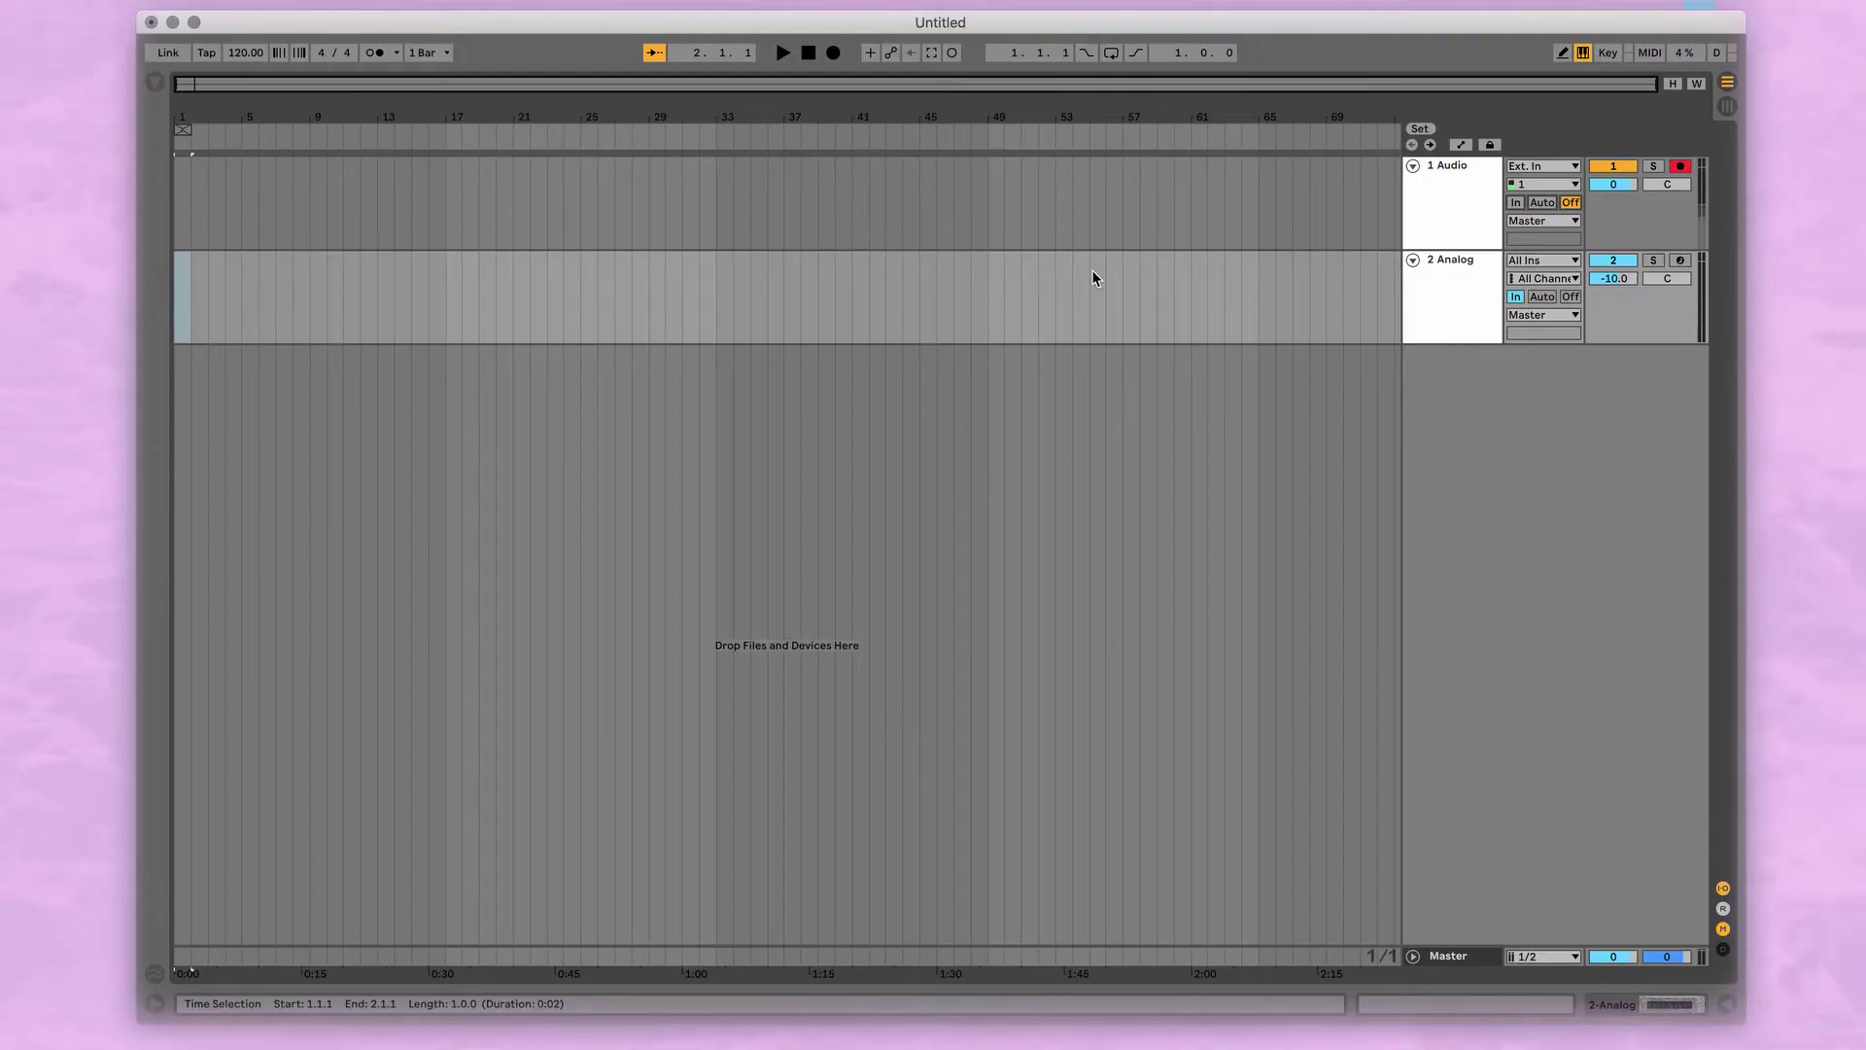
# Inspect the device chains of the Analog and Audio tracks
pyautogui.click(1468, 201)
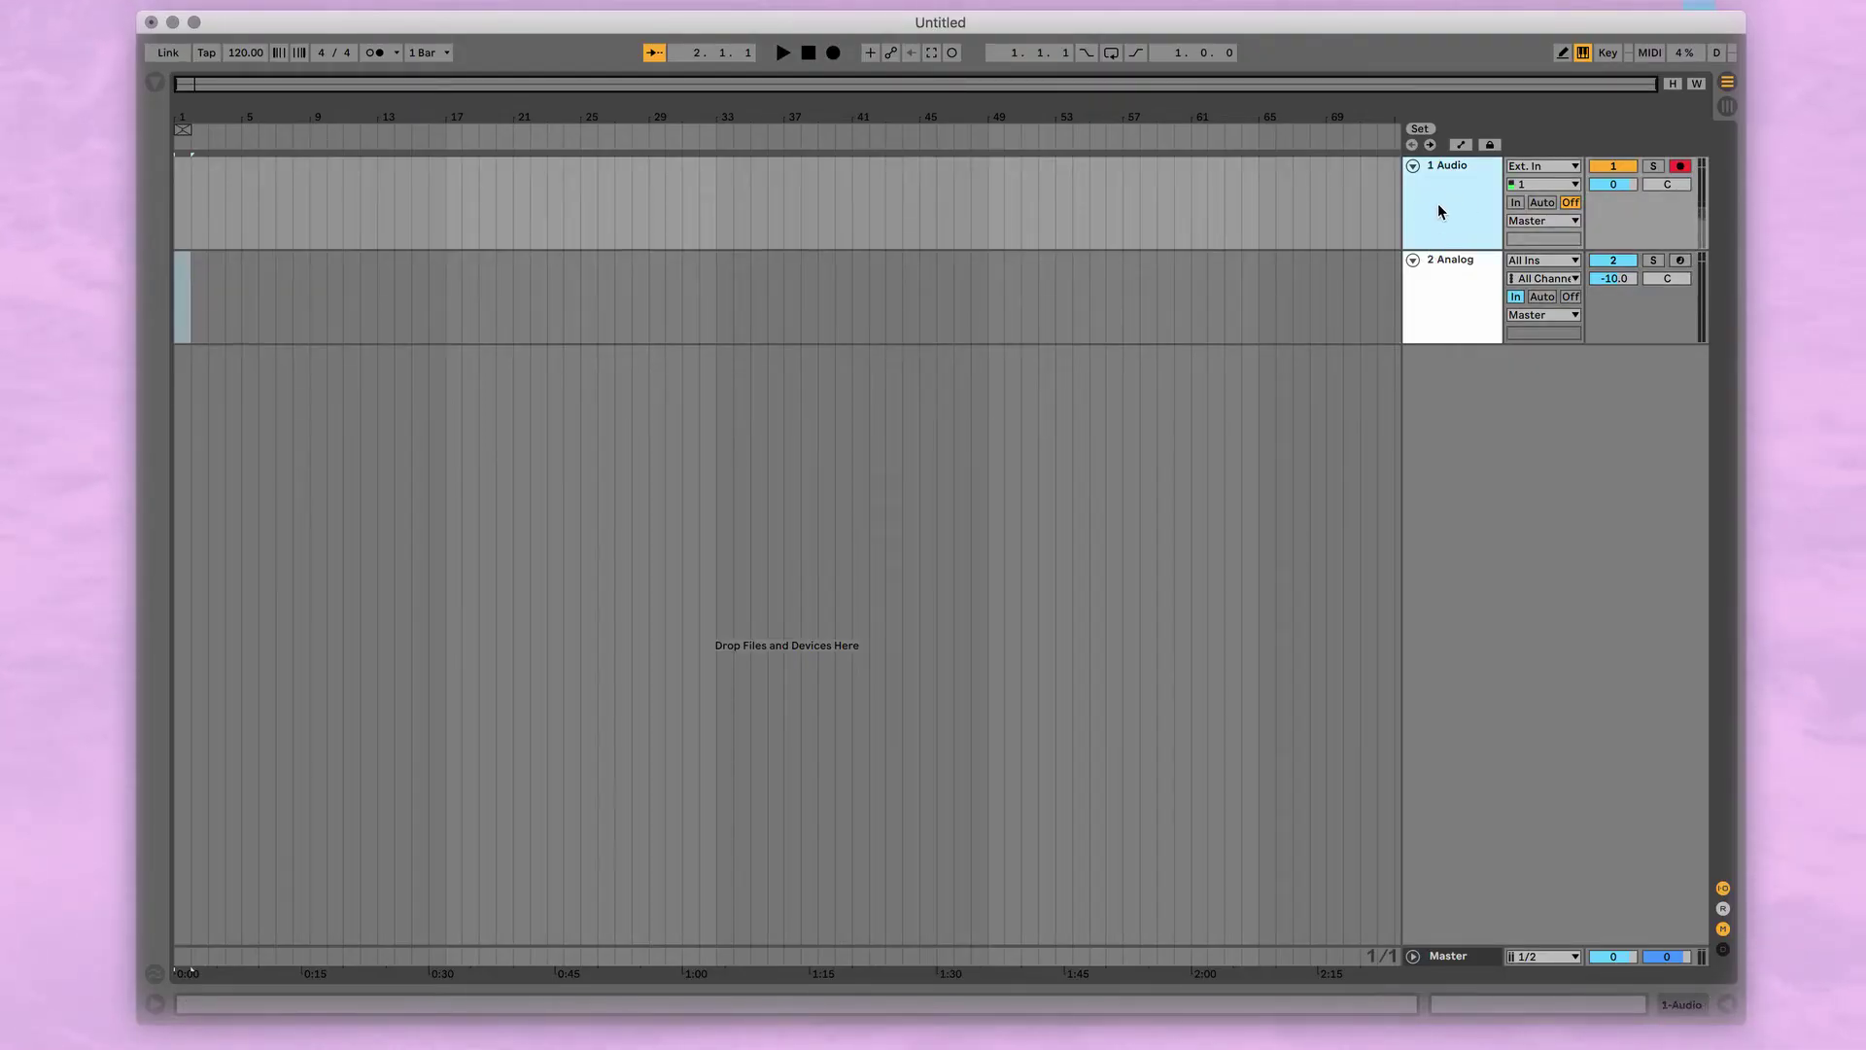
pyautogui.click(1456, 304)
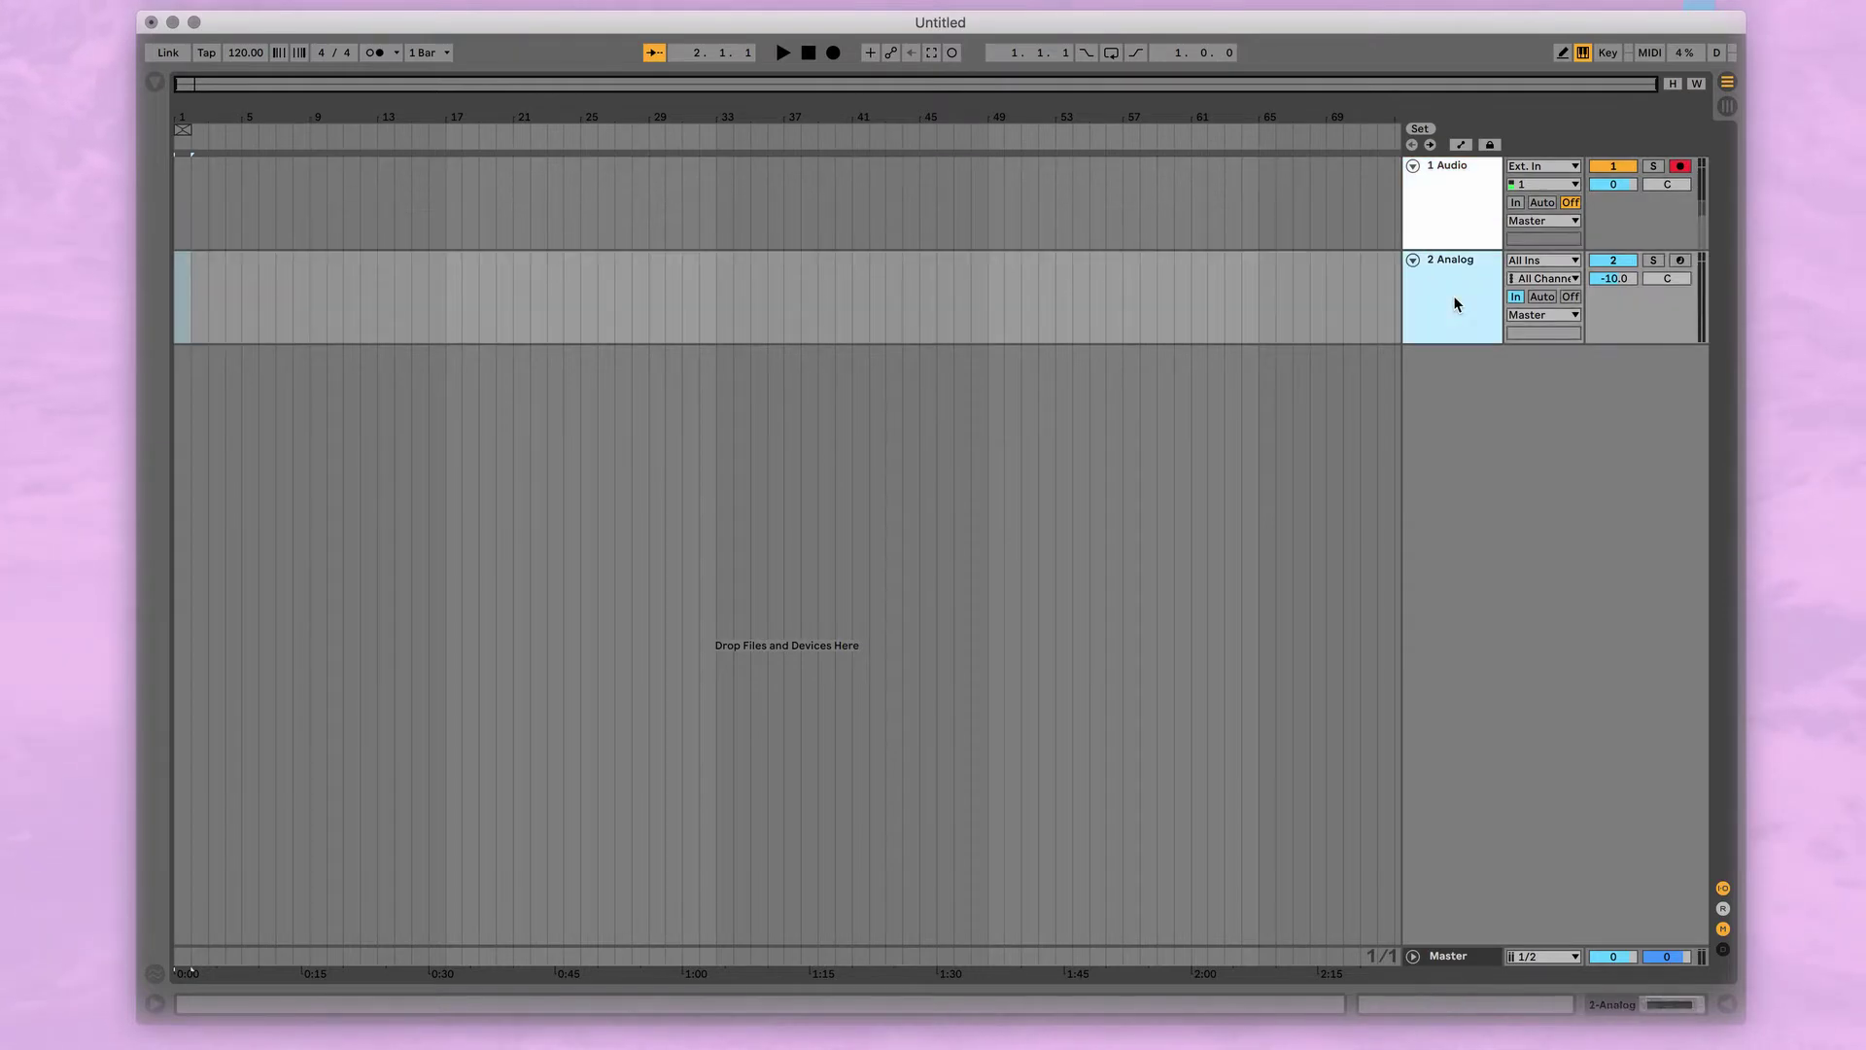
pyautogui.doubleClick(1439, 302)
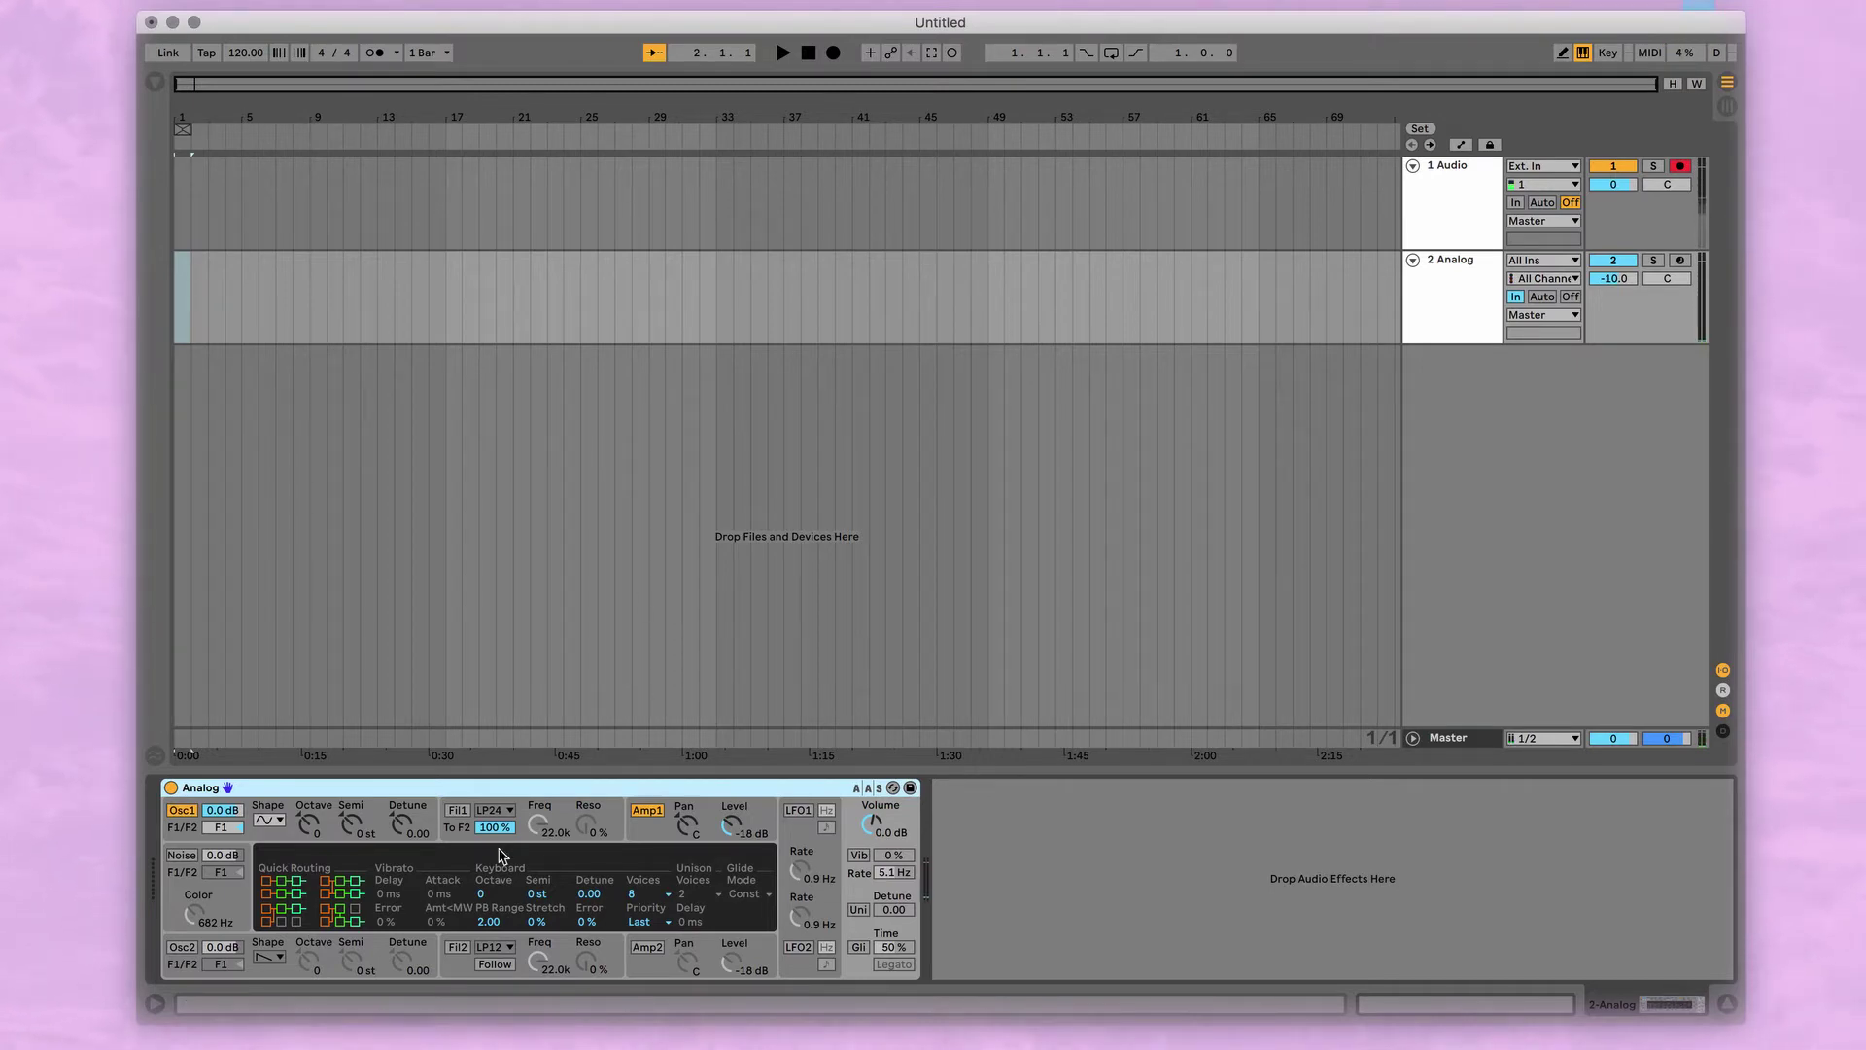
pyautogui.click(1467, 218)
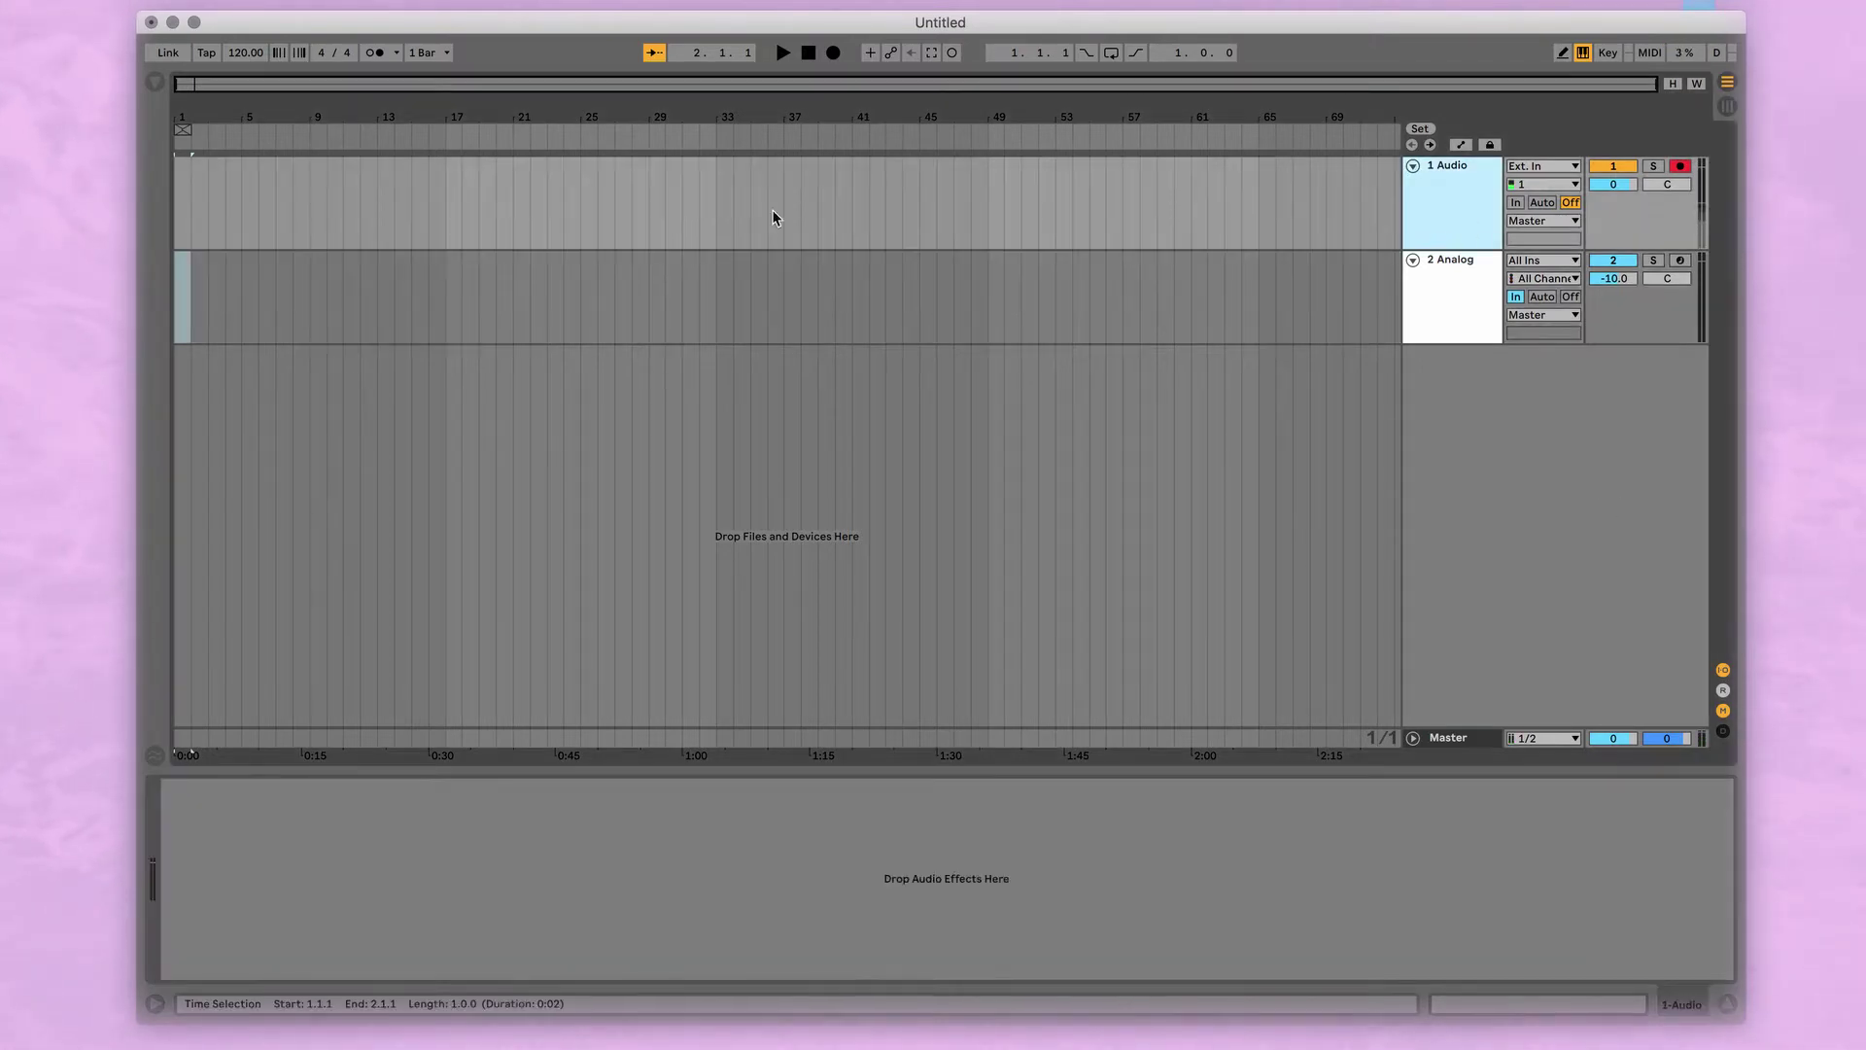
pyautogui.press('+')
pyautogui.press('+')
pyautogui.press('+')
pyautogui.press('+')
pyautogui.press('+')
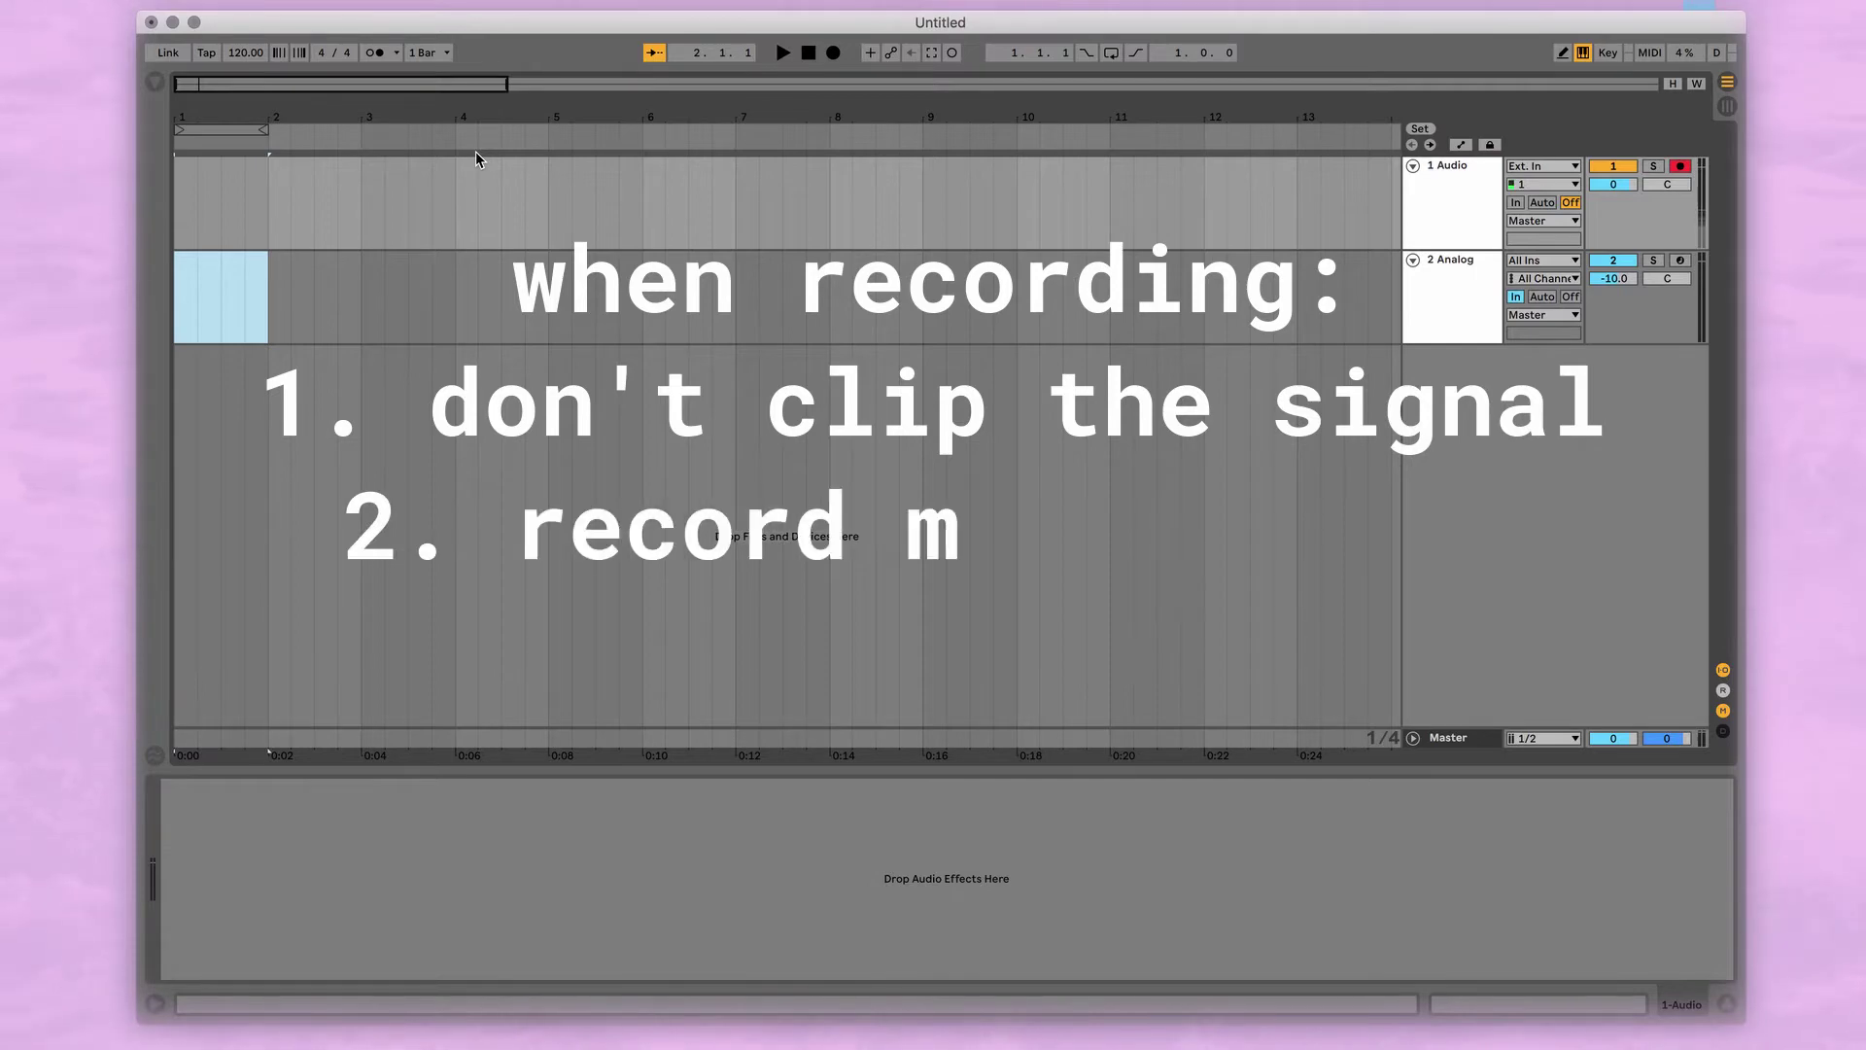
pyautogui.scroll(2, 294, 190)
pyautogui.scroll(2, 292, 190)
pyautogui.hscroll(-1, 292, 189)
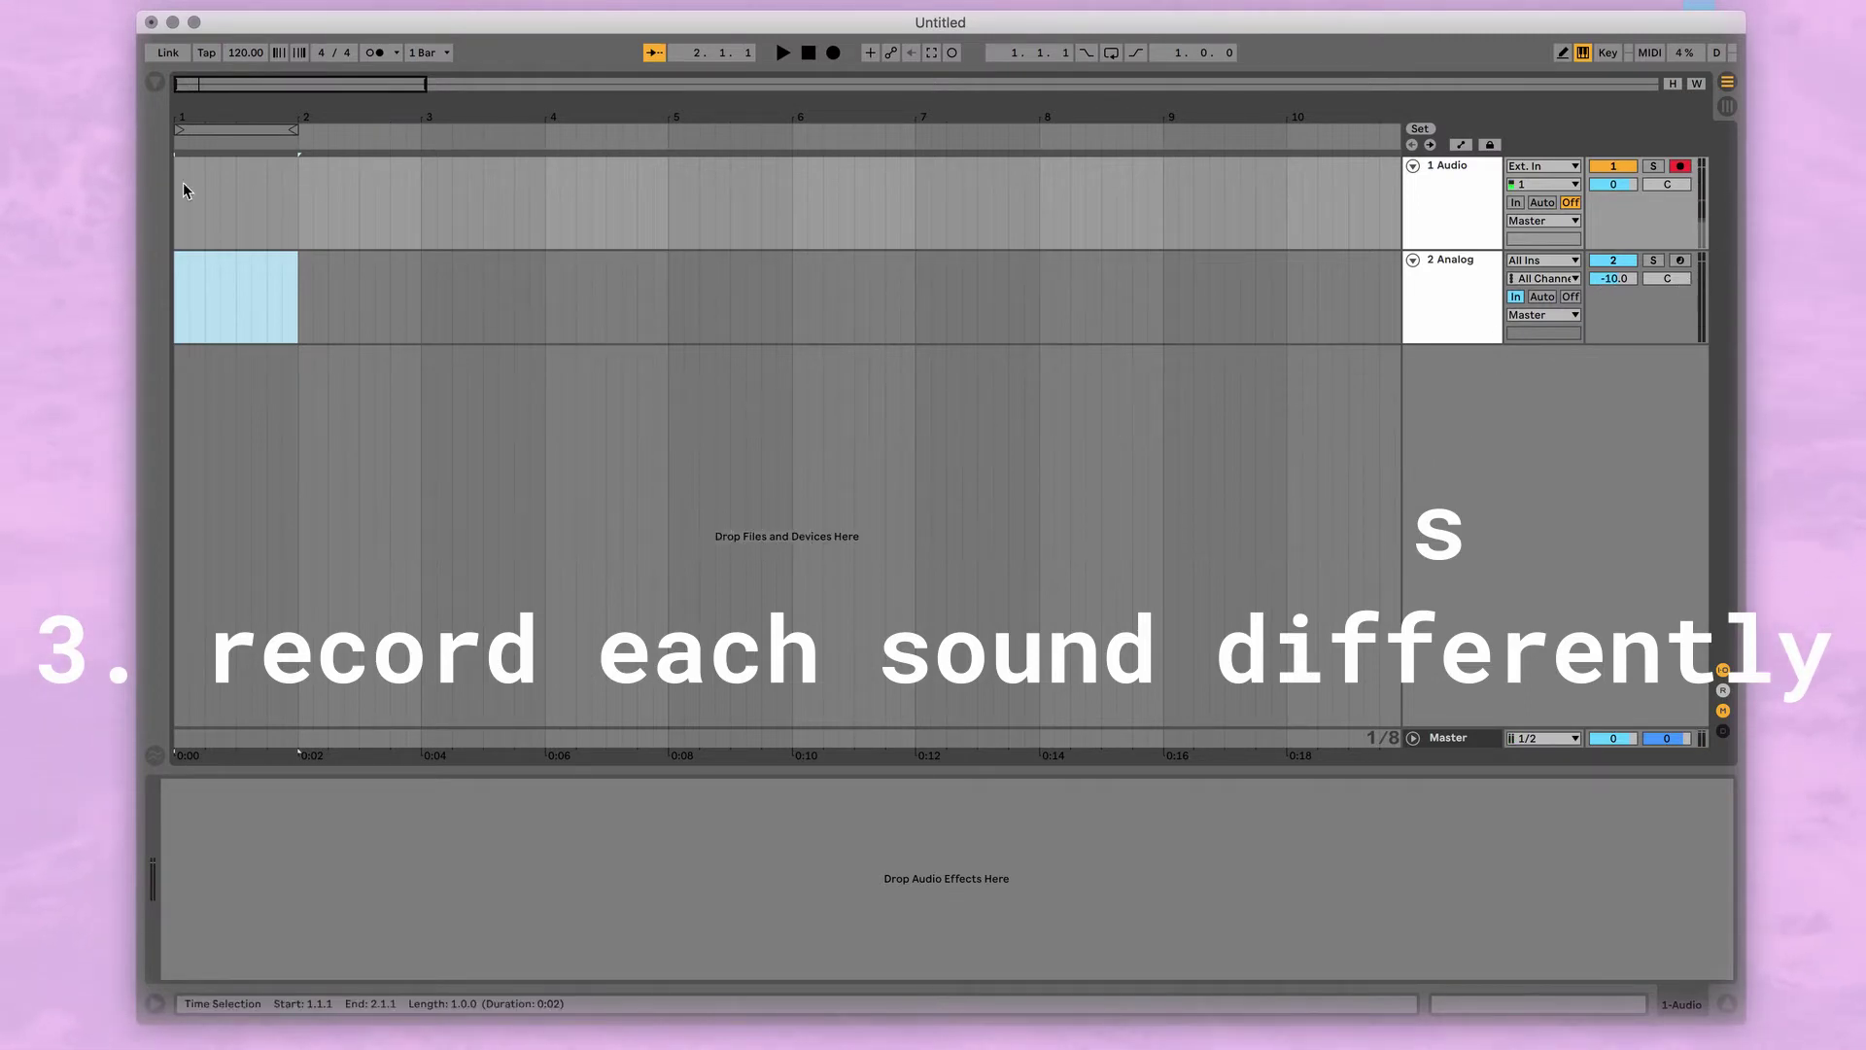
pyautogui.scroll(3, 184, 190)
# Set the Audio track's monitoring to Auto and record a take of about 10 bars from bar 1
pyautogui.click(1541, 206)
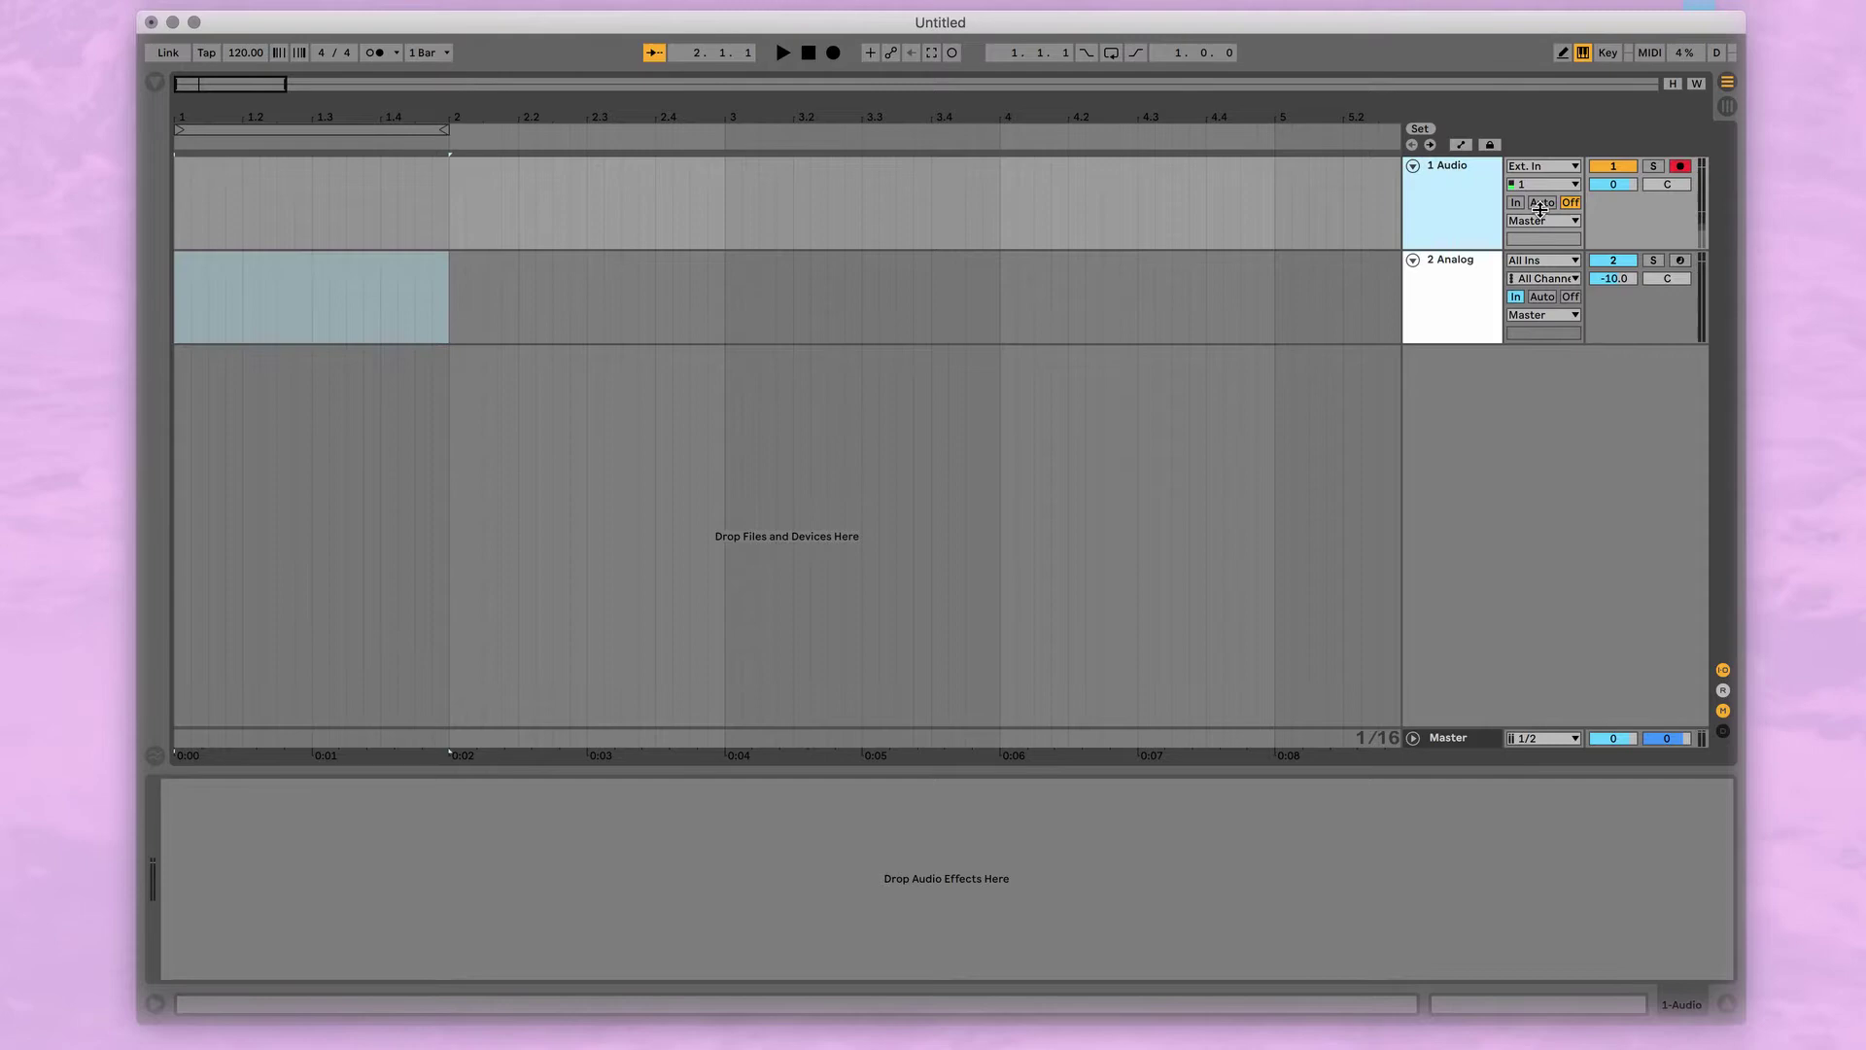
pyautogui.click(1541, 203)
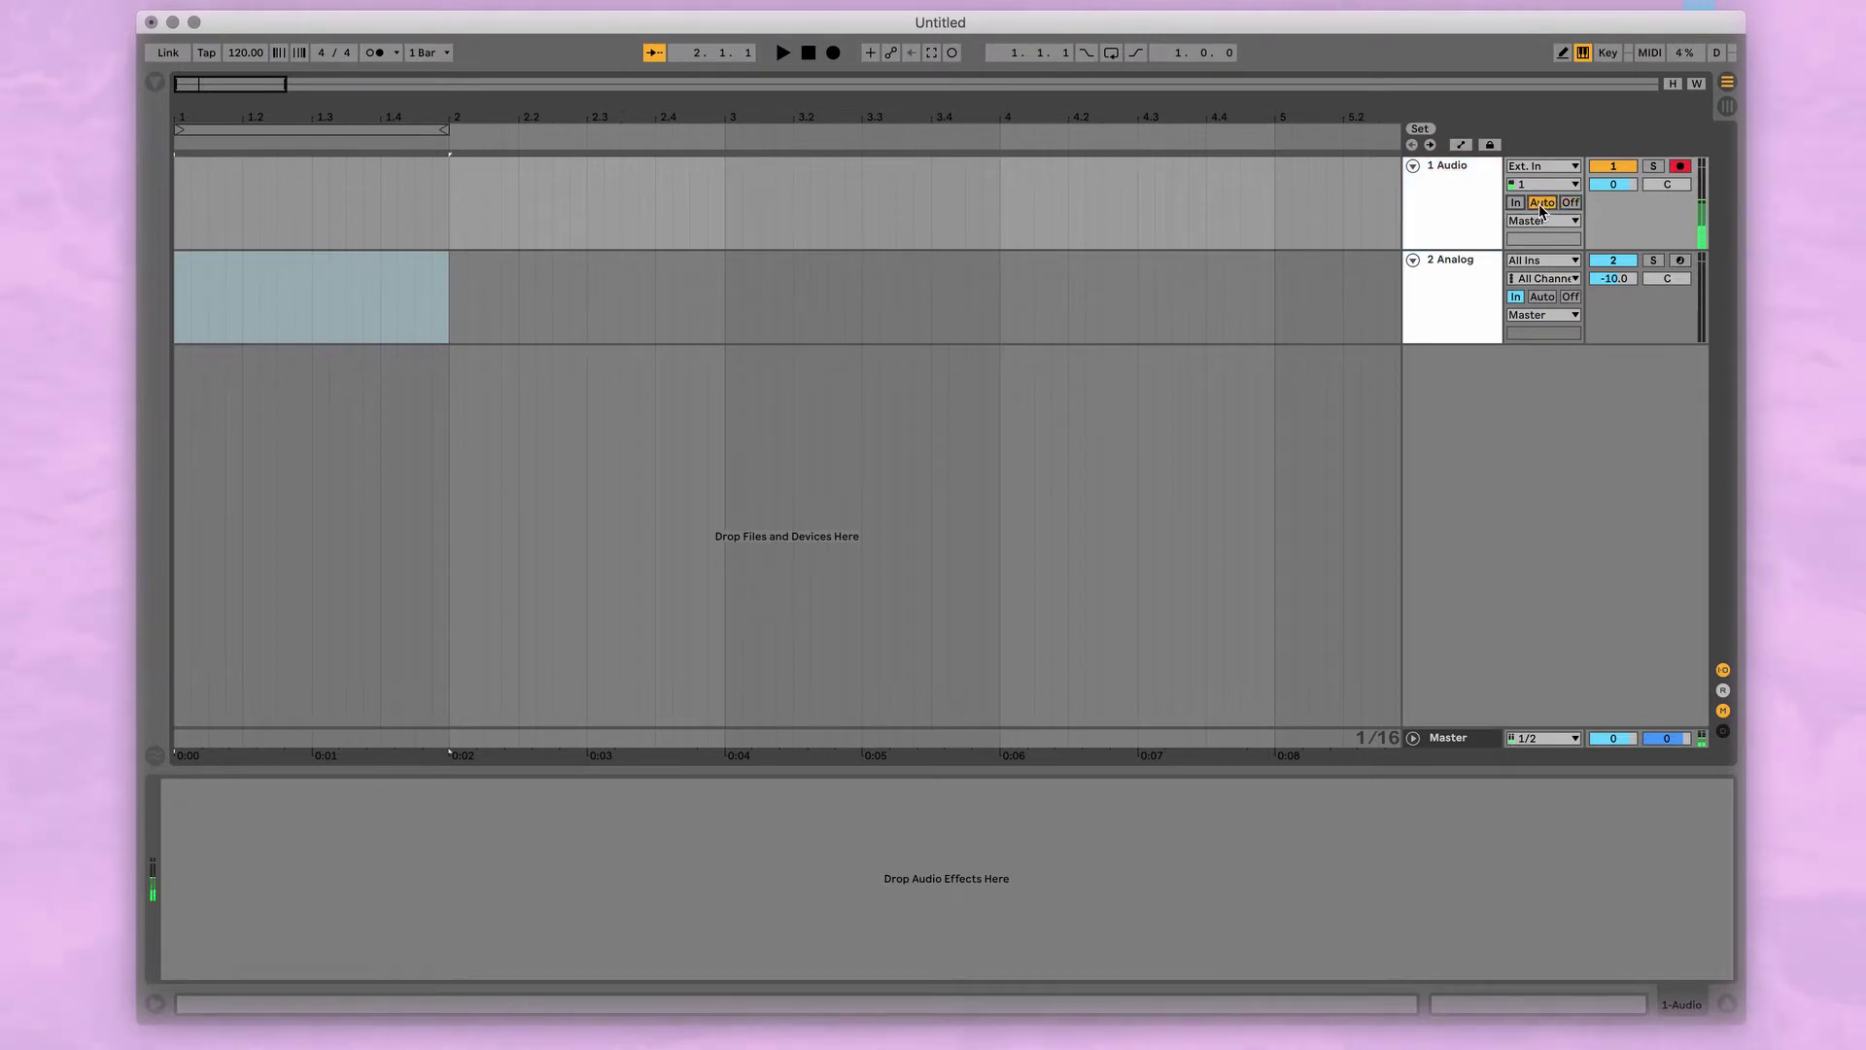
pyautogui.press('Left')
pyautogui.press('F9')
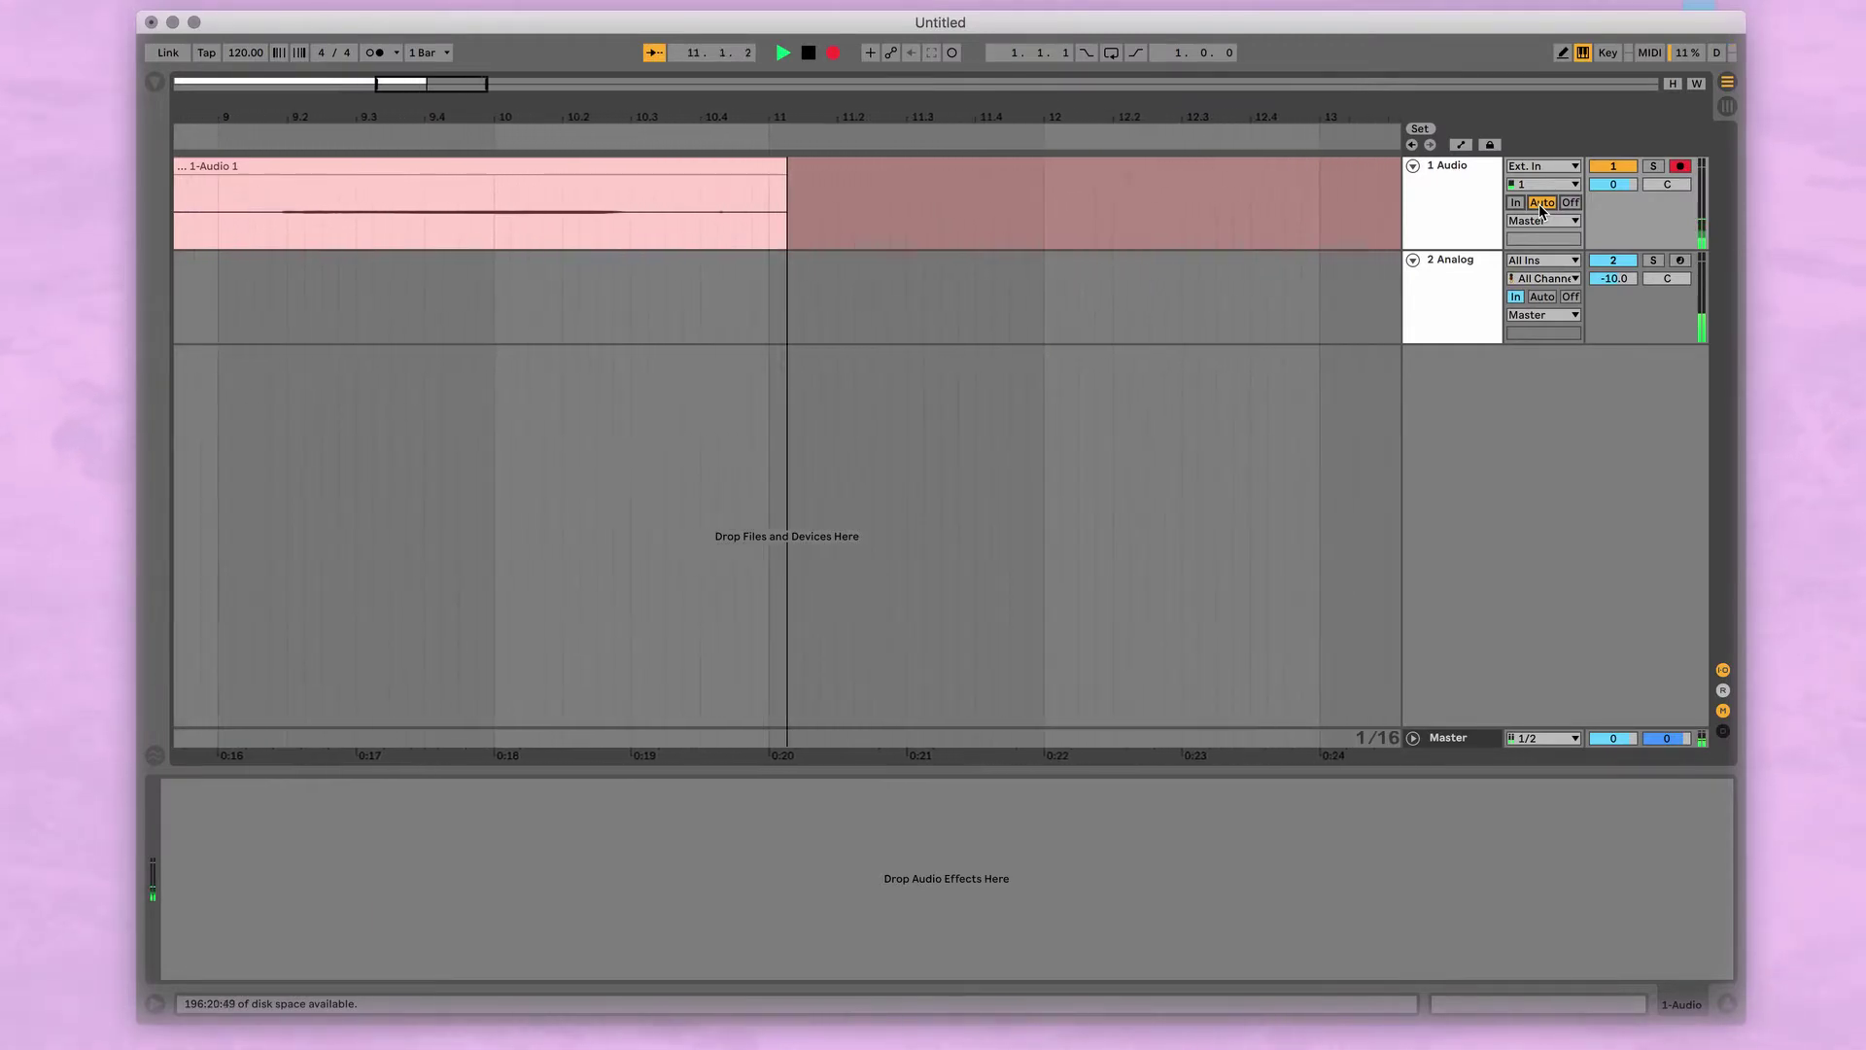
pyautogui.press('space')
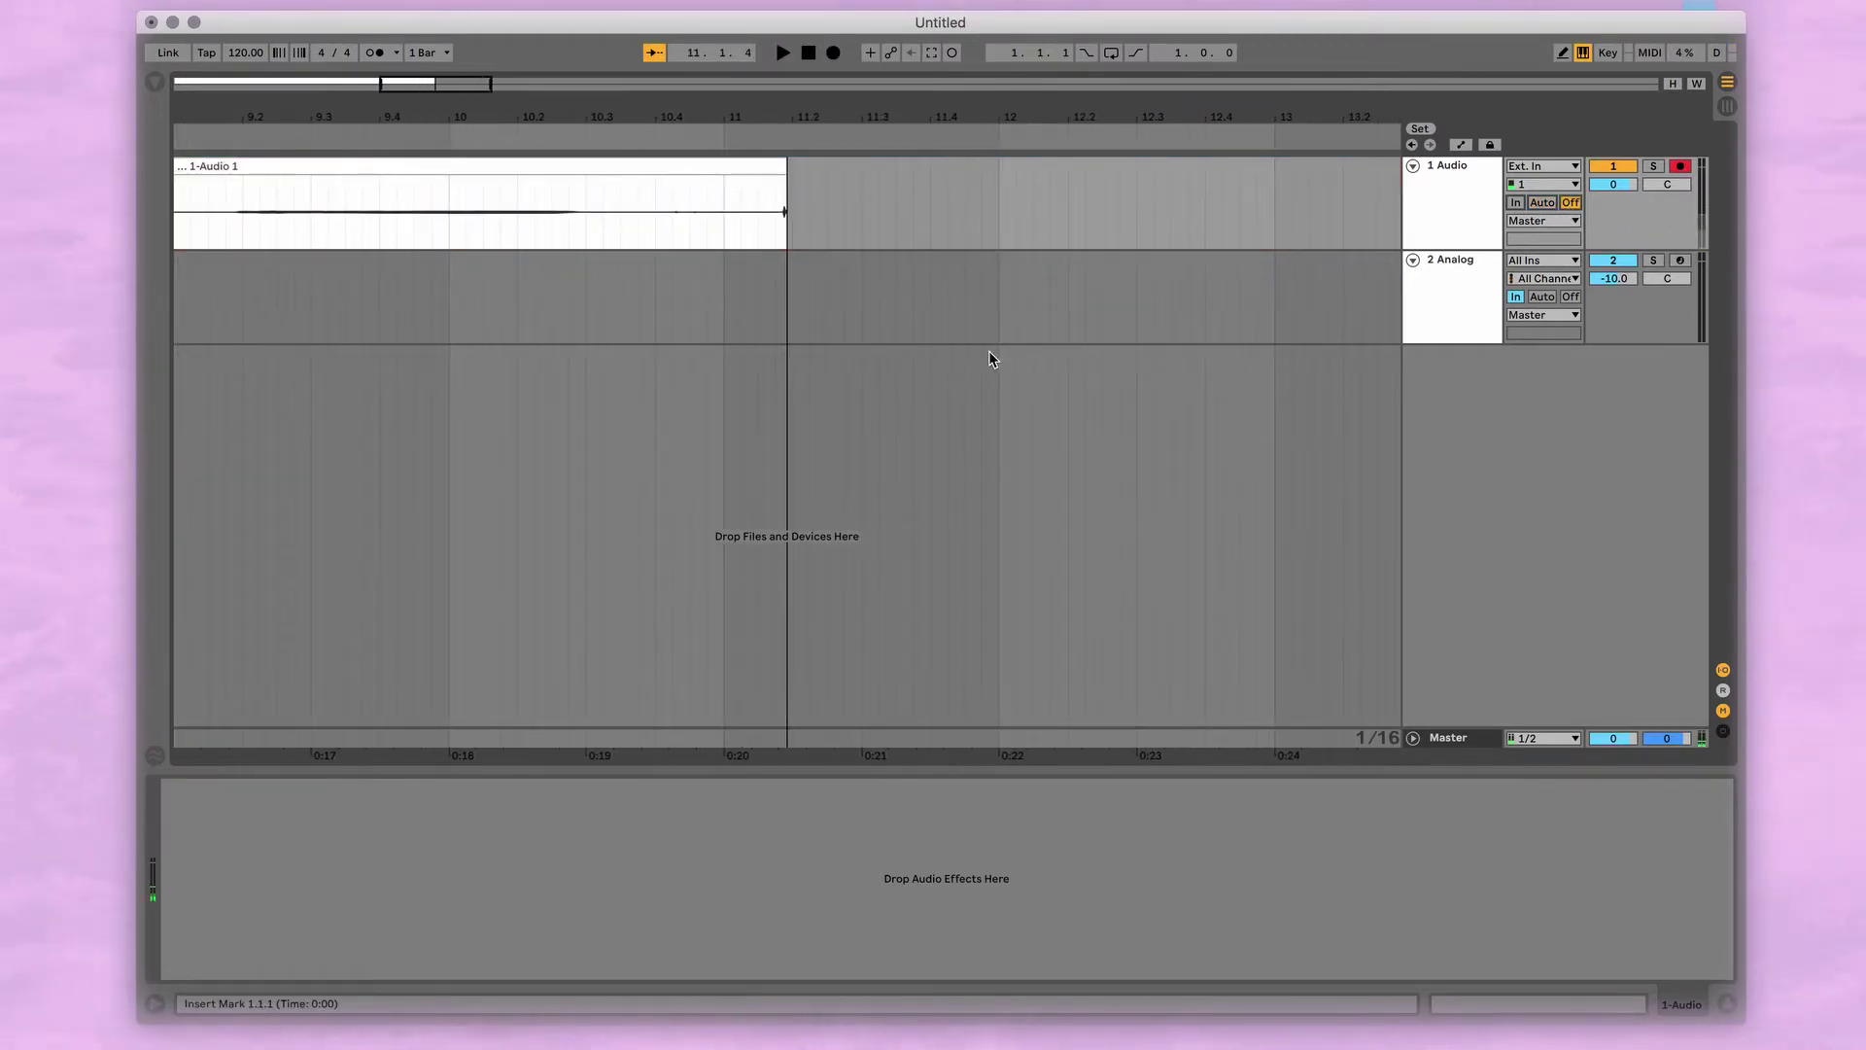
# Remove the Analog instrument from the second track
pyautogui.press('-')
pyautogui.press('-')
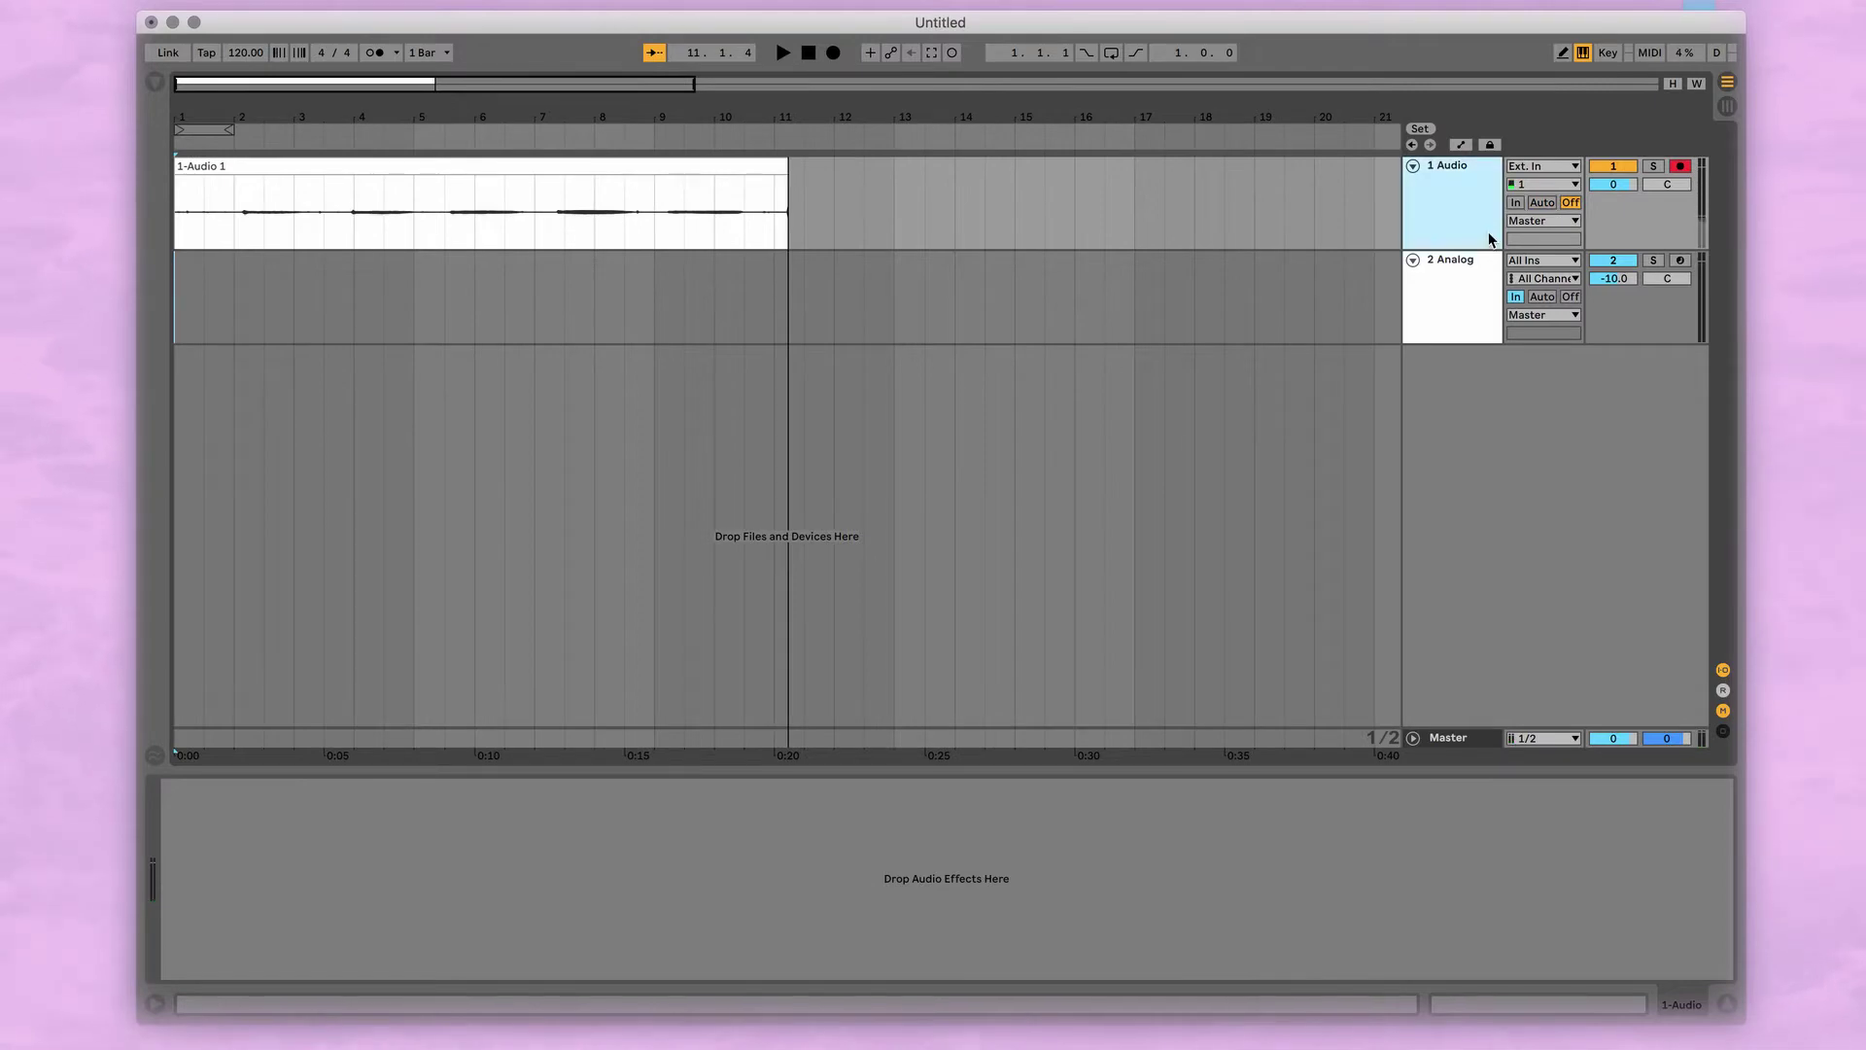
pyautogui.click(1461, 296)
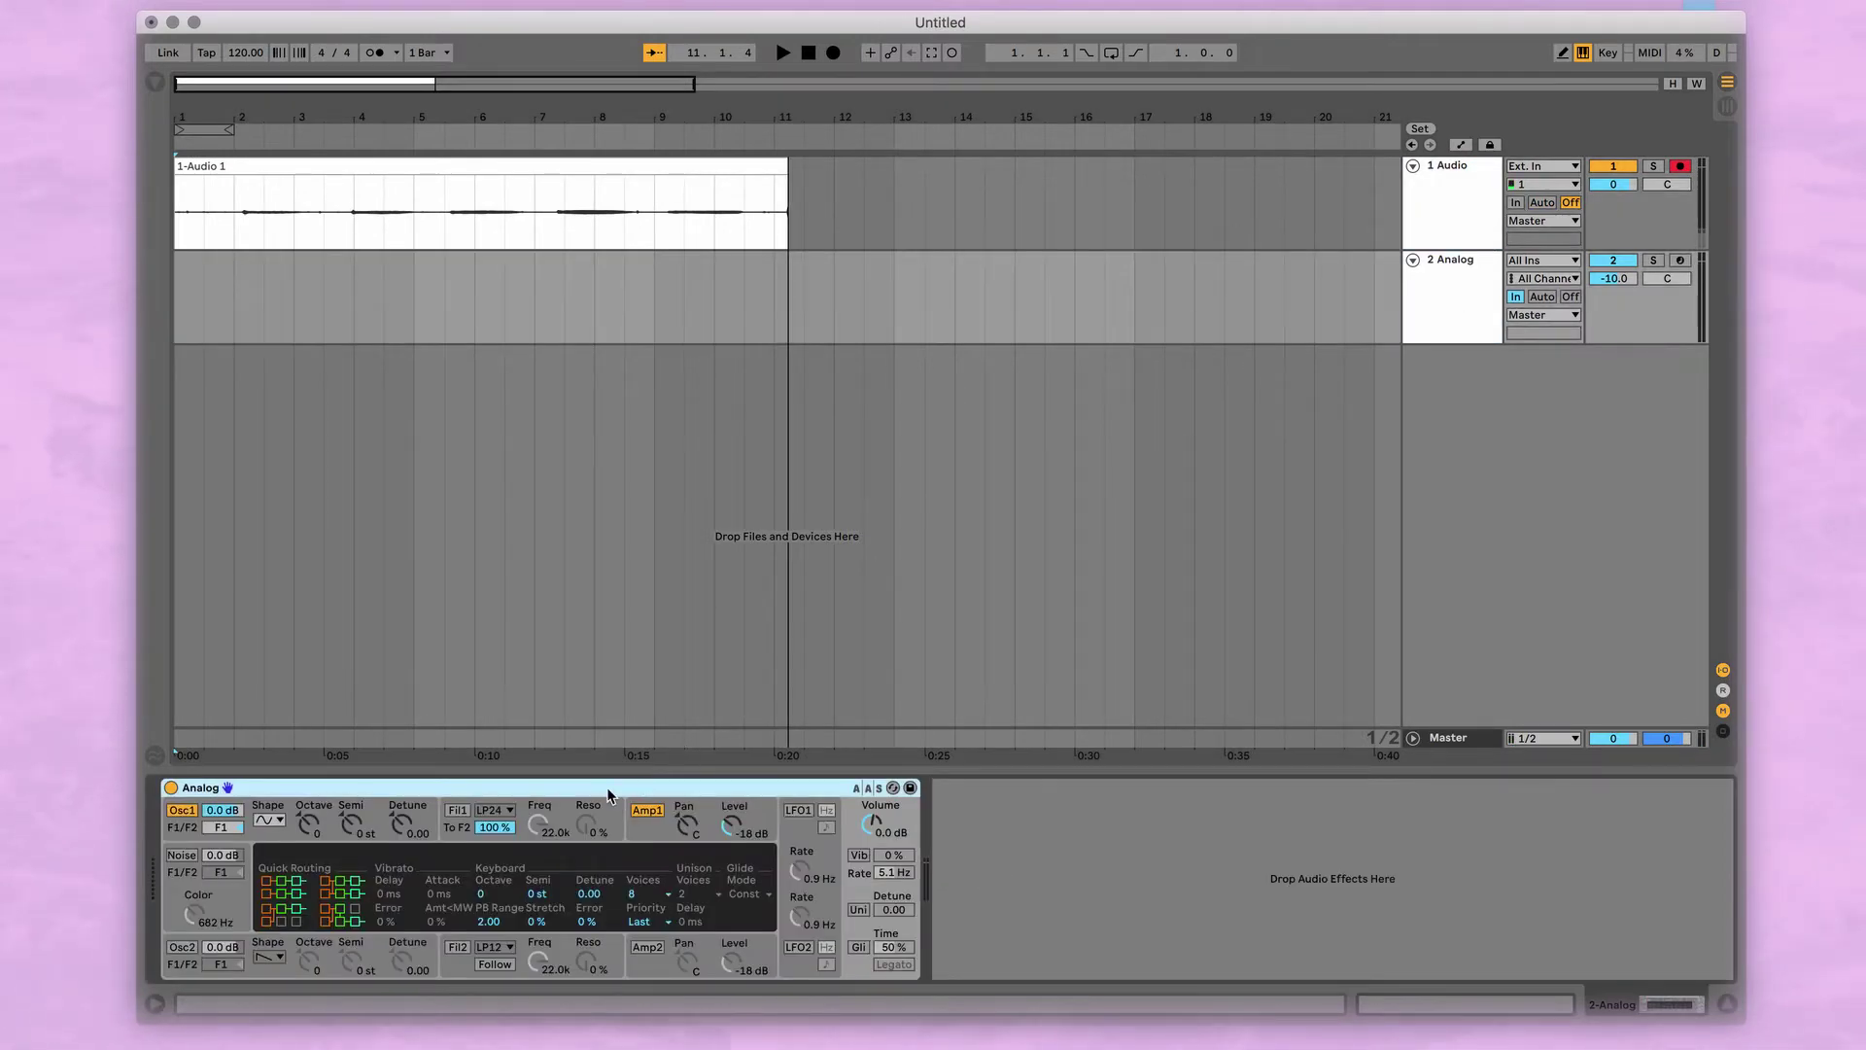
pyautogui.press('Delete')
# Load an empty Sampler from the browser's instruments onto the MIDI track and hide the browser
pyautogui.click(157, 81)
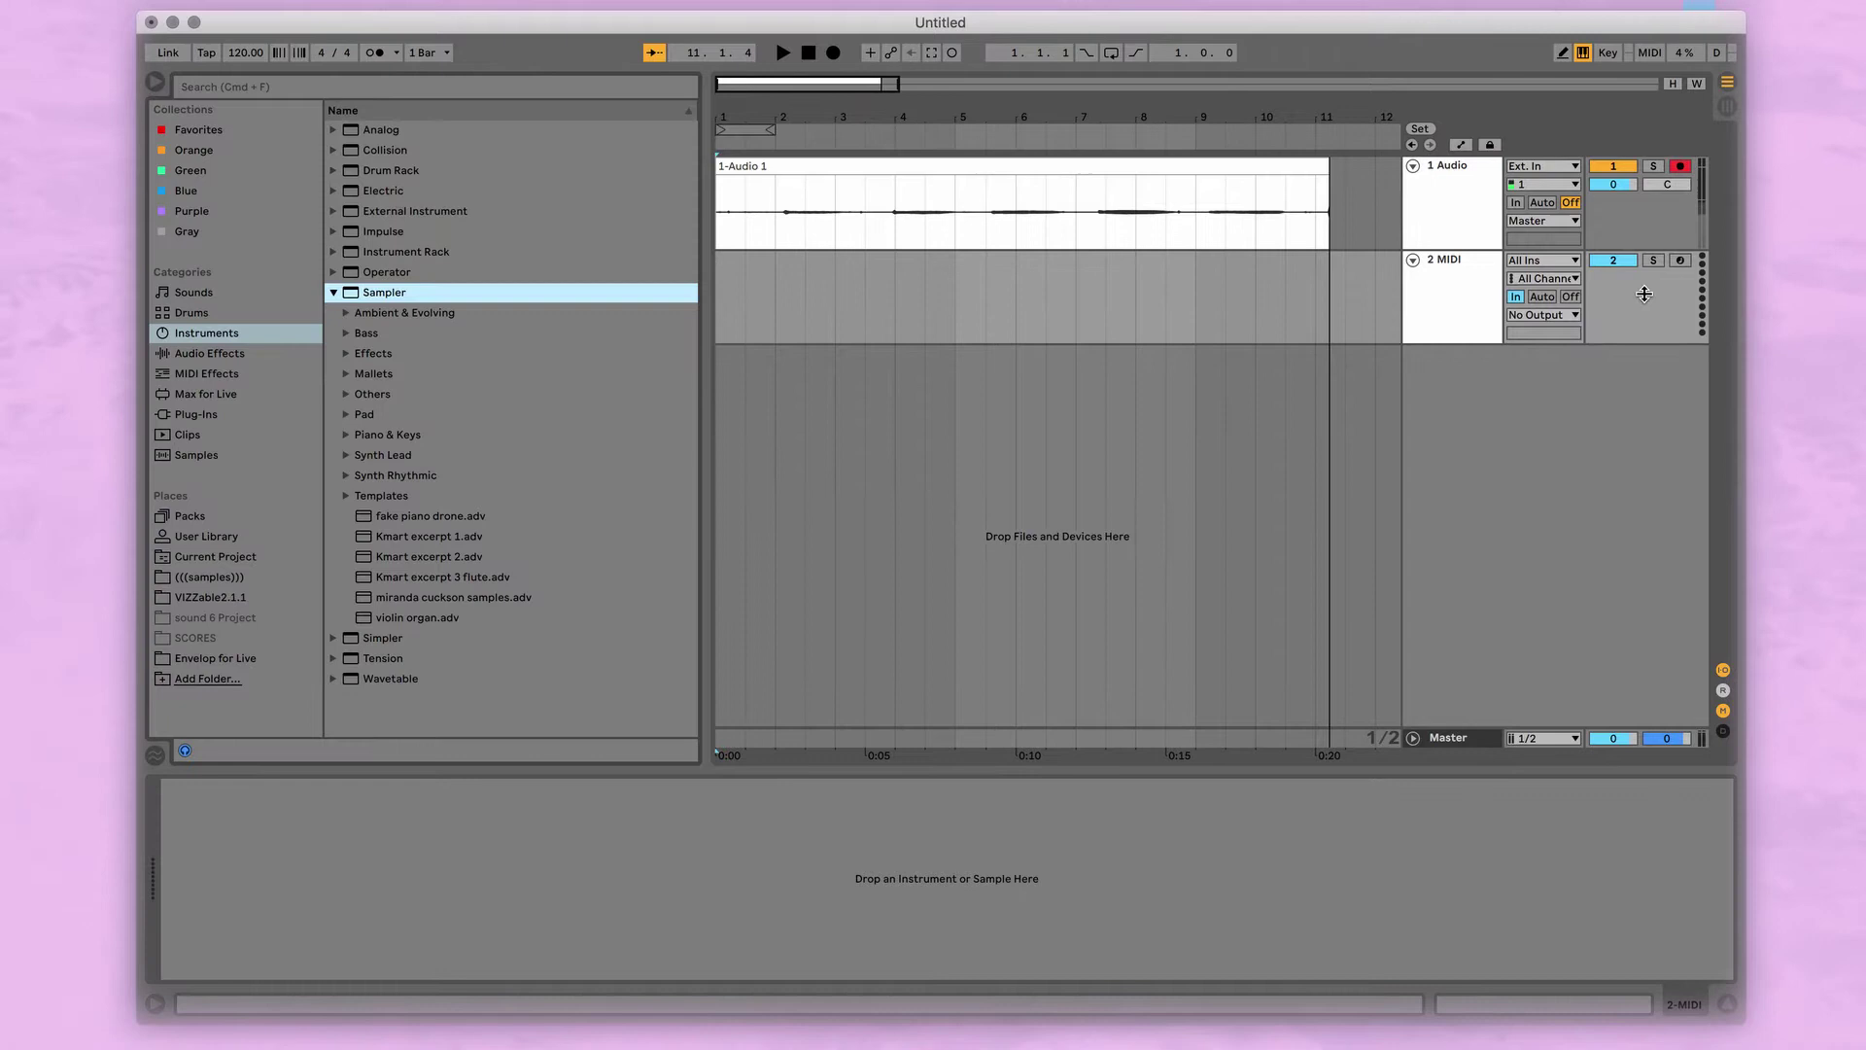
pyautogui.click(1463, 292)
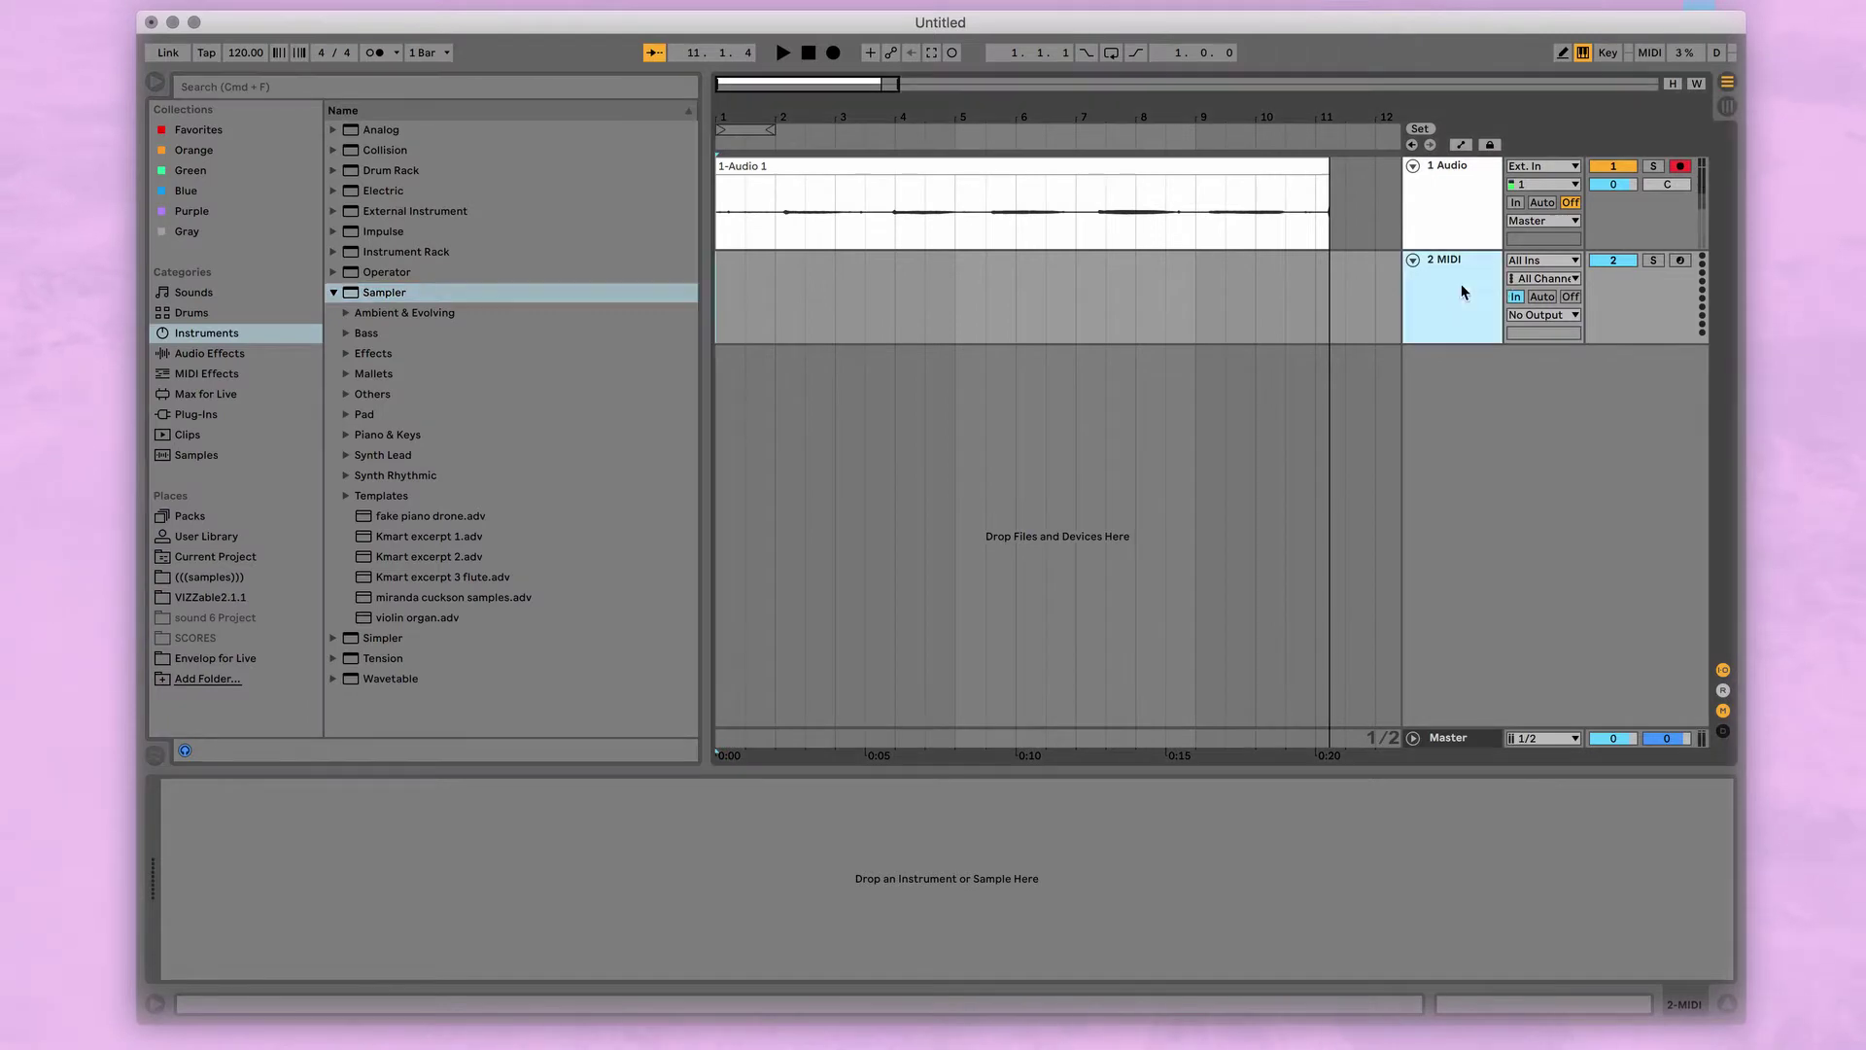
pyautogui.click(336, 294)
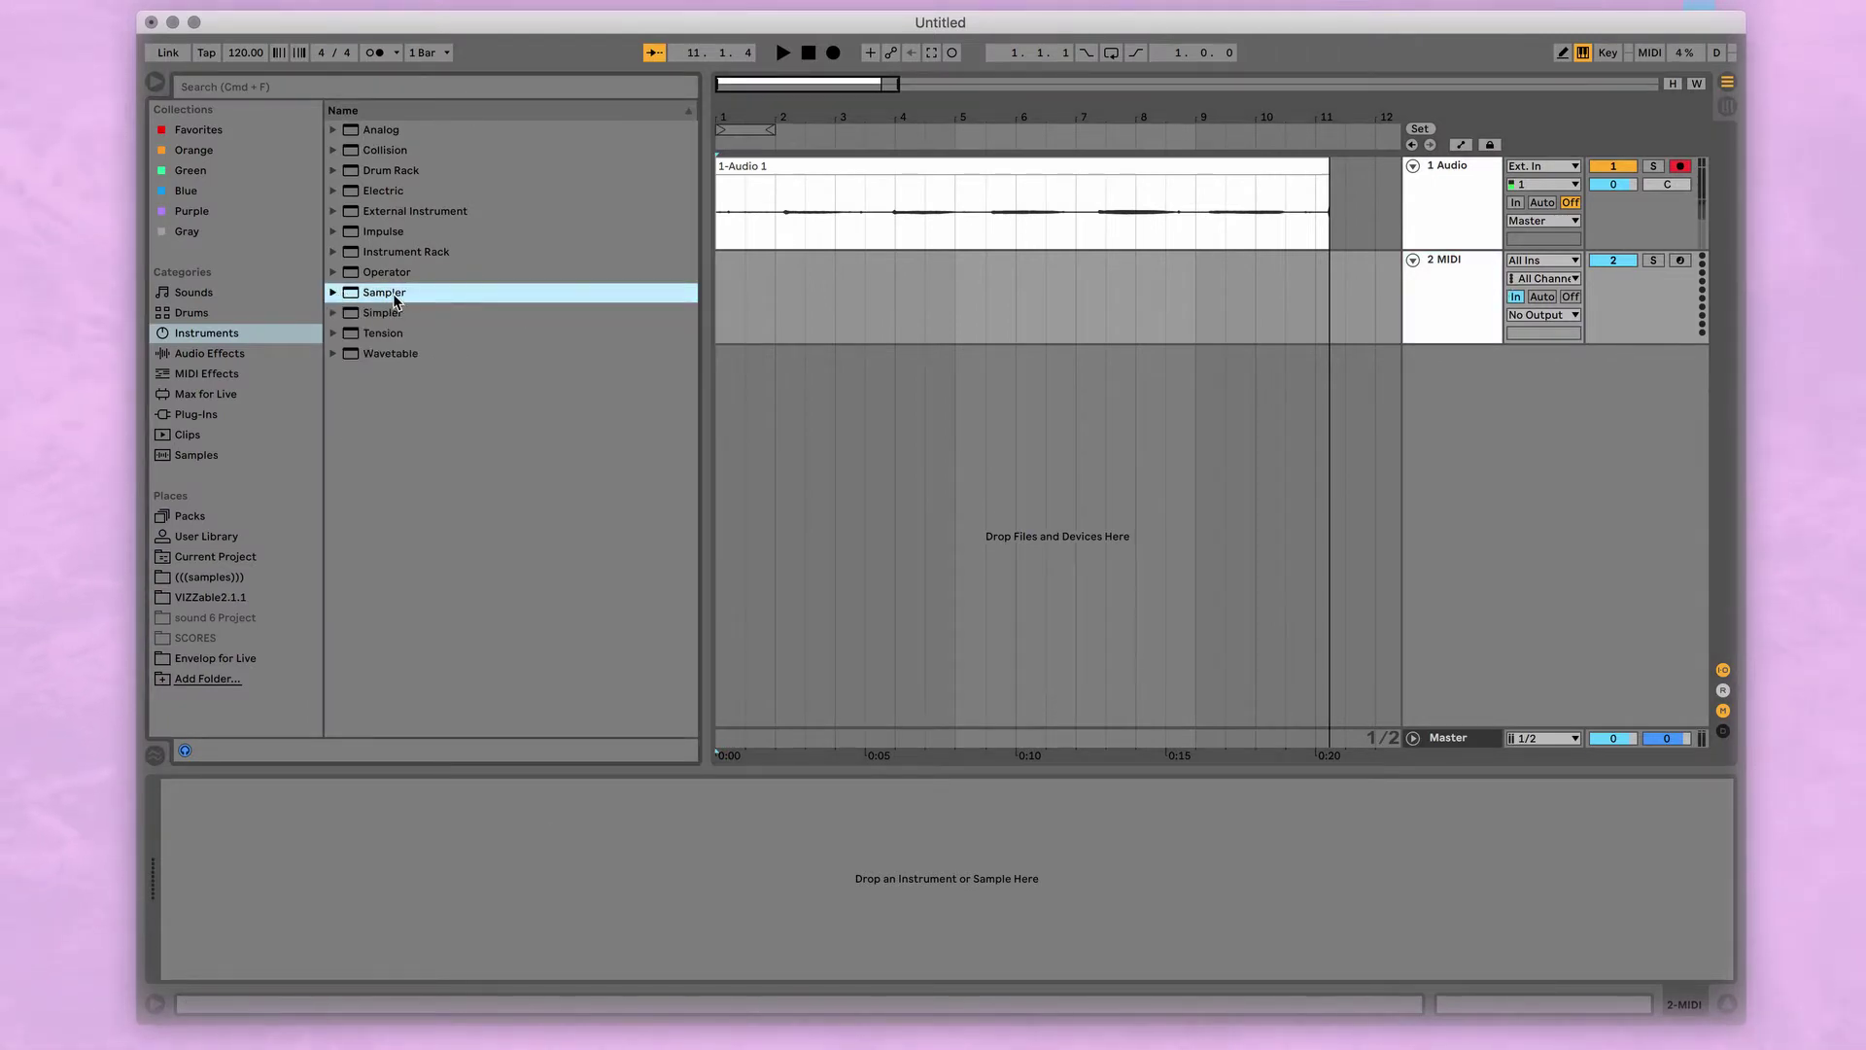
pyautogui.moveTo(569, 449); pyautogui.dragTo(393, 868)
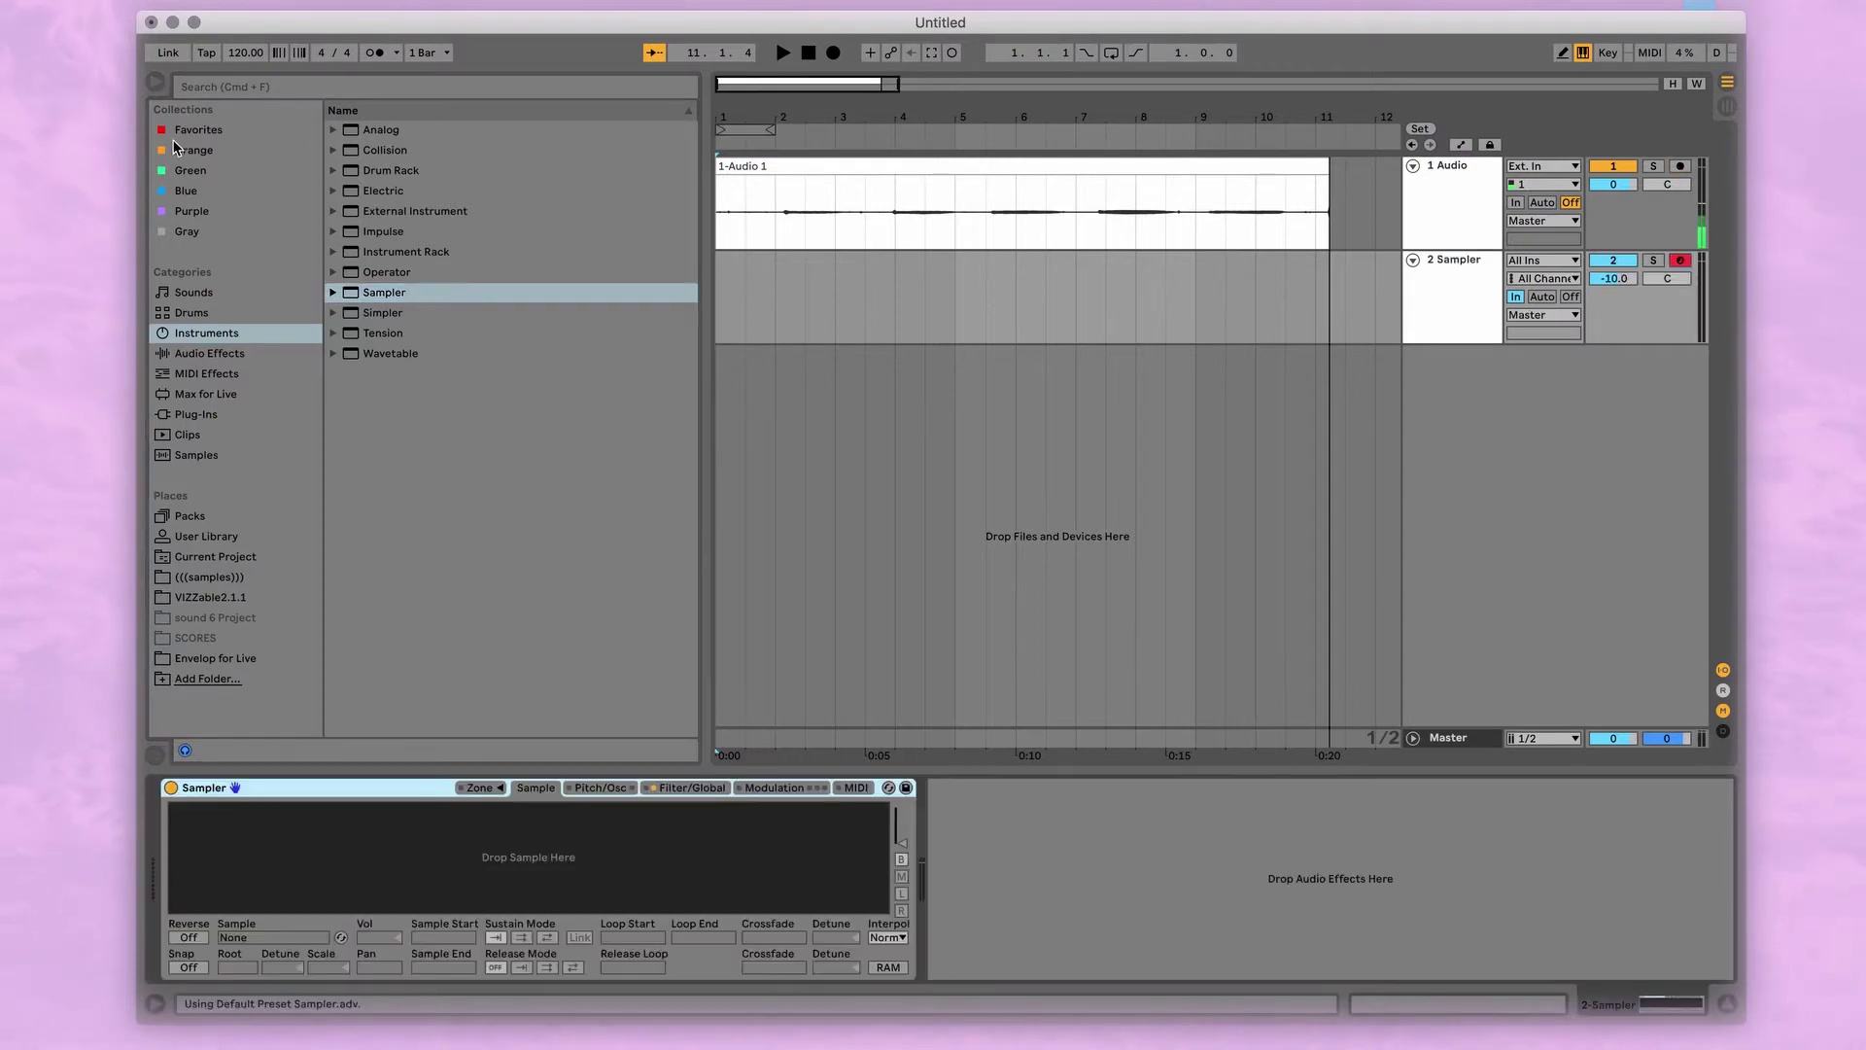
pyautogui.click(157, 83)
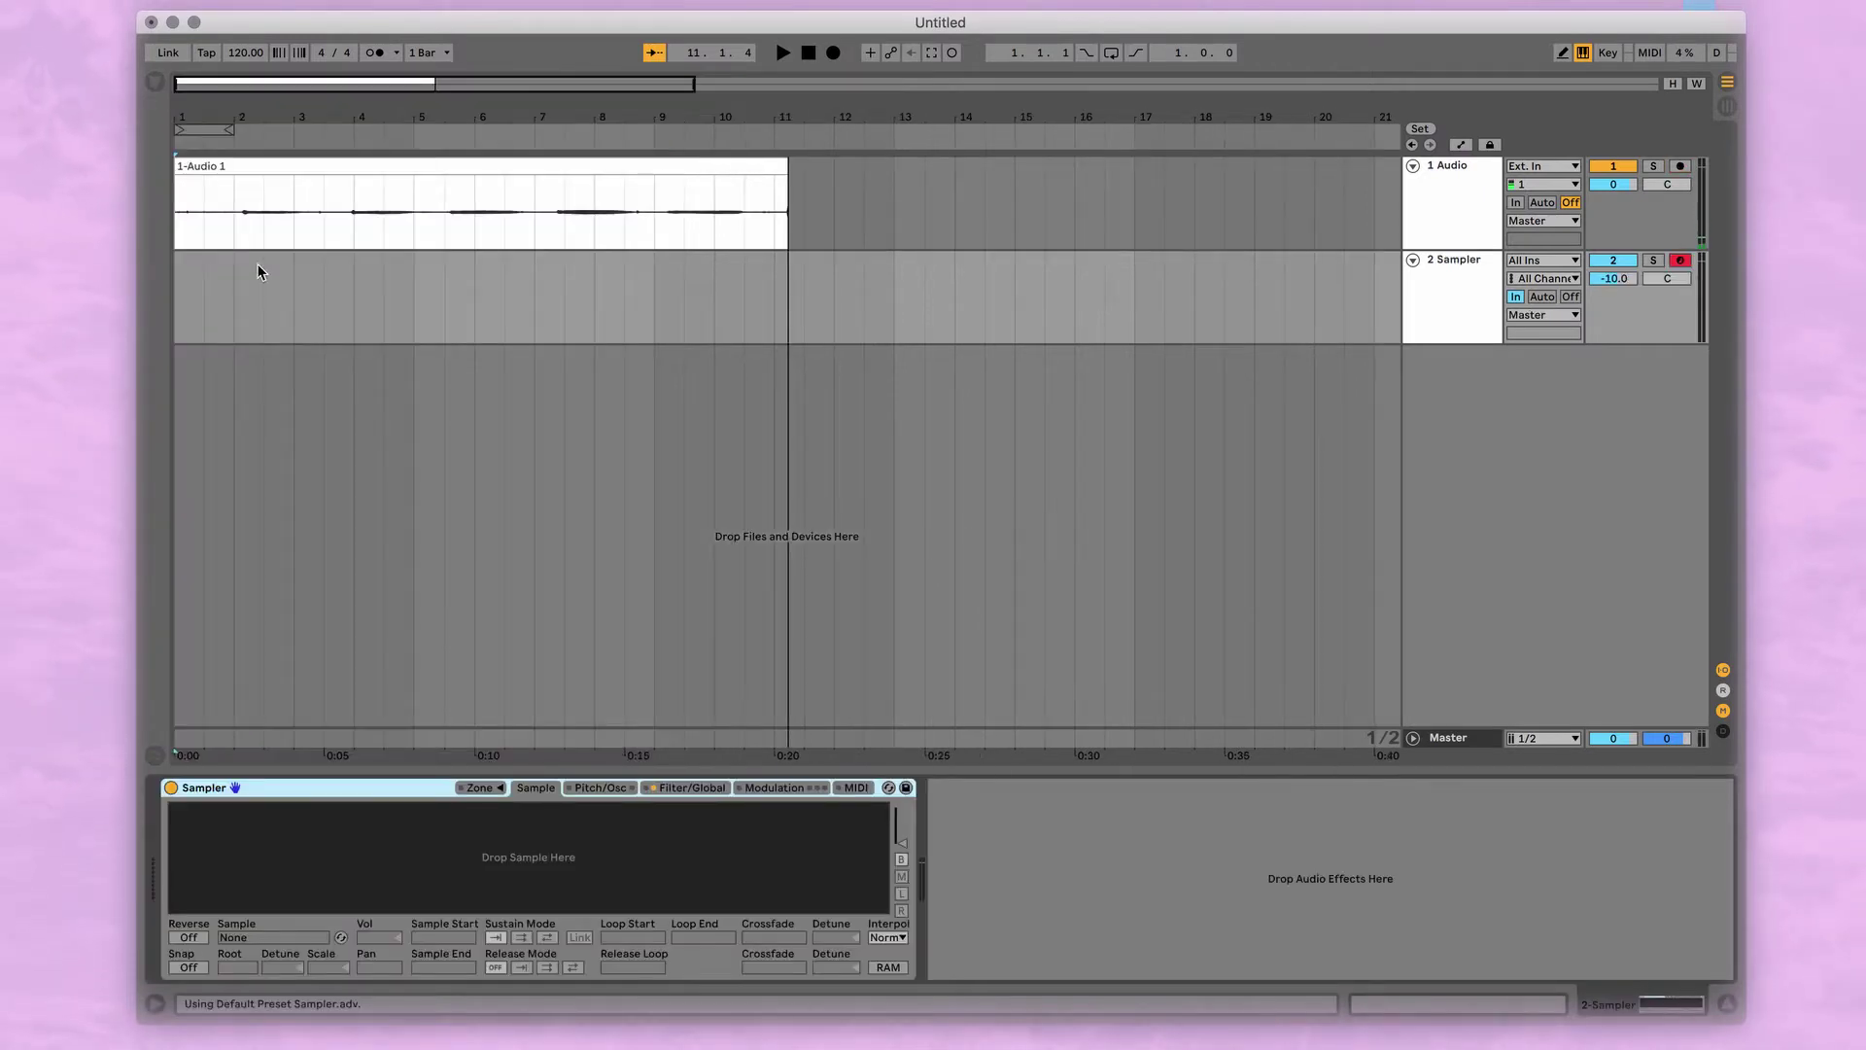
# Show Sampler's zone editor and load the recorded audio clip as its sample
pyautogui.click(477, 789)
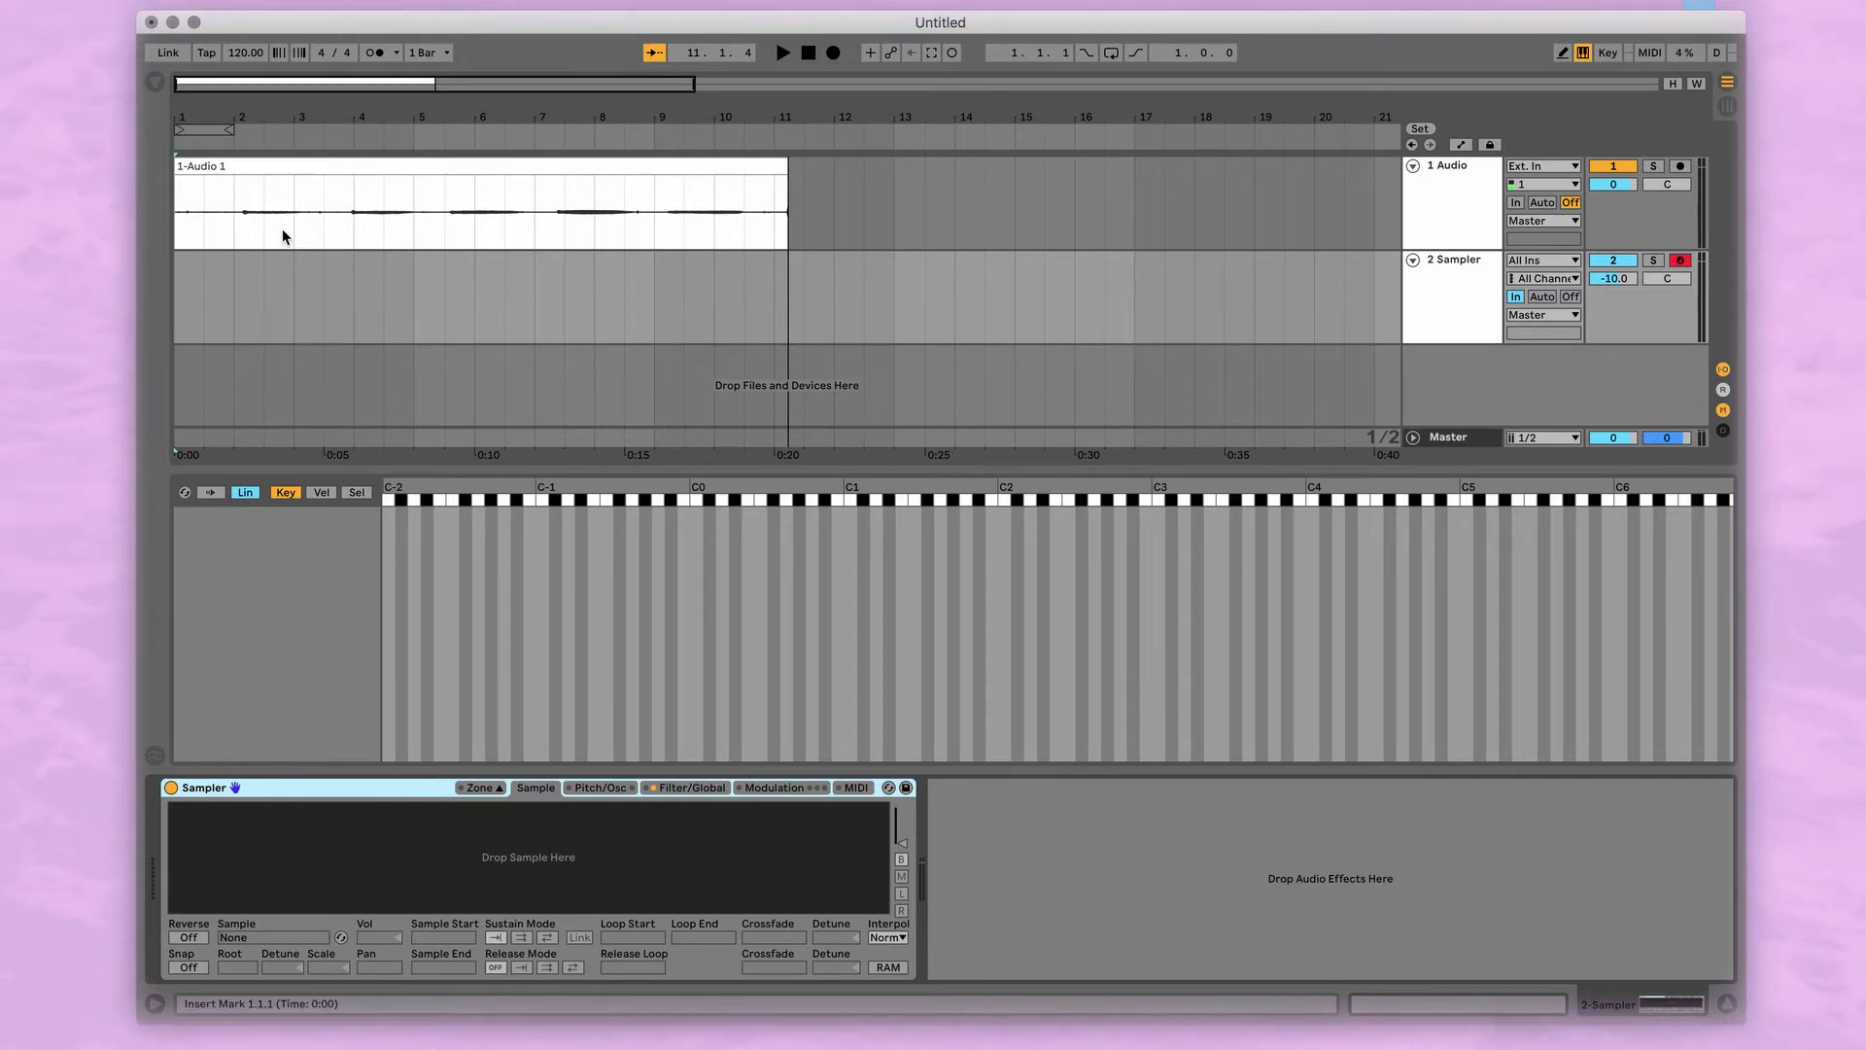
pyautogui.moveTo(234, 166); pyautogui.dragTo(377, 817)
pyautogui.moveTo(530, 863); pyautogui.dragTo(530, 863)
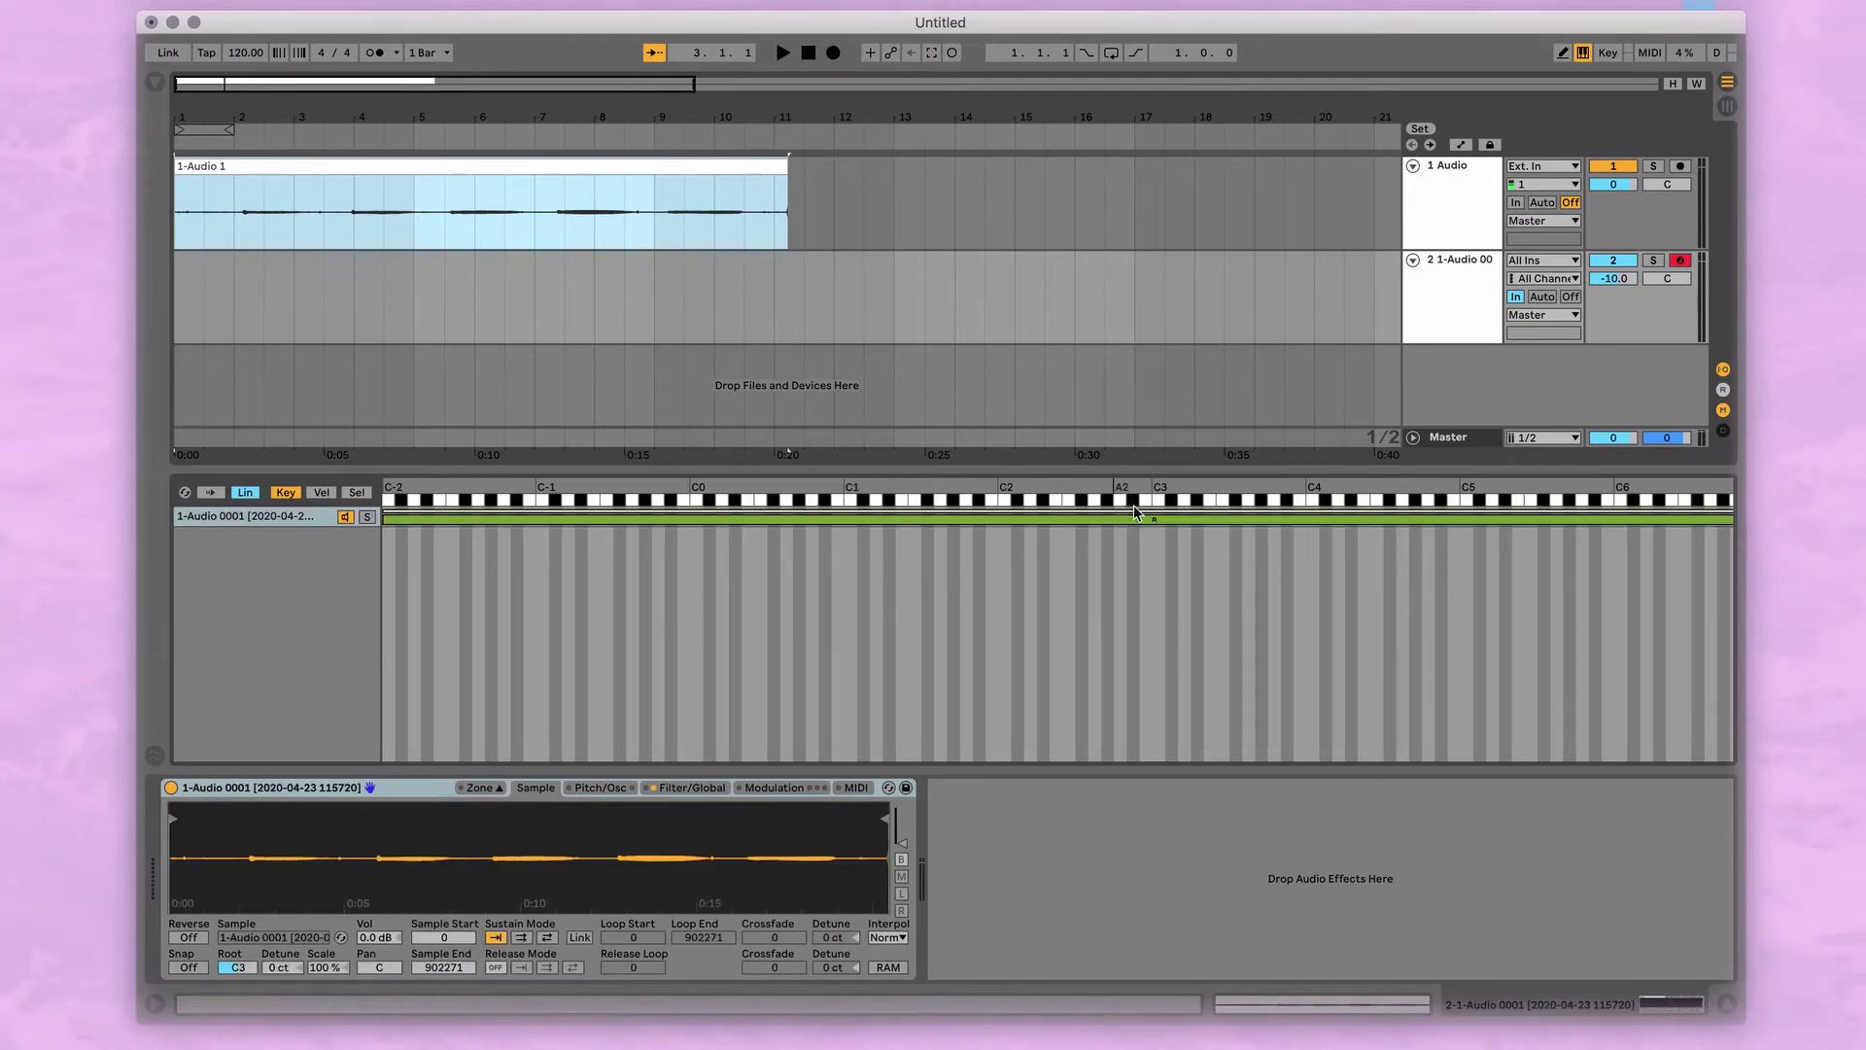
# Set the key zone display to Small and rename the sample layer to C
pyautogui.rightClick(1042, 590)
pyautogui.click(1072, 598)
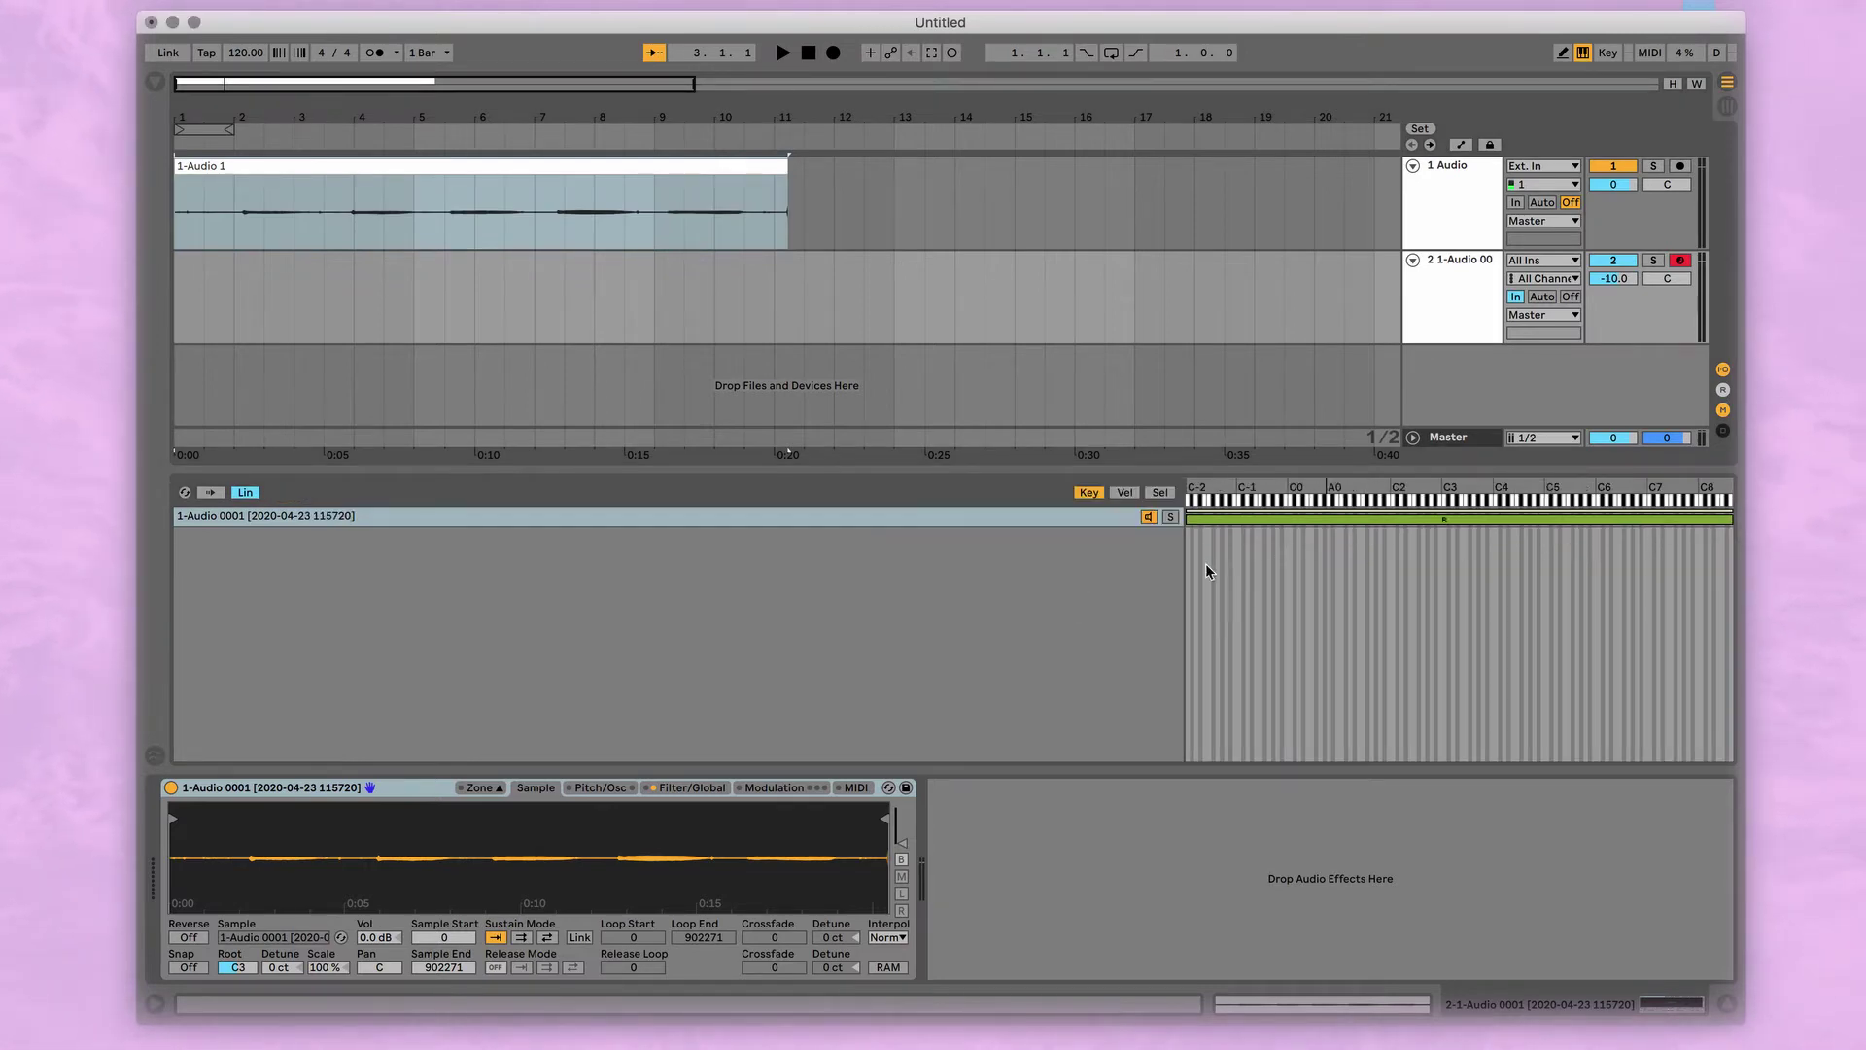
pyautogui.click(215, 516)
pyautogui.press('super+r')
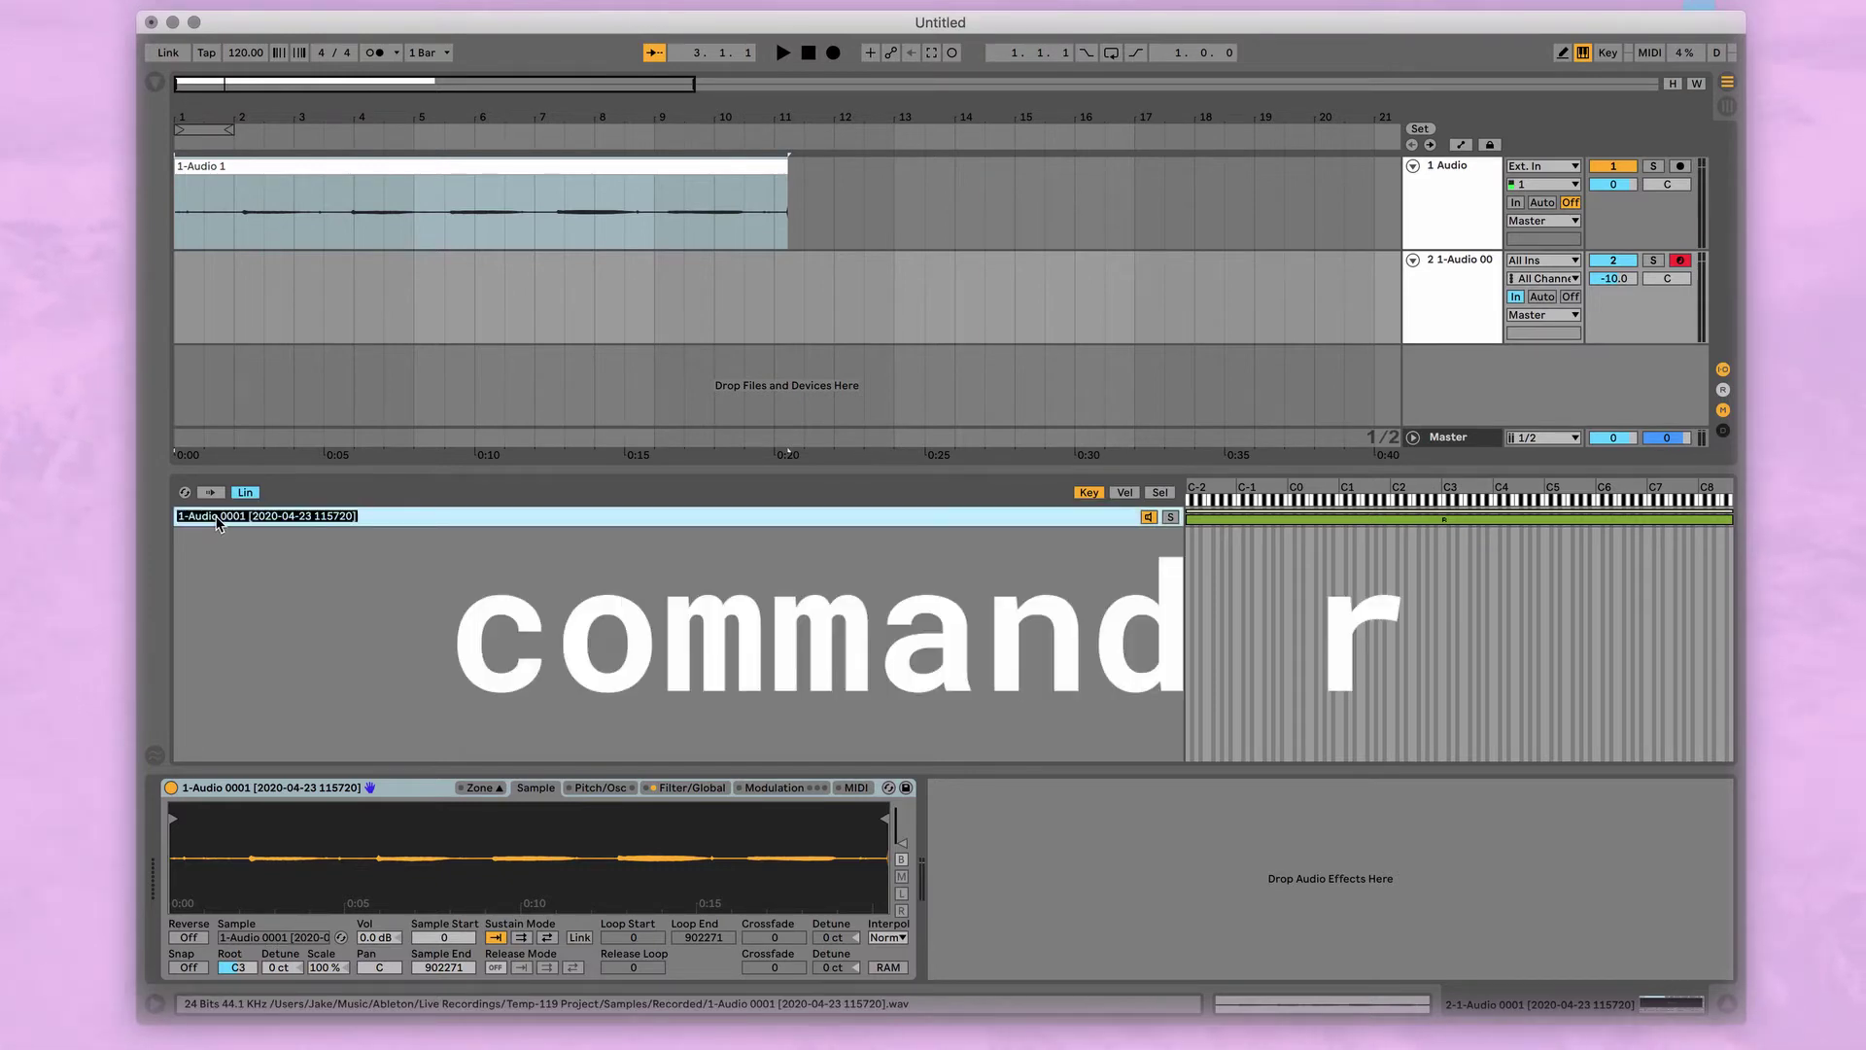
pyautogui.write('c')
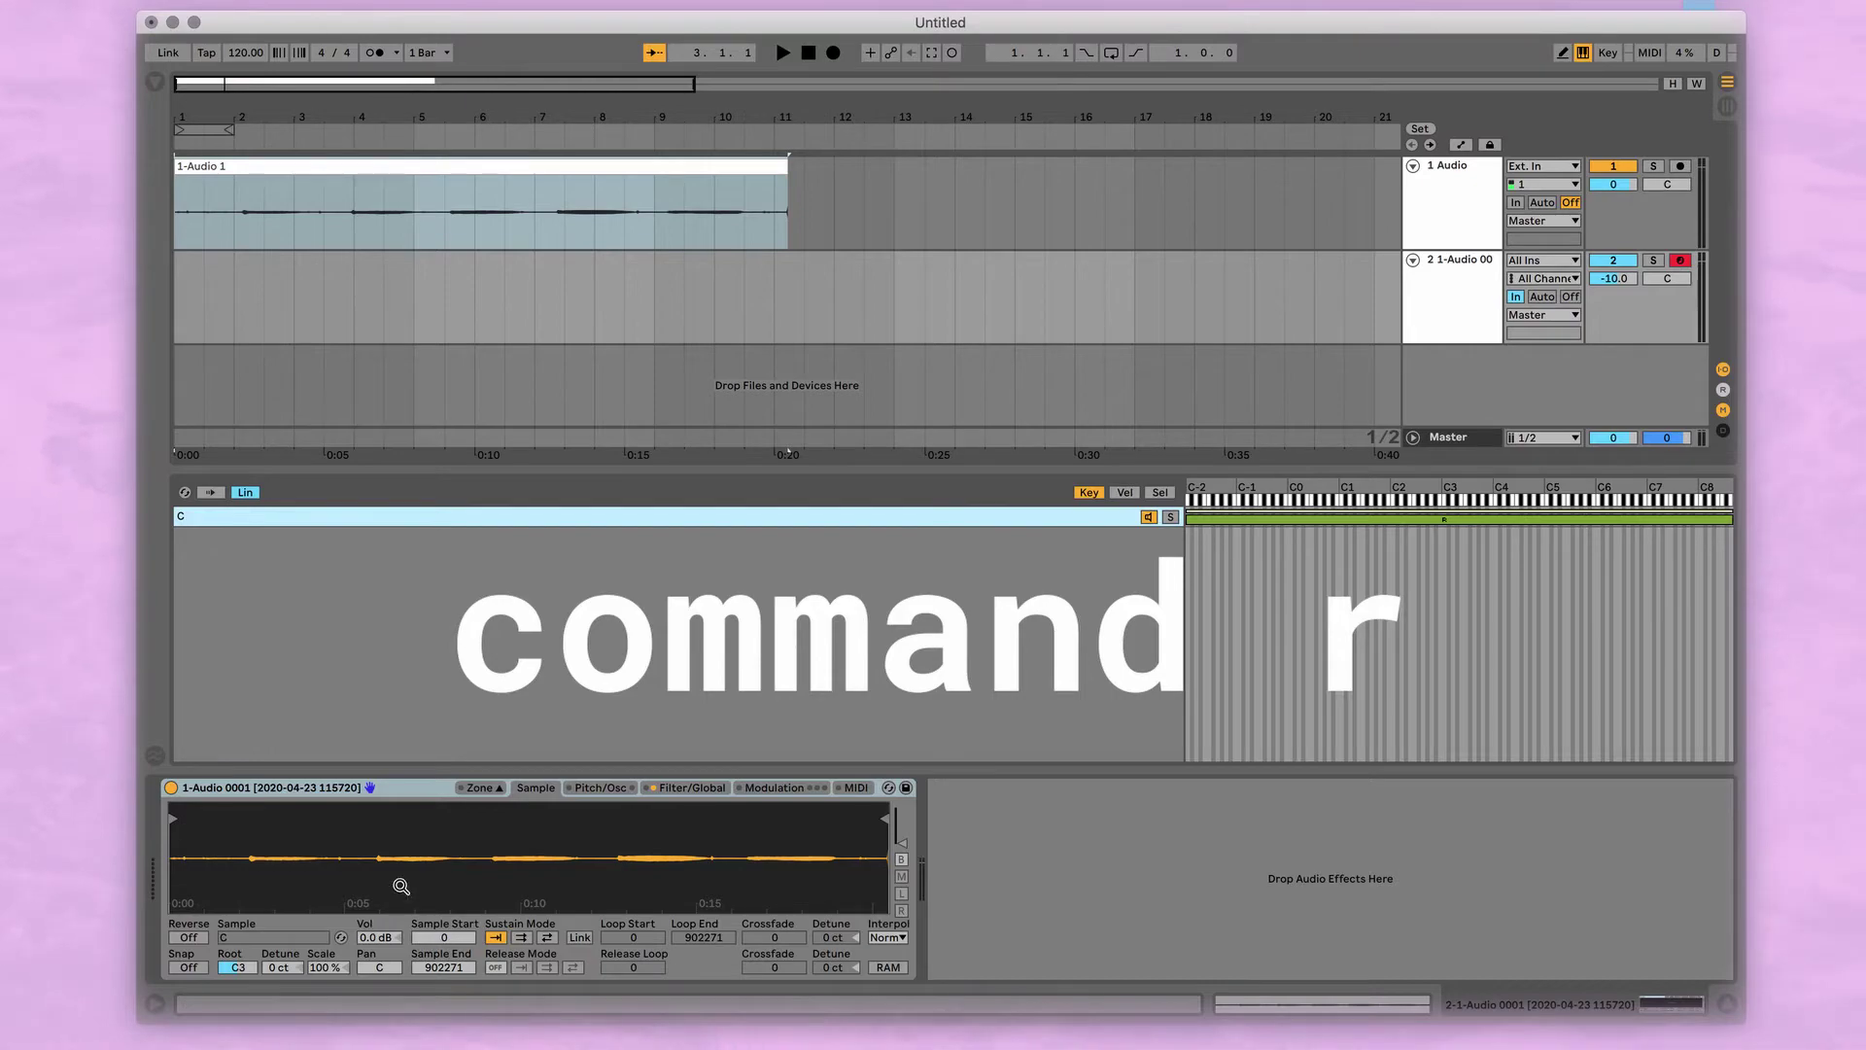
# Set the sample start to about 101891 at the first note's onset and raise the sample volume to 24 dB, auditioning both changes
pyautogui.write('a')
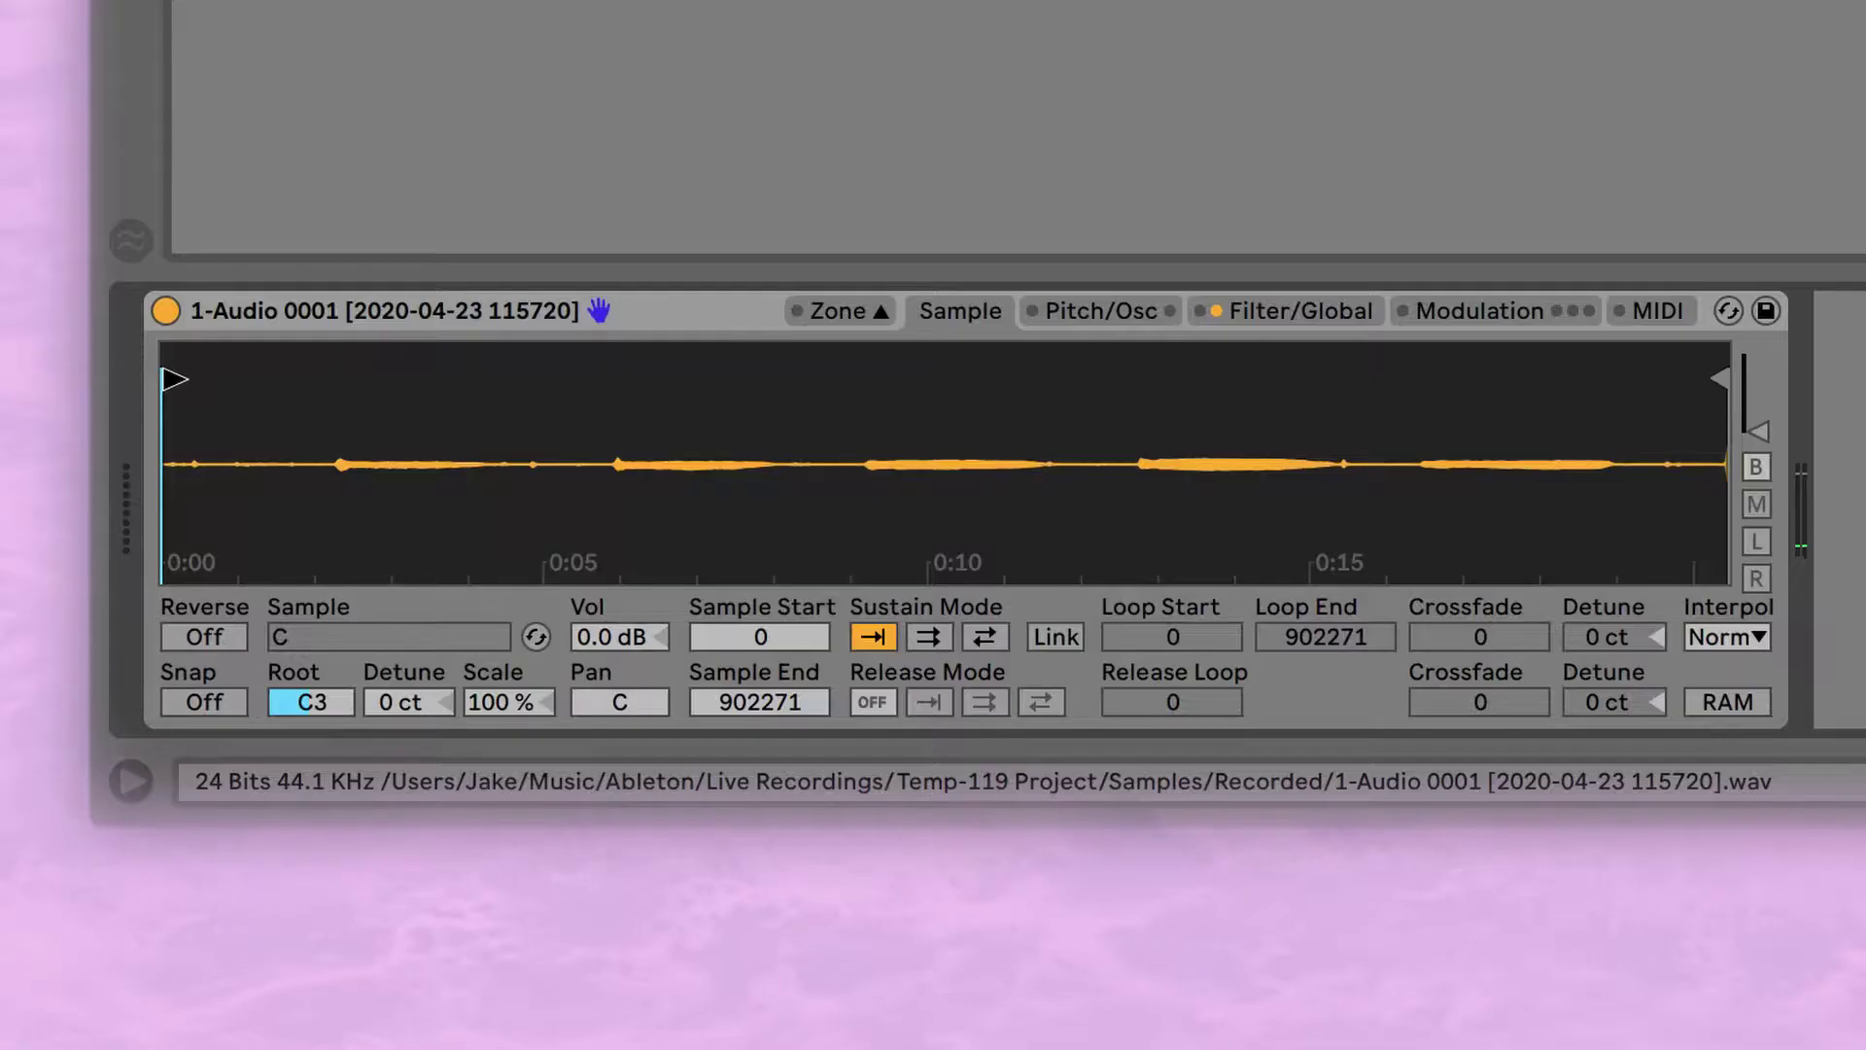
pyautogui.moveTo(173, 821); pyautogui.dragTo(254, 822)
pyautogui.moveTo(342, 386); pyautogui.dragTo(354, 385)
pyautogui.press('a')
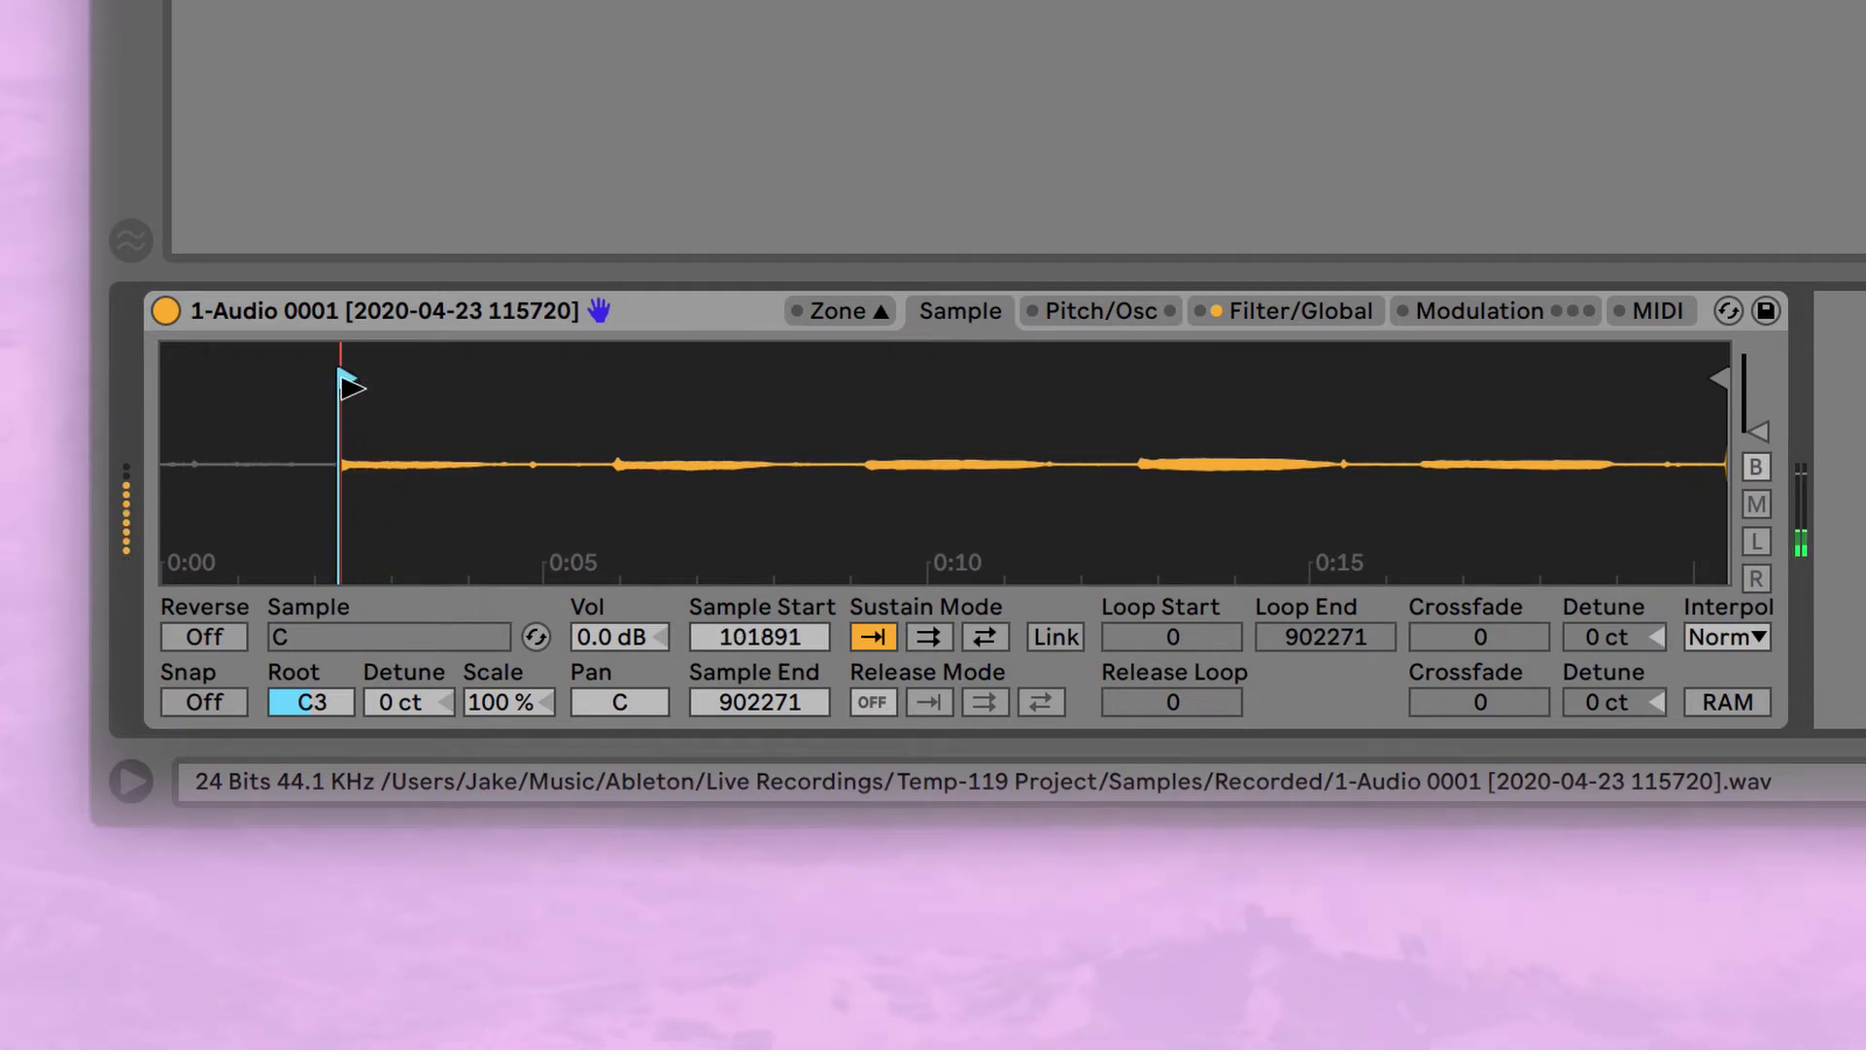
pyautogui.moveTo(612, 637); pyautogui.dragTo(612, 428)
pyautogui.press('a')
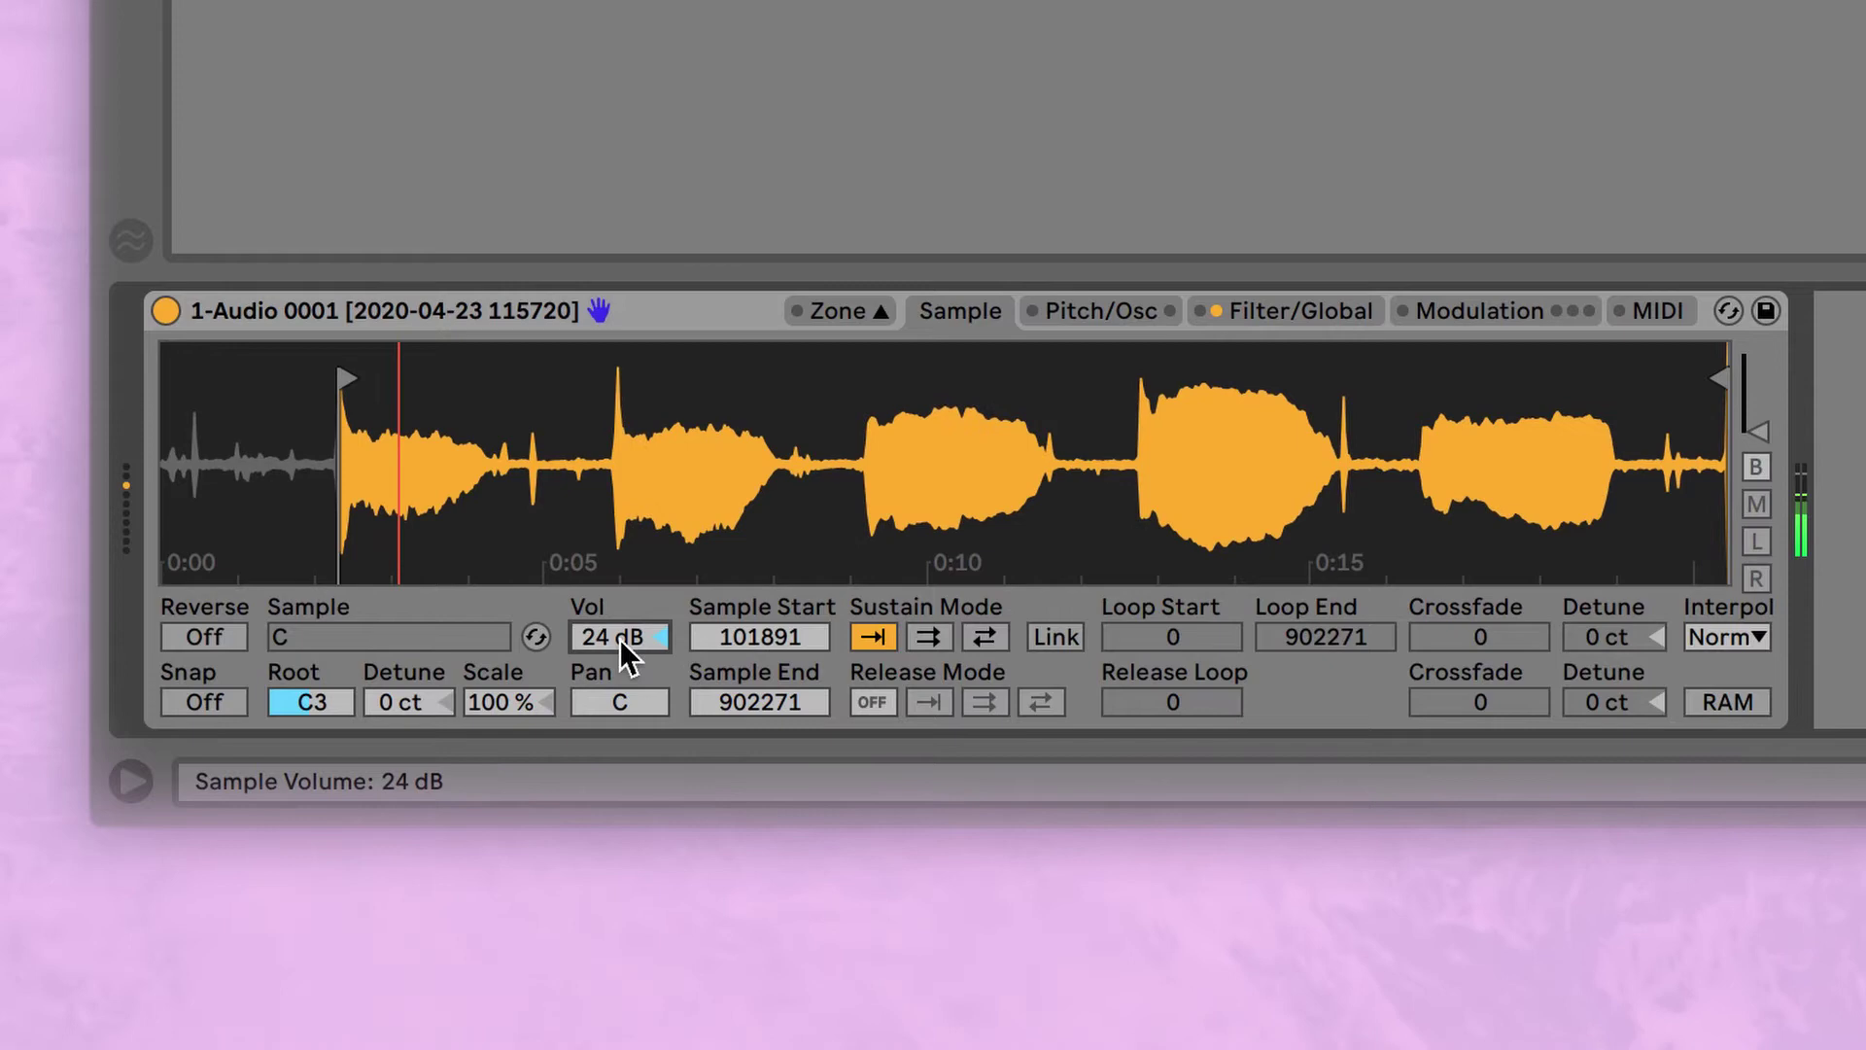
# Fine-tune the sample start to 102119, right at the attack of the first note
pyautogui.moveTo(350, 424)
pyautogui.mouseDown()
pyautogui.moveTo(472, 451)
pyautogui.moveTo(924, 425)
pyautogui.moveTo(875, 404)
pyautogui.mouseUp()
pyautogui.moveTo(587, 379)
pyautogui.mouseDown()
pyautogui.moveTo(701, 392)
pyautogui.moveTo(714, 420)
pyautogui.moveTo(632, 425)
pyautogui.moveTo(605, 380)
pyautogui.moveTo(632, 380)
pyautogui.mouseUp()
pyautogui.moveTo(828, 455); pyautogui.dragTo(829, 345)
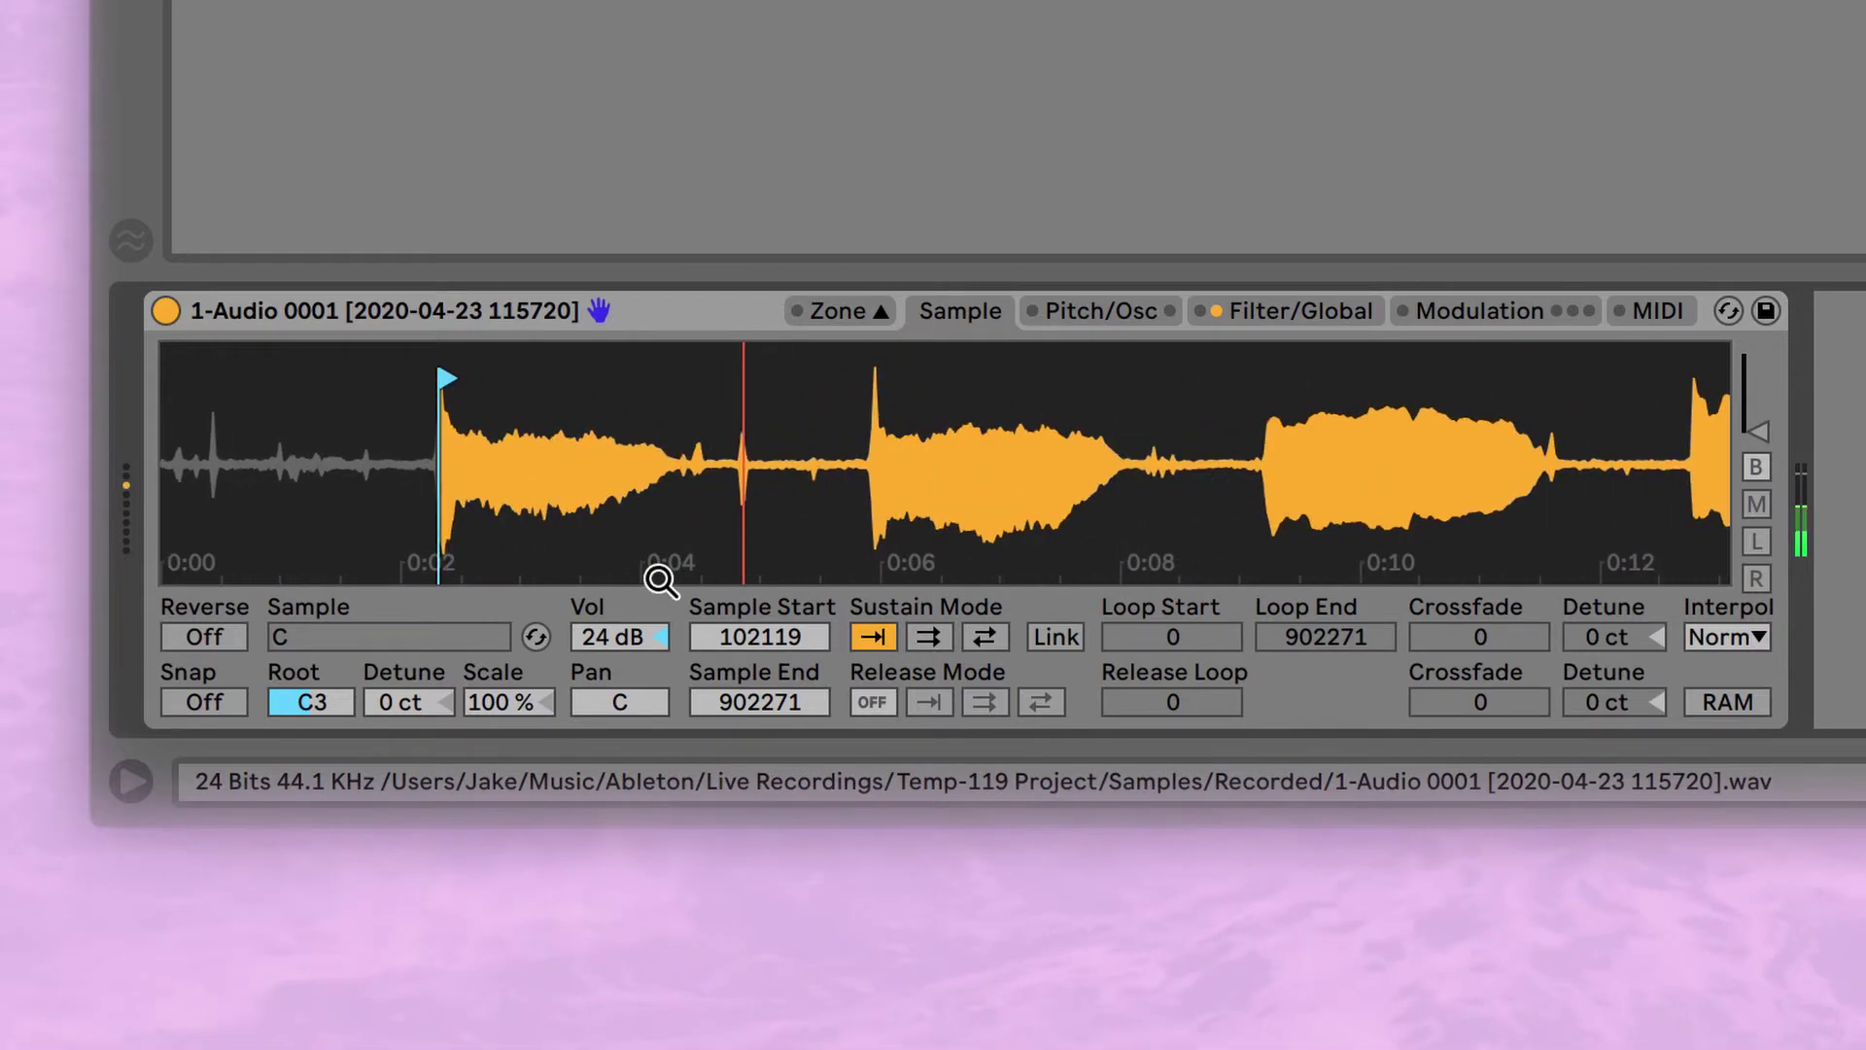
# Set the sample end to 196124, just after the first note fades out
pyautogui.moveTo(658, 574); pyautogui.dragTo(658, 458)
pyautogui.moveTo(1740, 389); pyautogui.dragTo(529, 382)
pyautogui.scroll(5, 516, 408)
pyautogui.scroll(3, 494, 398)
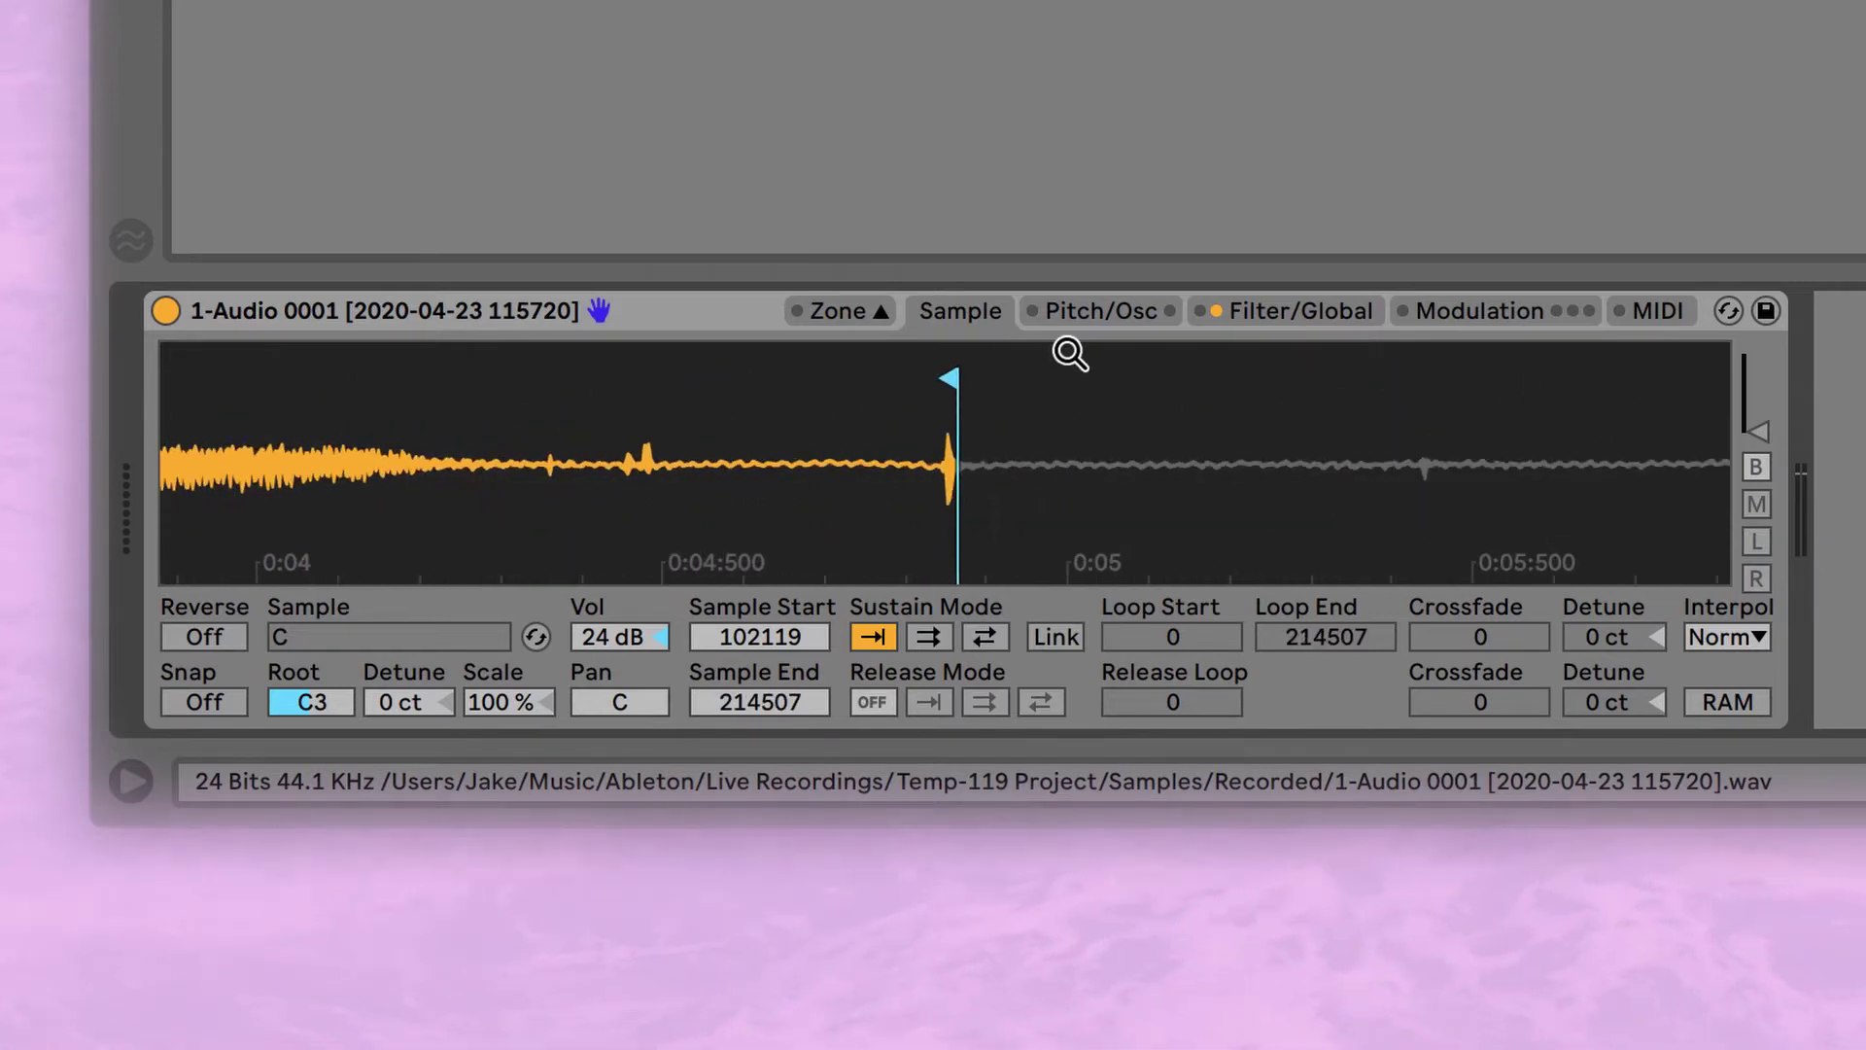
pyautogui.moveTo(949, 379)
pyautogui.mouseDown()
pyautogui.moveTo(521, 379)
pyautogui.moveTo(601, 383)
pyautogui.mouseUp()
pyautogui.scroll(-5, 536, 486)
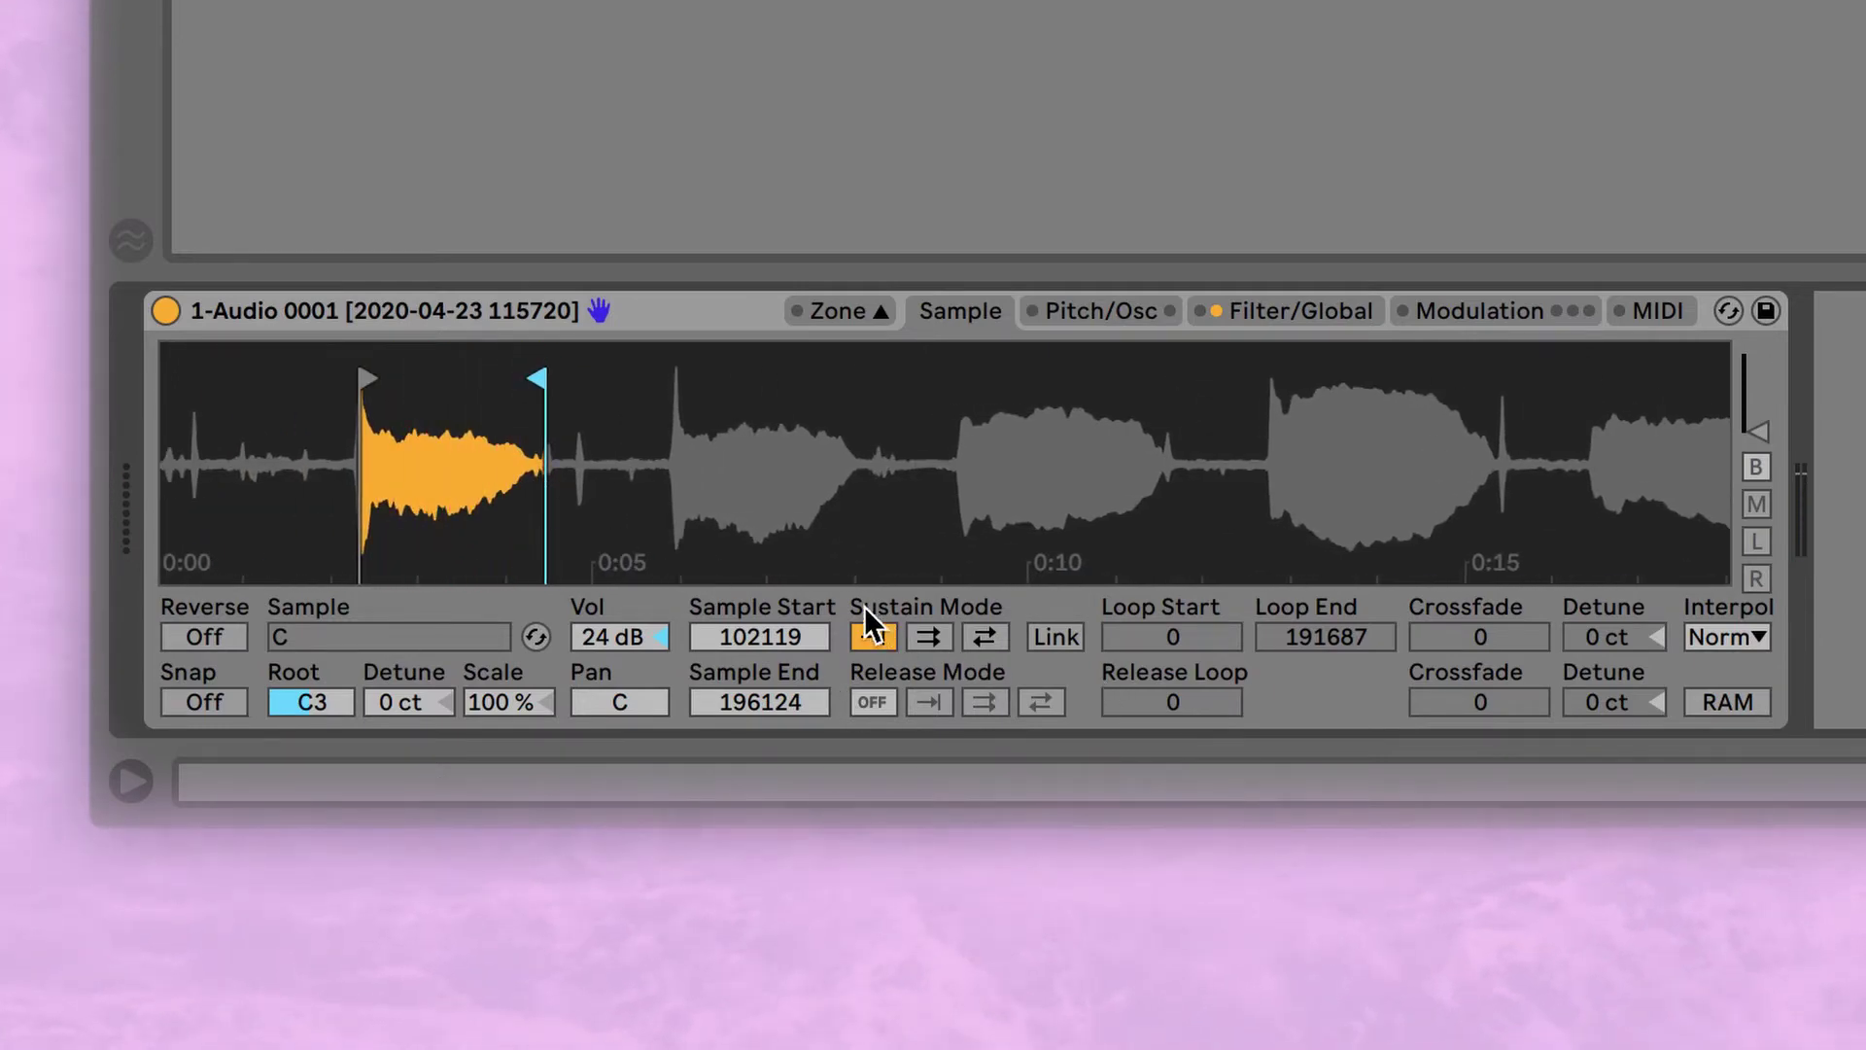
# Set Sustain Mode to the back-and-forth loop, with the loop running from 124857 to 173558 in the note's steady part
pyautogui.click(995, 641)
pyautogui.moveTo(201, 366); pyautogui.dragTo(874, 544)
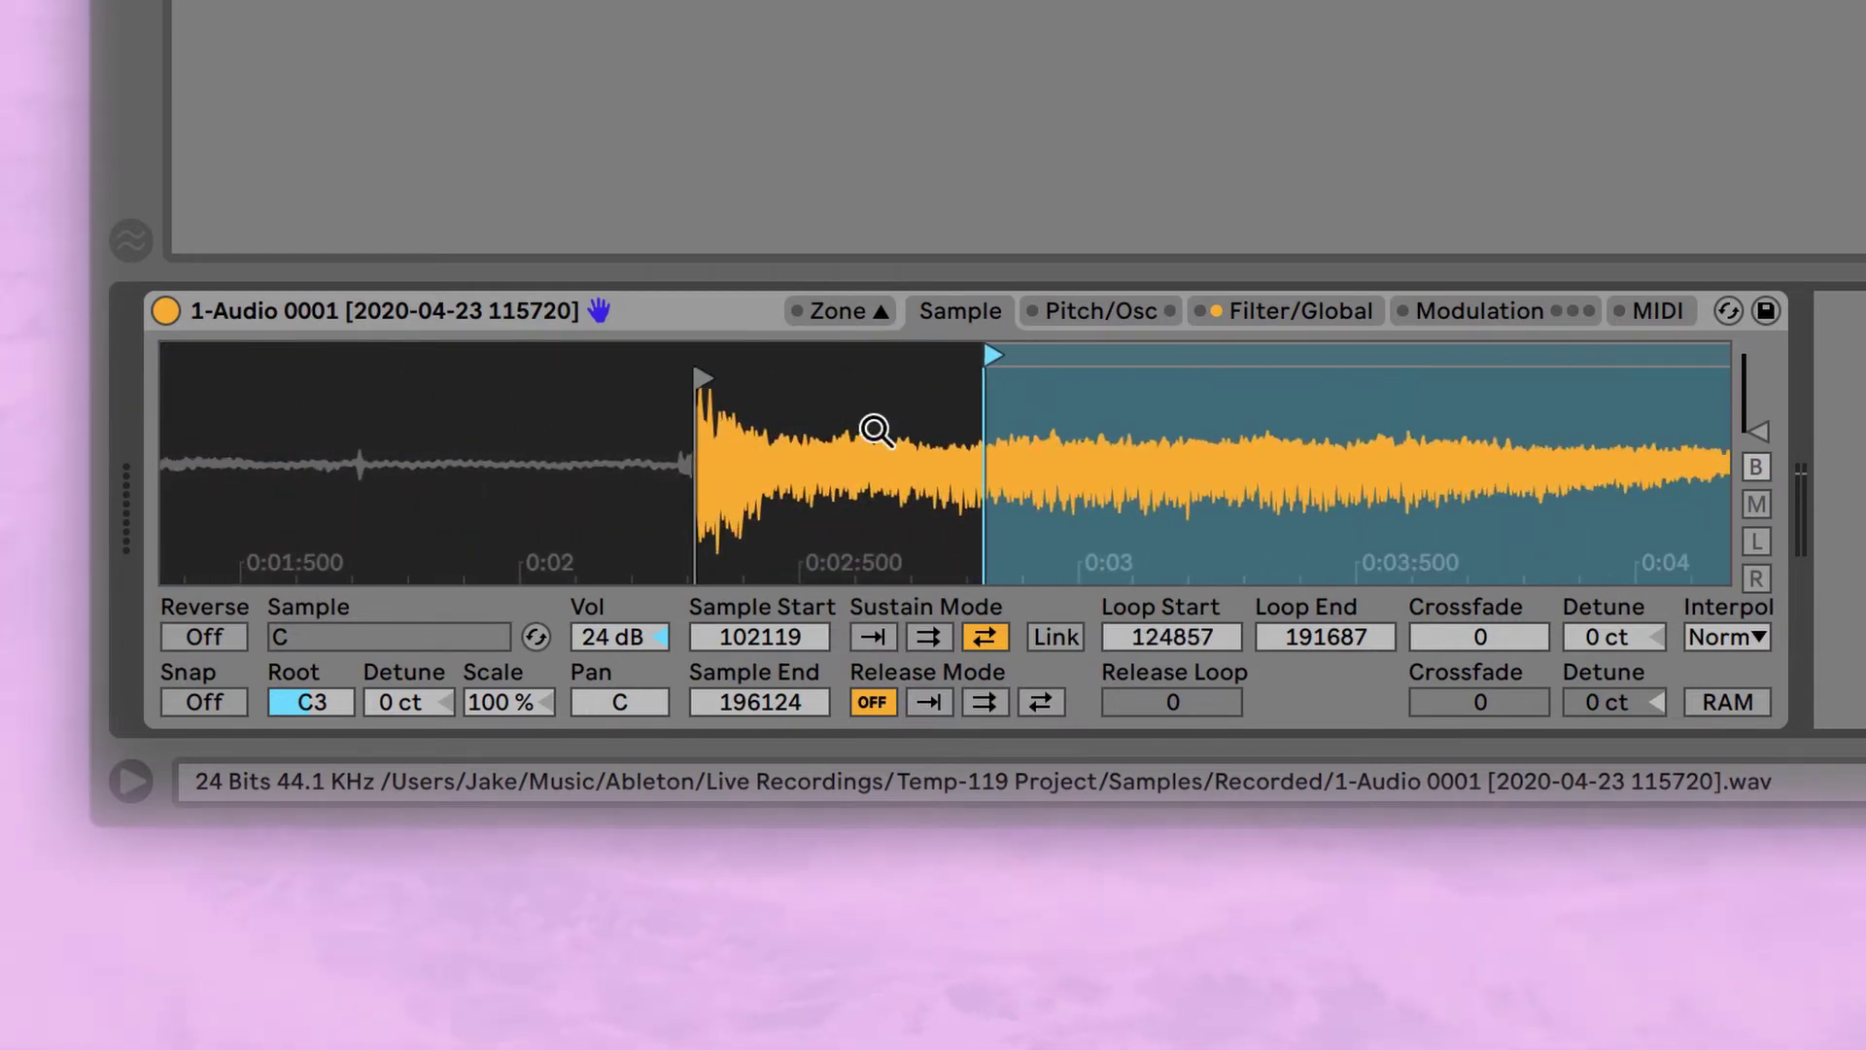
pyautogui.moveTo(876, 430); pyautogui.dragTo(1187, 467)
pyautogui.moveTo(1341, 371); pyautogui.dragTo(1214, 374)
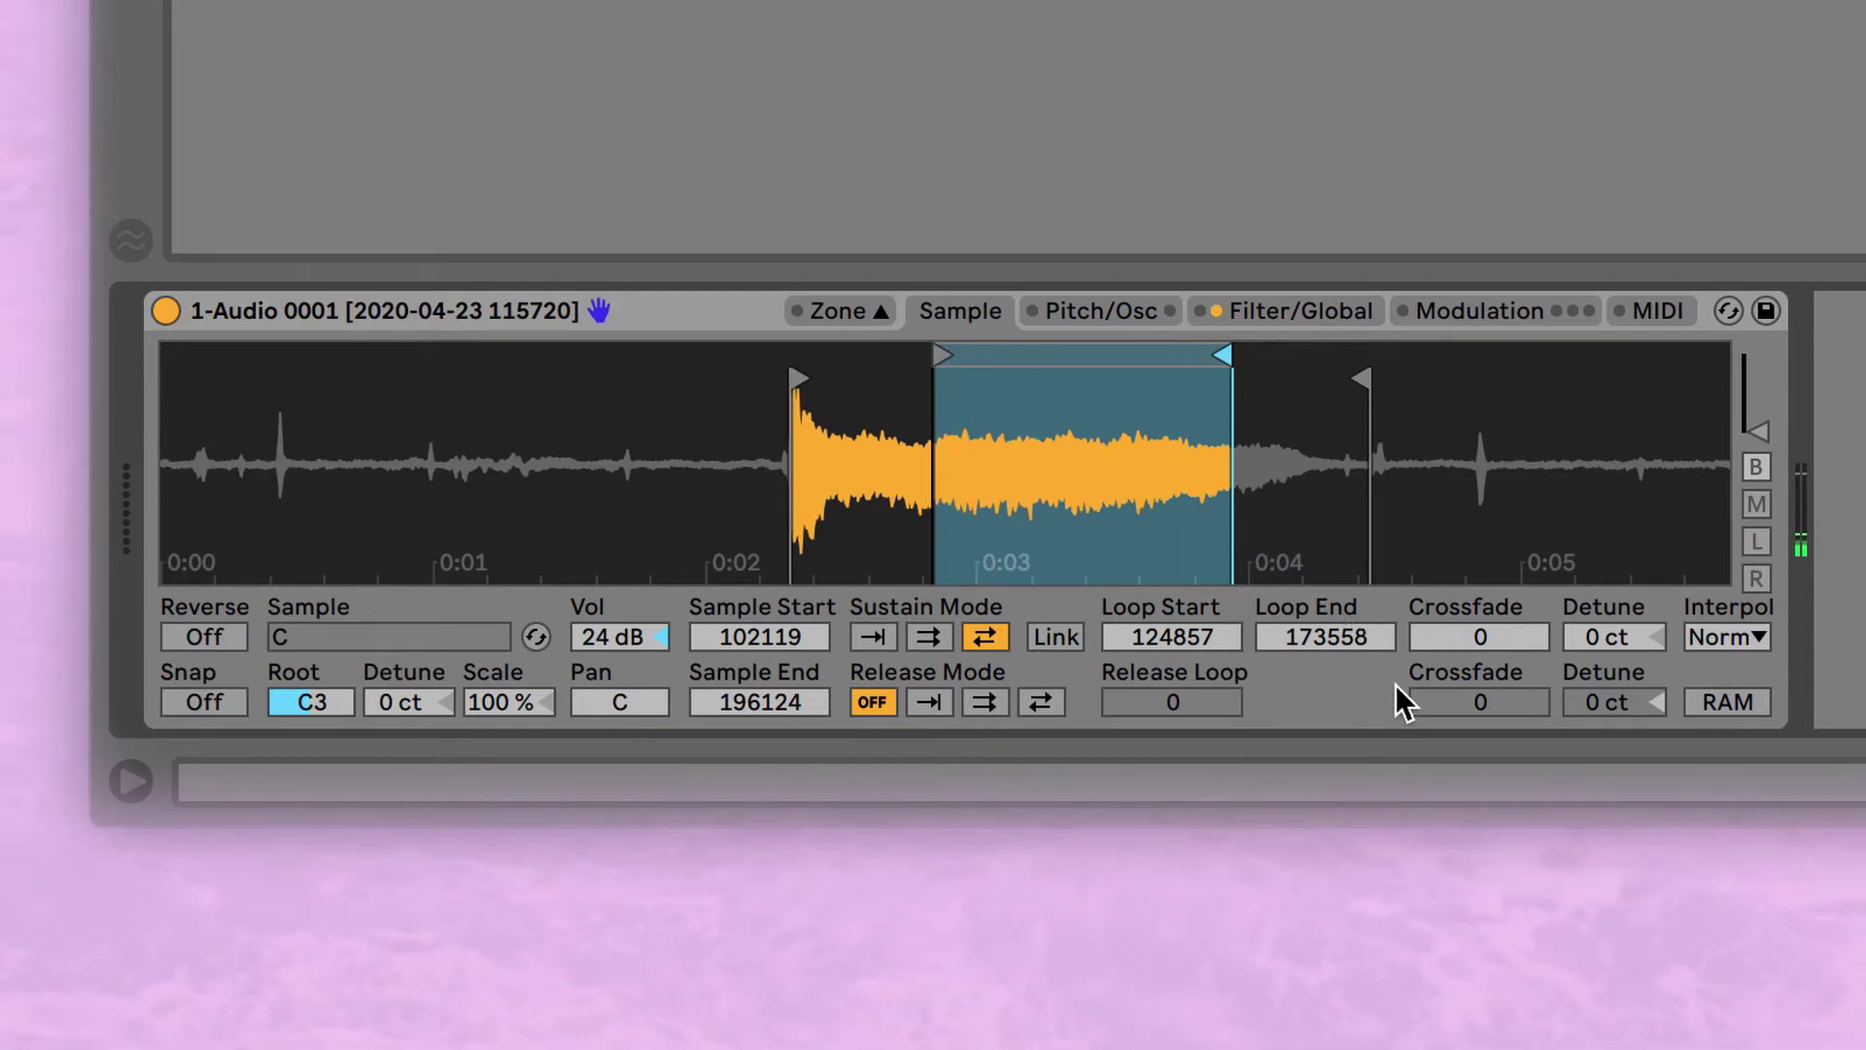
pyautogui.moveTo(1101, 475); pyautogui.dragTo(1101, 360)
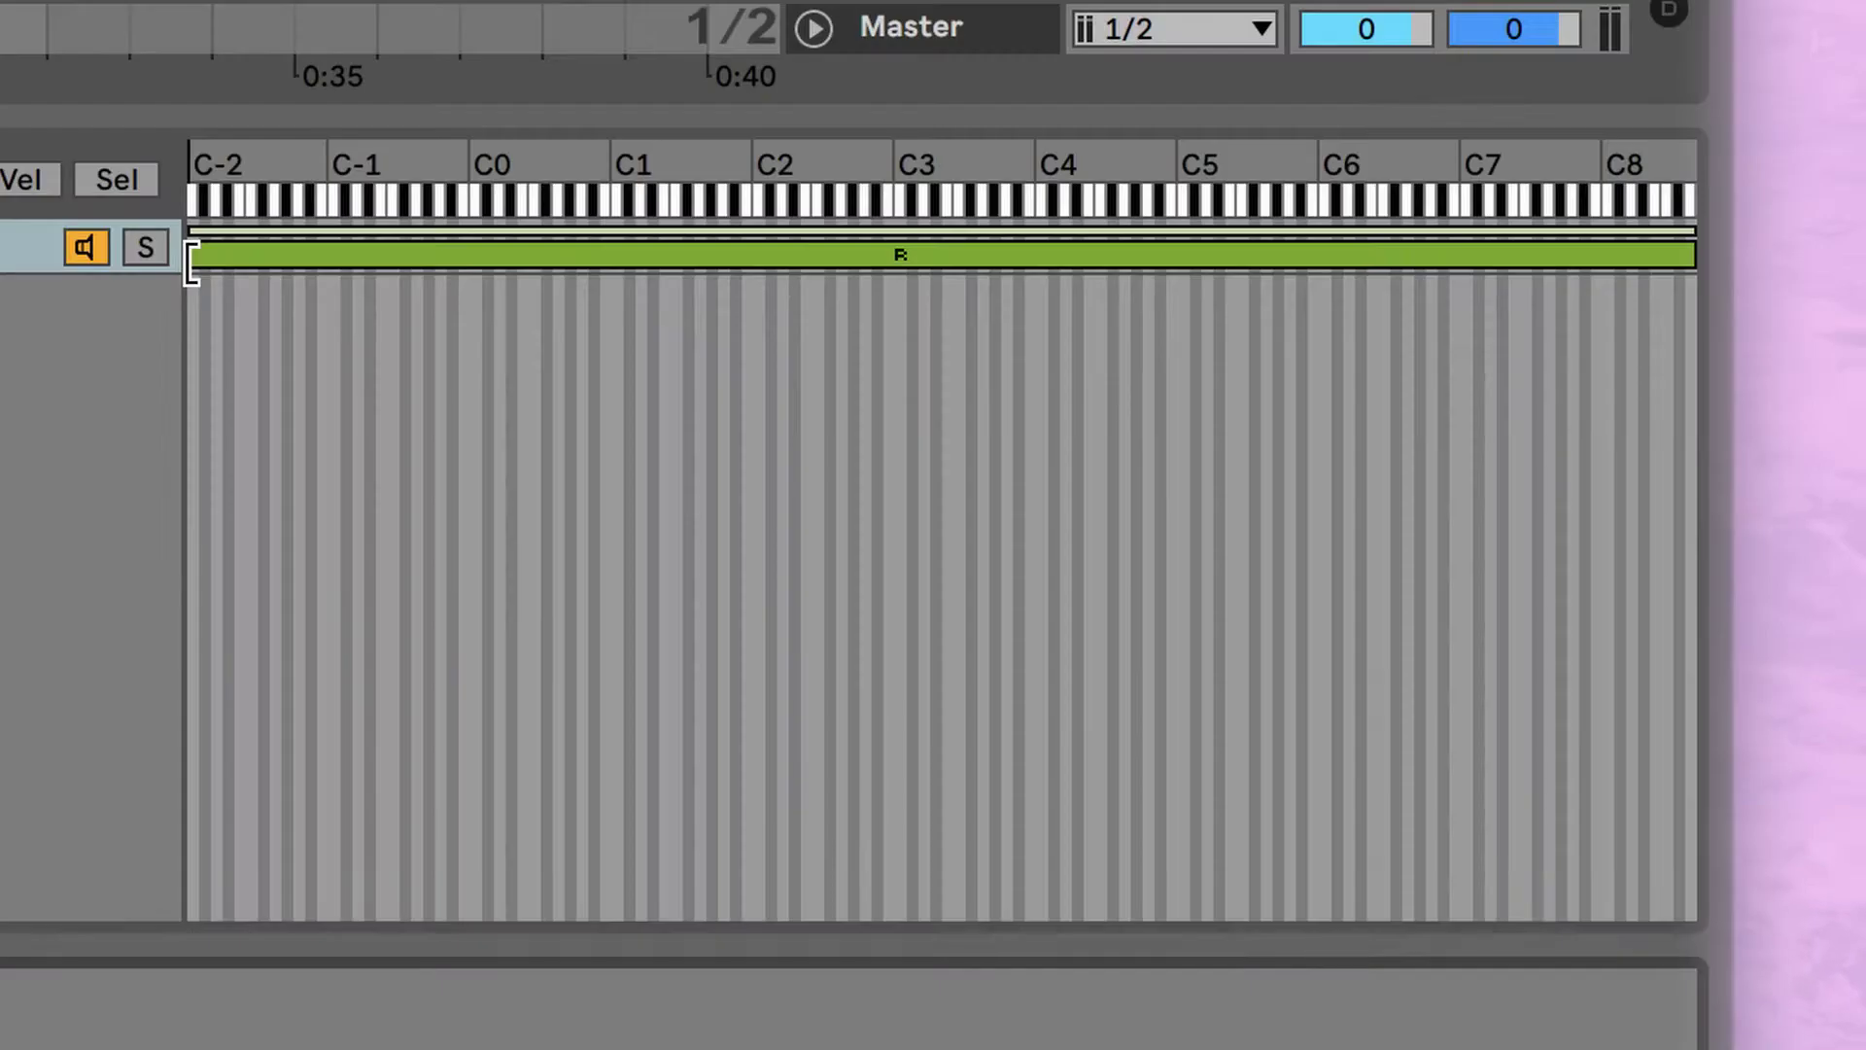
# Move the lower limit of layer C's key zone up to C3
pyautogui.moveTo(192, 262); pyautogui.dragTo(148, 275)
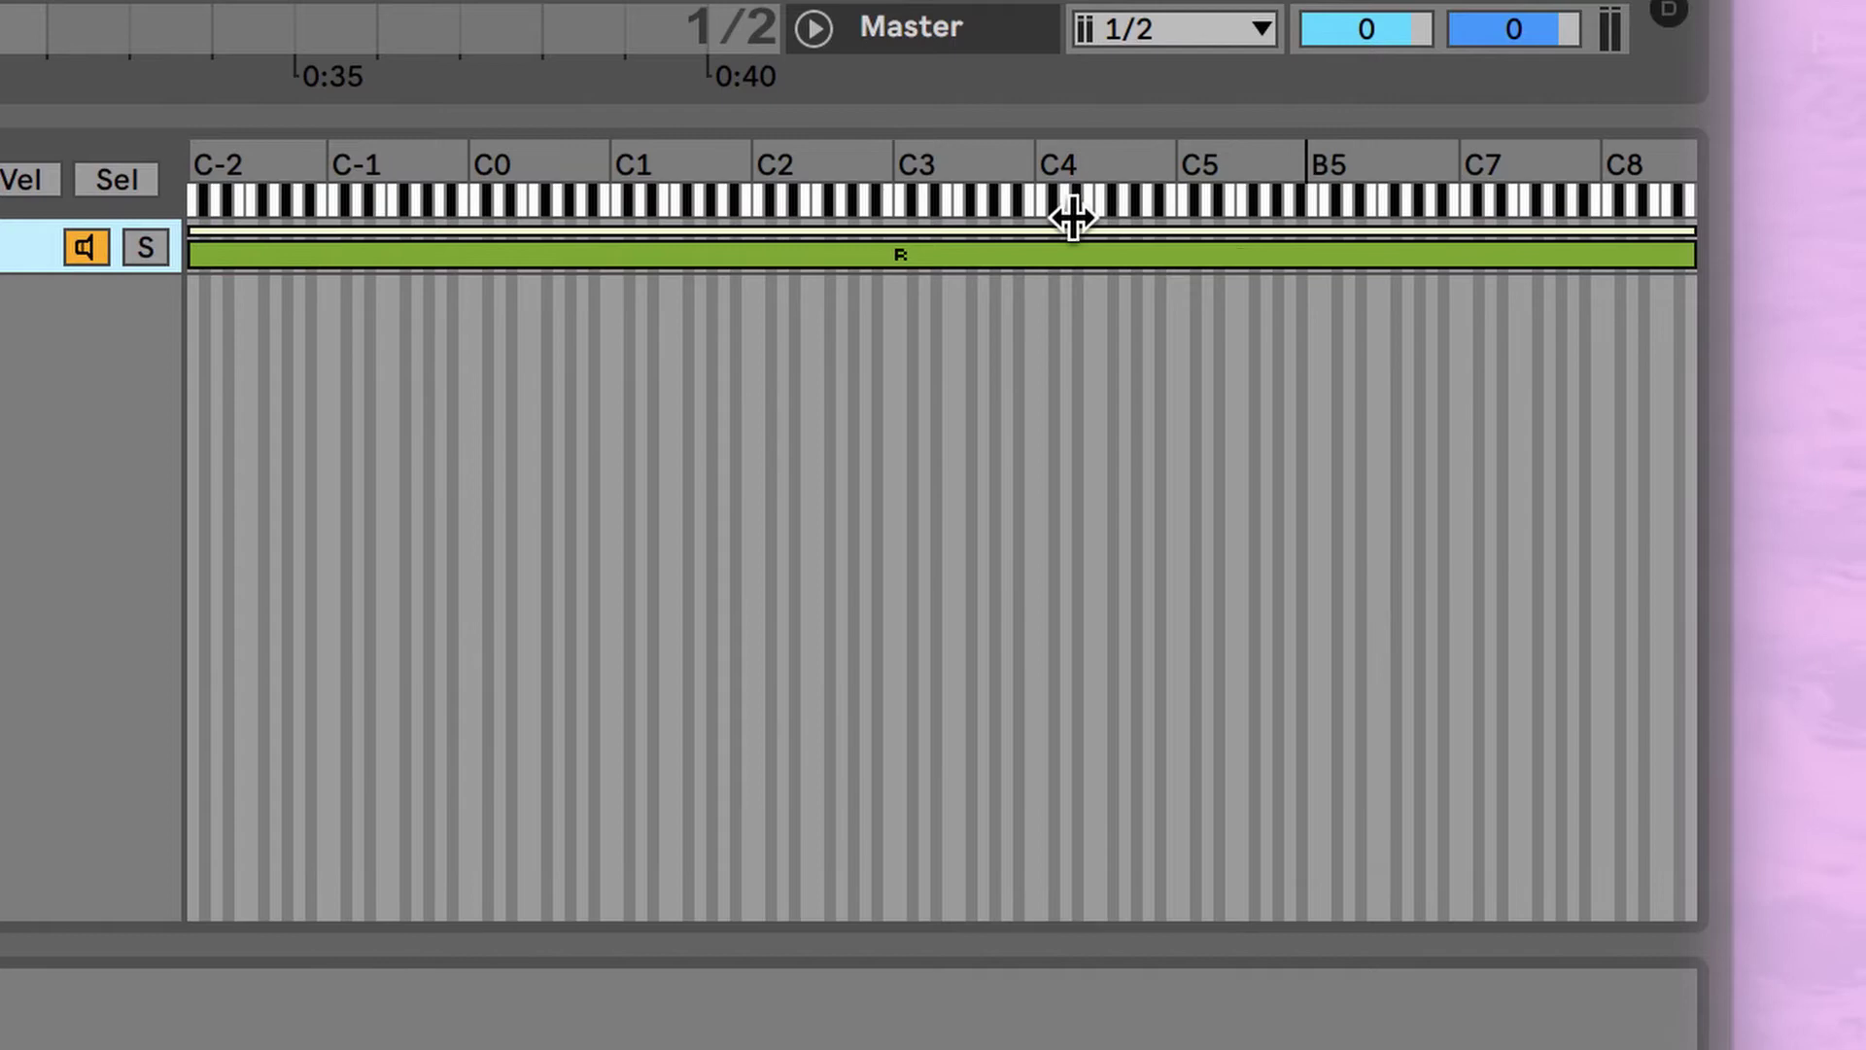
pyautogui.rightClick(656, 161)
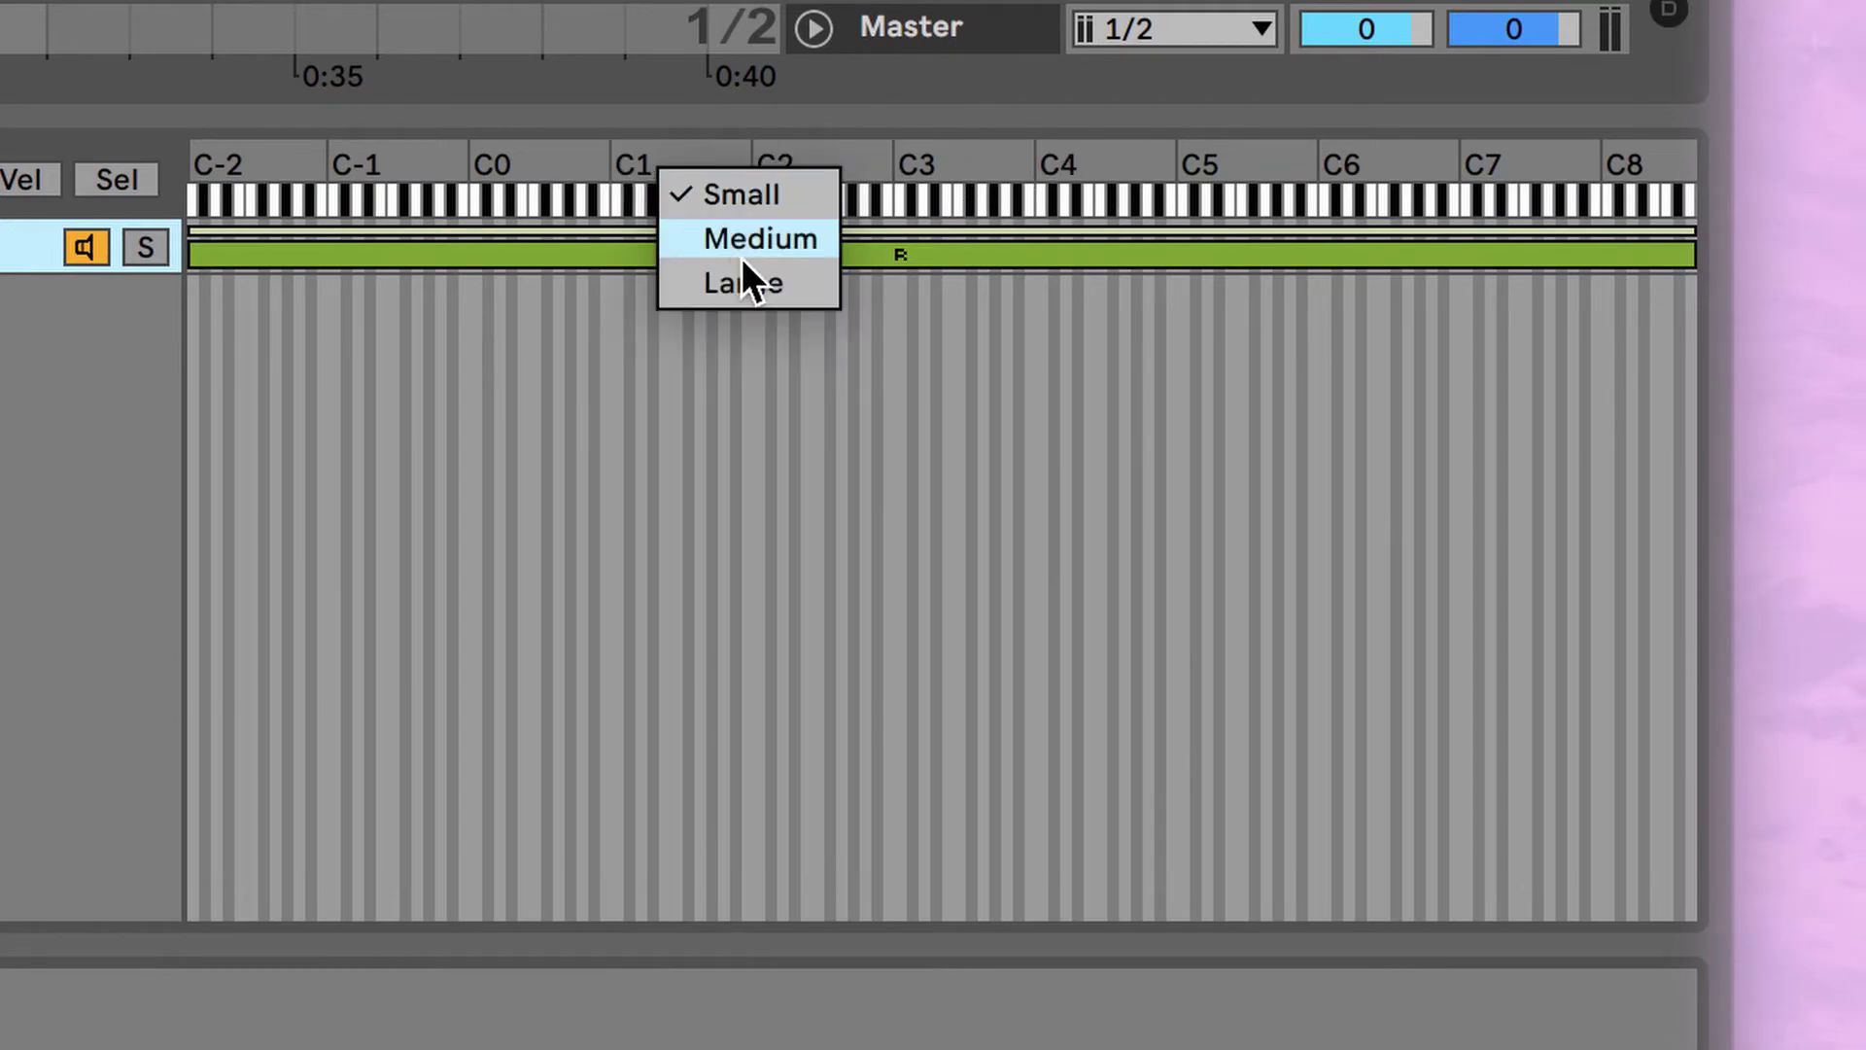
pyautogui.click(467, 441)
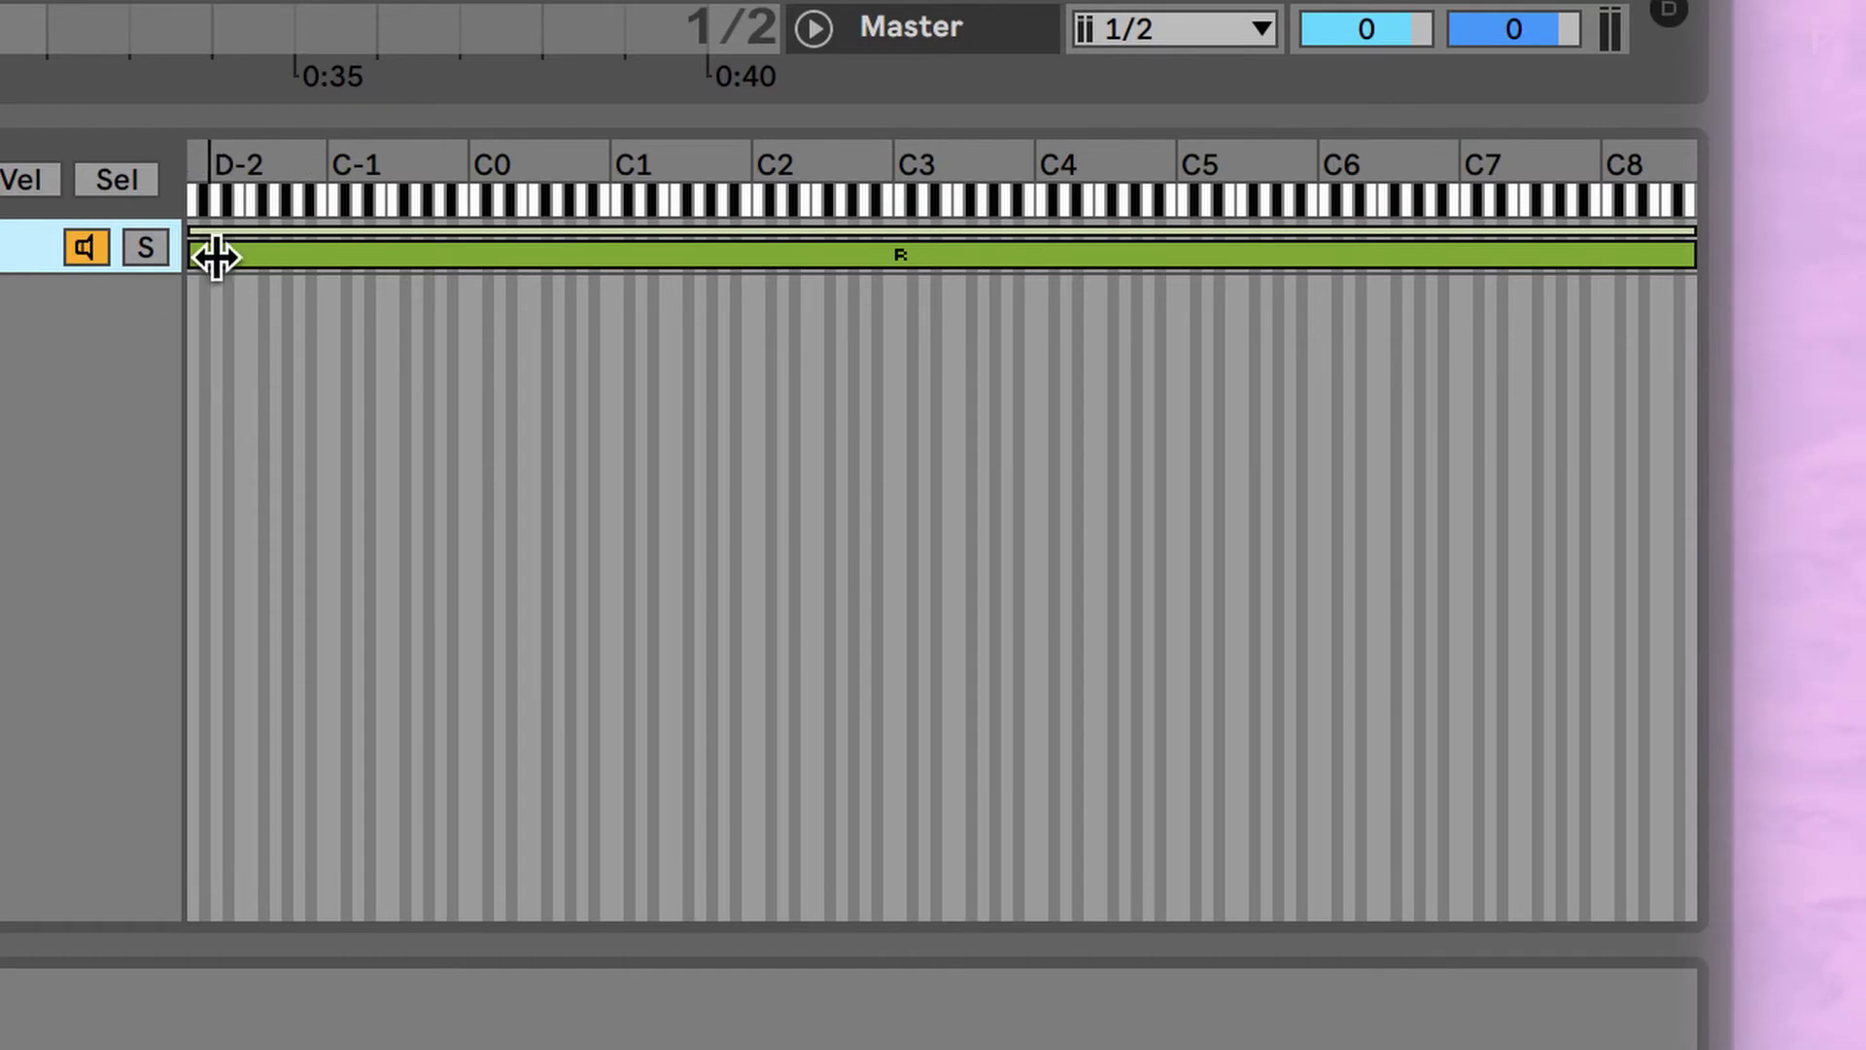
pyautogui.moveTo(204, 252)
pyautogui.mouseDown()
pyautogui.moveTo(920, 257)
pyautogui.moveTo(895, 258)
pyautogui.mouseUp()
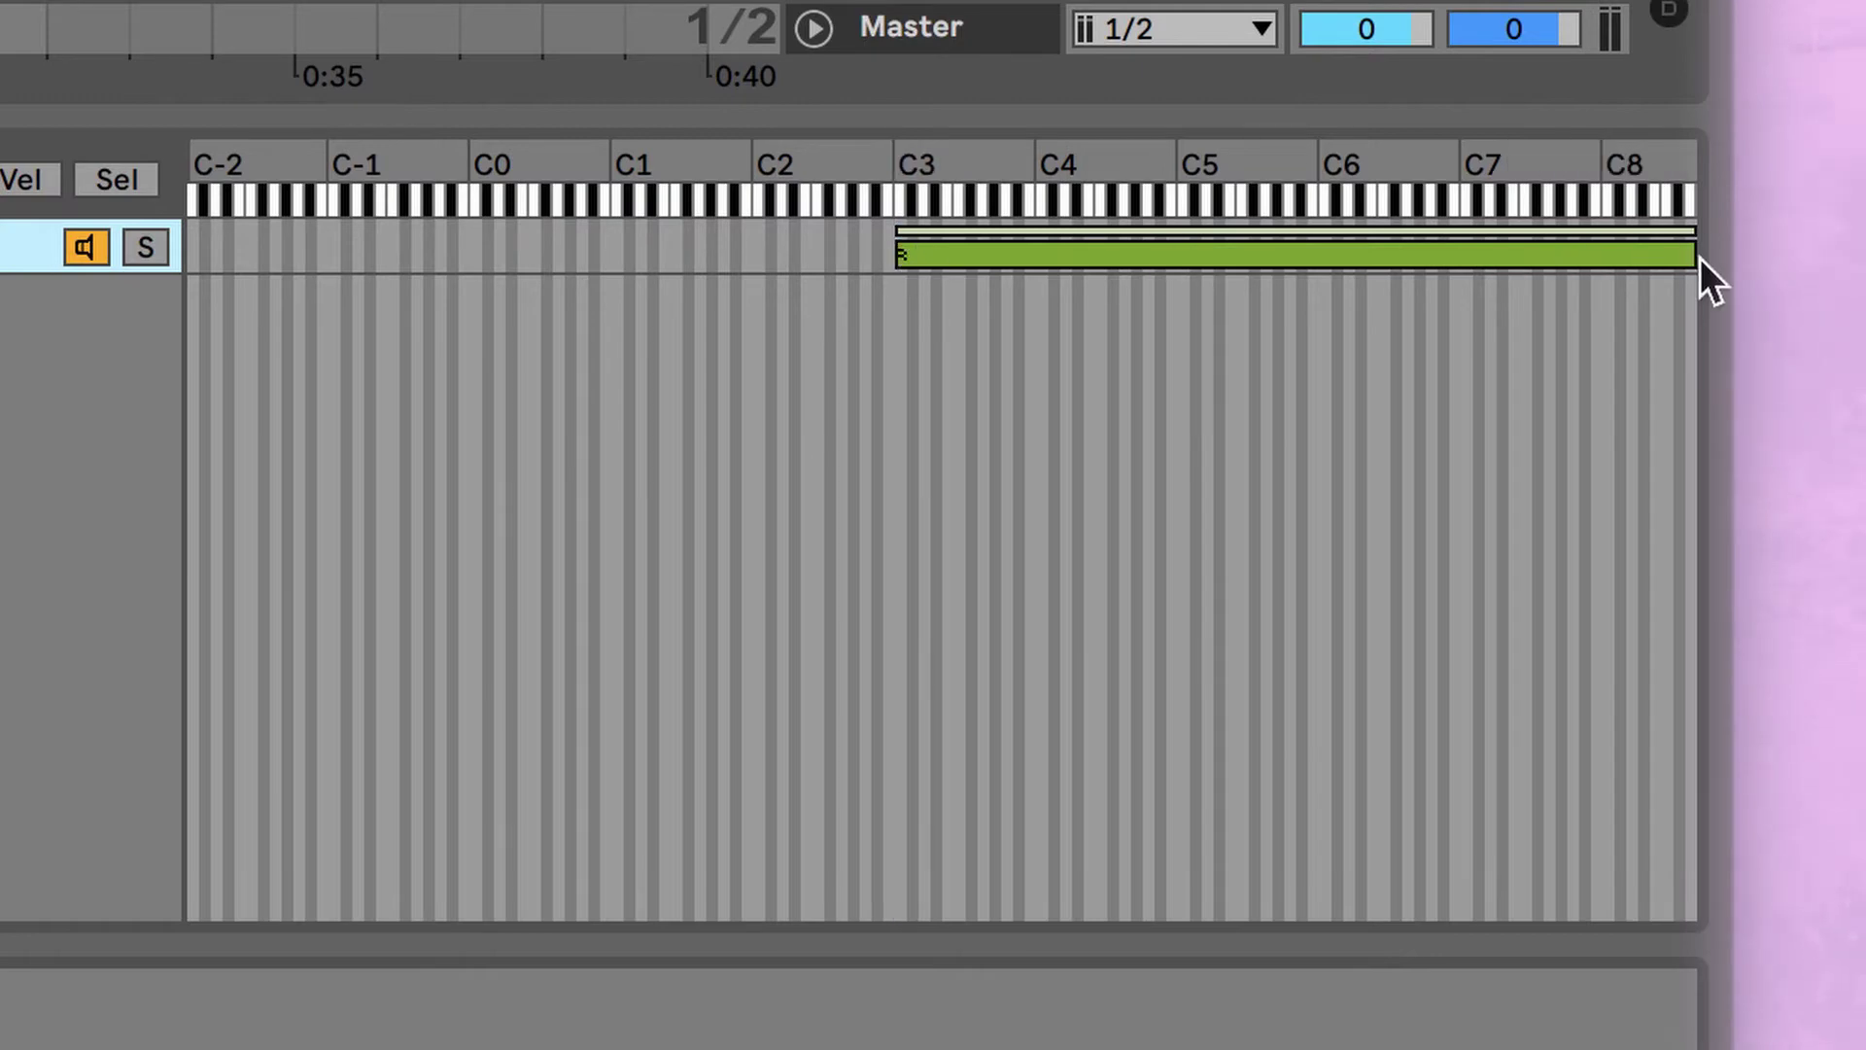
# Narrow layer C's key zone to the single key C3 and set the zone keyboard's display size to Large
pyautogui.moveTo(1699, 261)
pyautogui.mouseDown()
pyautogui.moveTo(821, 292)
pyautogui.moveTo(903, 285)
pyautogui.mouseUp()
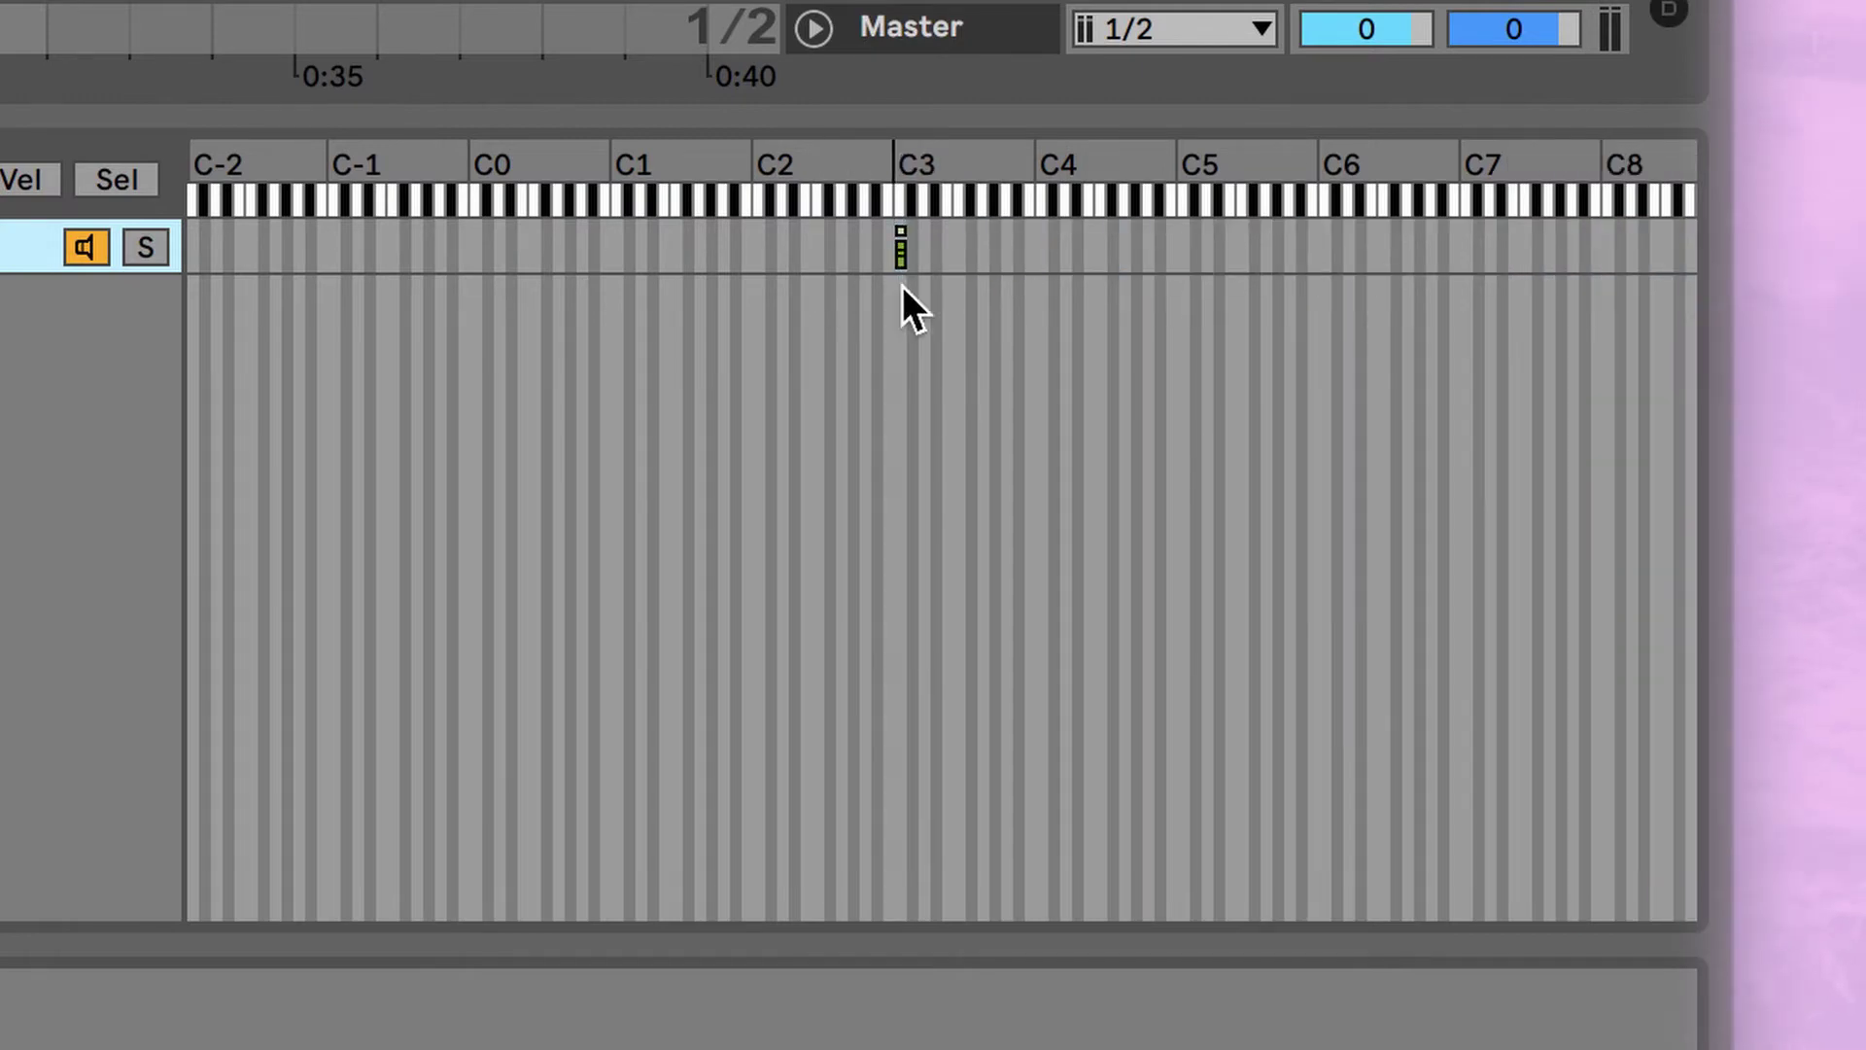
pyautogui.rightClick(914, 157)
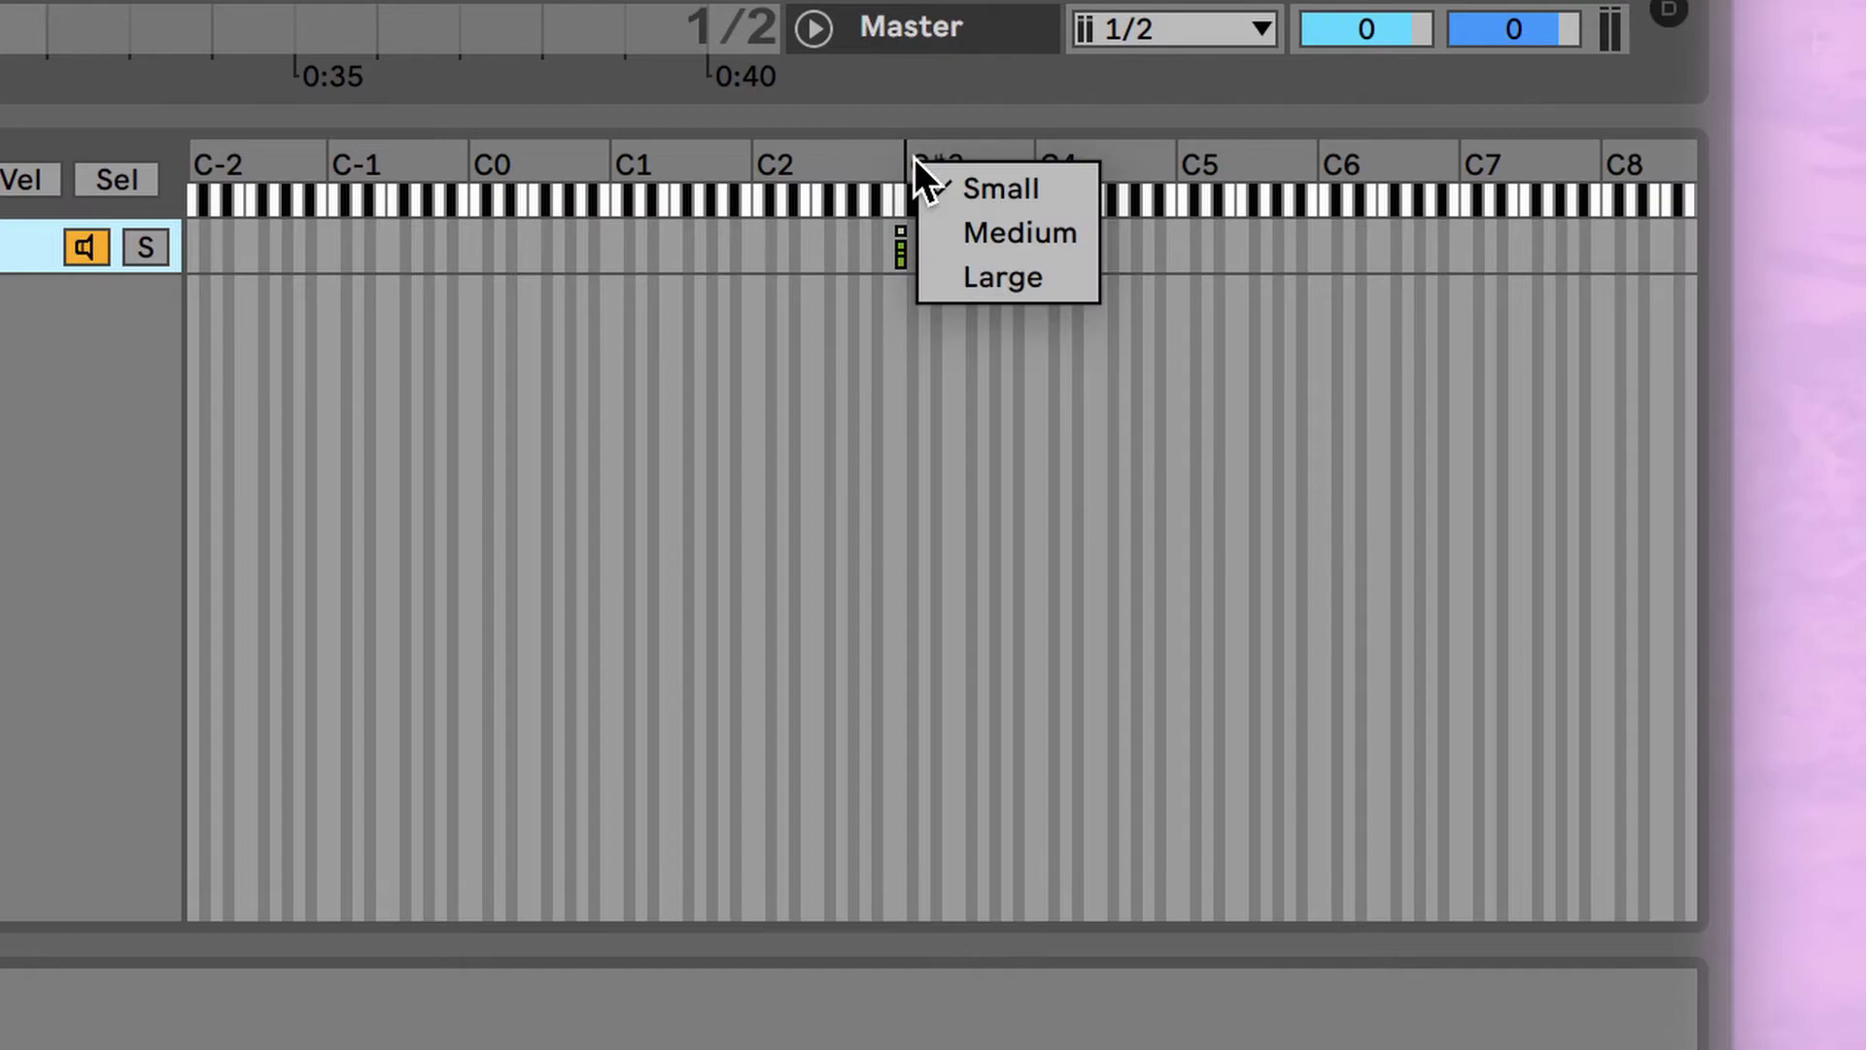
pyautogui.click(963, 284)
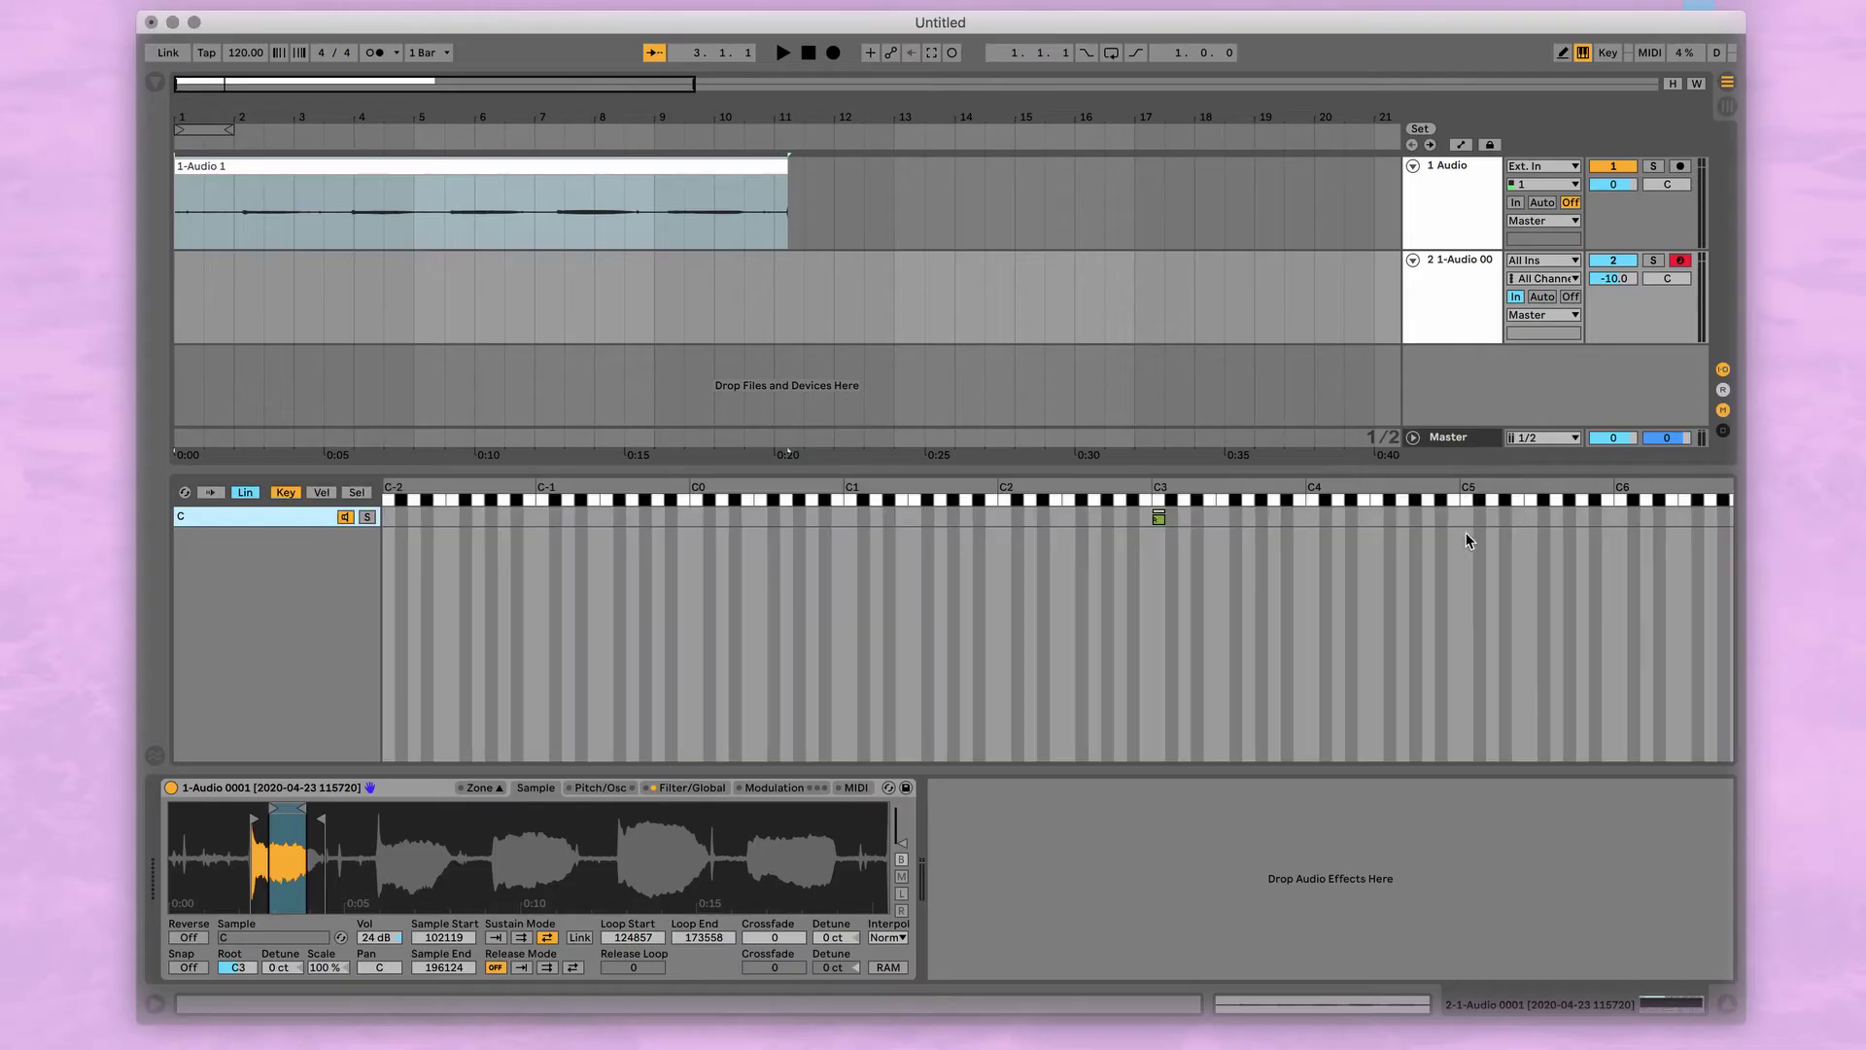
# Extend layer C's key zone up to C#3 and audition the mapped note
pyautogui.rightClick(1157, 488)
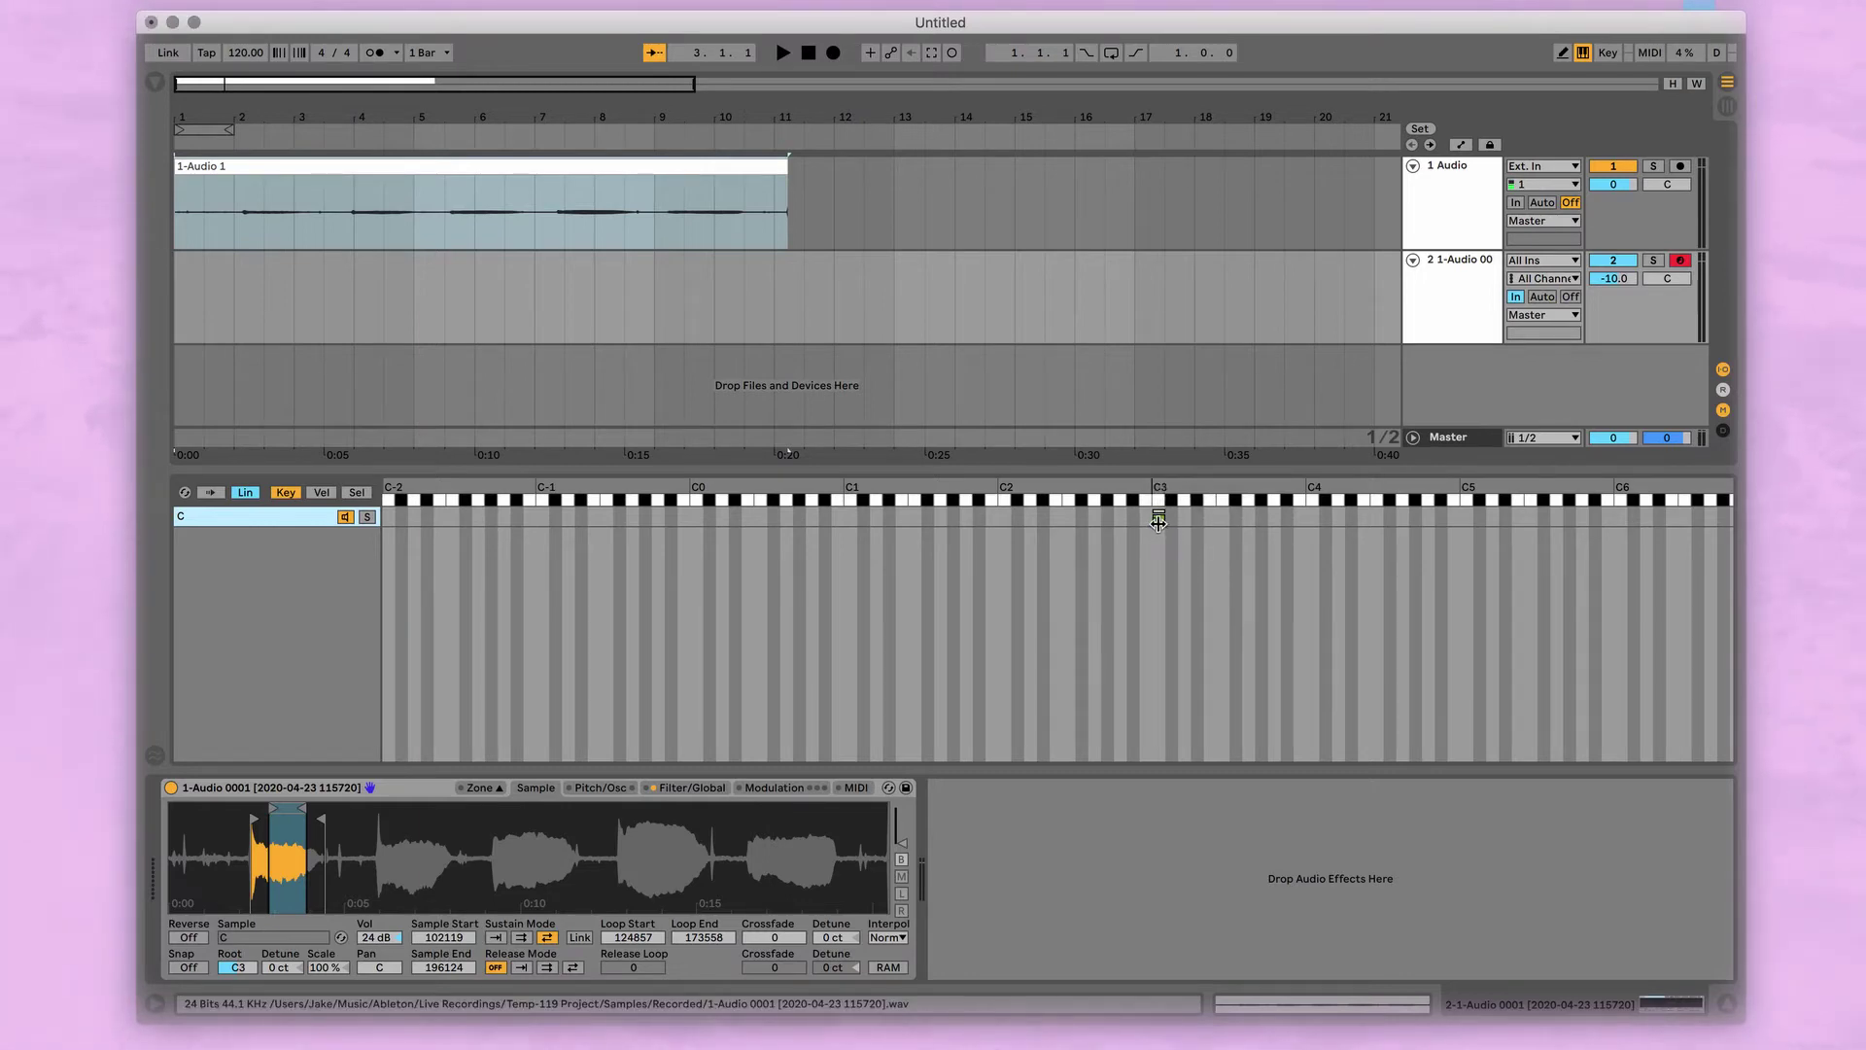
pyautogui.moveTo(1161, 522); pyautogui.dragTo(1175, 525)
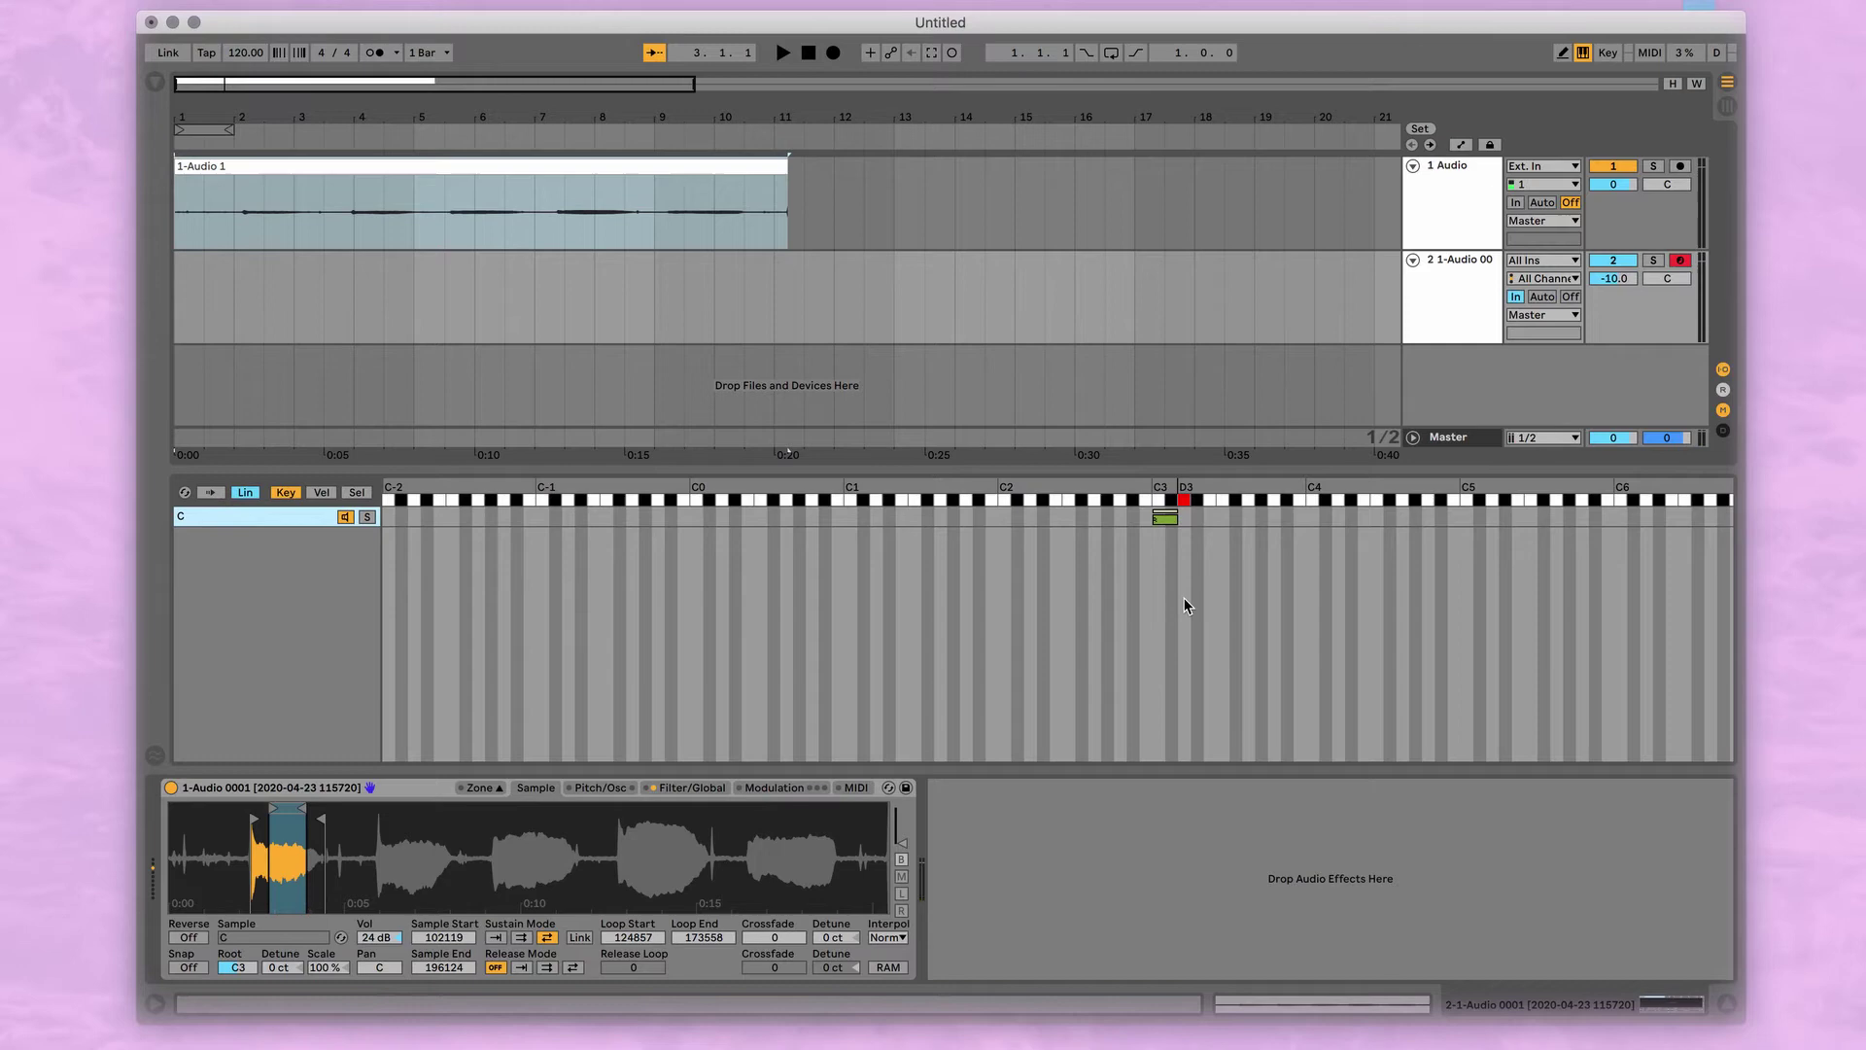
pyautogui.press('a')
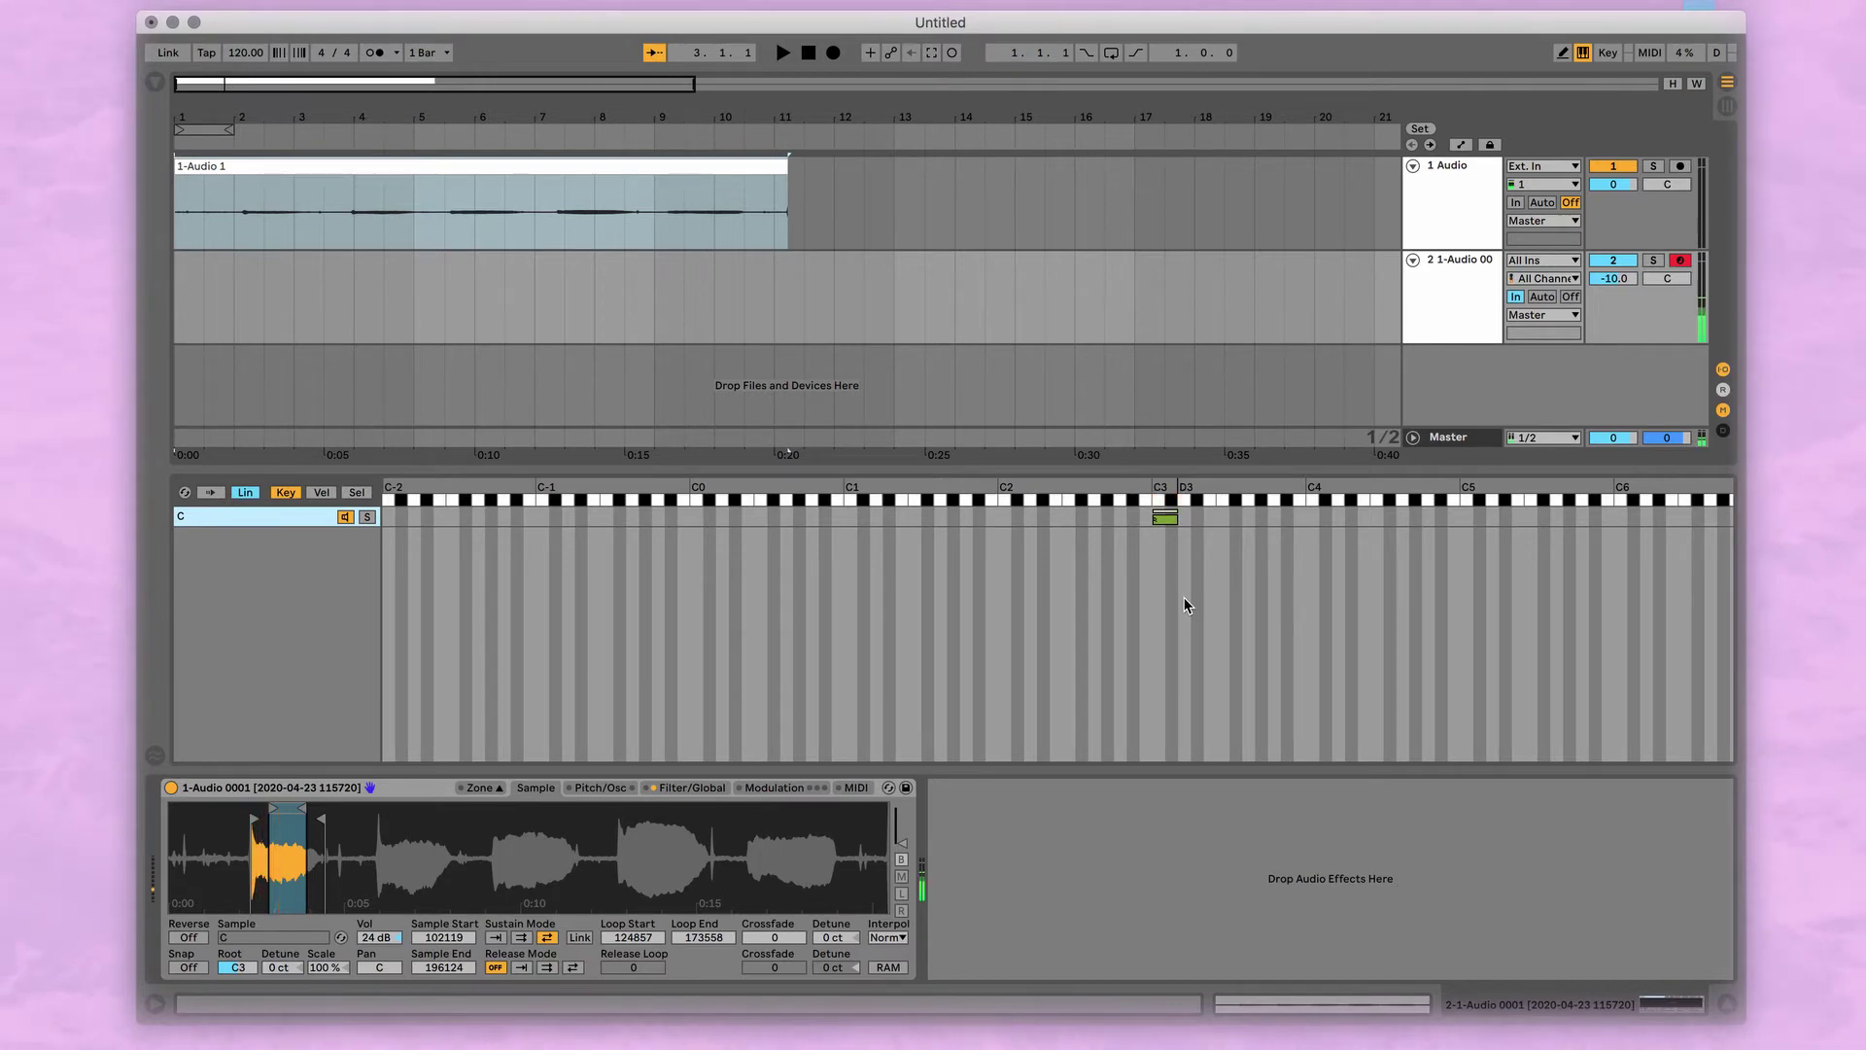
# Duplicate layer C and rename the copy D
pyautogui.rightClick(211, 520)
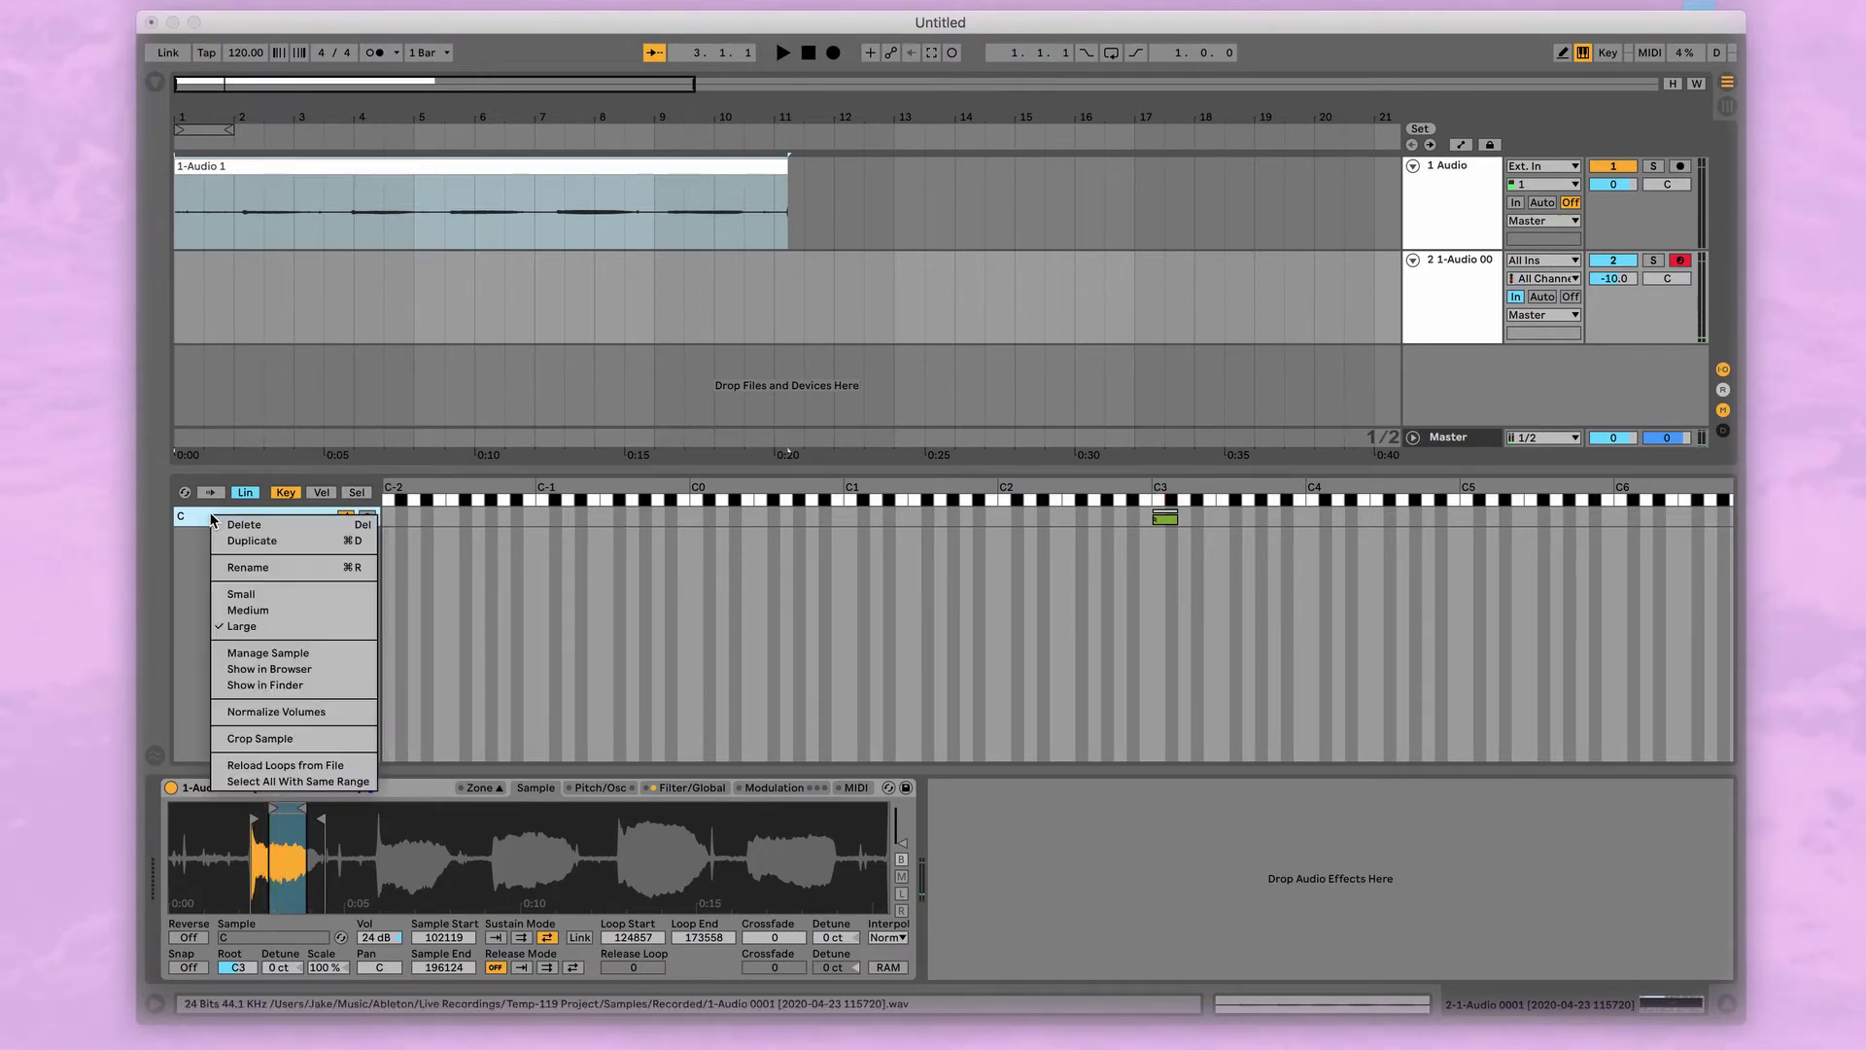
pyautogui.click(289, 541)
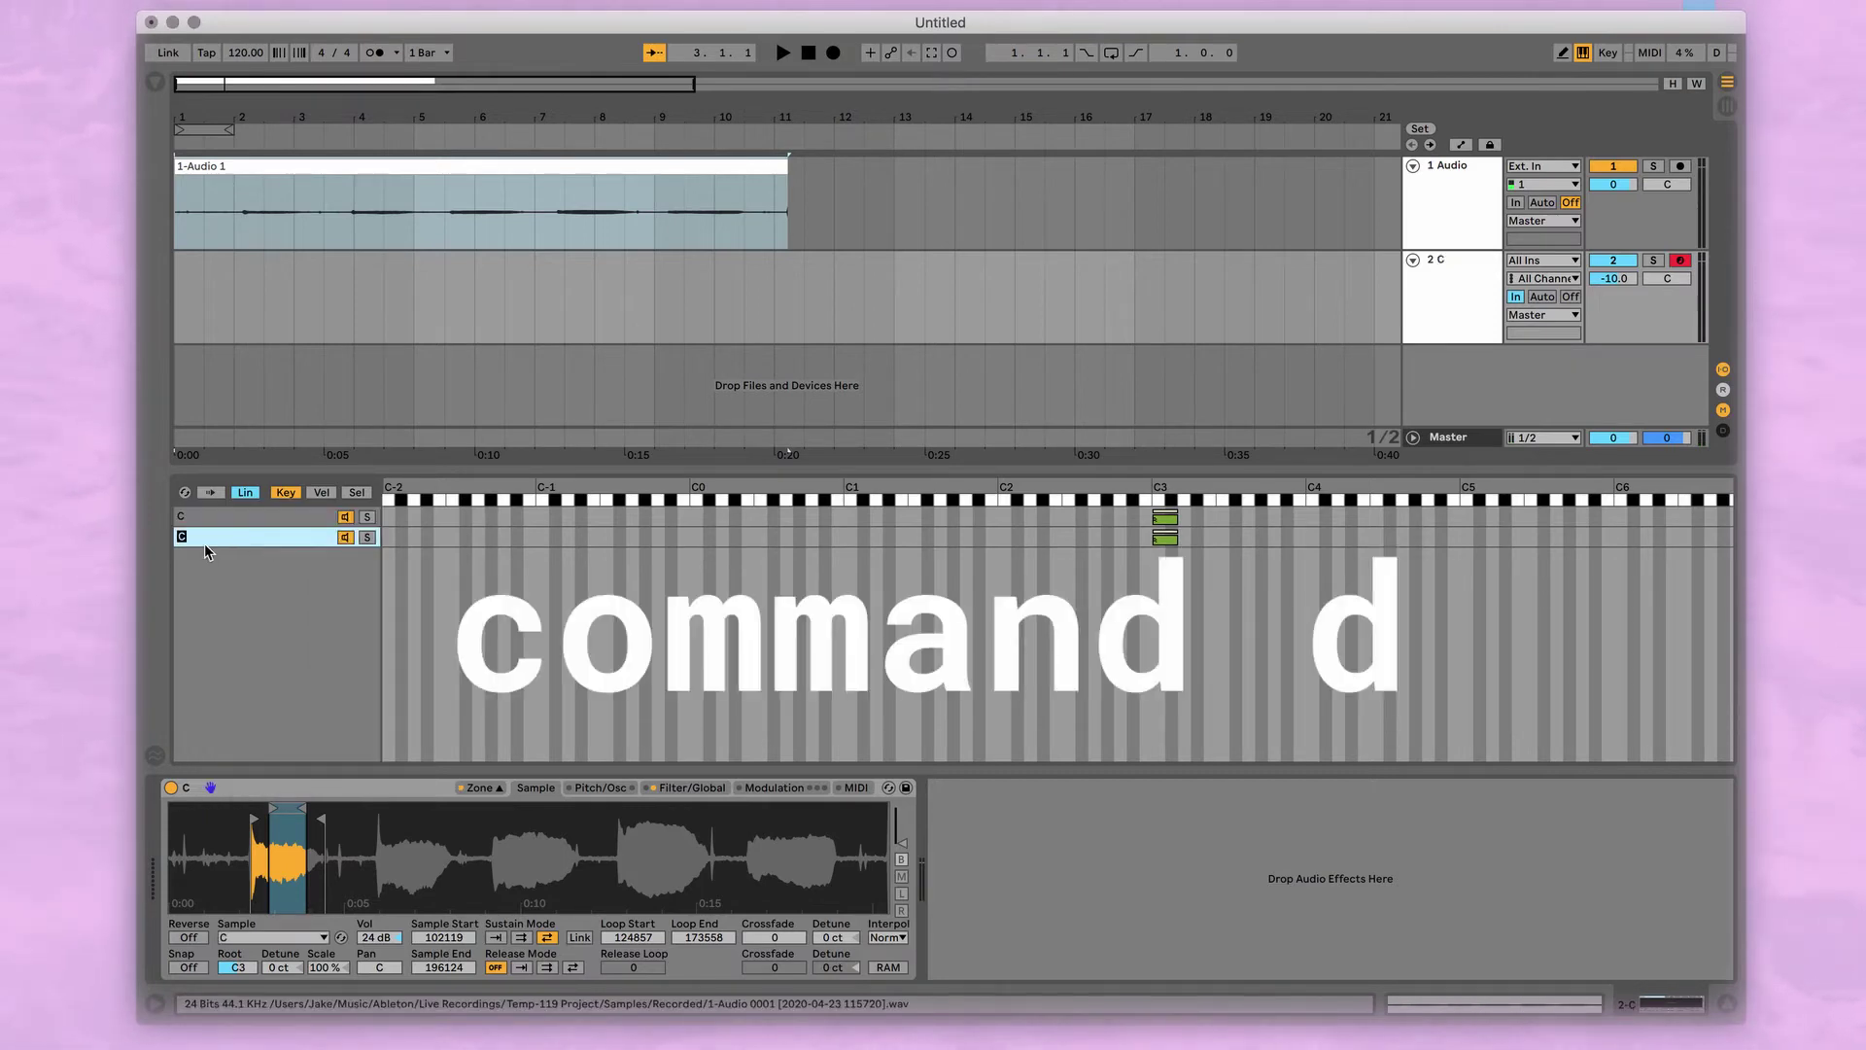
pyautogui.write('D')
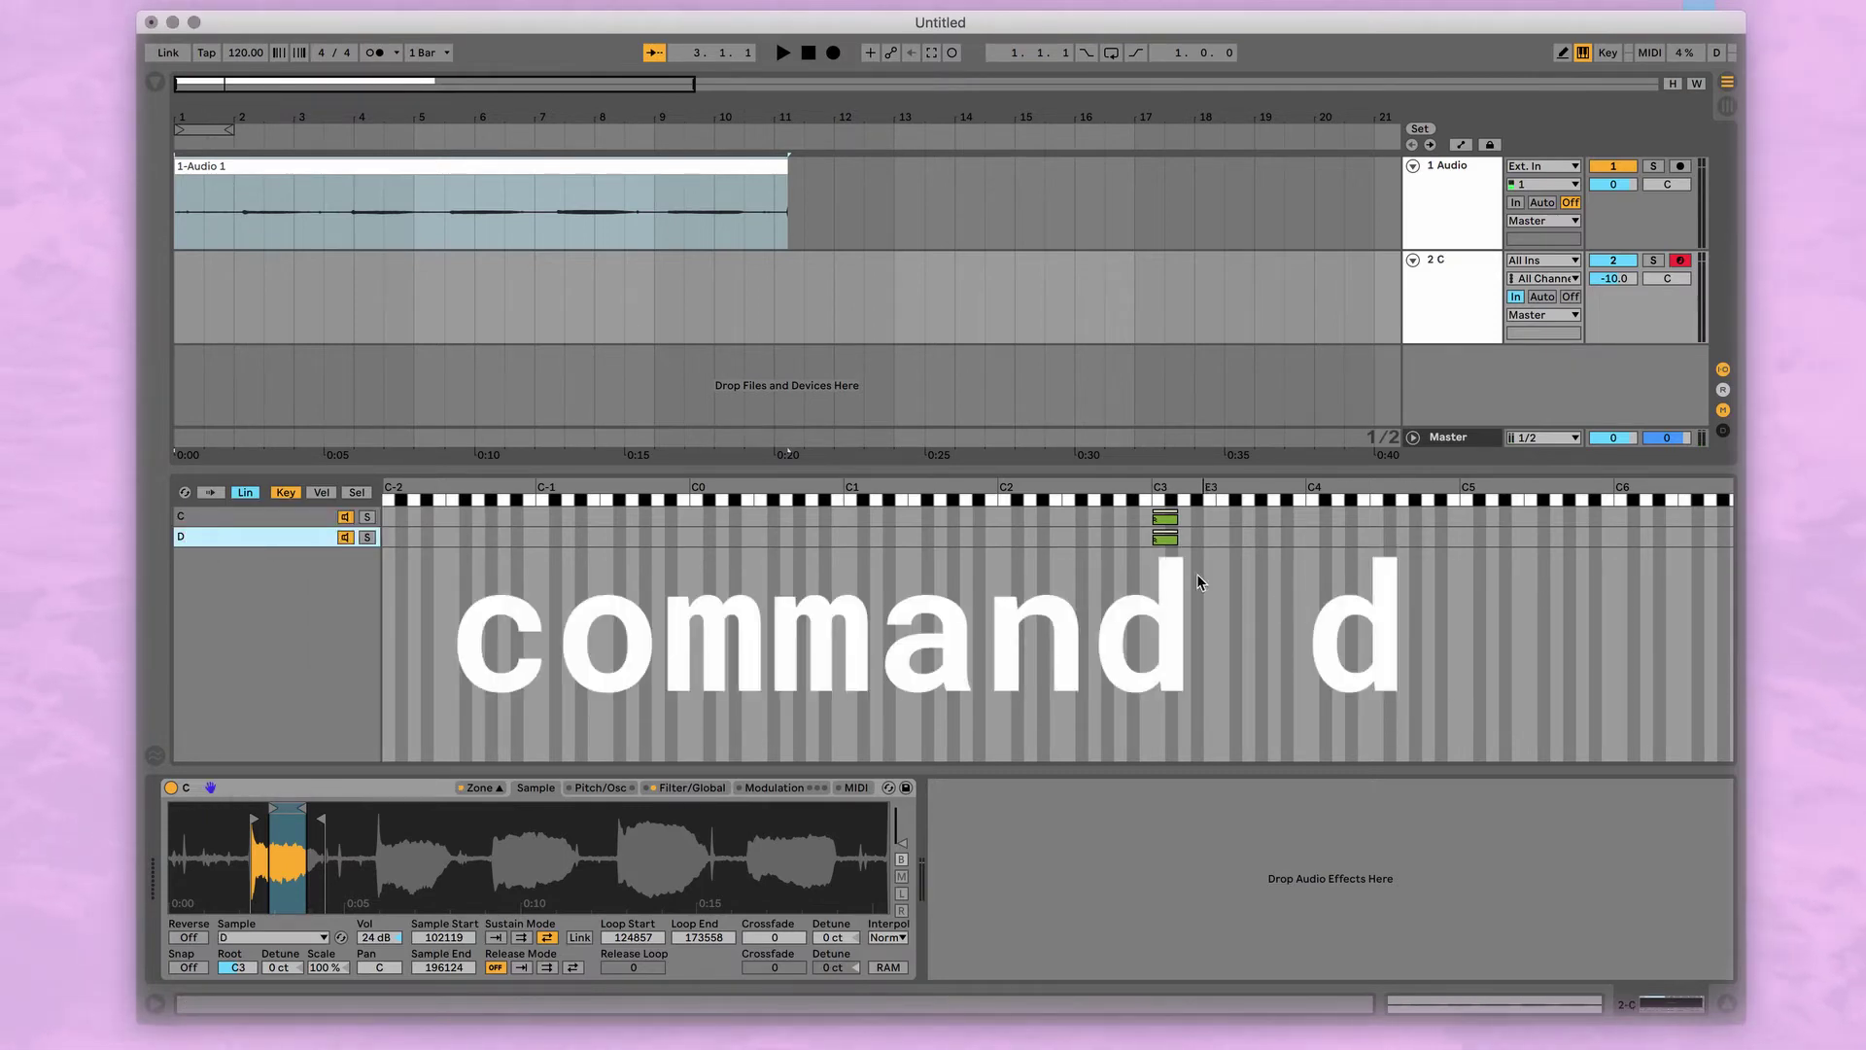
# Shift layer D's key zone up to D3–D#3 with root D3, and play it alternately with layer C
pyautogui.moveTo(1167, 539); pyautogui.dragTo(1184, 541)
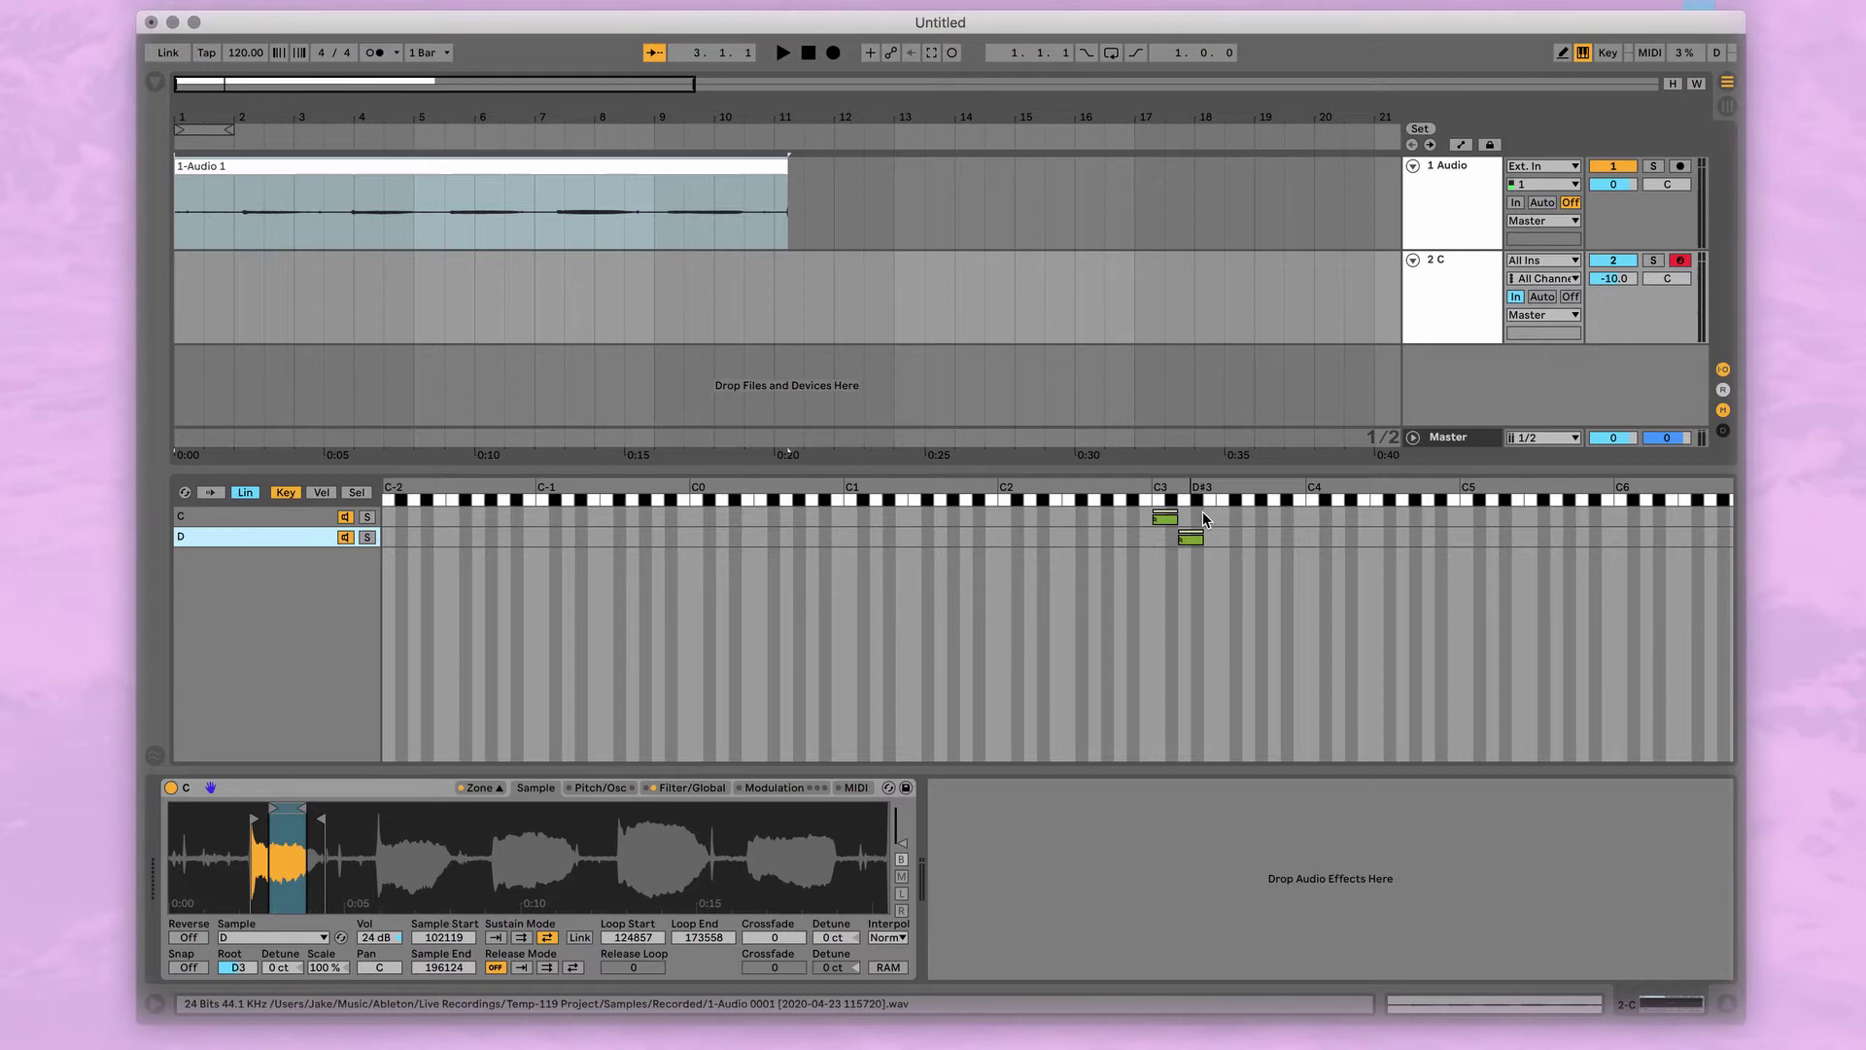
pyautogui.press('s')
pyautogui.press('a')
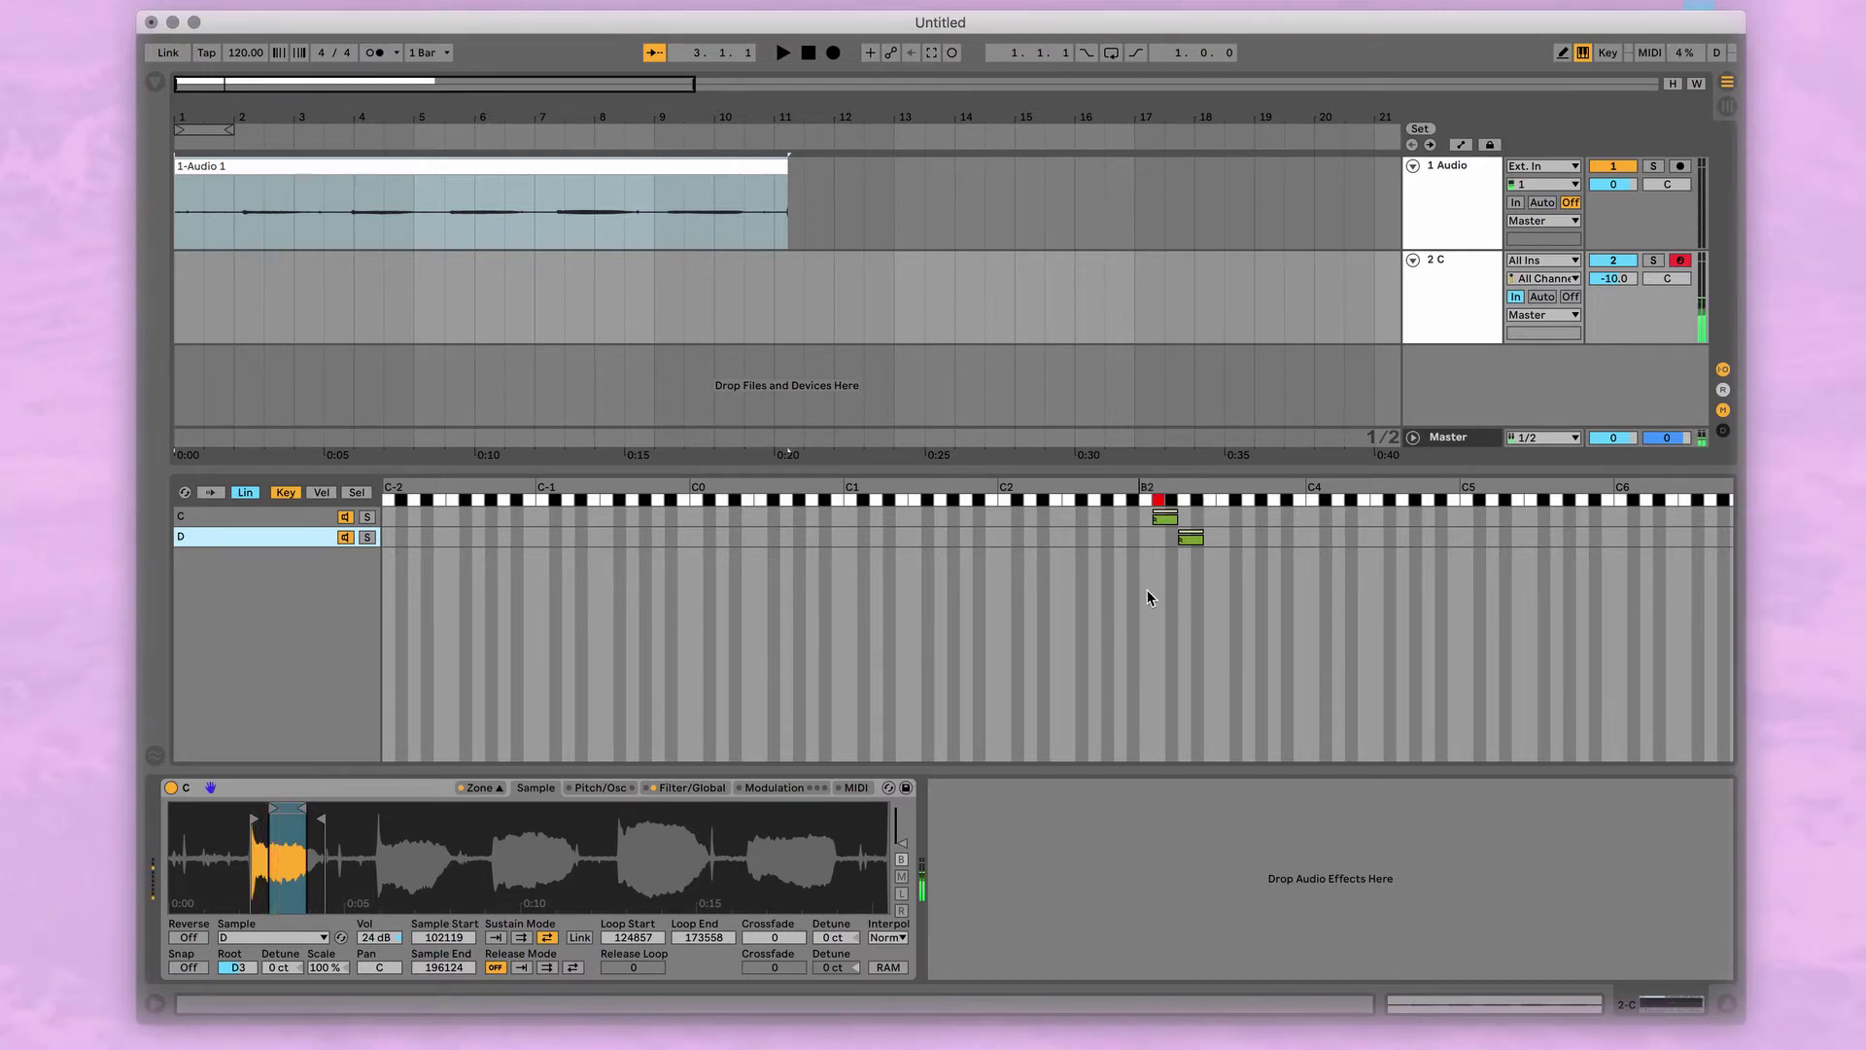
pyautogui.press('s')
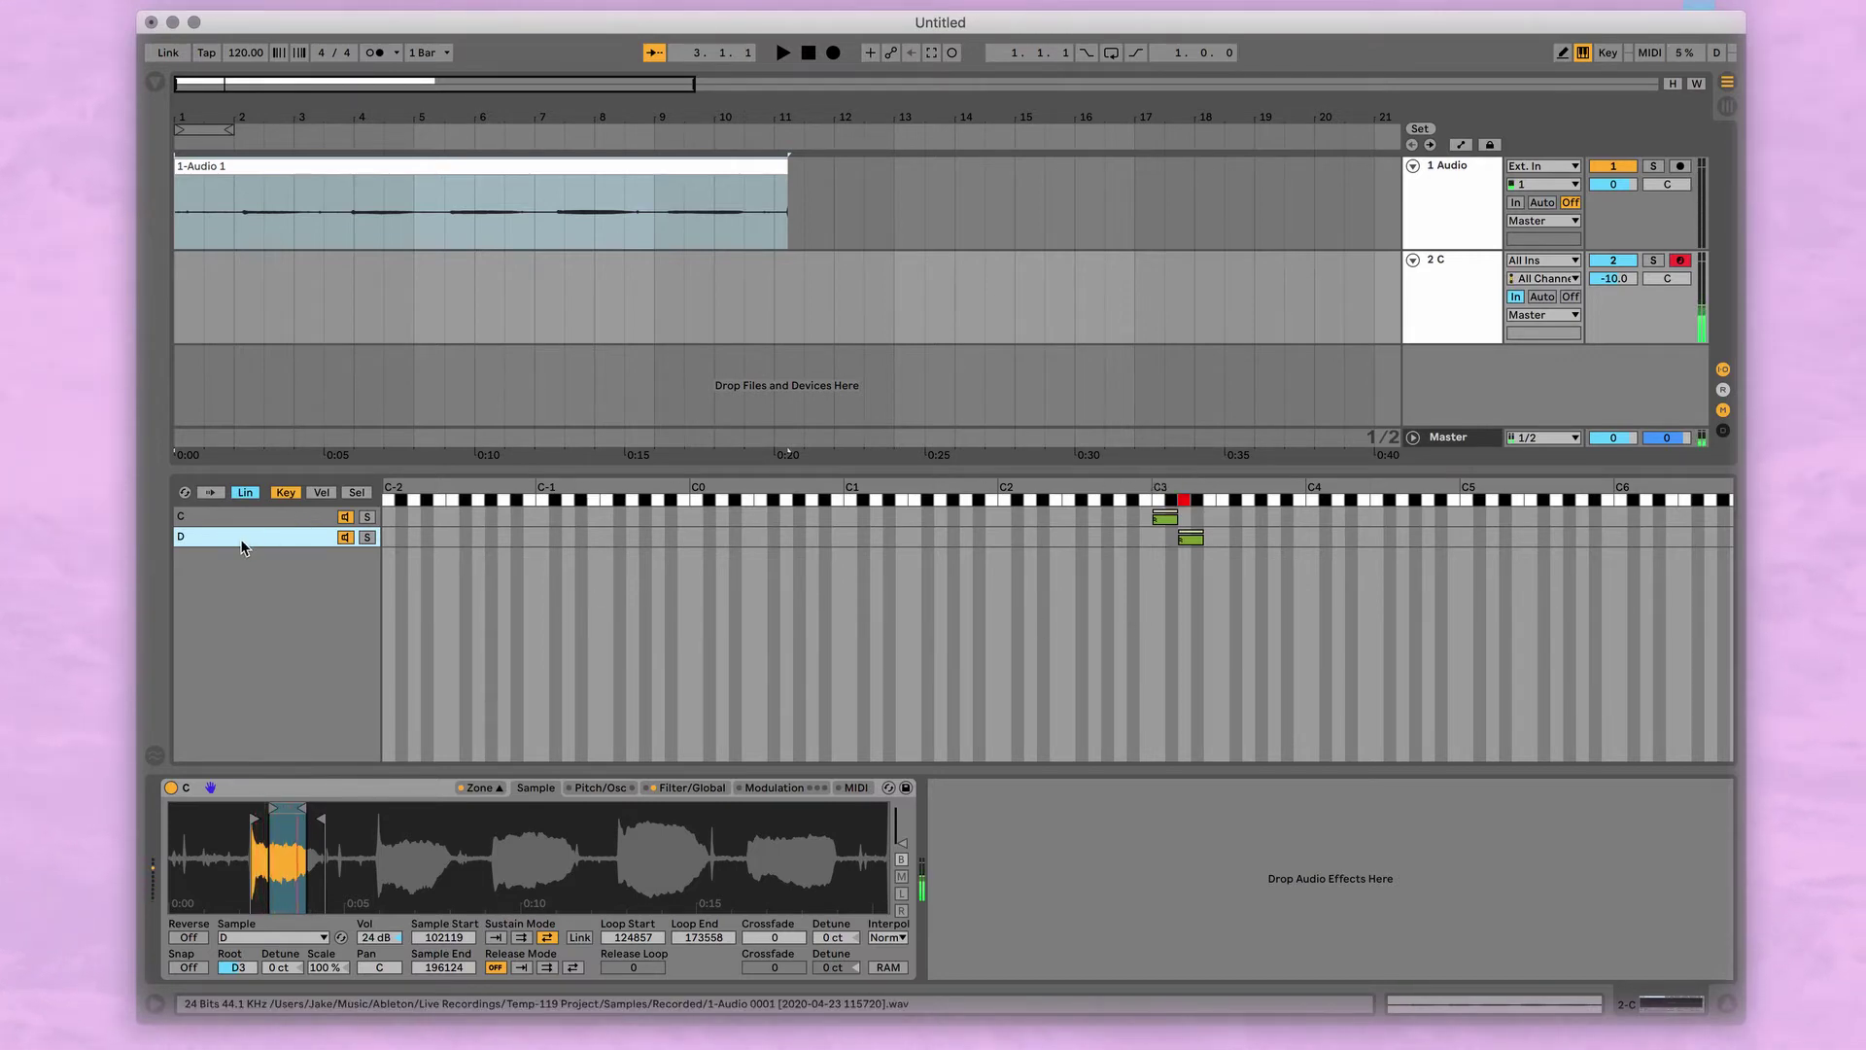
pyautogui.press('a')
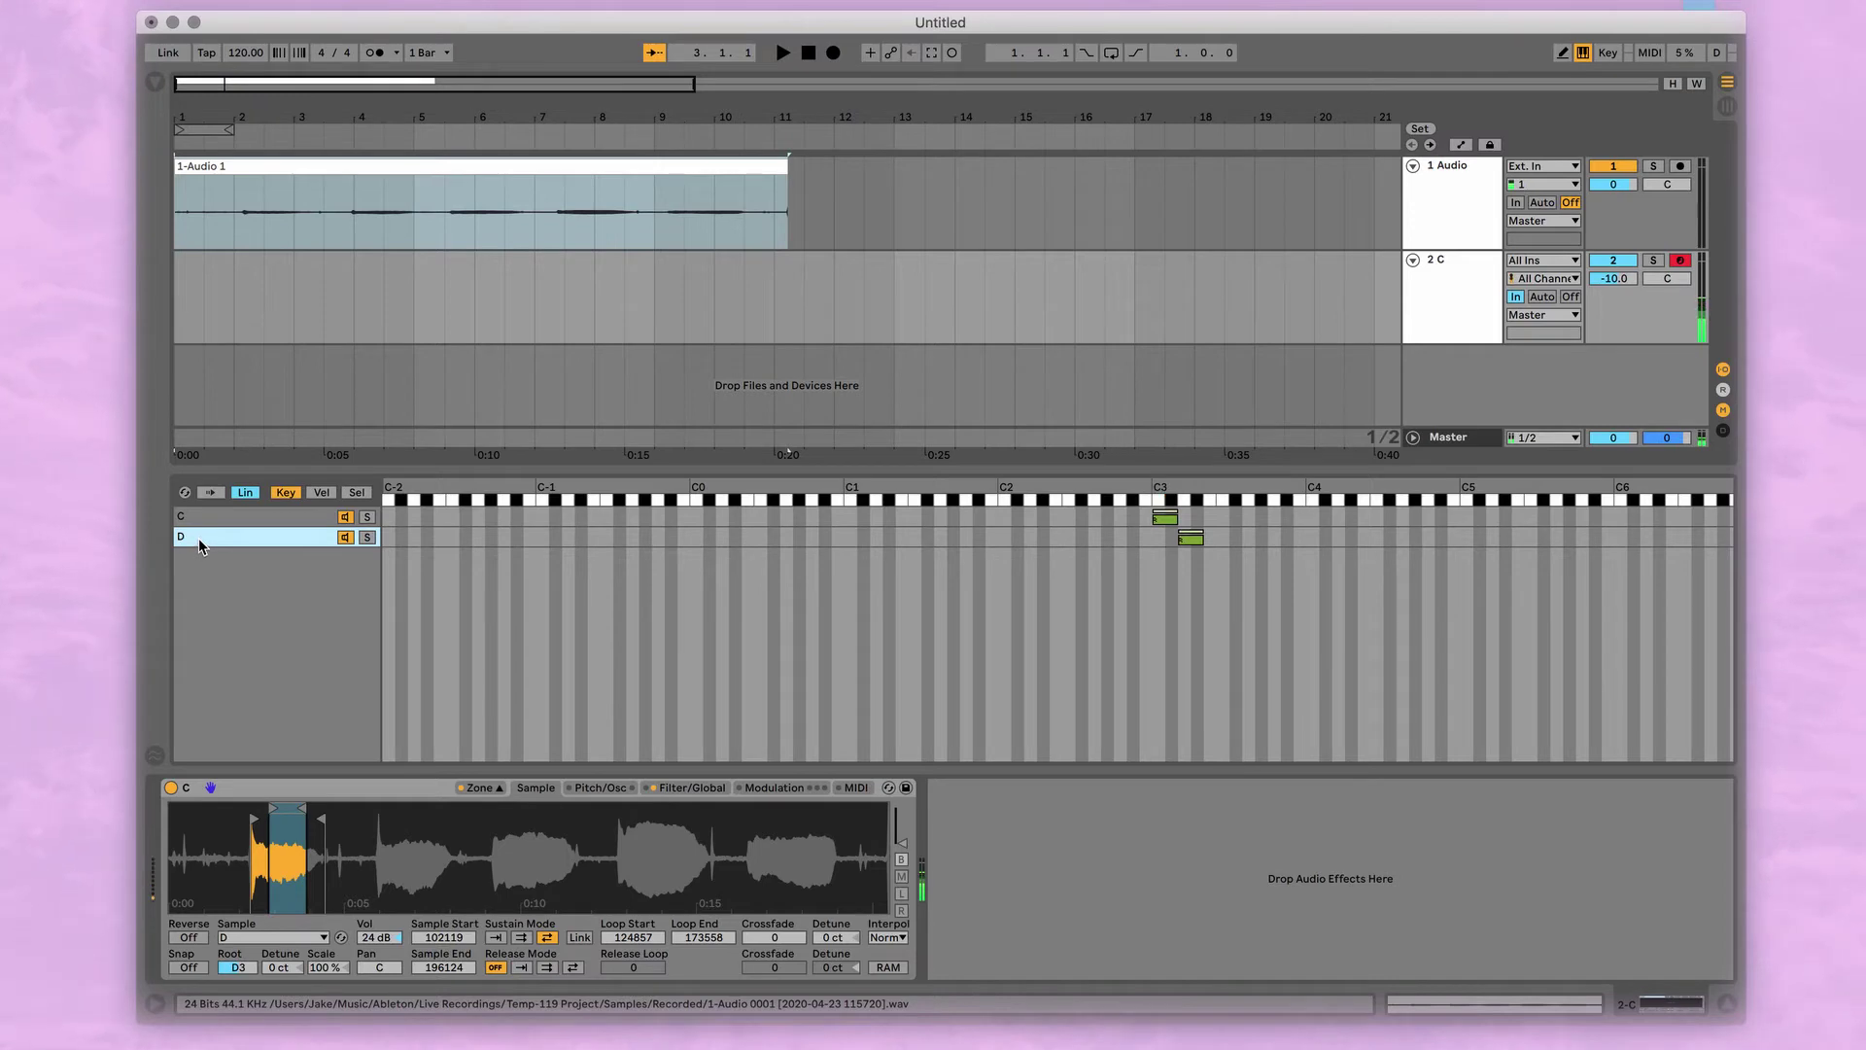
pyautogui.press('s')
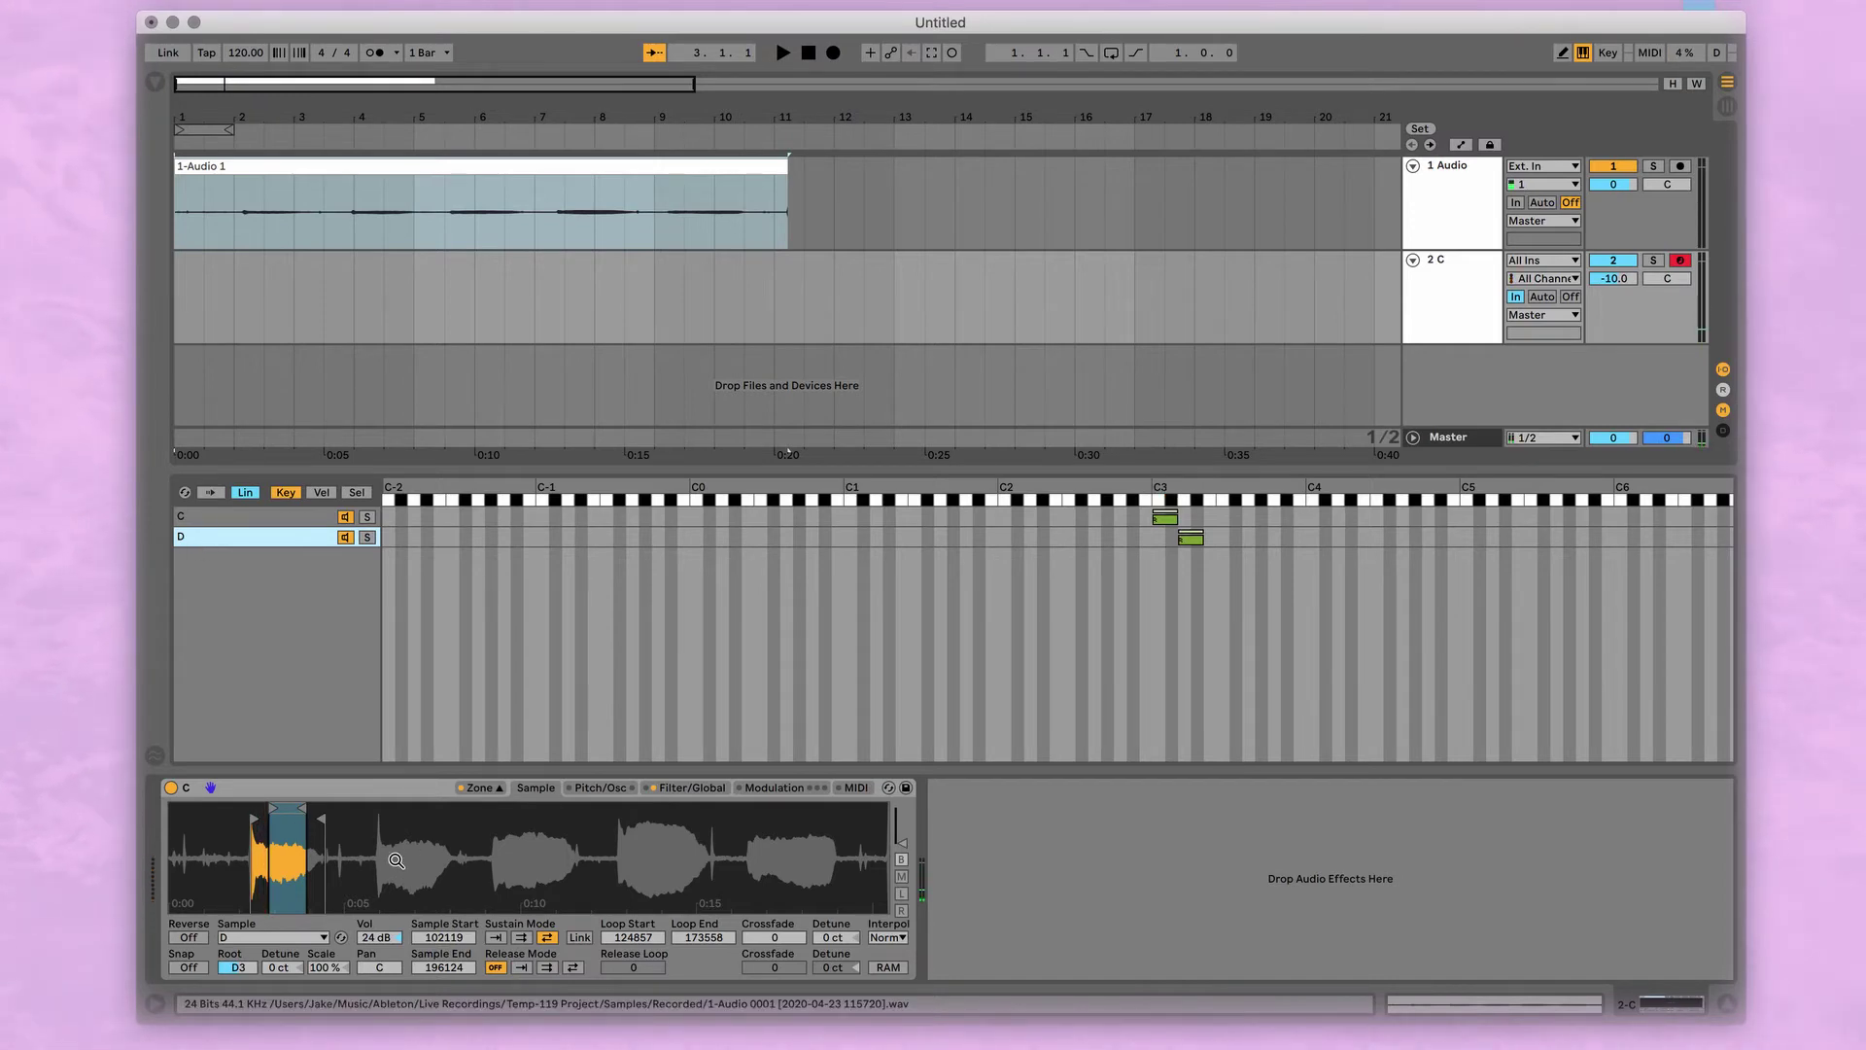
# Move layer D's markers onto the second recorded note, with sample range 261588 to 360641 and sustain loop 279034 to 327735
pyautogui.moveTo(320, 821); pyautogui.dragTo(486, 822)
pyautogui.moveTo(289, 813); pyautogui.dragTo(412, 812)
pyautogui.moveTo(261, 822)
pyautogui.mouseDown()
pyautogui.moveTo(382, 822)
pyautogui.moveTo(373, 846)
pyautogui.moveTo(422, 830)
pyautogui.moveTo(464, 858)
pyautogui.moveTo(552, 826)
pyautogui.moveTo(556, 747)
pyautogui.mouseUp()
pyautogui.press('s')
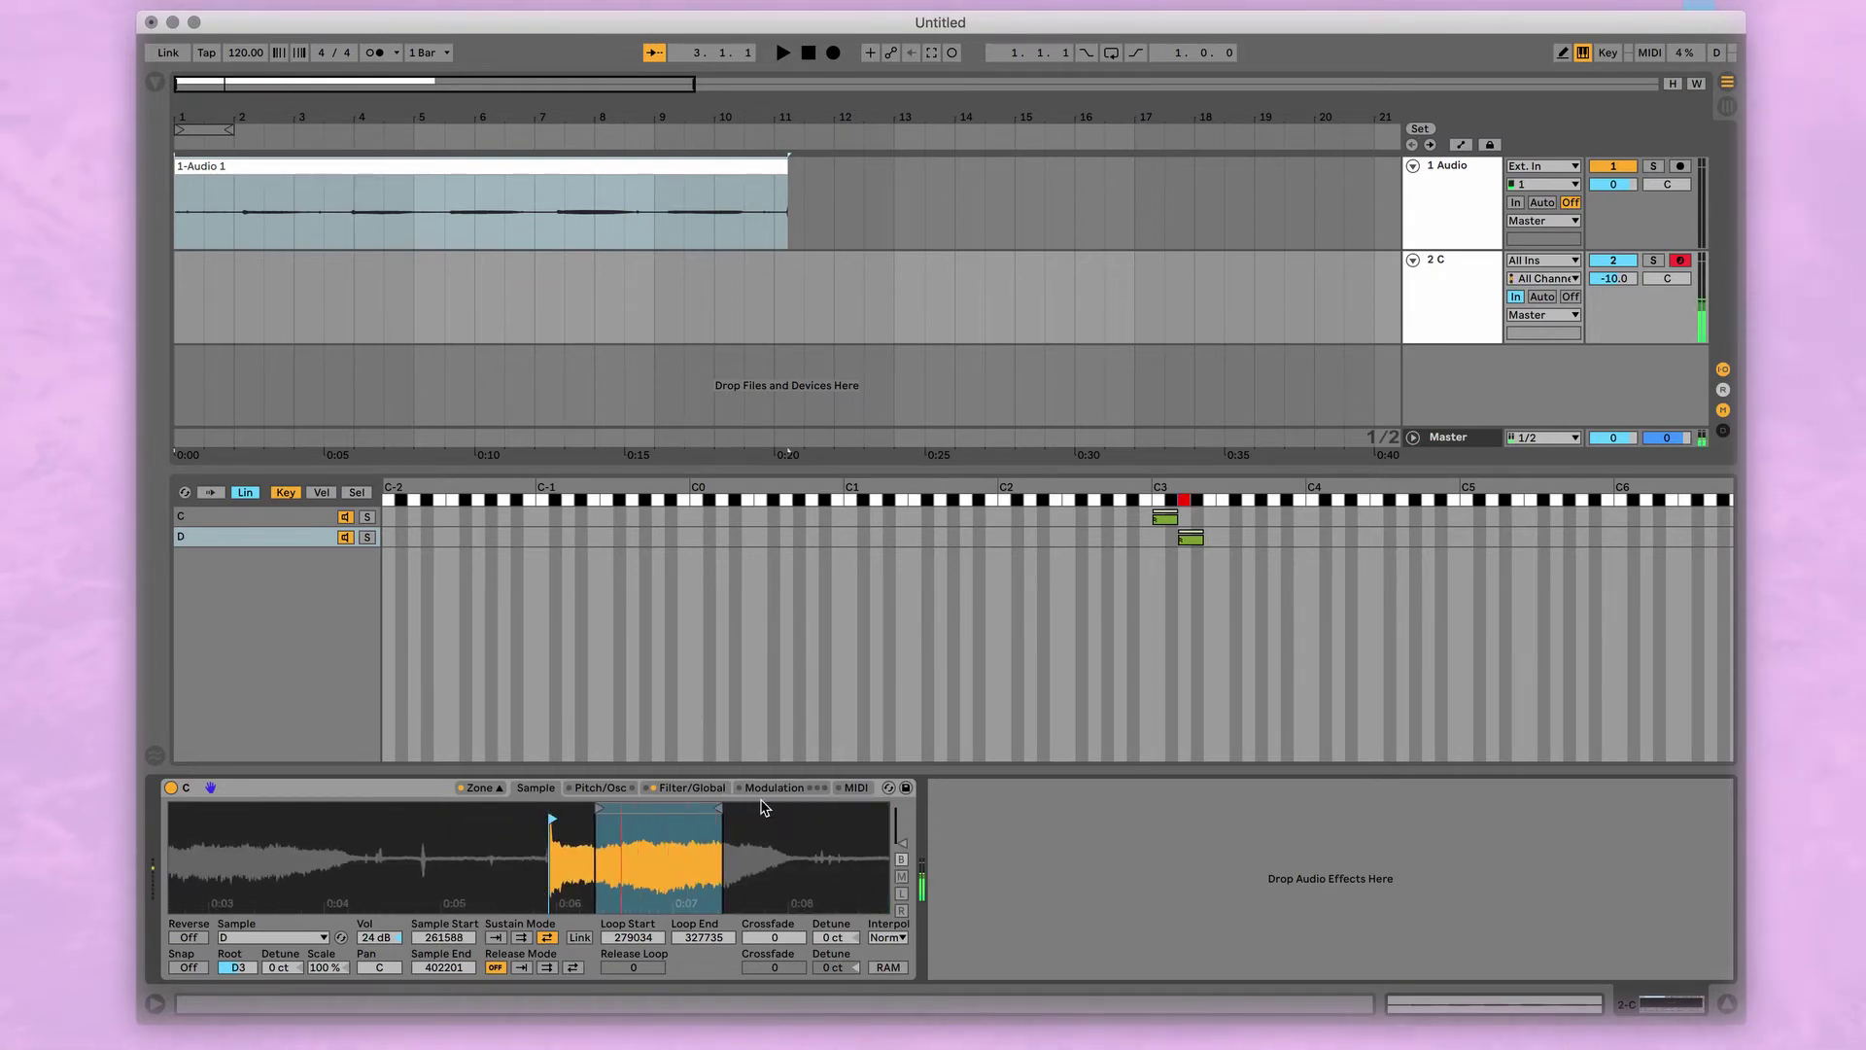
pyautogui.moveTo(763, 813); pyautogui.dragTo(762, 754)
pyautogui.moveTo(482, 819)
pyautogui.mouseDown()
pyautogui.moveTo(455, 819)
pyautogui.moveTo(430, 962)
pyautogui.moveTo(402, 968)
pyautogui.mouseUp()
pyautogui.moveTo(462, 899); pyautogui.dragTo(464, 977)
# Fine-tune layer D's loop end to 327652 while listening to the sustained note
pyautogui.moveTo(529, 850); pyautogui.dragTo(675, 851)
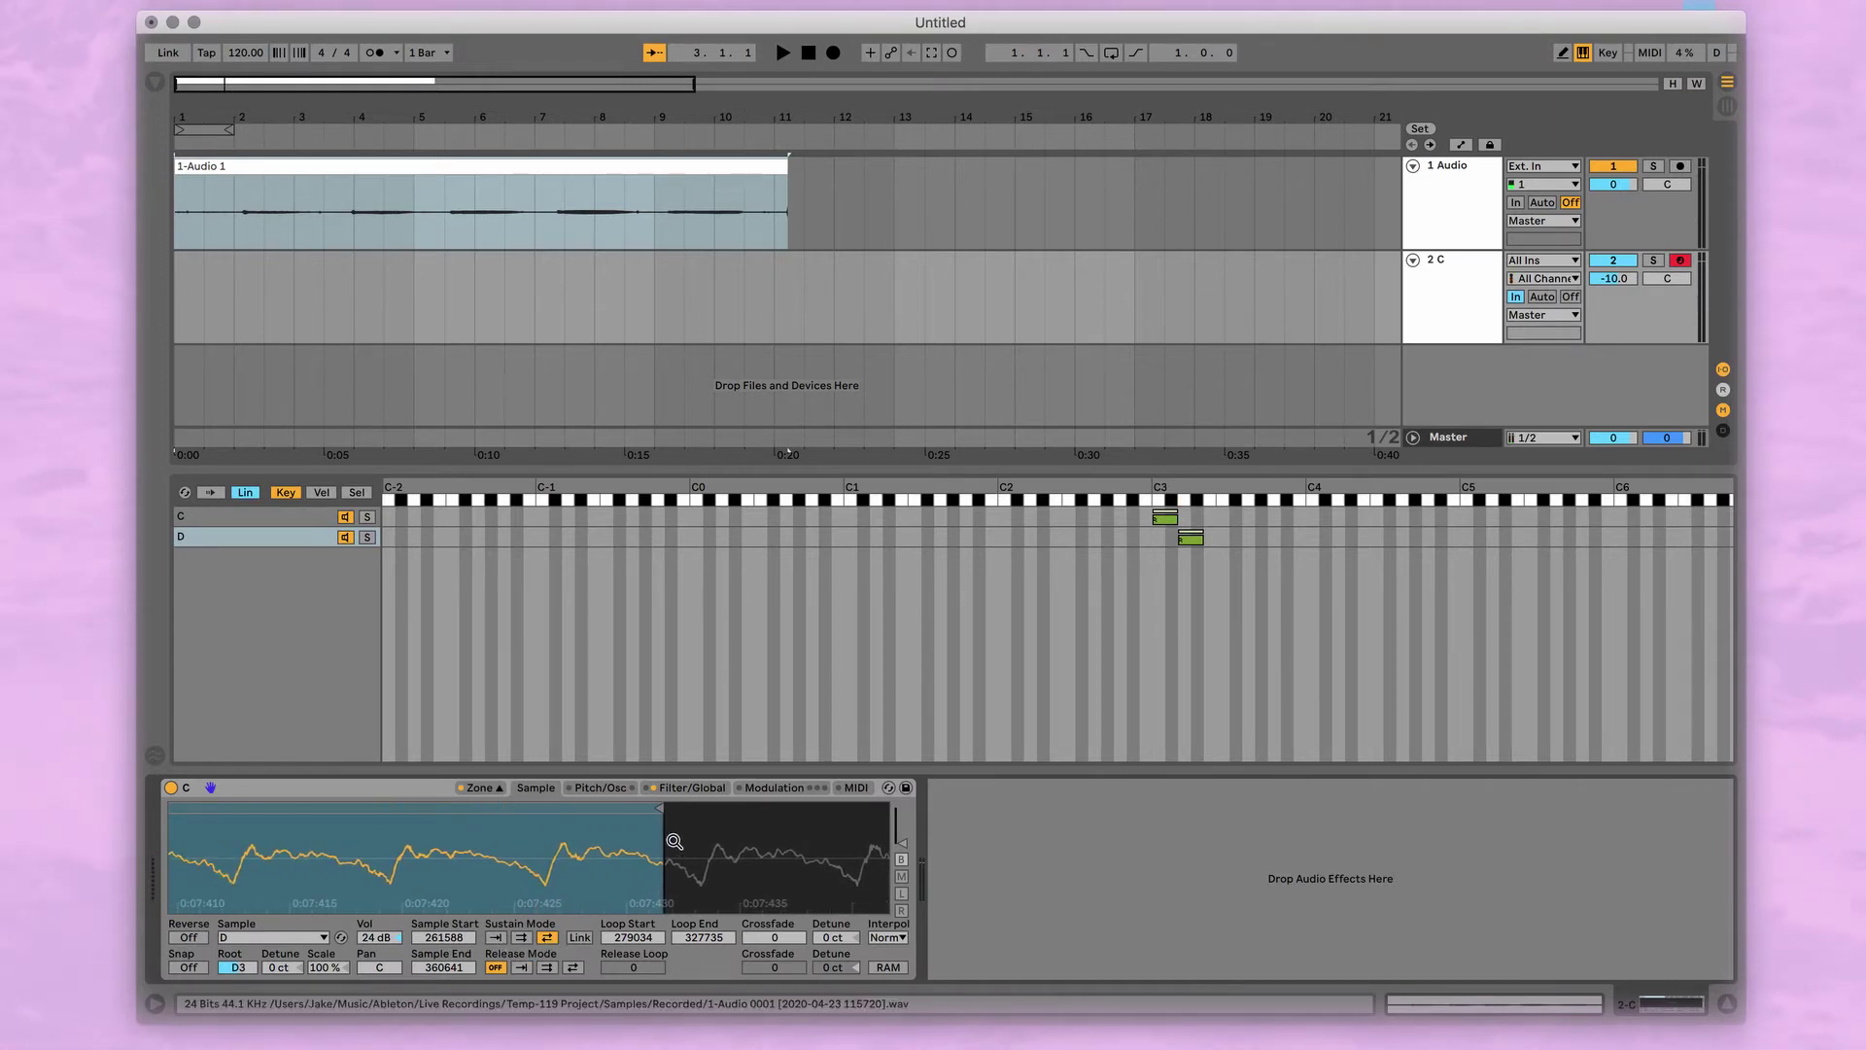
pyautogui.moveTo(654, 808)
pyautogui.mouseDown()
pyautogui.moveTo(535, 809)
pyautogui.moveTo(575, 848)
pyautogui.moveTo(616, 807)
pyautogui.moveTo(593, 807)
pyautogui.mouseUp()
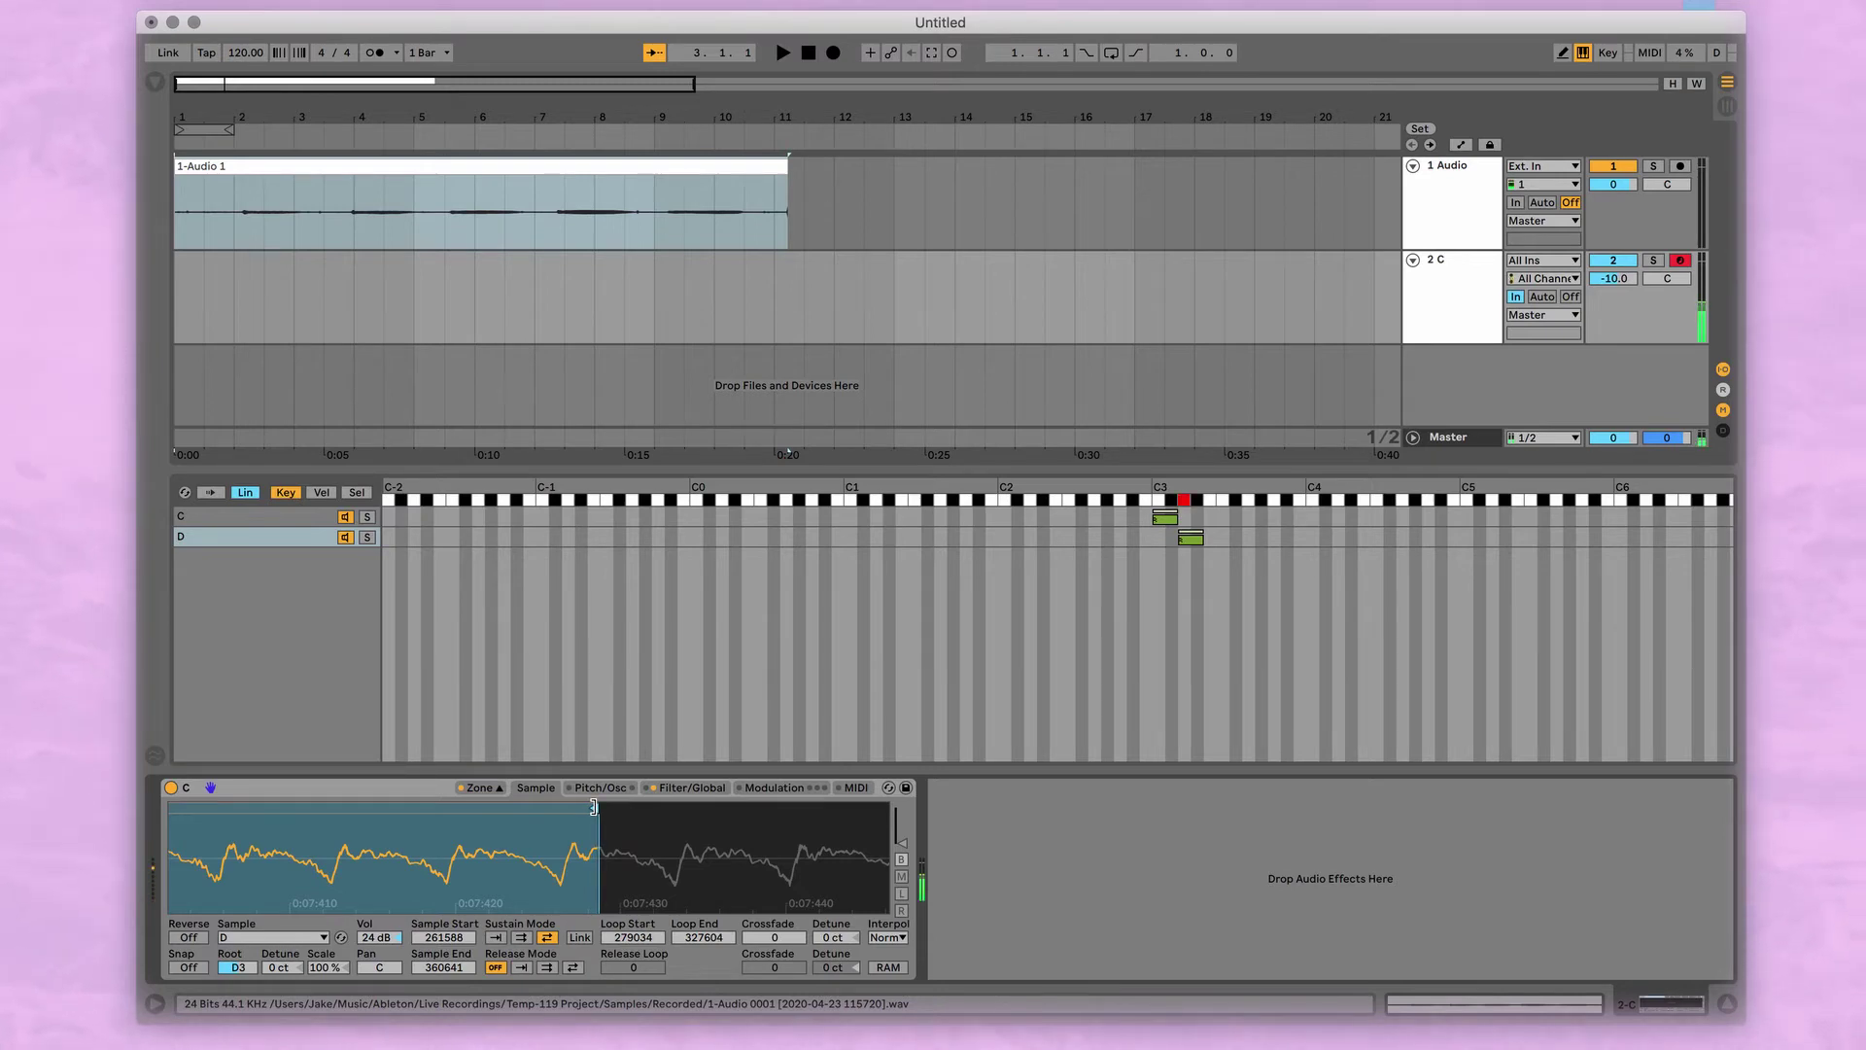
pyautogui.moveTo(594, 806); pyautogui.dragTo(570, 806)
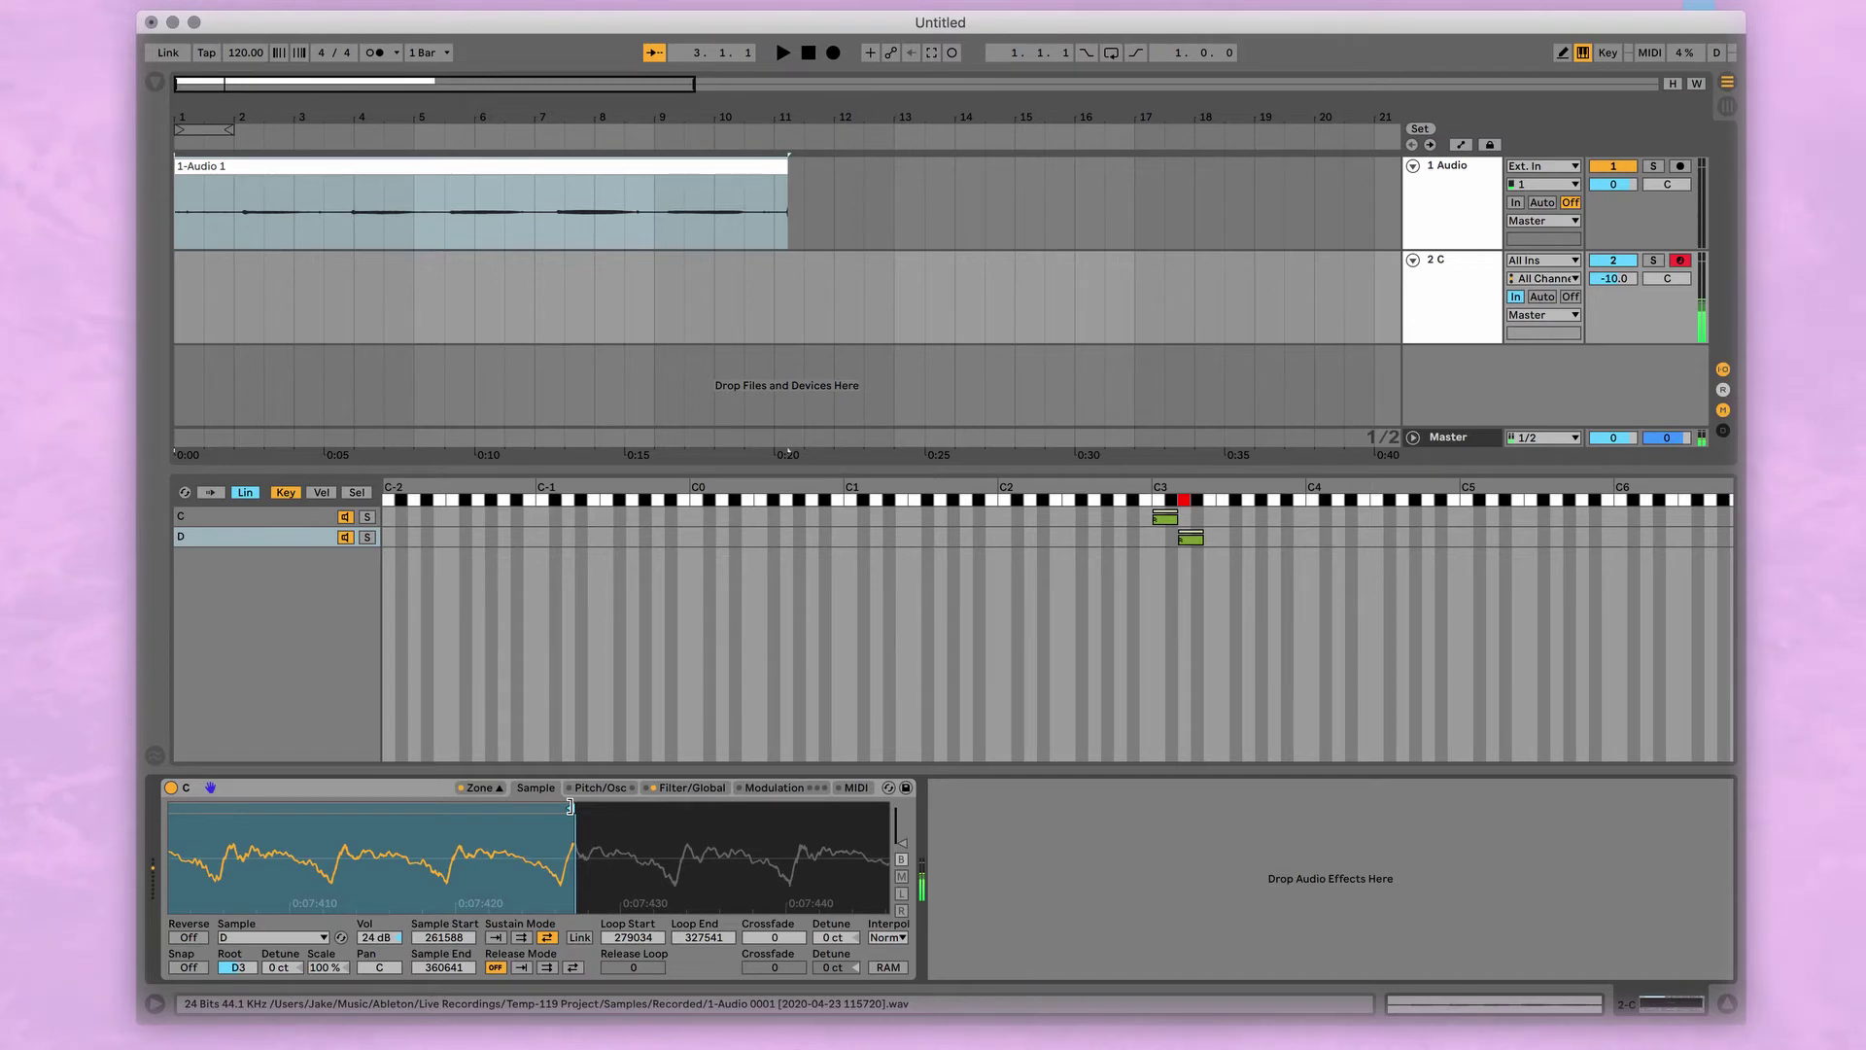
pyautogui.moveTo(571, 806); pyautogui.dragTo(611, 809)
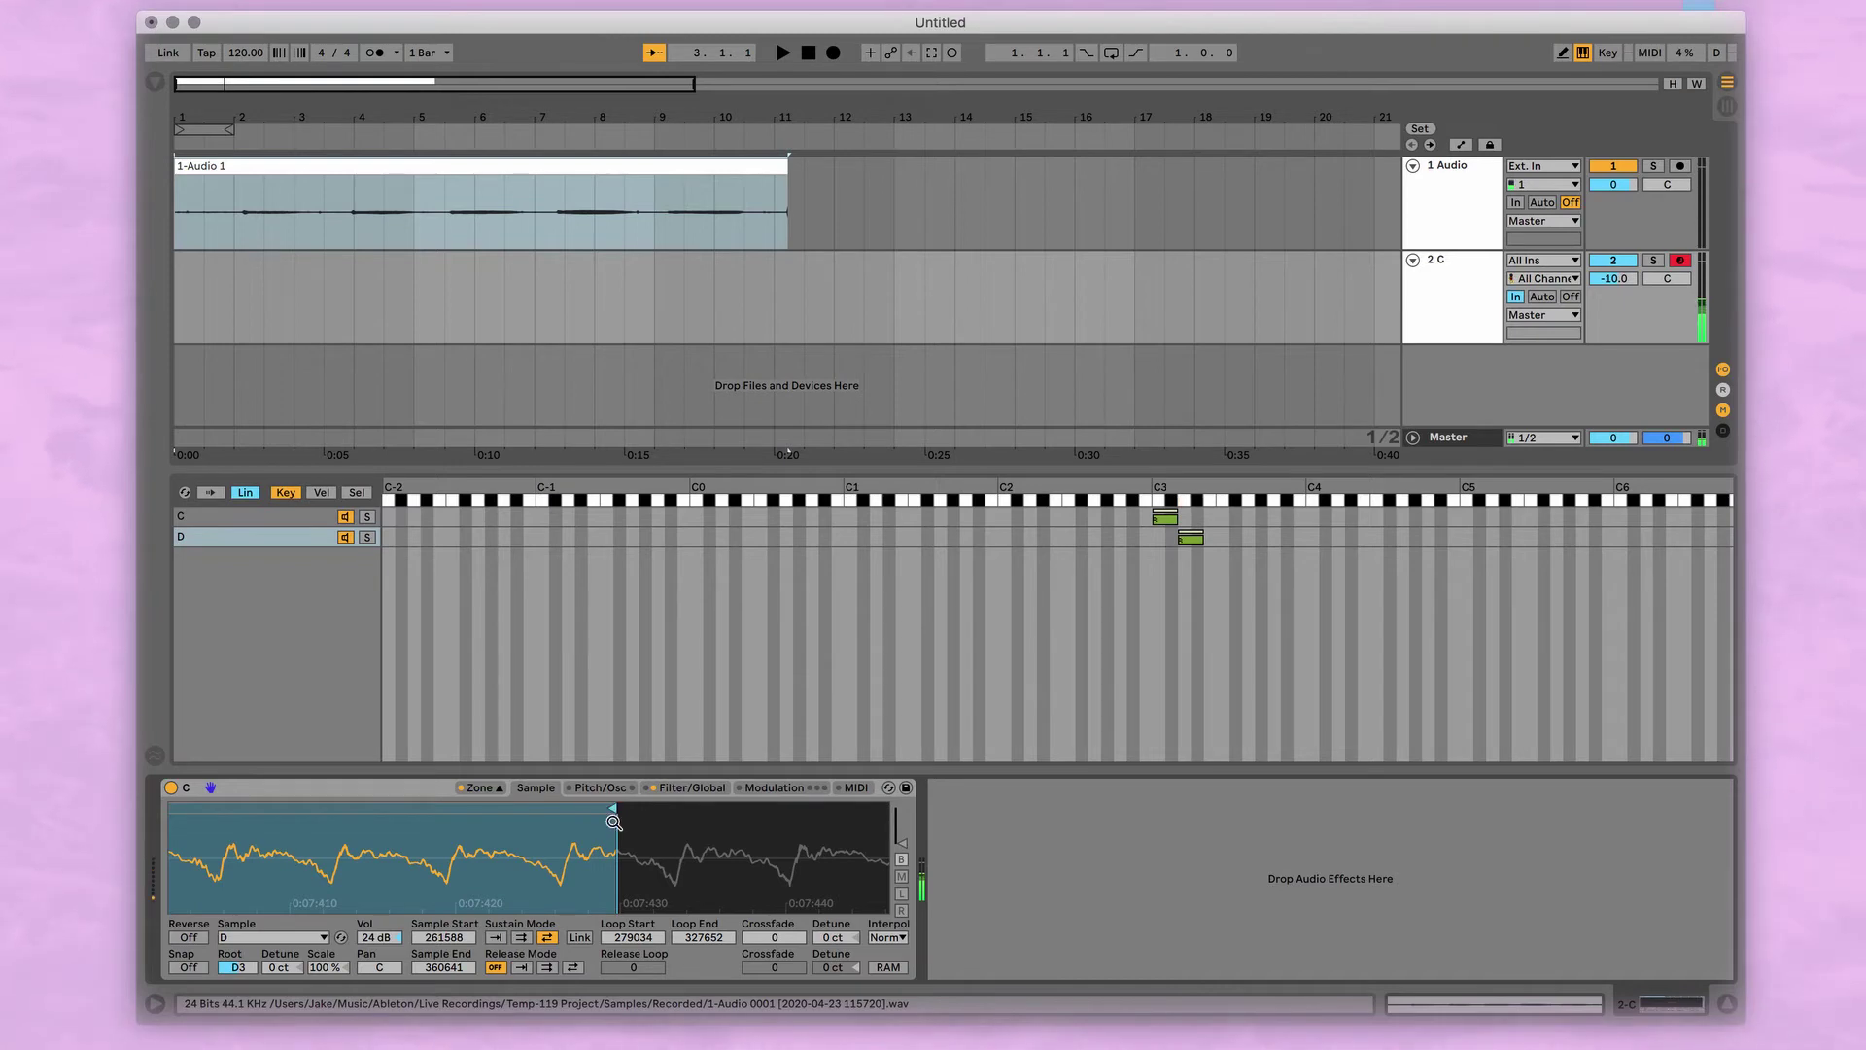
pyautogui.moveTo(613, 822); pyautogui.dragTo(758, 632)
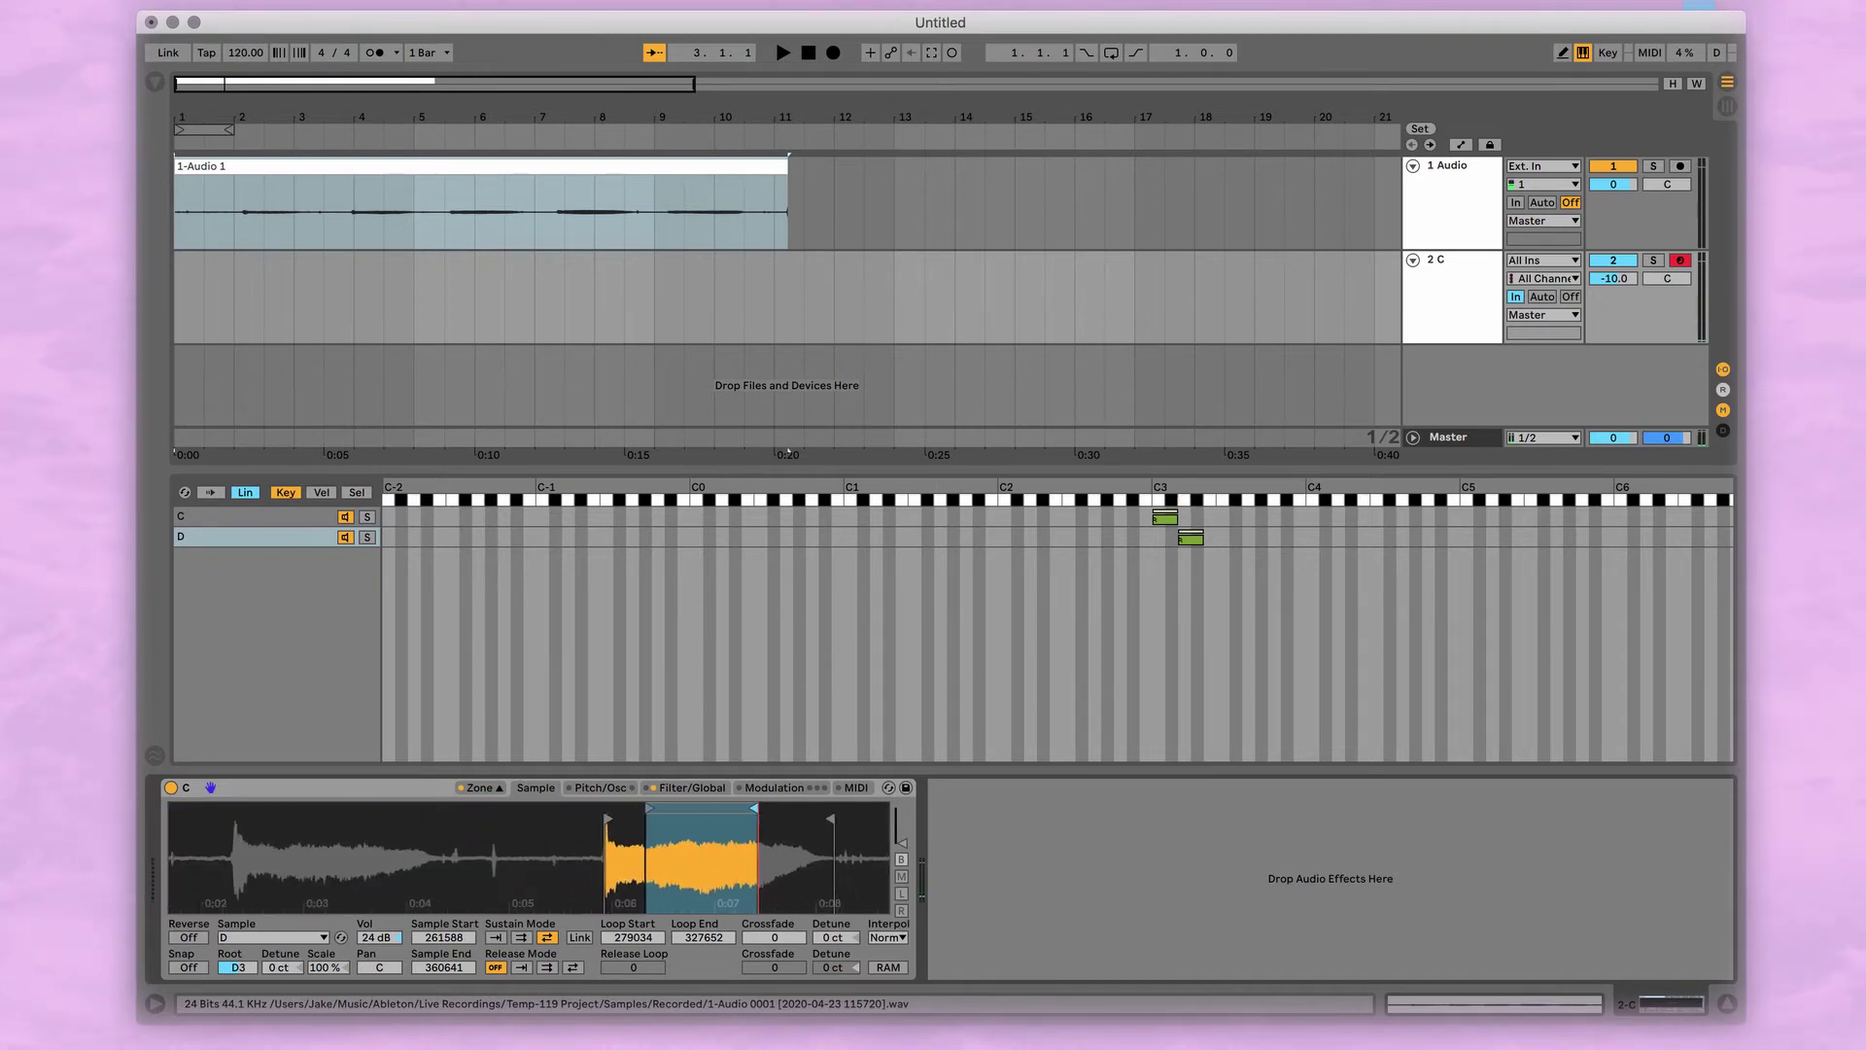
pyautogui.press('a')
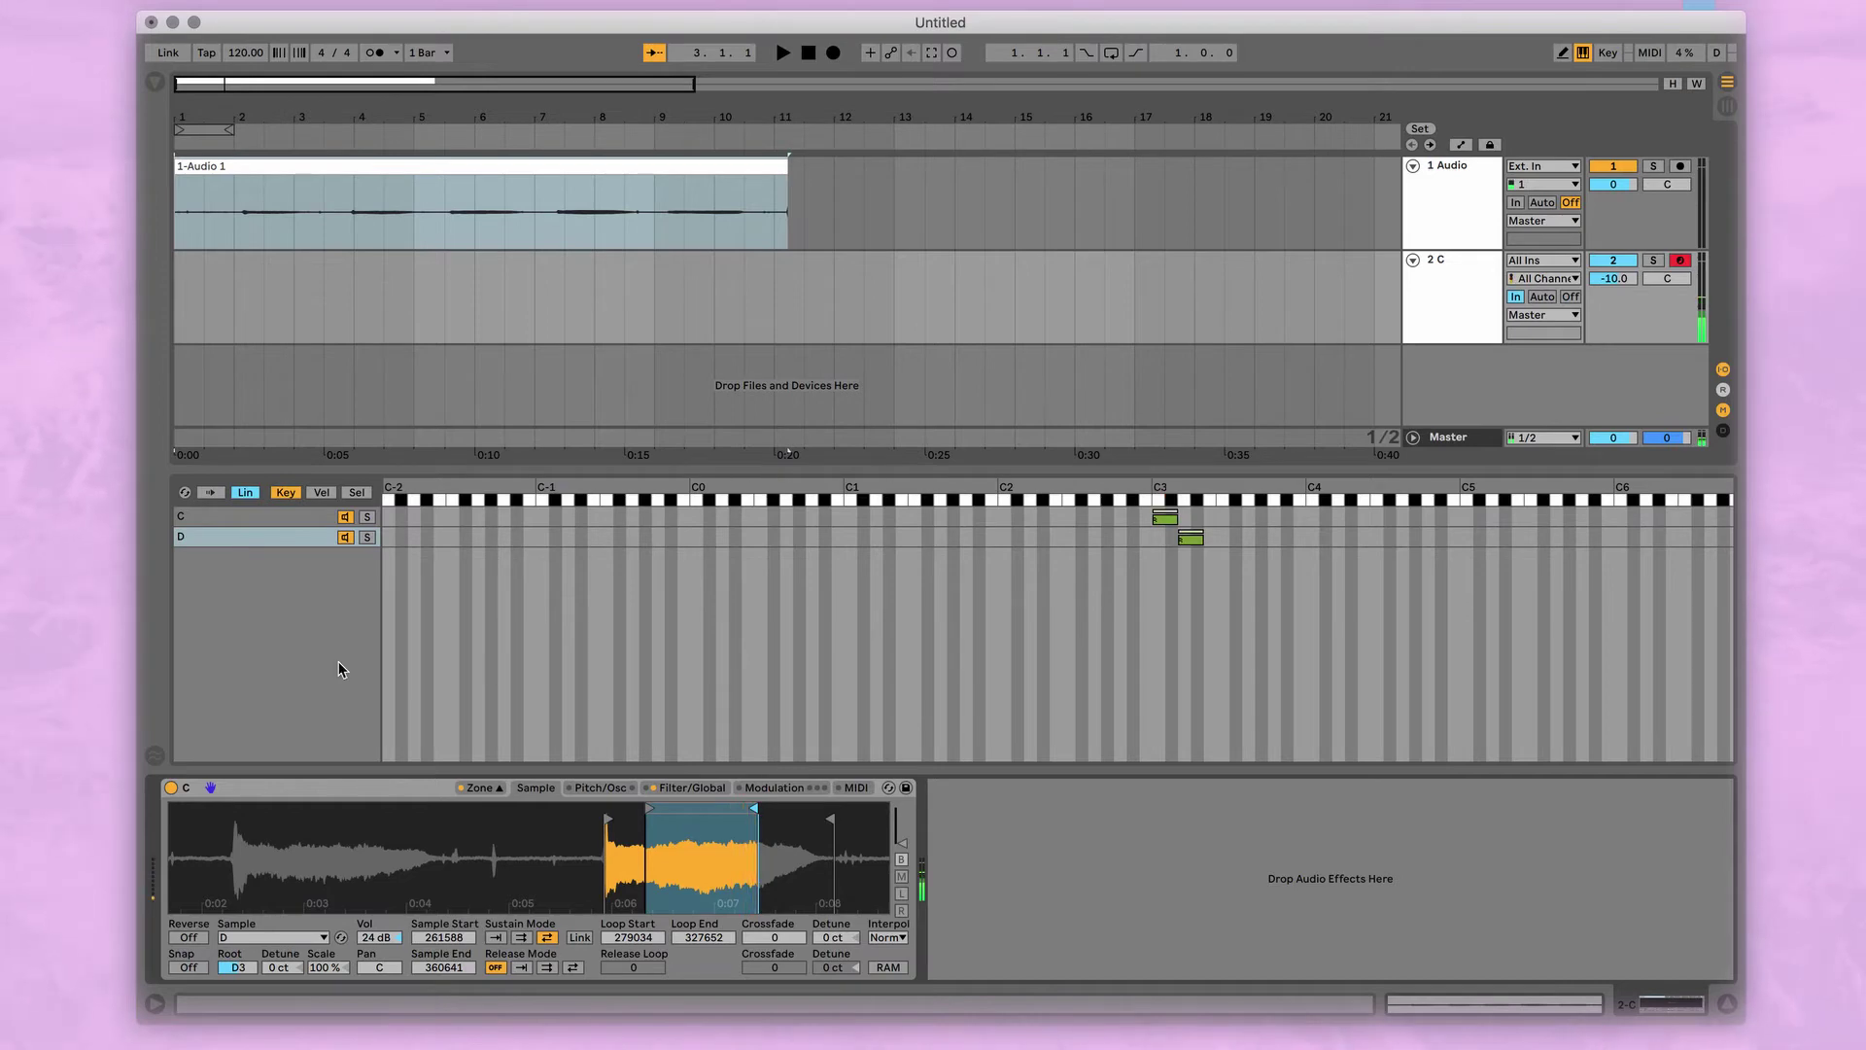
# Duplicate layer D as a new layer named E and place its key zone on E3
pyautogui.click(199, 538)
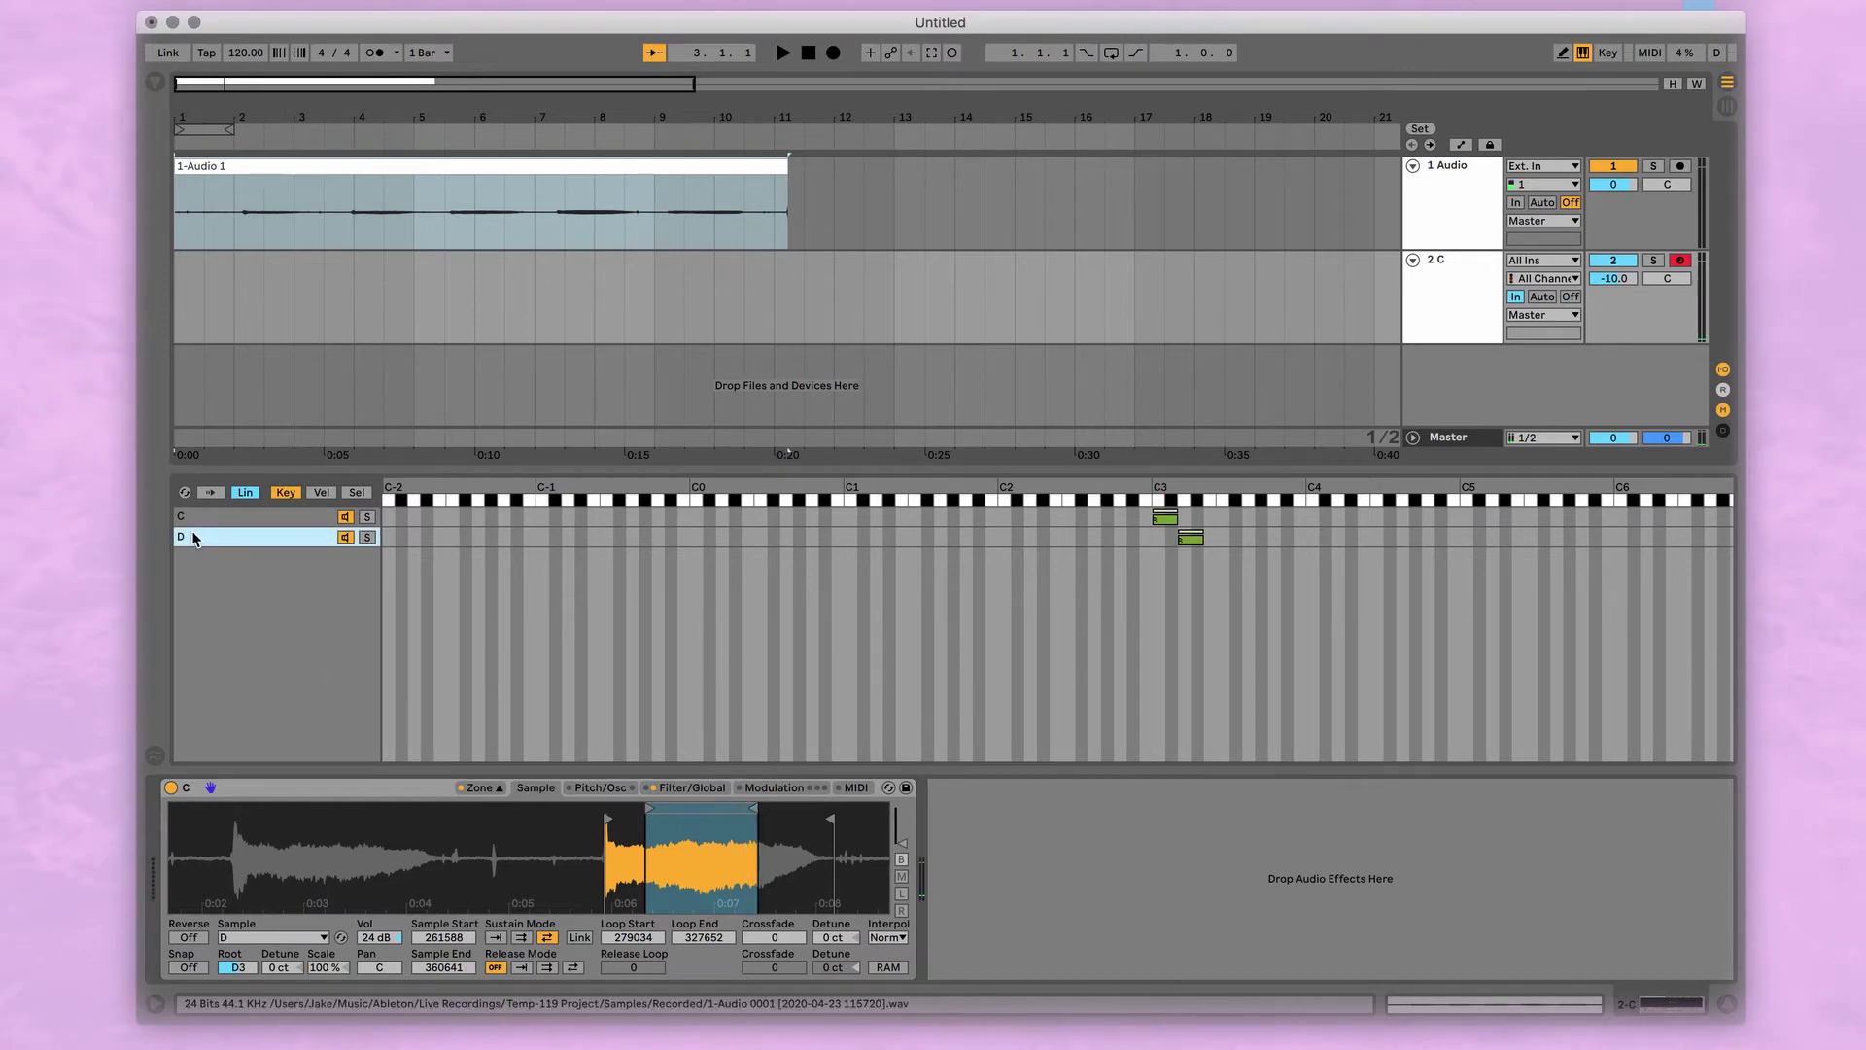
pyautogui.rightClick(194, 541)
pyautogui.click(206, 573)
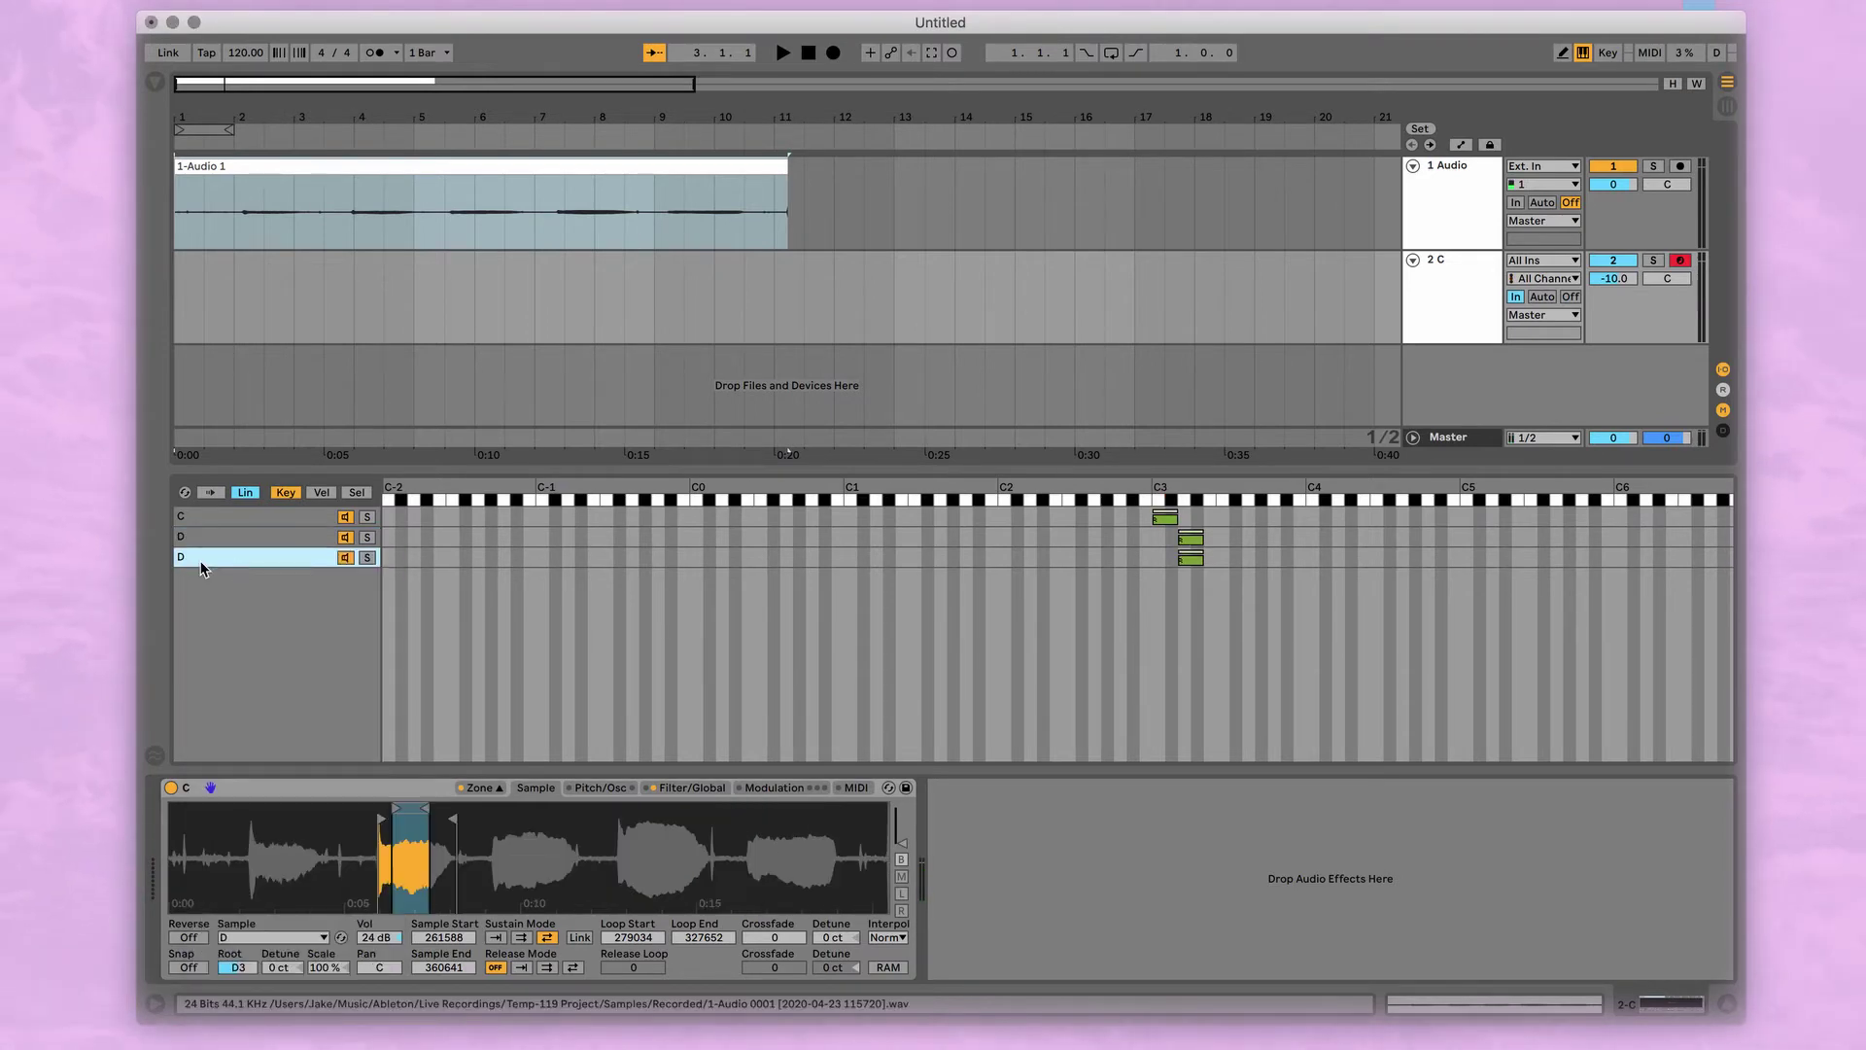
pyautogui.write('E')
pyautogui.press('Return')
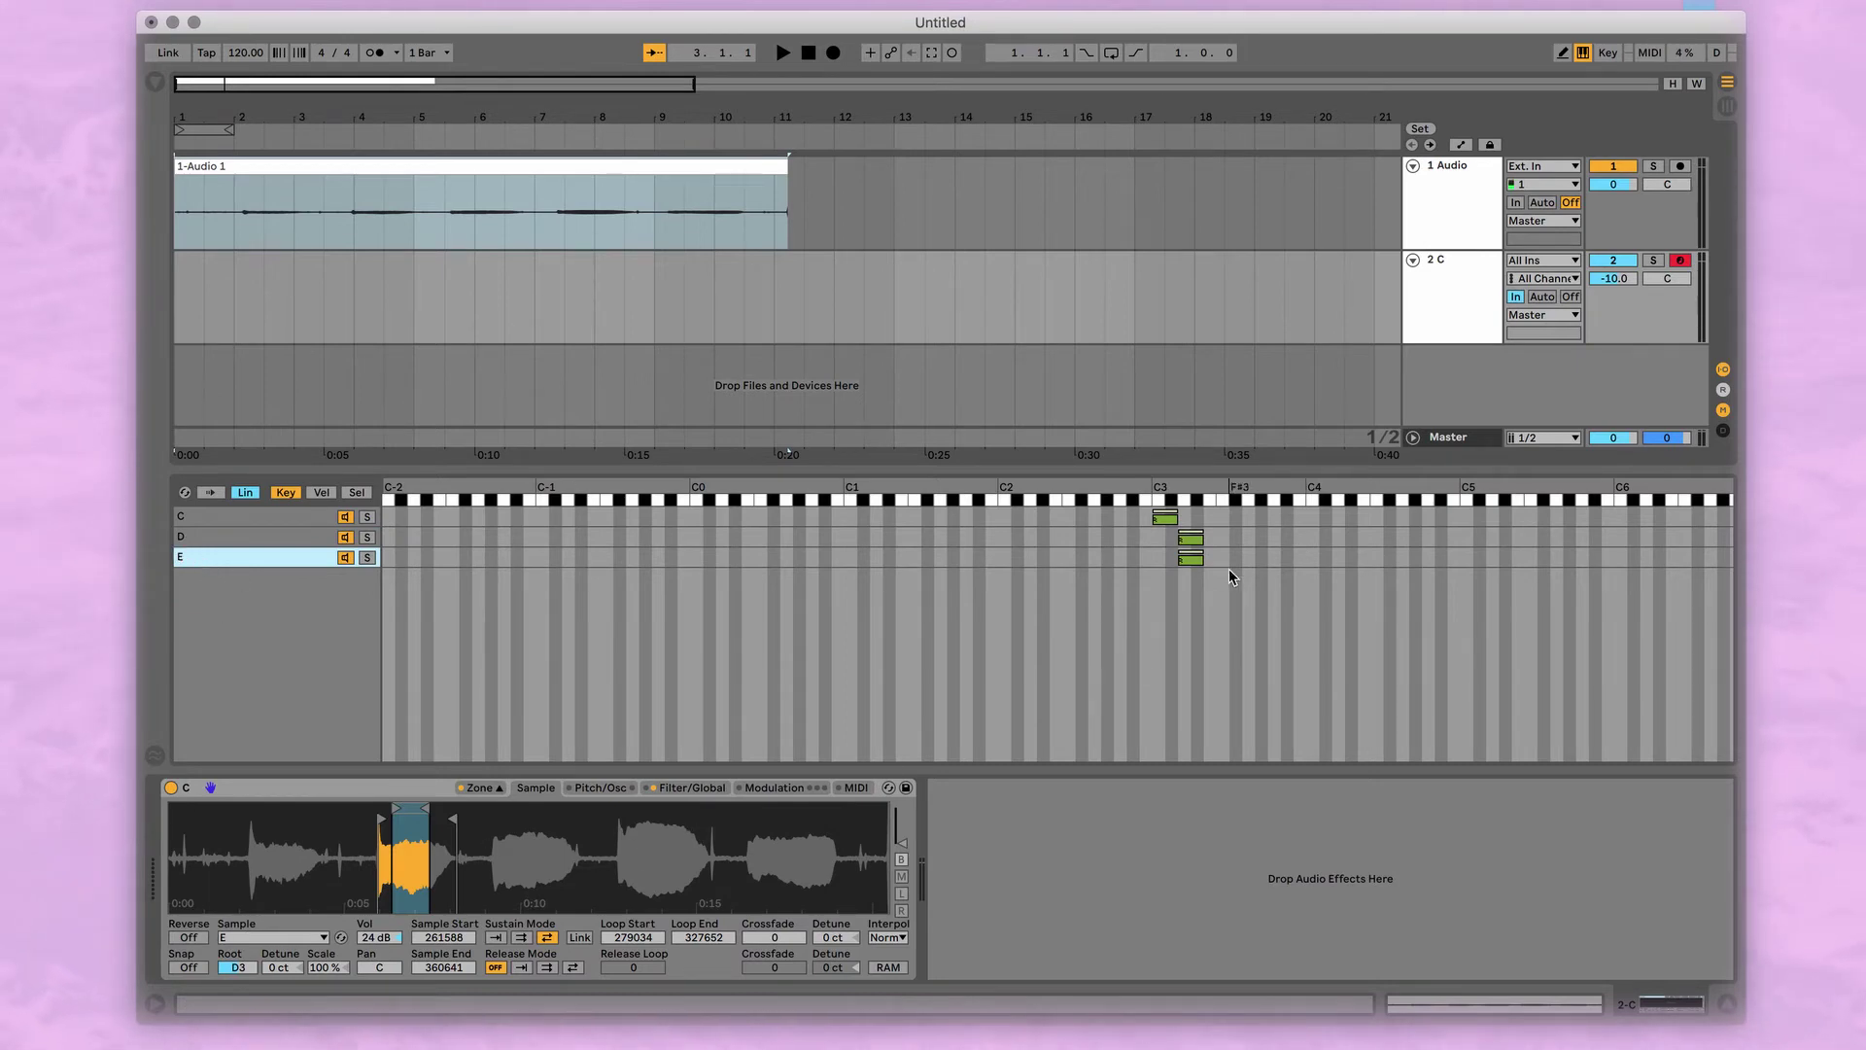
pyautogui.moveTo(1188, 561); pyautogui.dragTo(1211, 560)
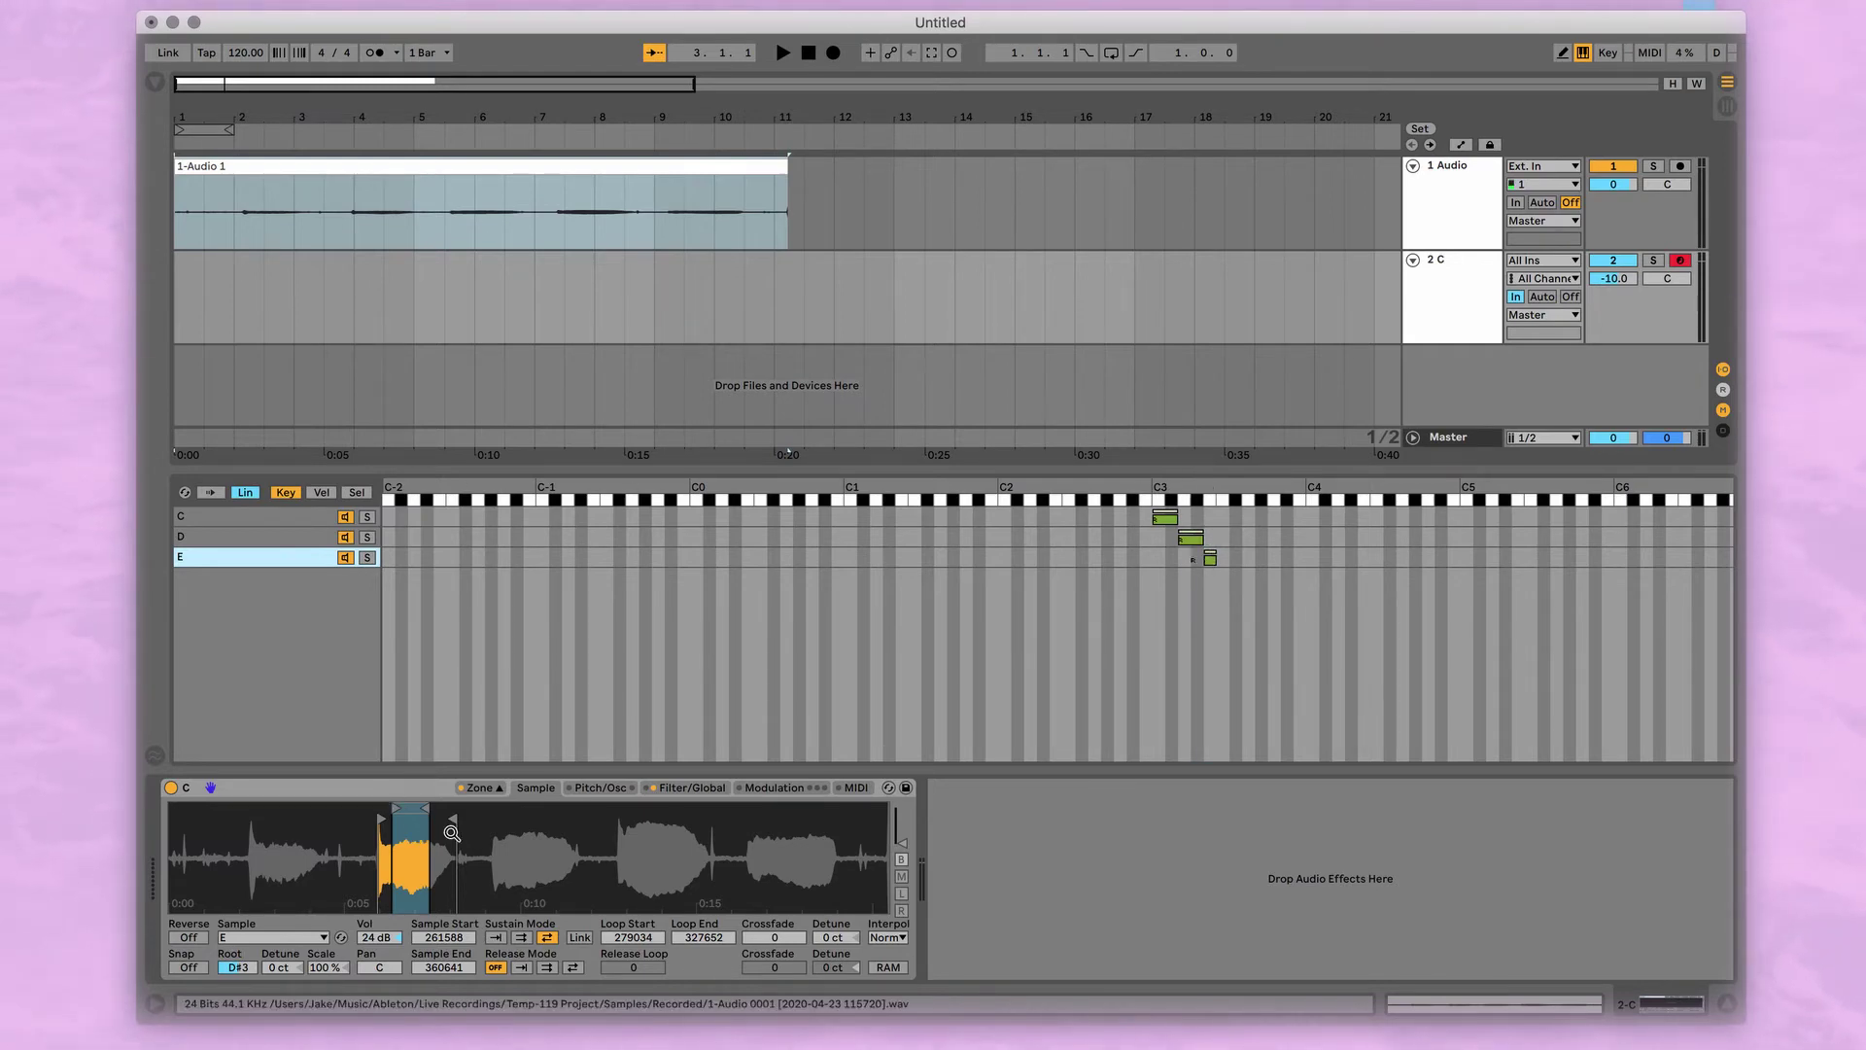
# Move layer E's markers onto the third recorded note, with sample range 406290 to 519622 and sustain loop 419804 to 491214
pyautogui.moveTo(452, 820)
pyautogui.mouseDown()
pyautogui.moveTo(614, 822)
pyautogui.moveTo(589, 816)
pyautogui.mouseUp()
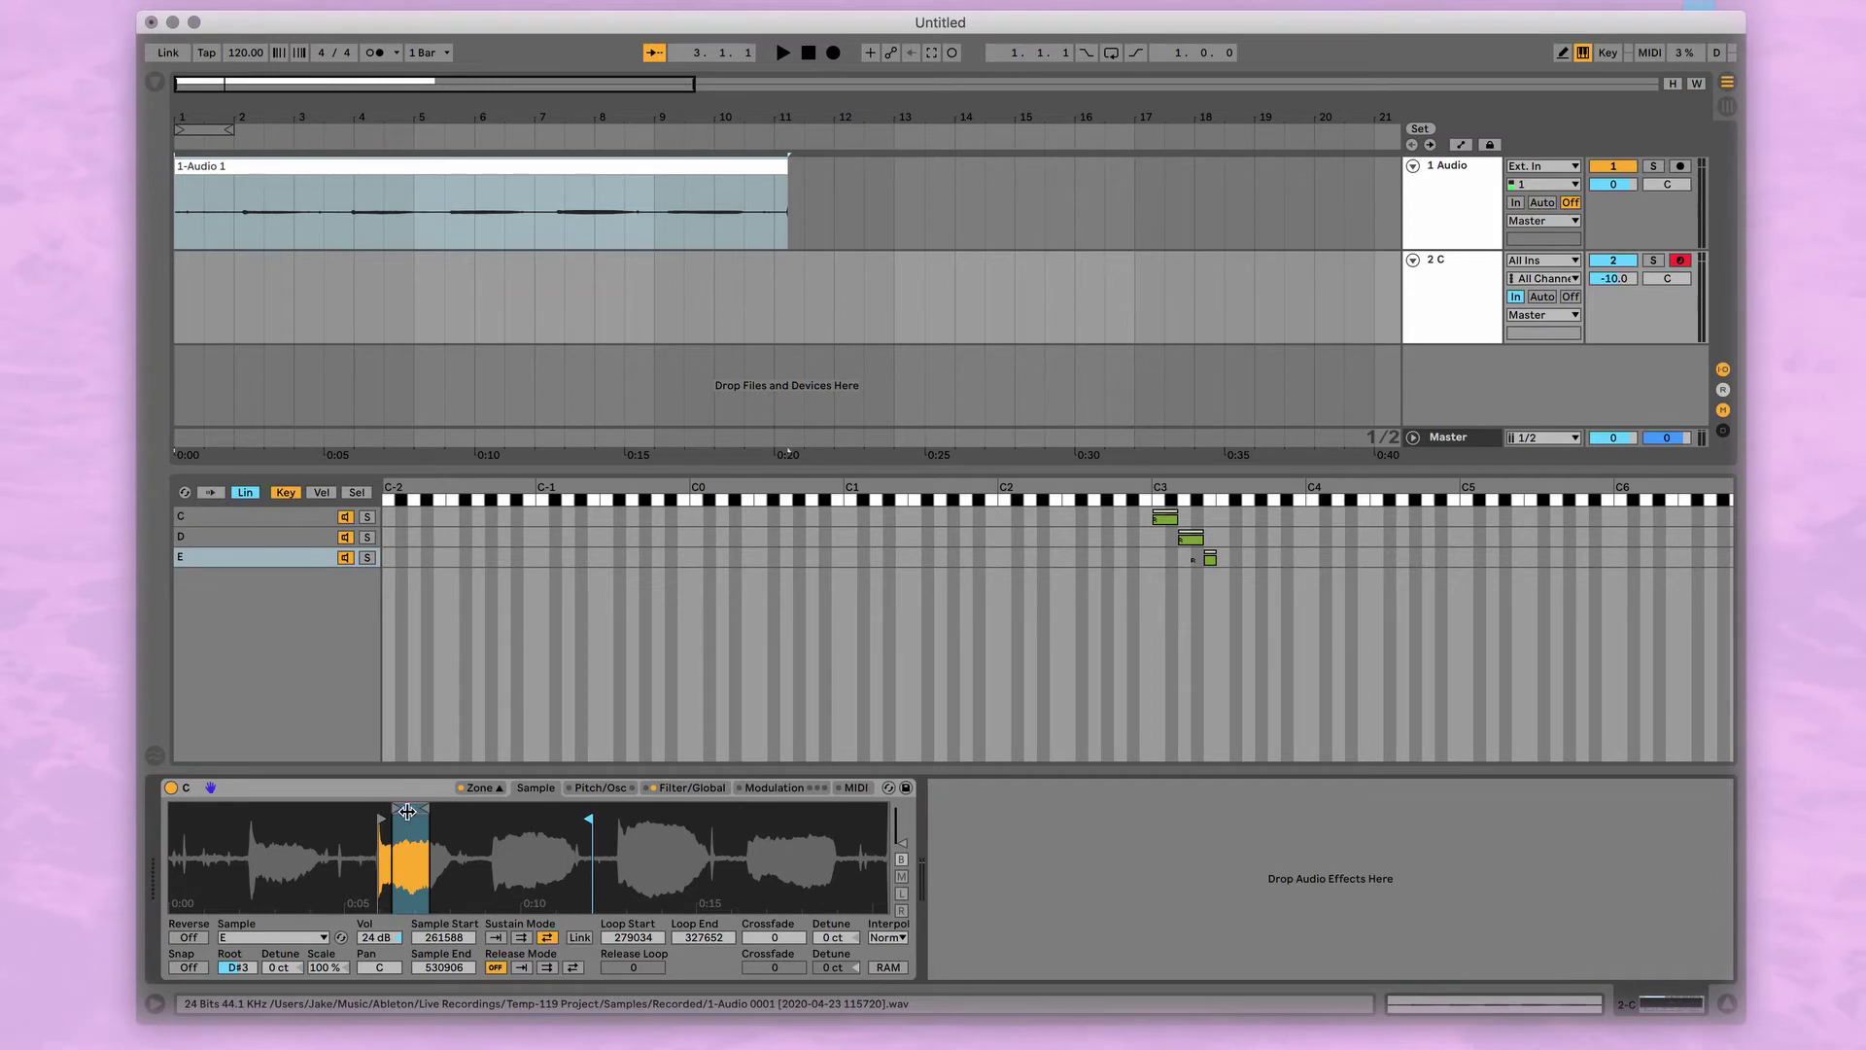
pyautogui.moveTo(407, 811); pyautogui.dragTo(528, 809)
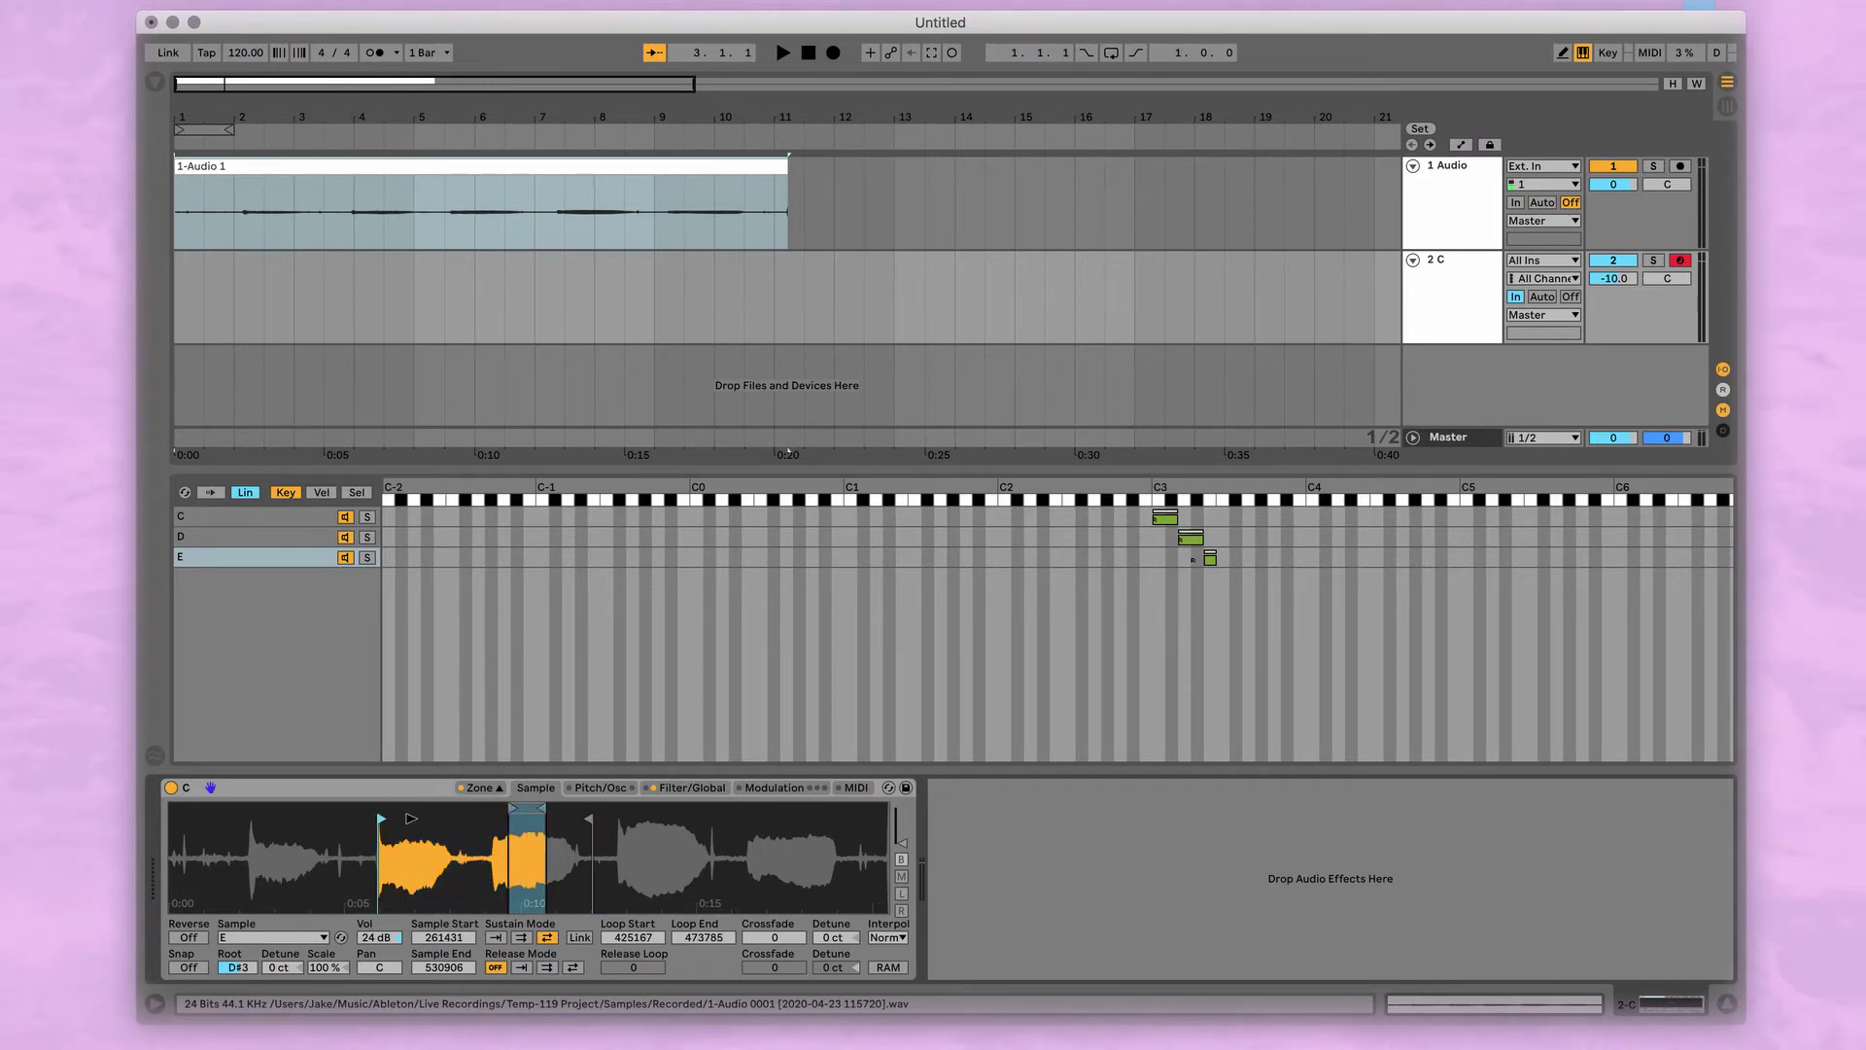
pyautogui.moveTo(375, 815)
pyautogui.mouseDown()
pyautogui.moveTo(556, 810)
pyautogui.moveTo(507, 808)
pyautogui.moveTo(600, 854)
pyautogui.moveTo(446, 899)
pyautogui.mouseUp()
pyautogui.moveTo(424, 820)
pyautogui.mouseDown()
pyautogui.moveTo(512, 821)
pyautogui.moveTo(471, 911)
pyautogui.moveTo(486, 822)
pyautogui.mouseUp()
pyautogui.scroll(-10, 580, 880)
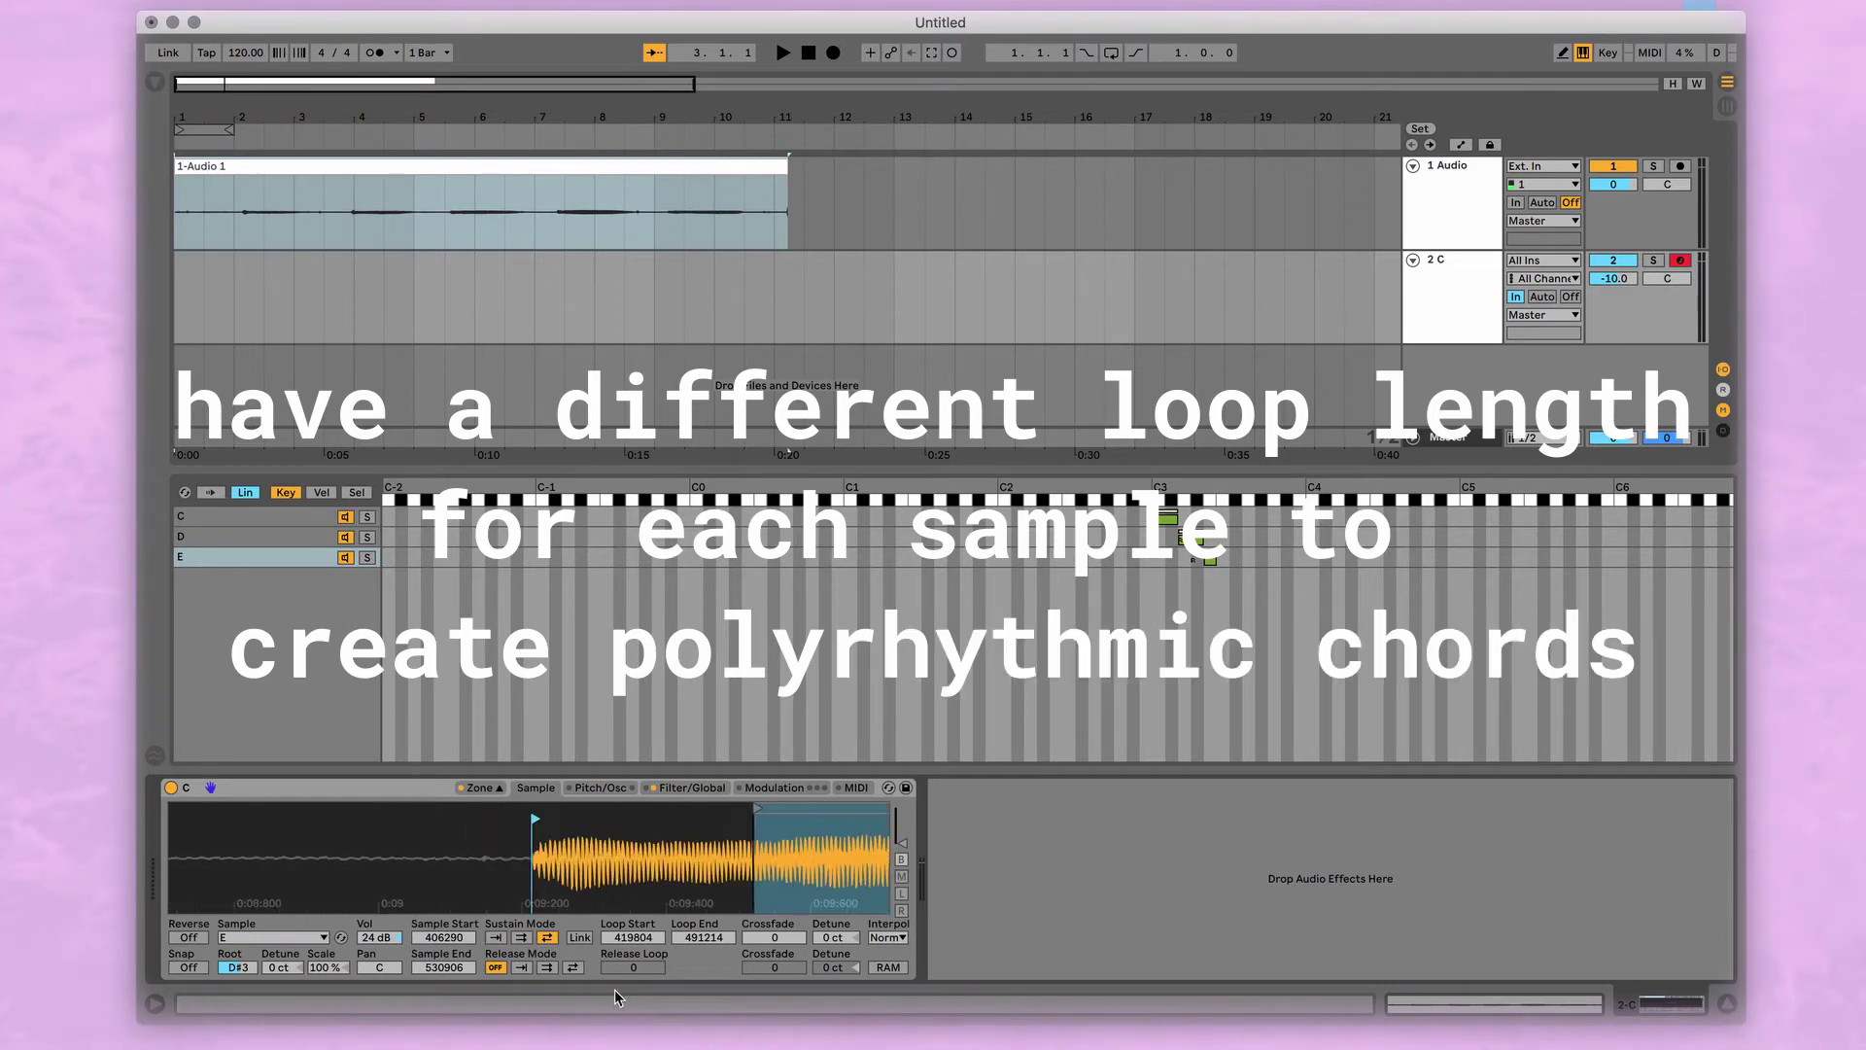
pyautogui.scroll(-2, 581, 880)
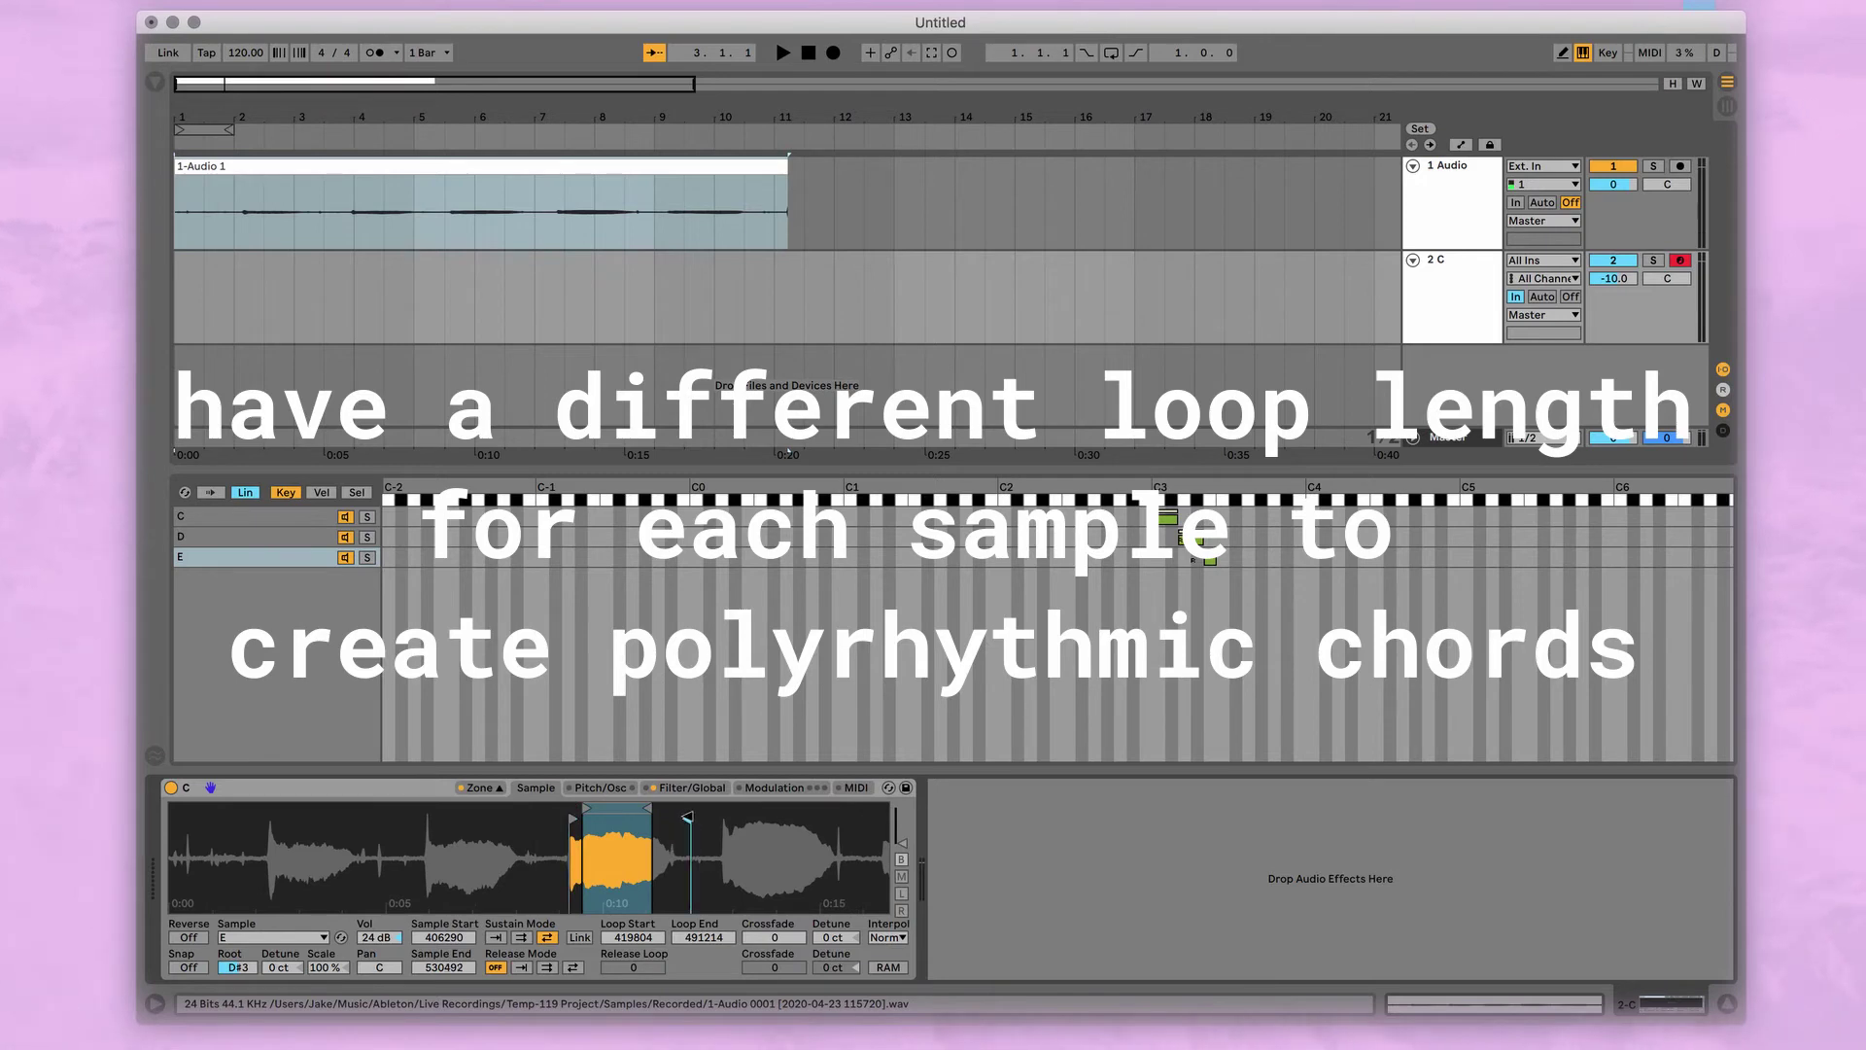
pyautogui.moveTo(687, 818); pyautogui.dragTo(676, 817)
# Fine-tune layer E's loop end to 491082 at a matching point in the waveform while holding the note
pyautogui.scroll(15, 645, 834)
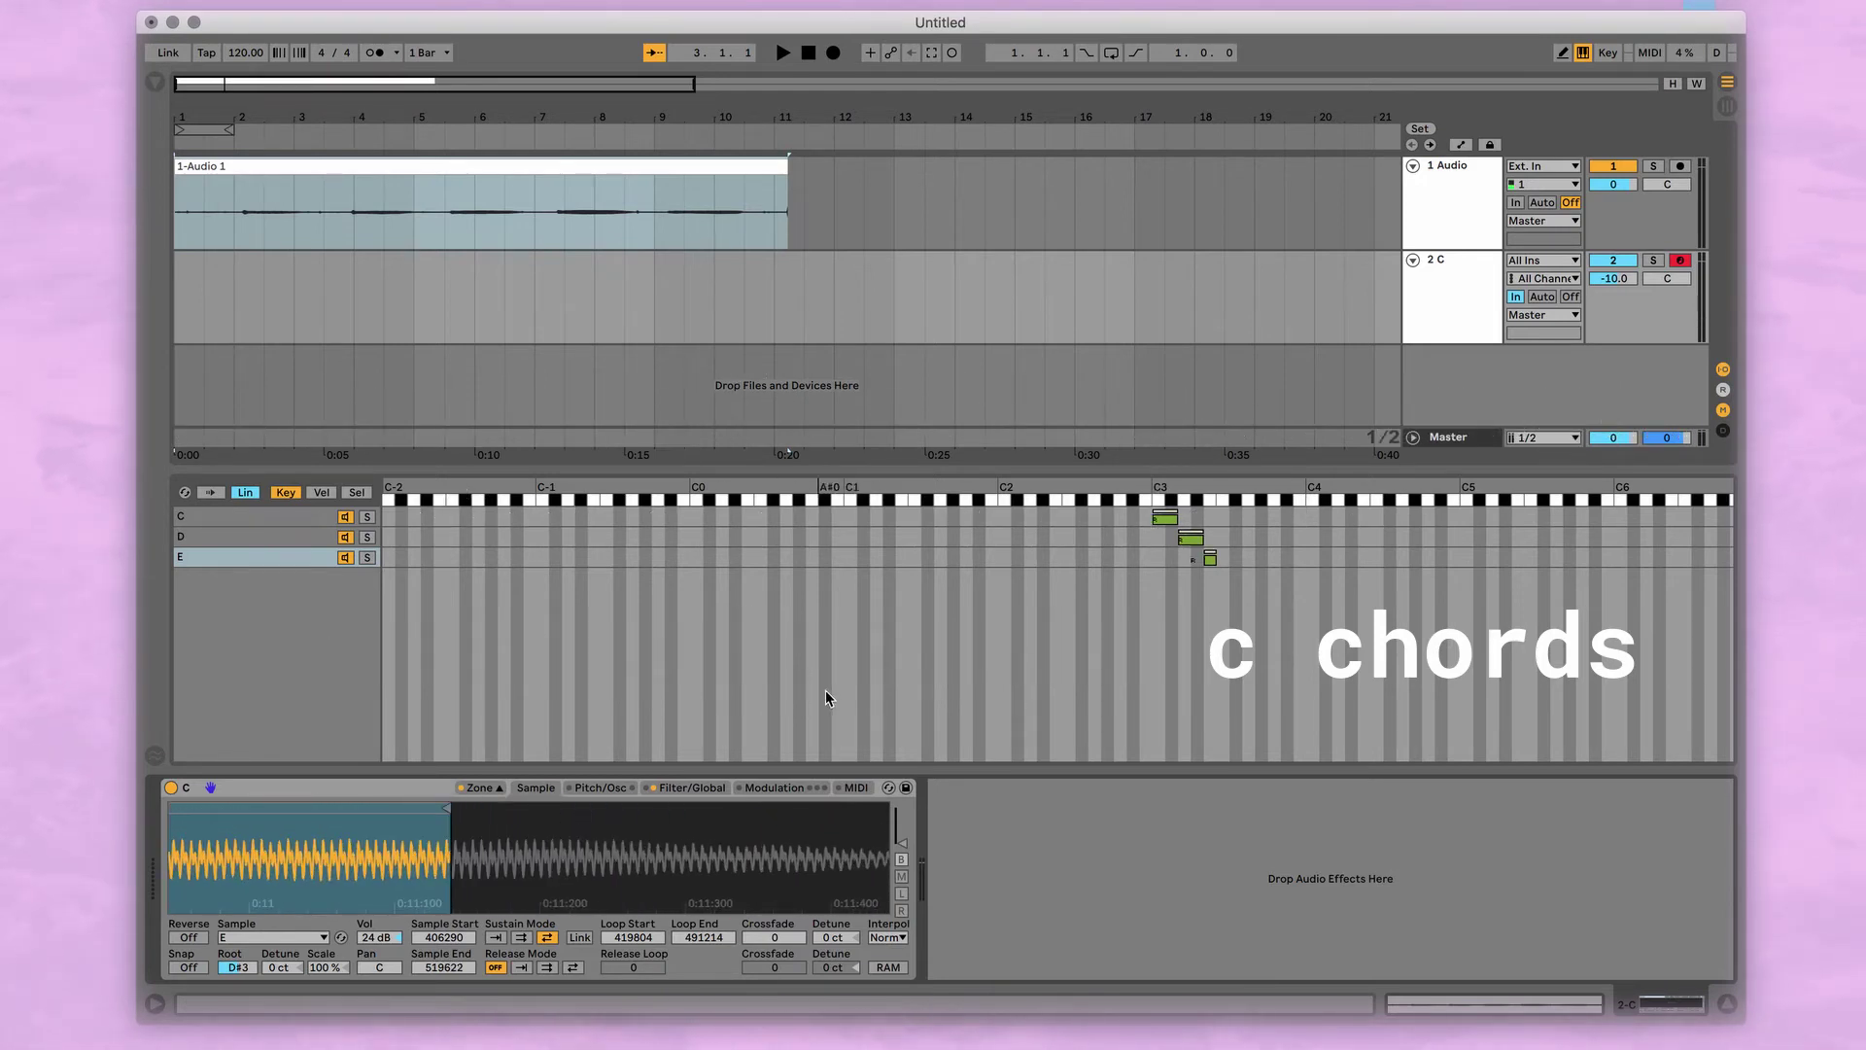
pyautogui.press('d')
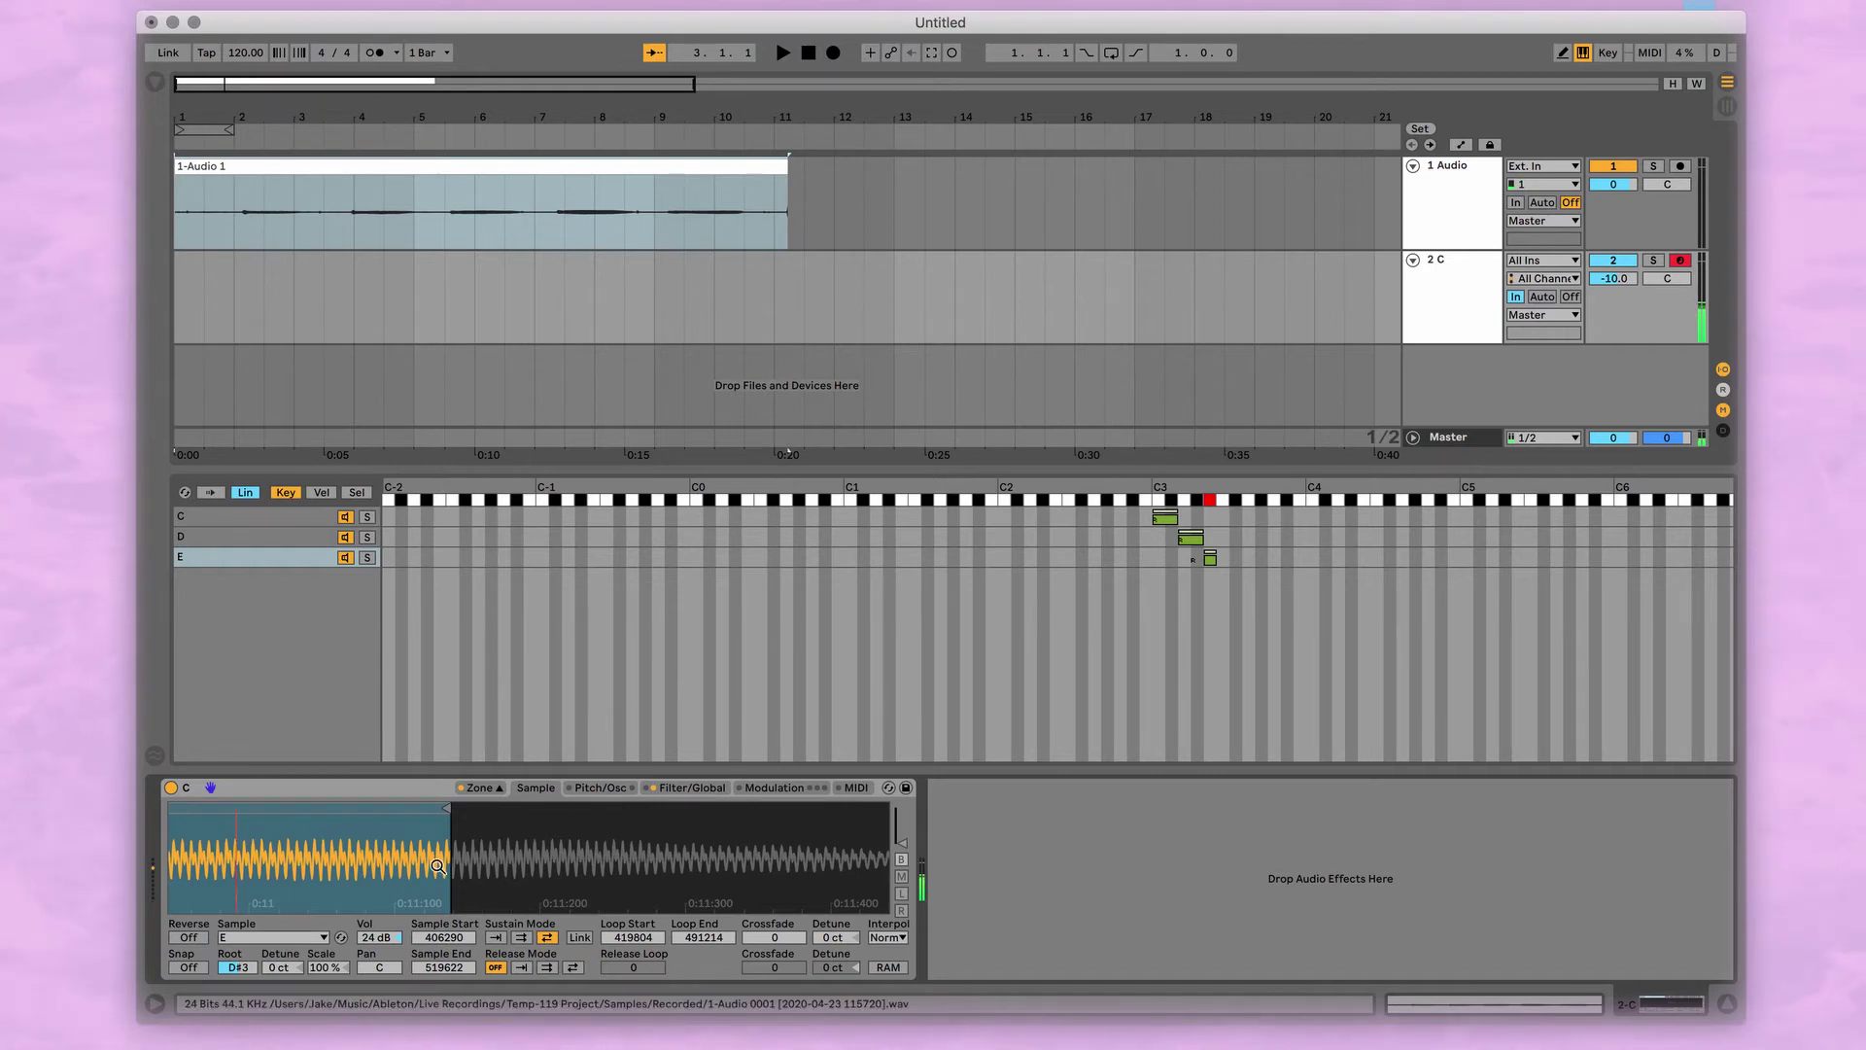
pyautogui.scroll(-3, 542, 836)
pyautogui.scroll(10, 486, 856)
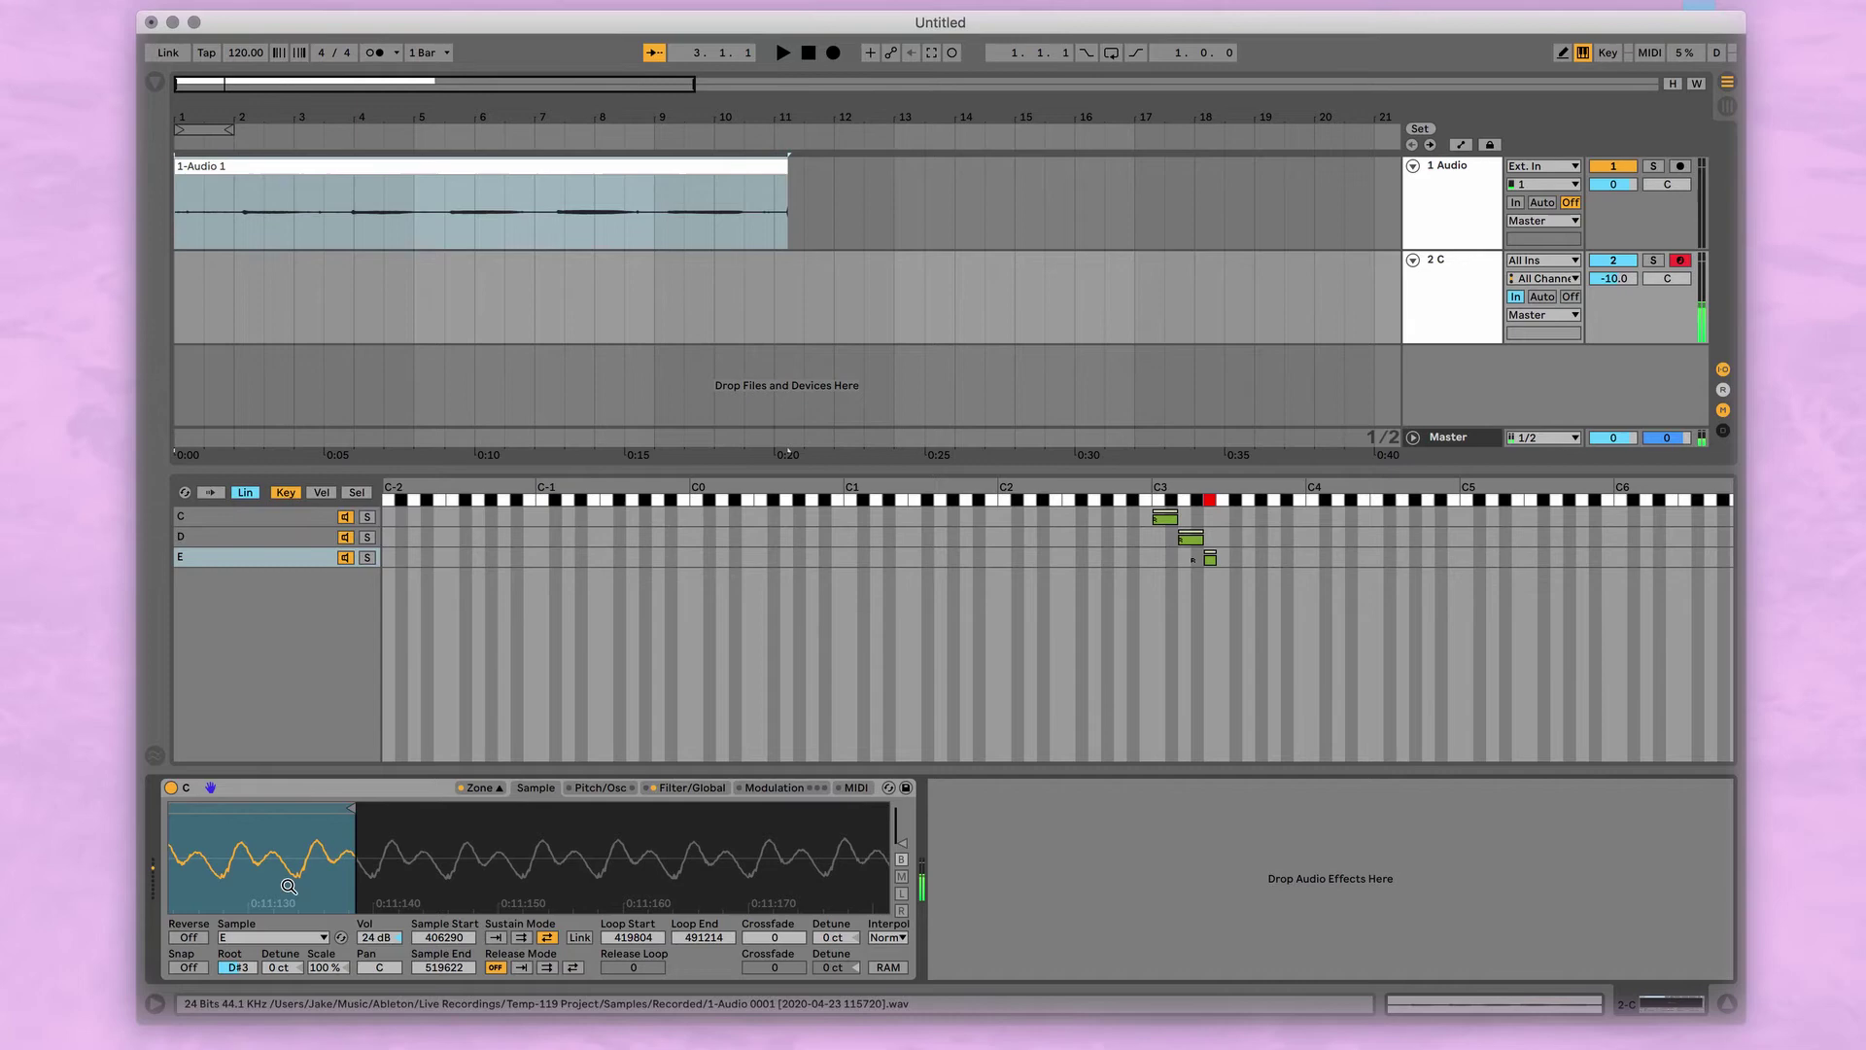
pyautogui.moveTo(350, 809); pyautogui.dragTo(314, 805)
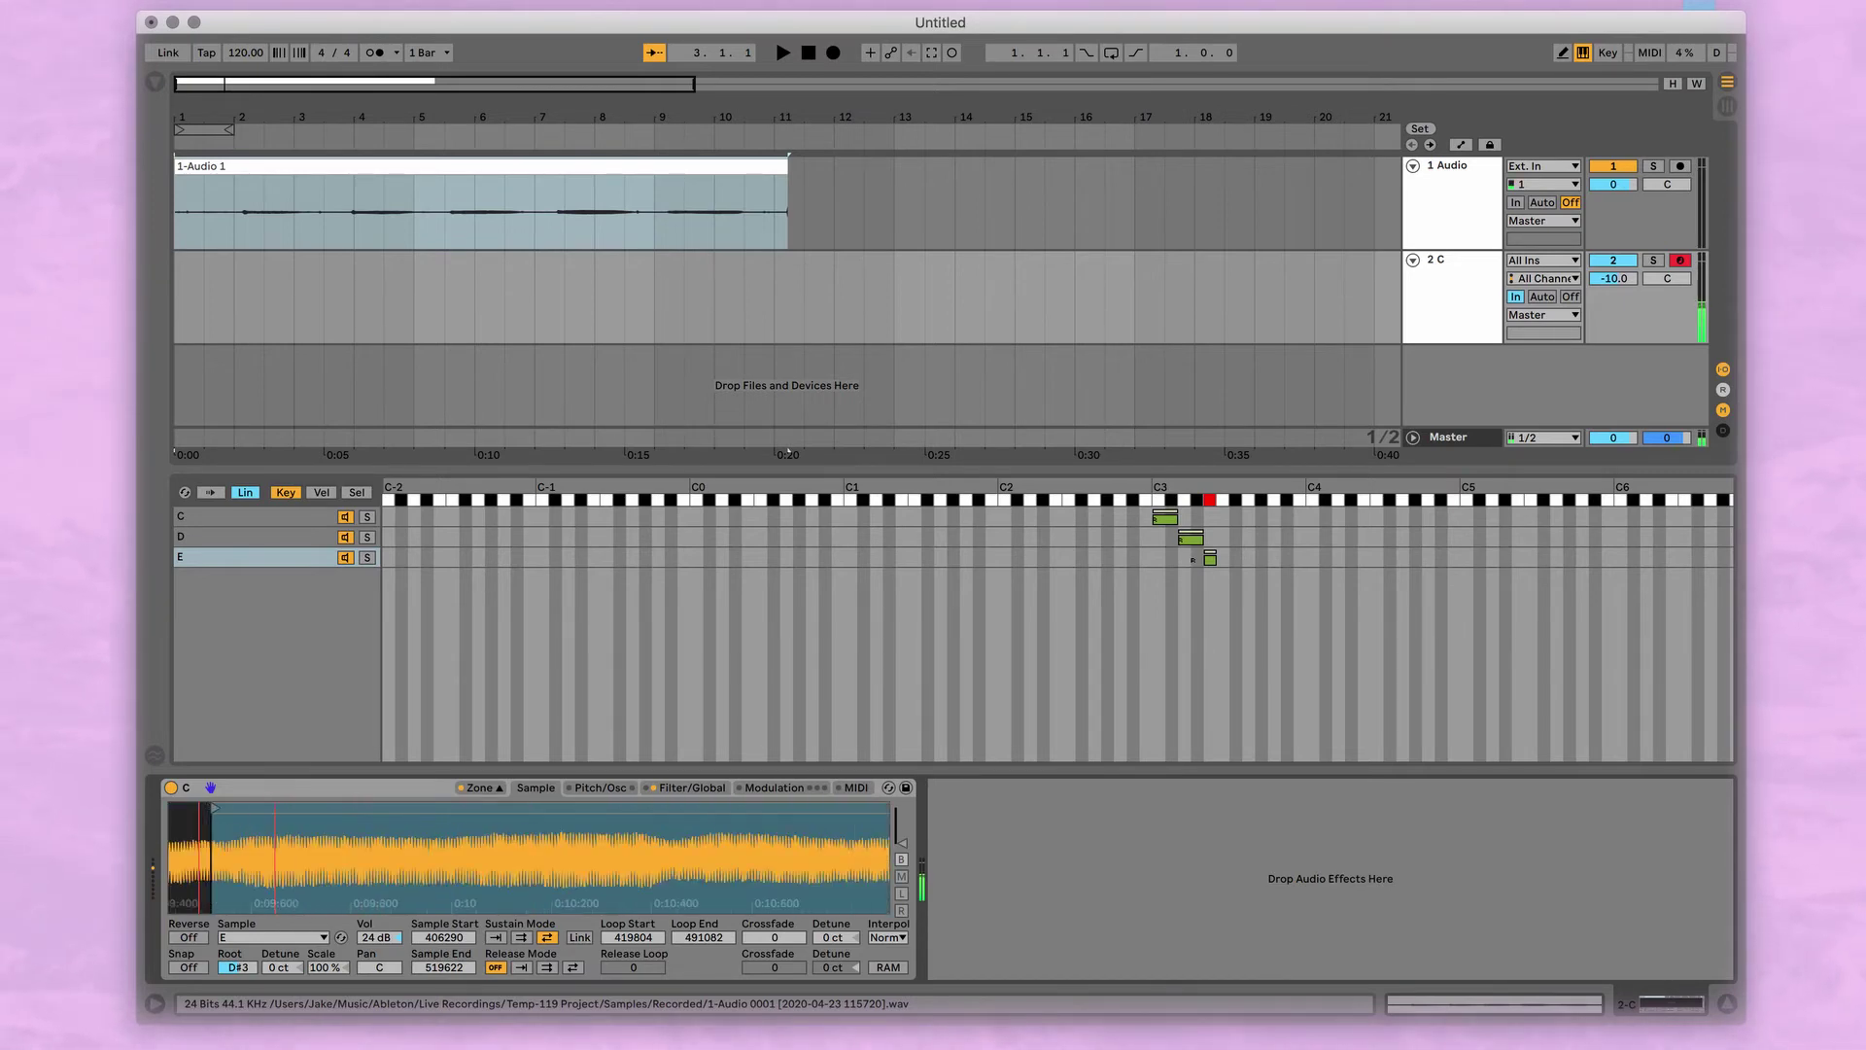
# Adjust layer E's loop start to 419844 and audition layers C, D and E together
pyautogui.moveTo(200, 834); pyautogui.dragTo(200, 900)
pyautogui.moveTo(300, 829)
pyautogui.mouseDown()
pyautogui.moveTo(300, 880)
pyautogui.moveTo(335, 813)
pyautogui.mouseUp()
pyautogui.moveTo(454, 849); pyautogui.dragTo(454, 719)
pyautogui.press('a')
pyautogui.press('s')
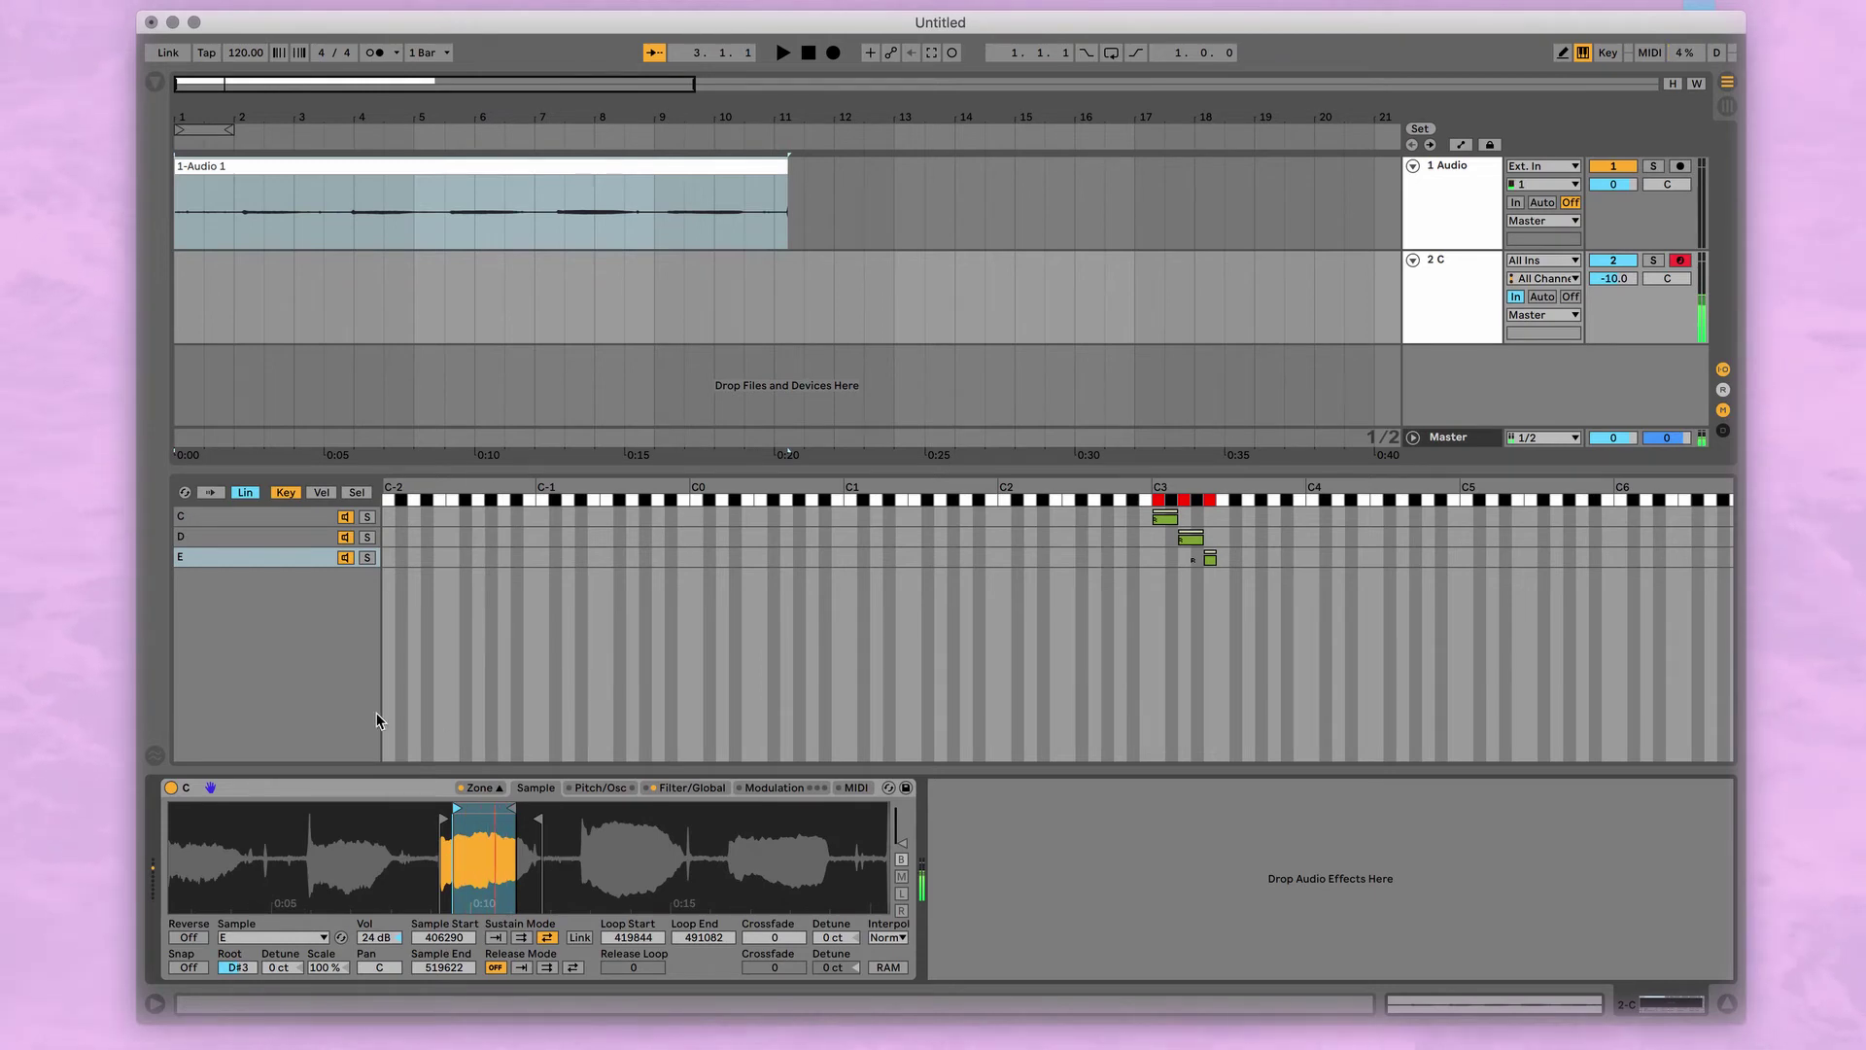
# Duplicate layer E as a new layer named F and place its key zone on F3 to F#3
pyautogui.rightClick(270, 548)
pyautogui.click(312, 579)
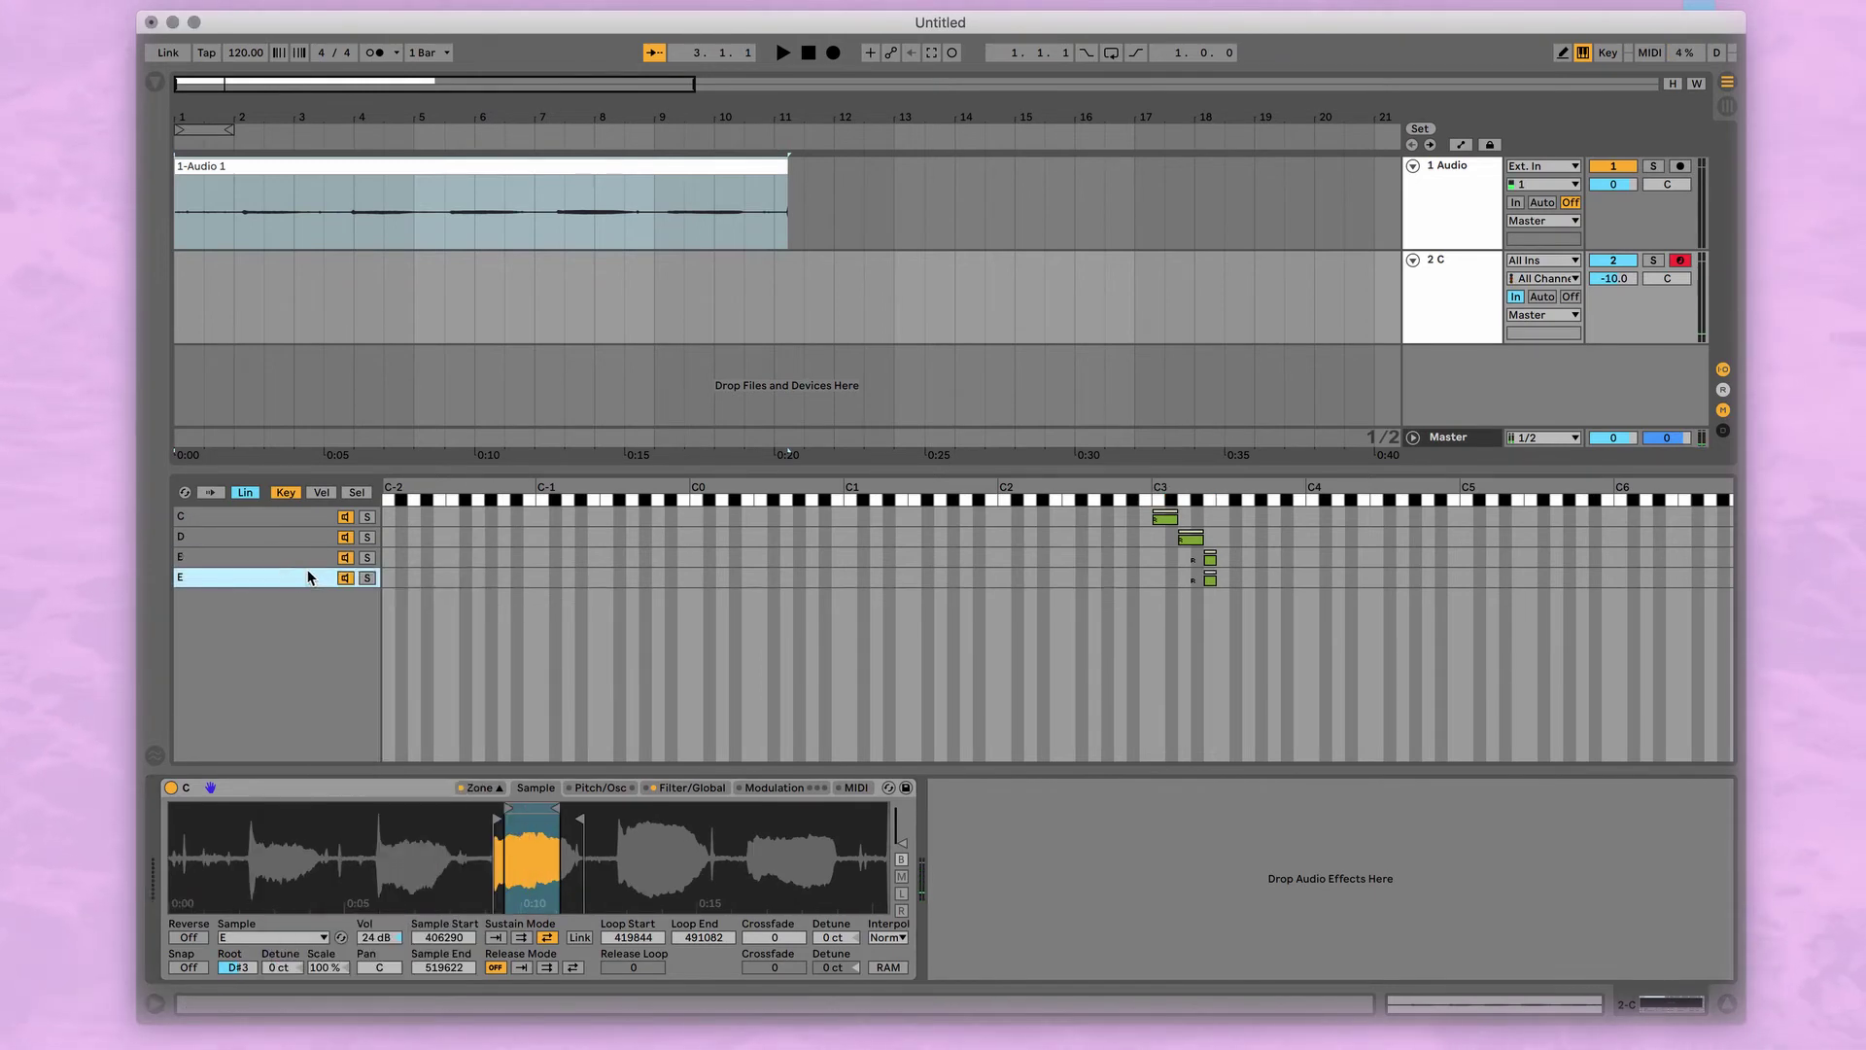
pyautogui.click(209, 580)
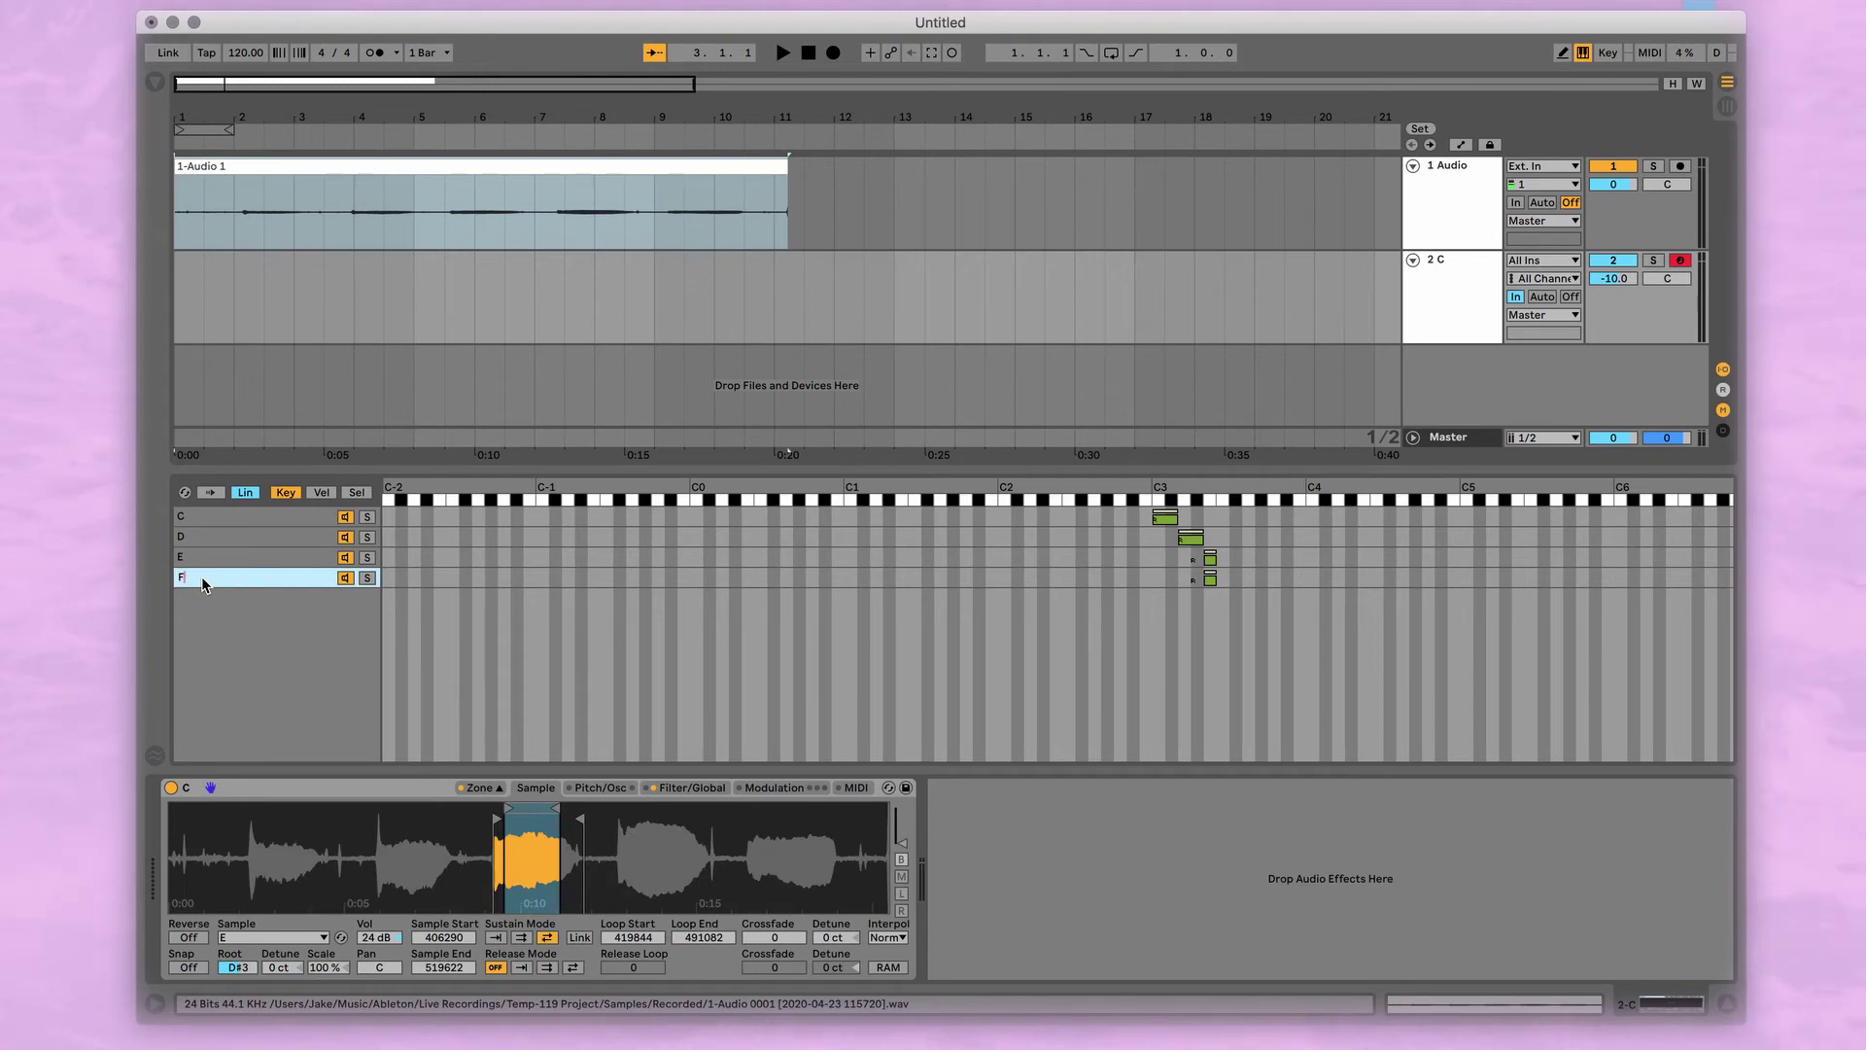
pyautogui.press('Return')
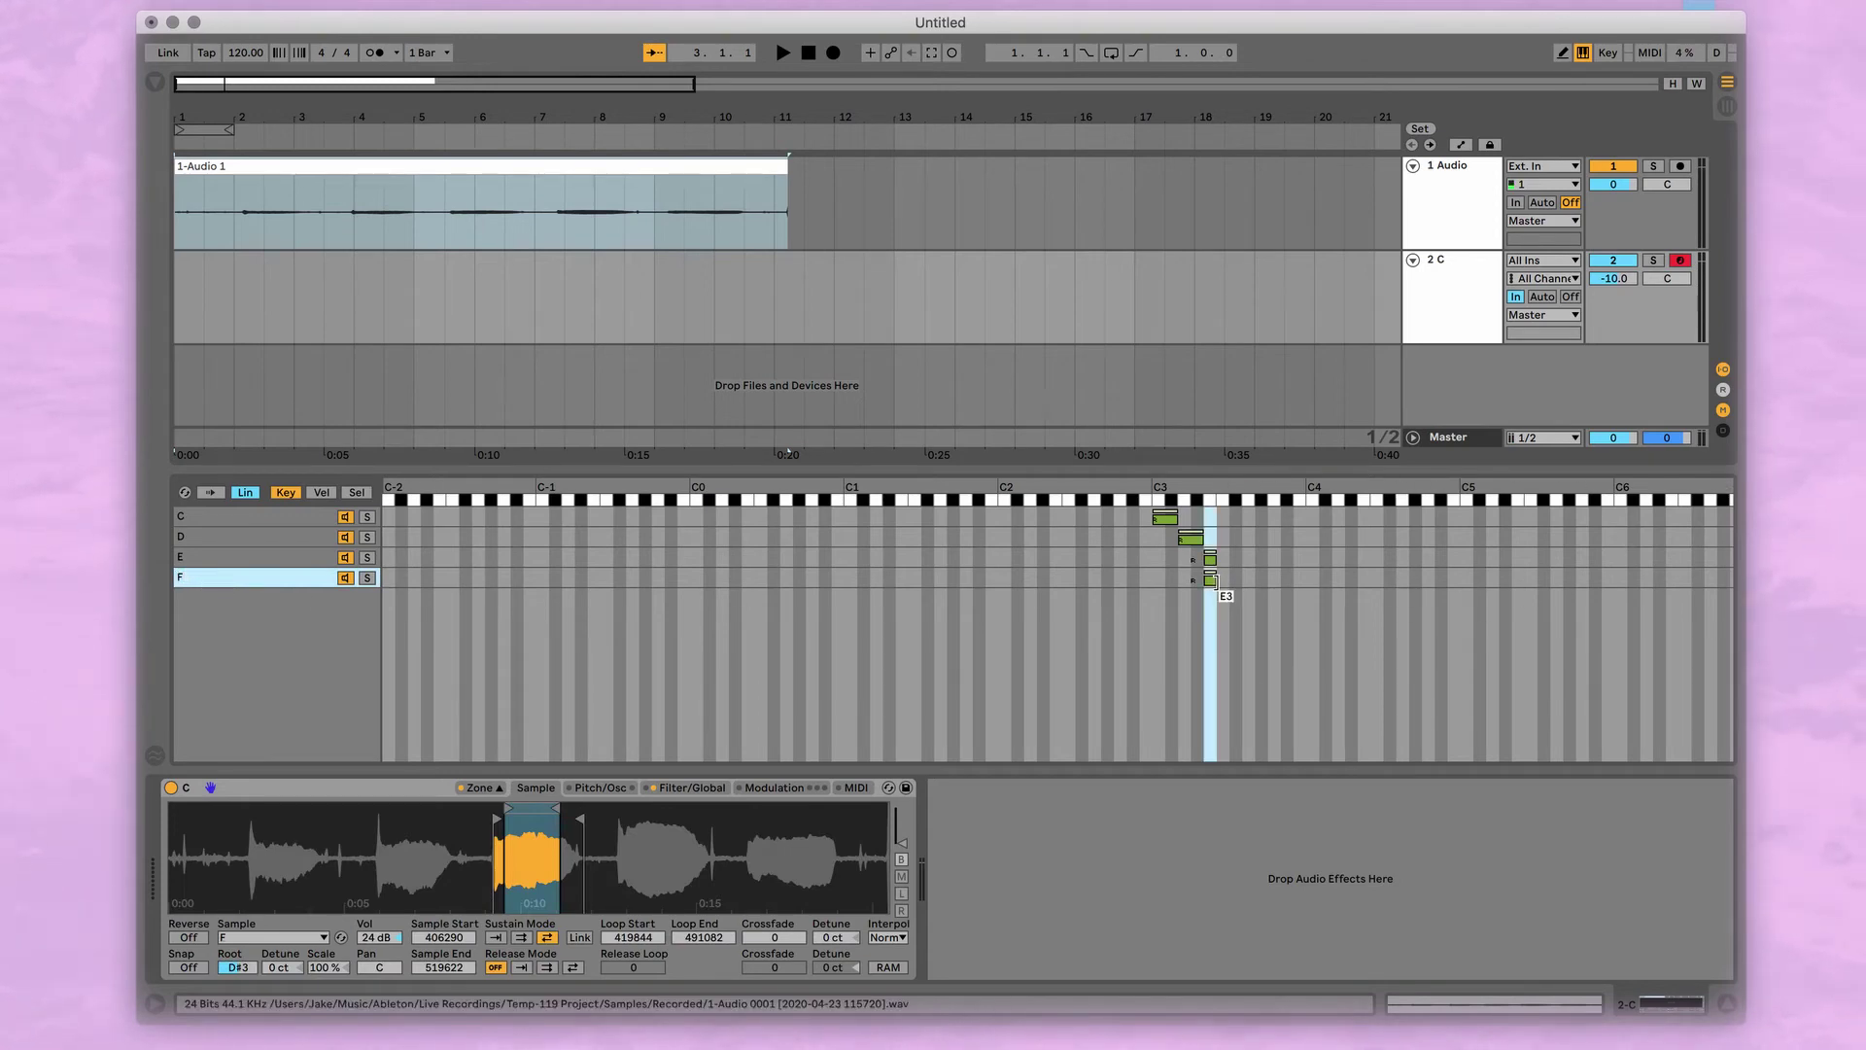
pyautogui.moveTo(1216, 581)
pyautogui.mouseDown()
pyautogui.moveTo(1241, 583)
pyautogui.moveTo(1220, 585)
pyautogui.mouseUp()
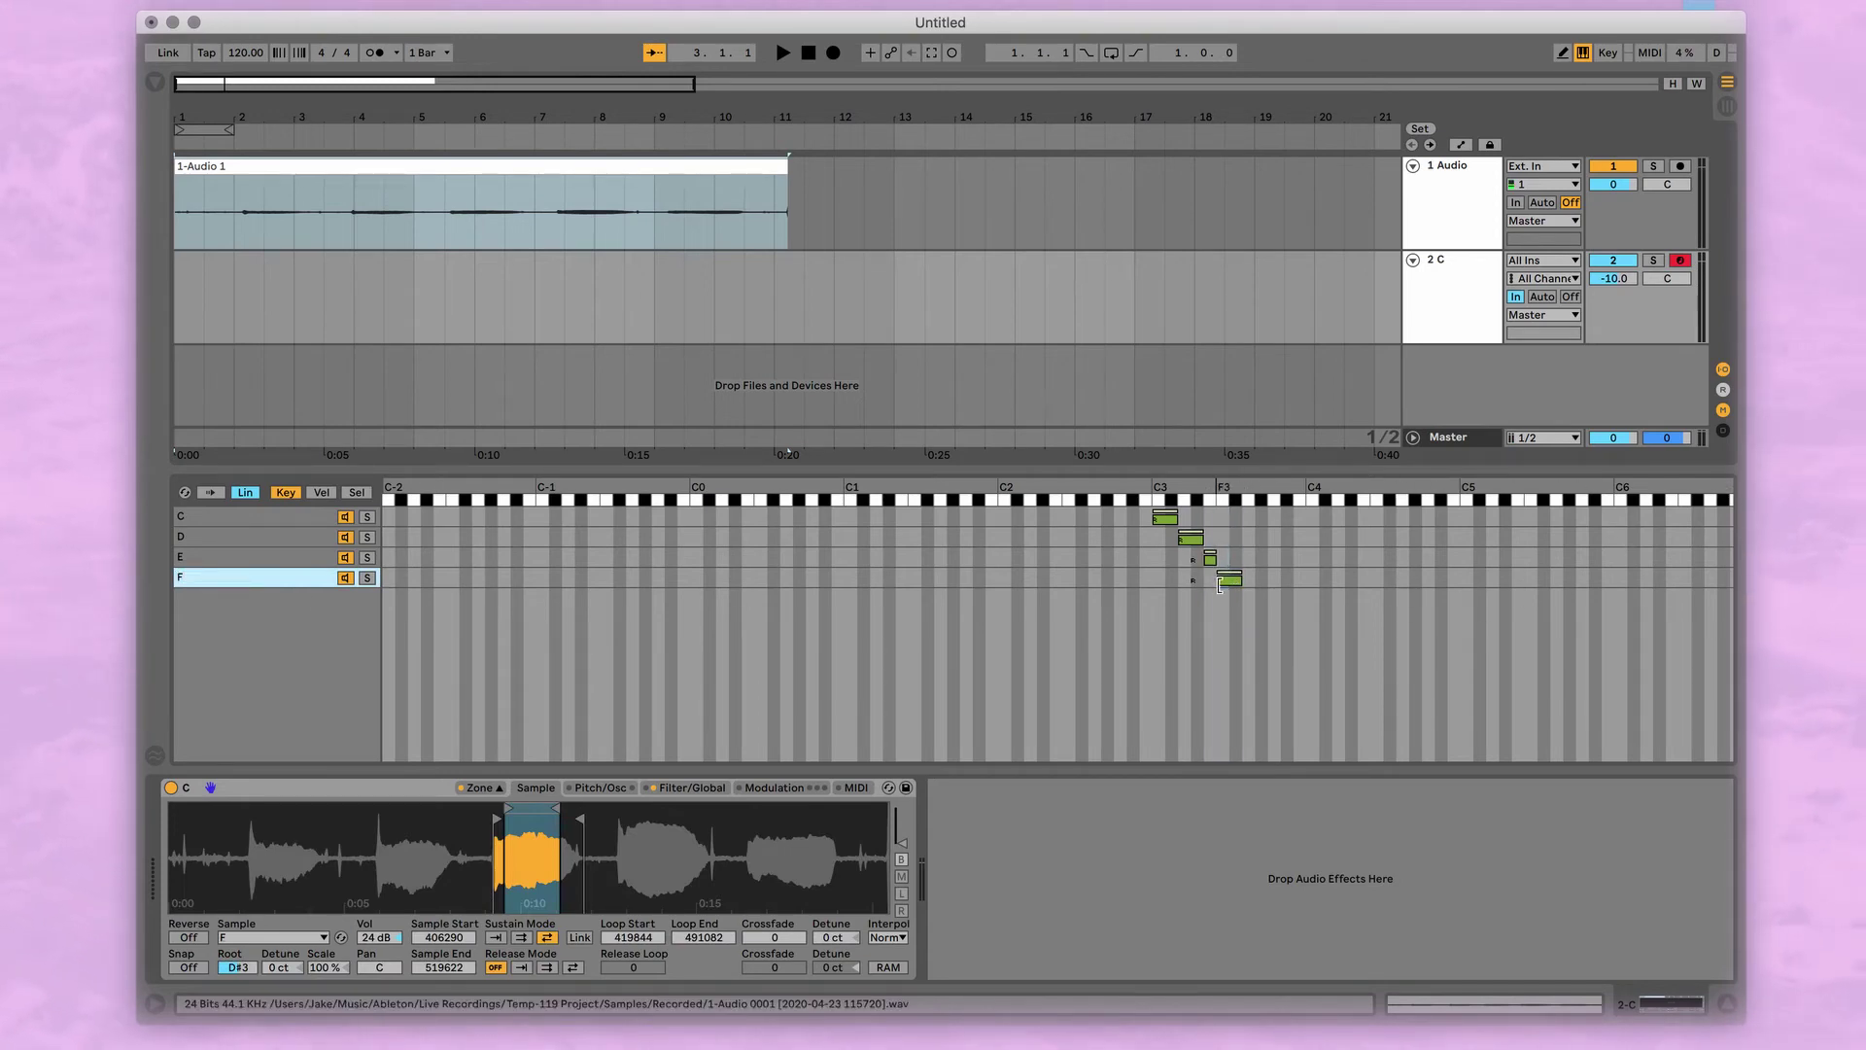
# Move layer F's markers onto the fourth recorded note, with sample range 563554 to 679581 and sustain loop 584031 to 663391
pyautogui.moveTo(583, 822); pyautogui.dragTo(684, 822)
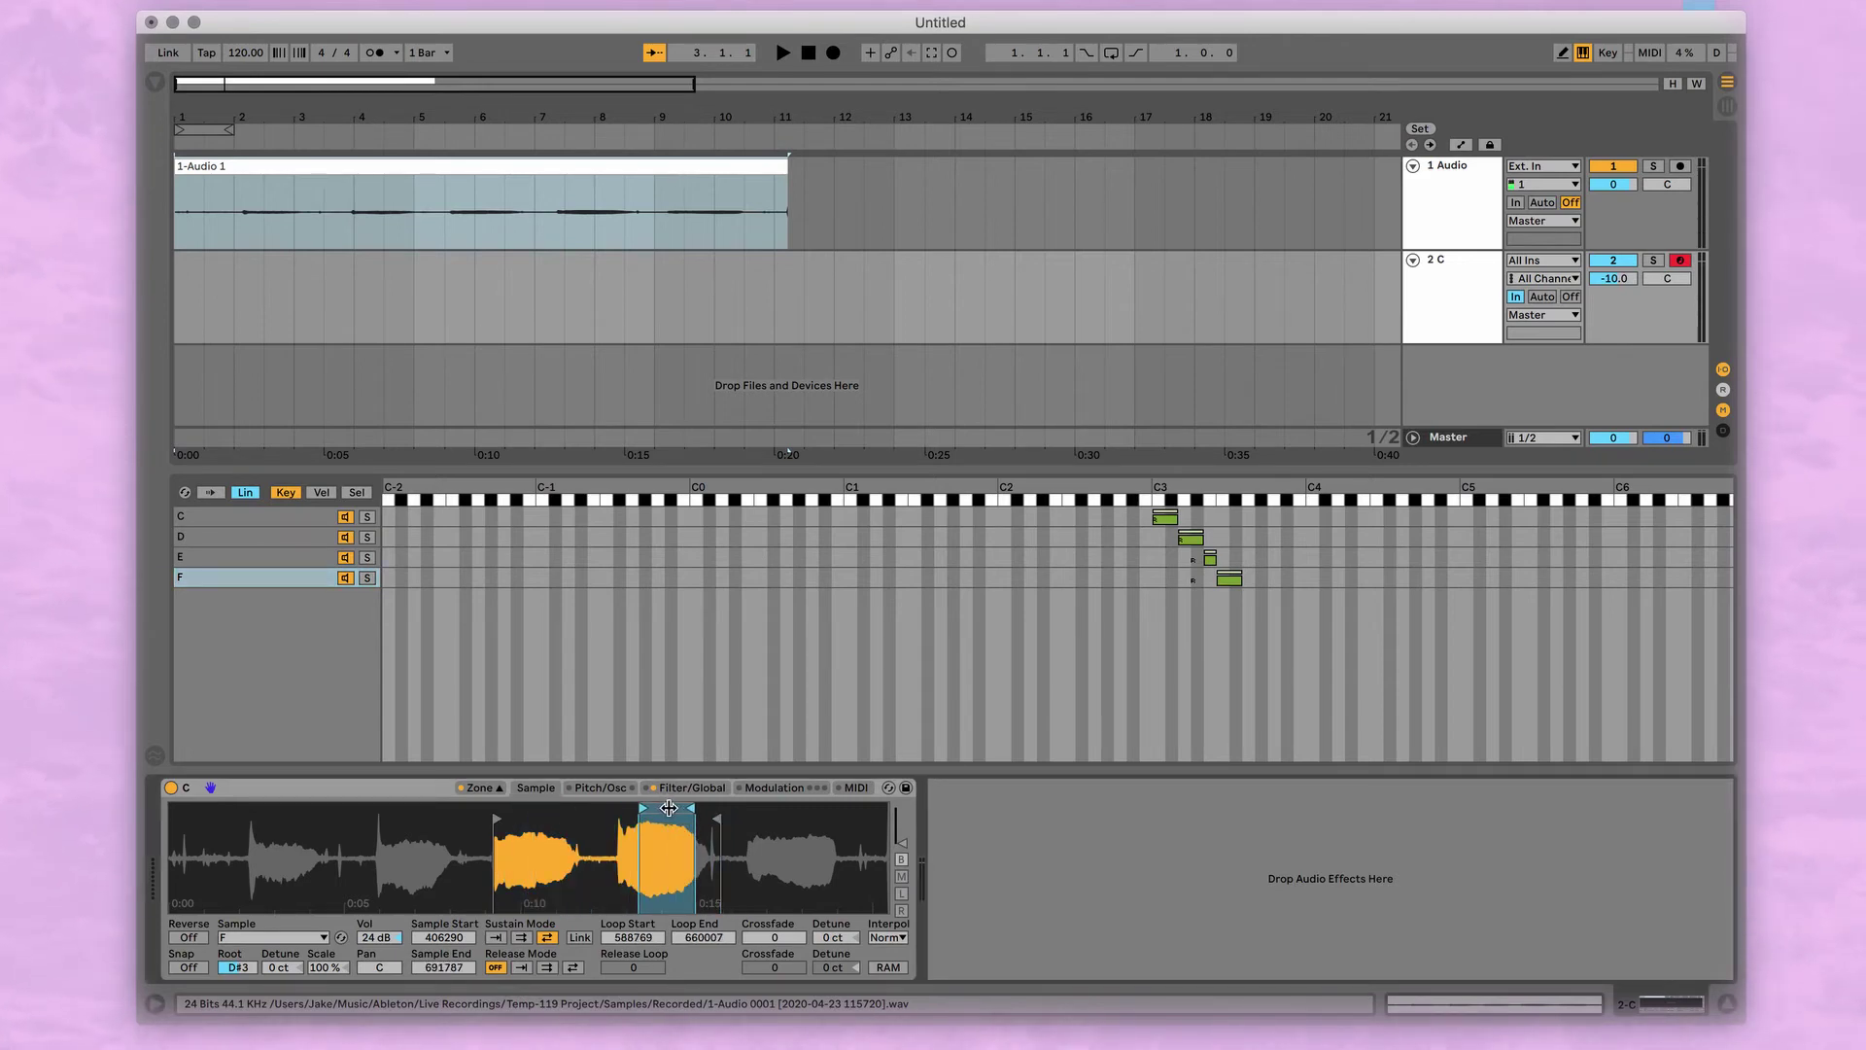
pyautogui.moveTo(506, 819); pyautogui.dragTo(612, 819)
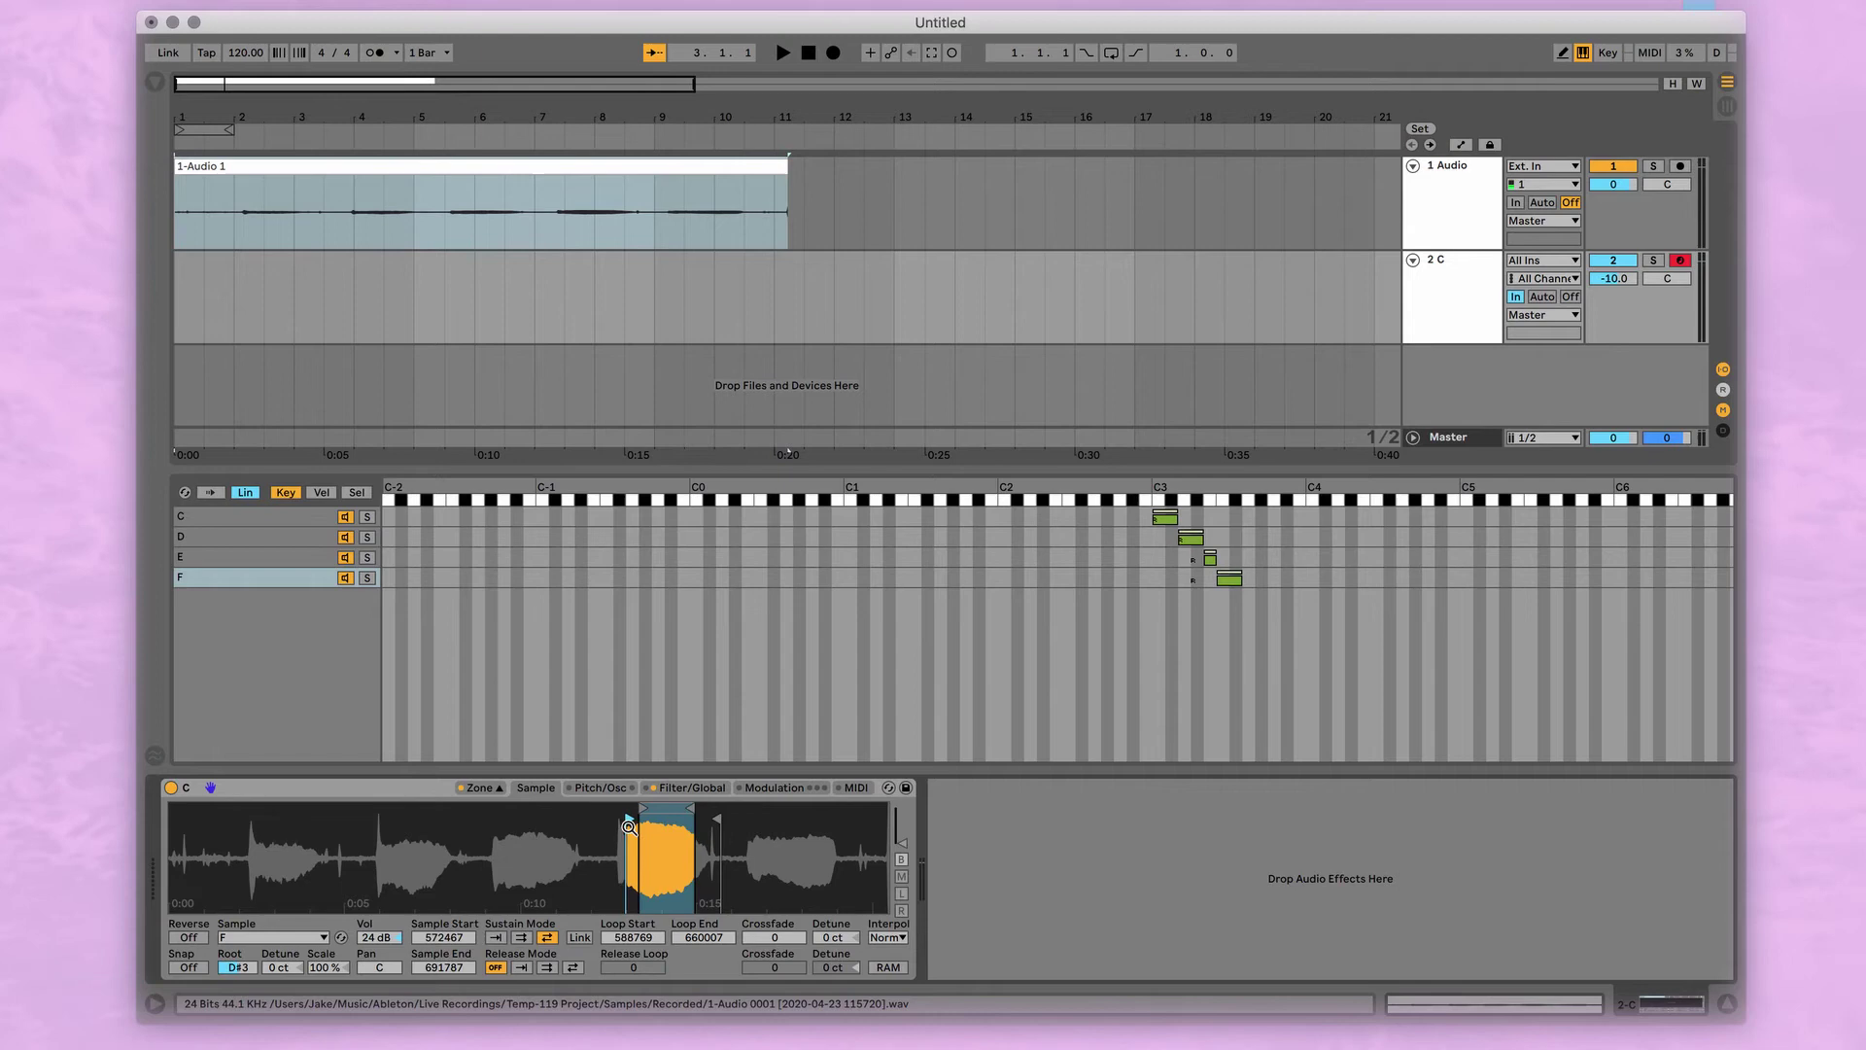
pyautogui.moveTo(629, 826); pyautogui.dragTo(554, 844)
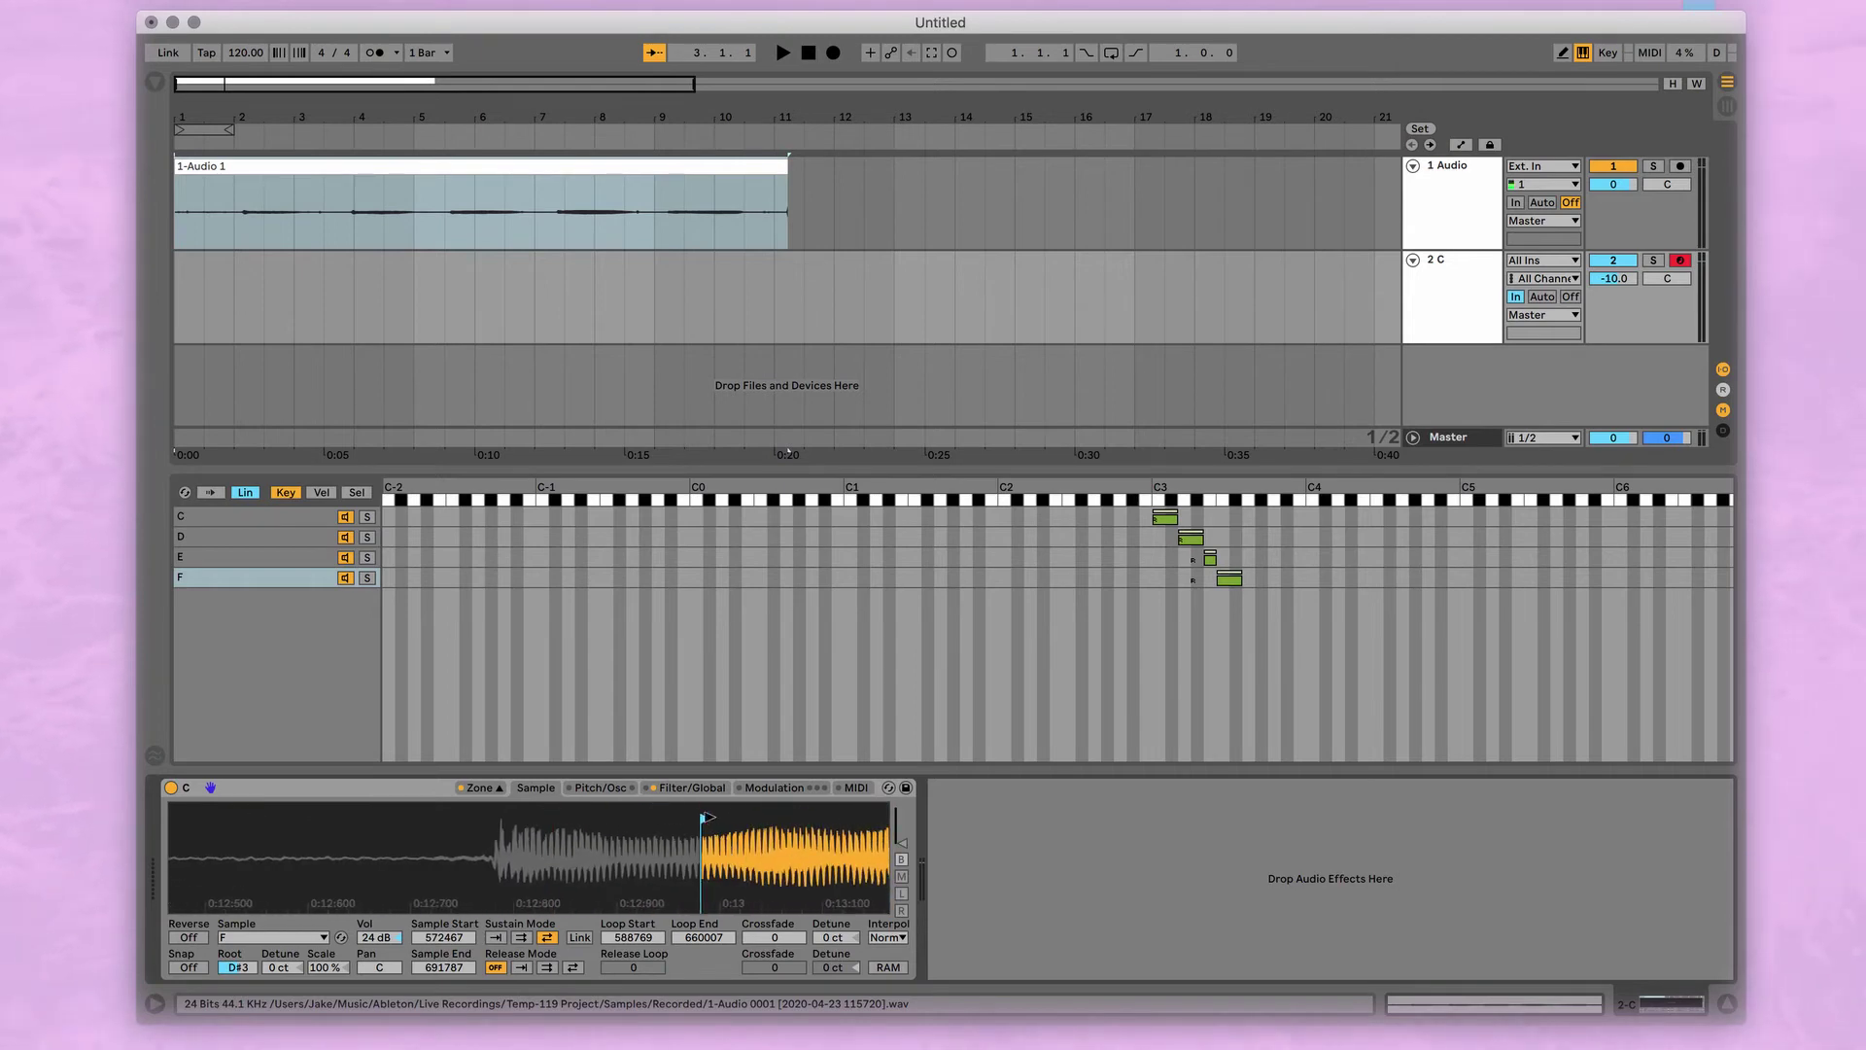
pyautogui.moveTo(707, 818)
pyautogui.mouseDown()
pyautogui.moveTo(498, 817)
pyautogui.moveTo(492, 864)
pyautogui.moveTo(501, 820)
pyautogui.mouseUp()
pyautogui.scroll(-10, 546, 852)
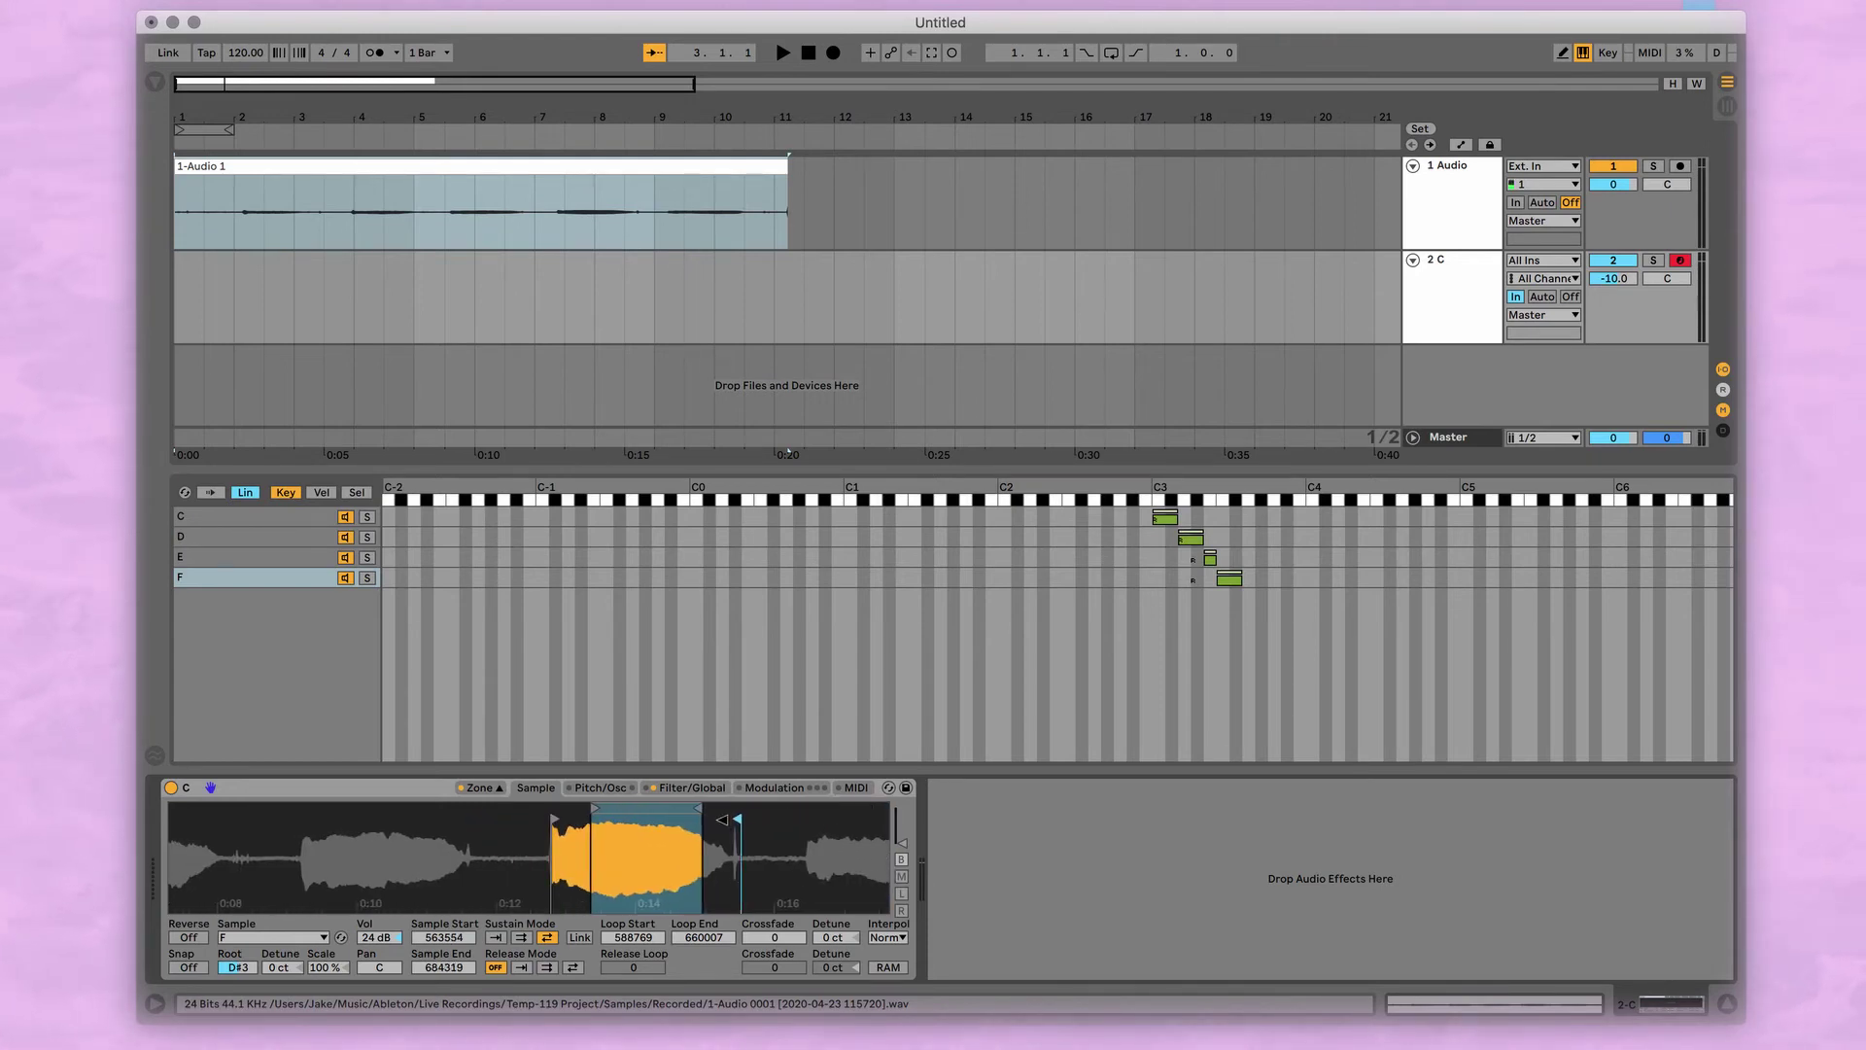
pyautogui.moveTo(671, 808); pyautogui.dragTo(697, 808)
# Audition layer F on F3 and F#3, and play it together with the lower layers
pyautogui.press('f')
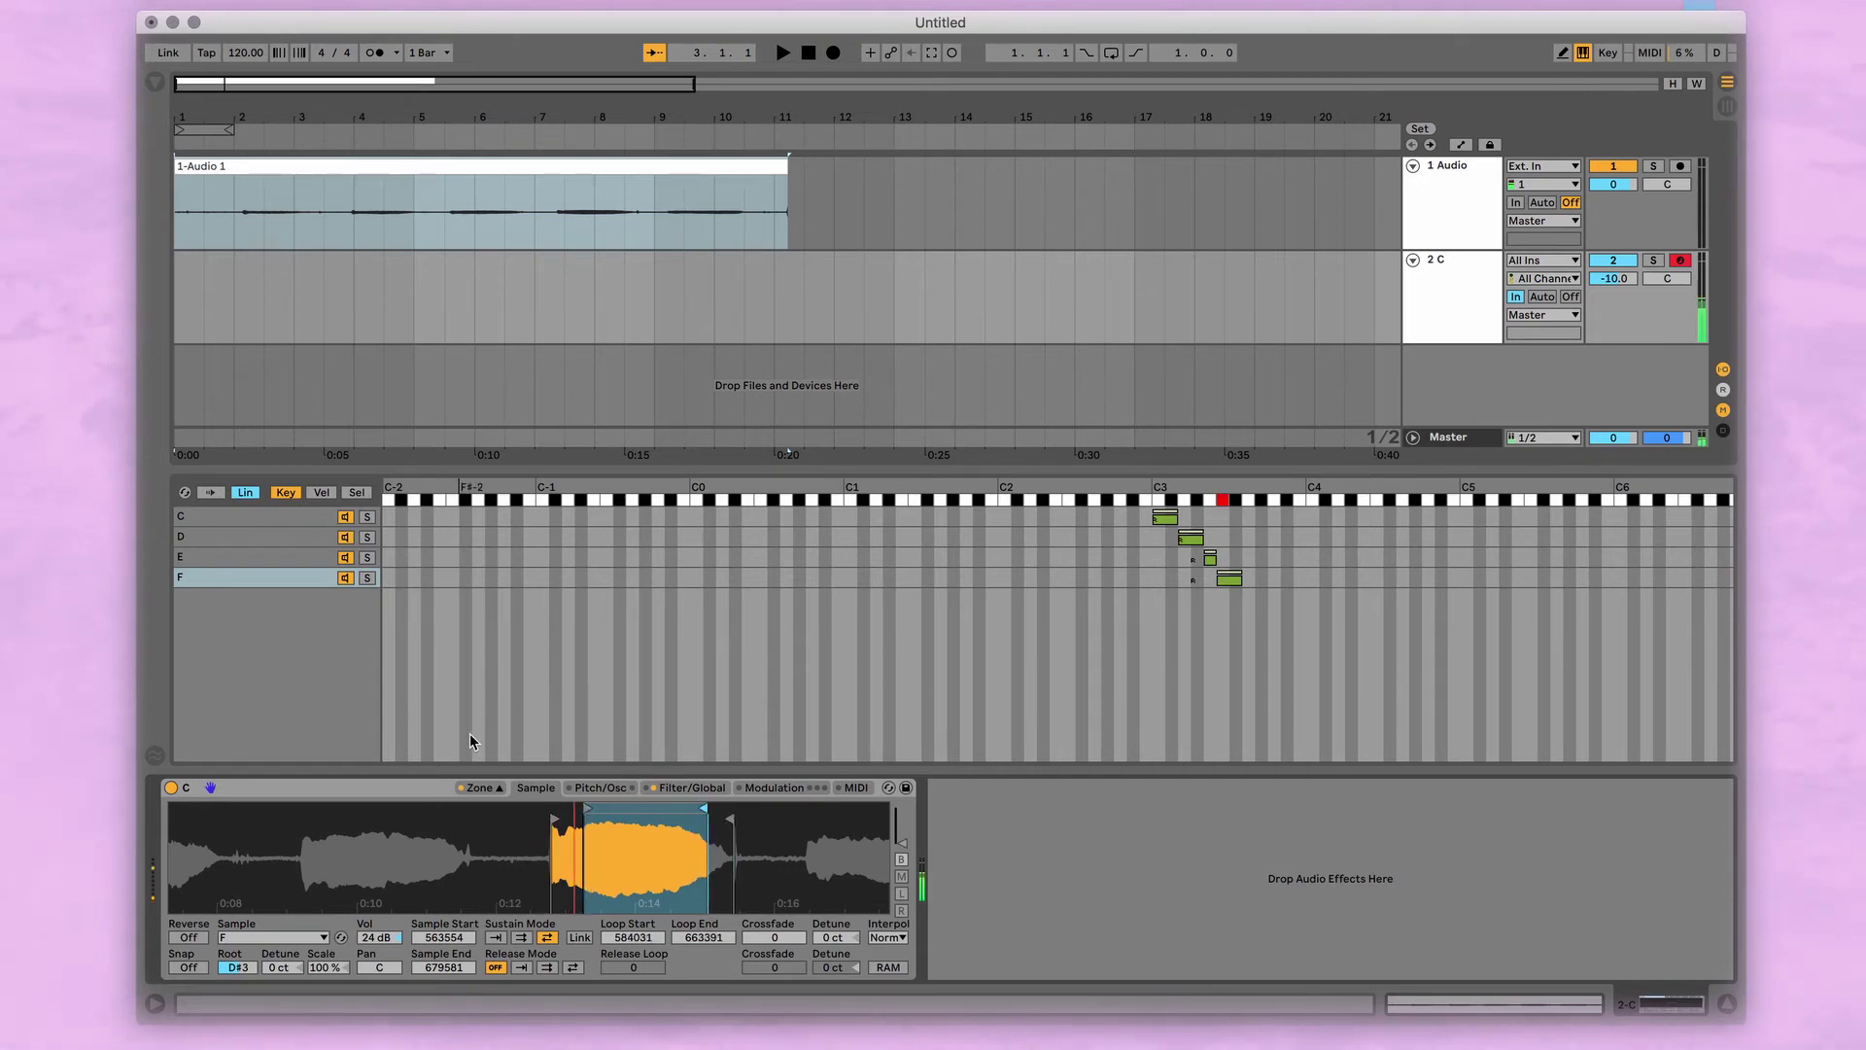
pyautogui.press('t')
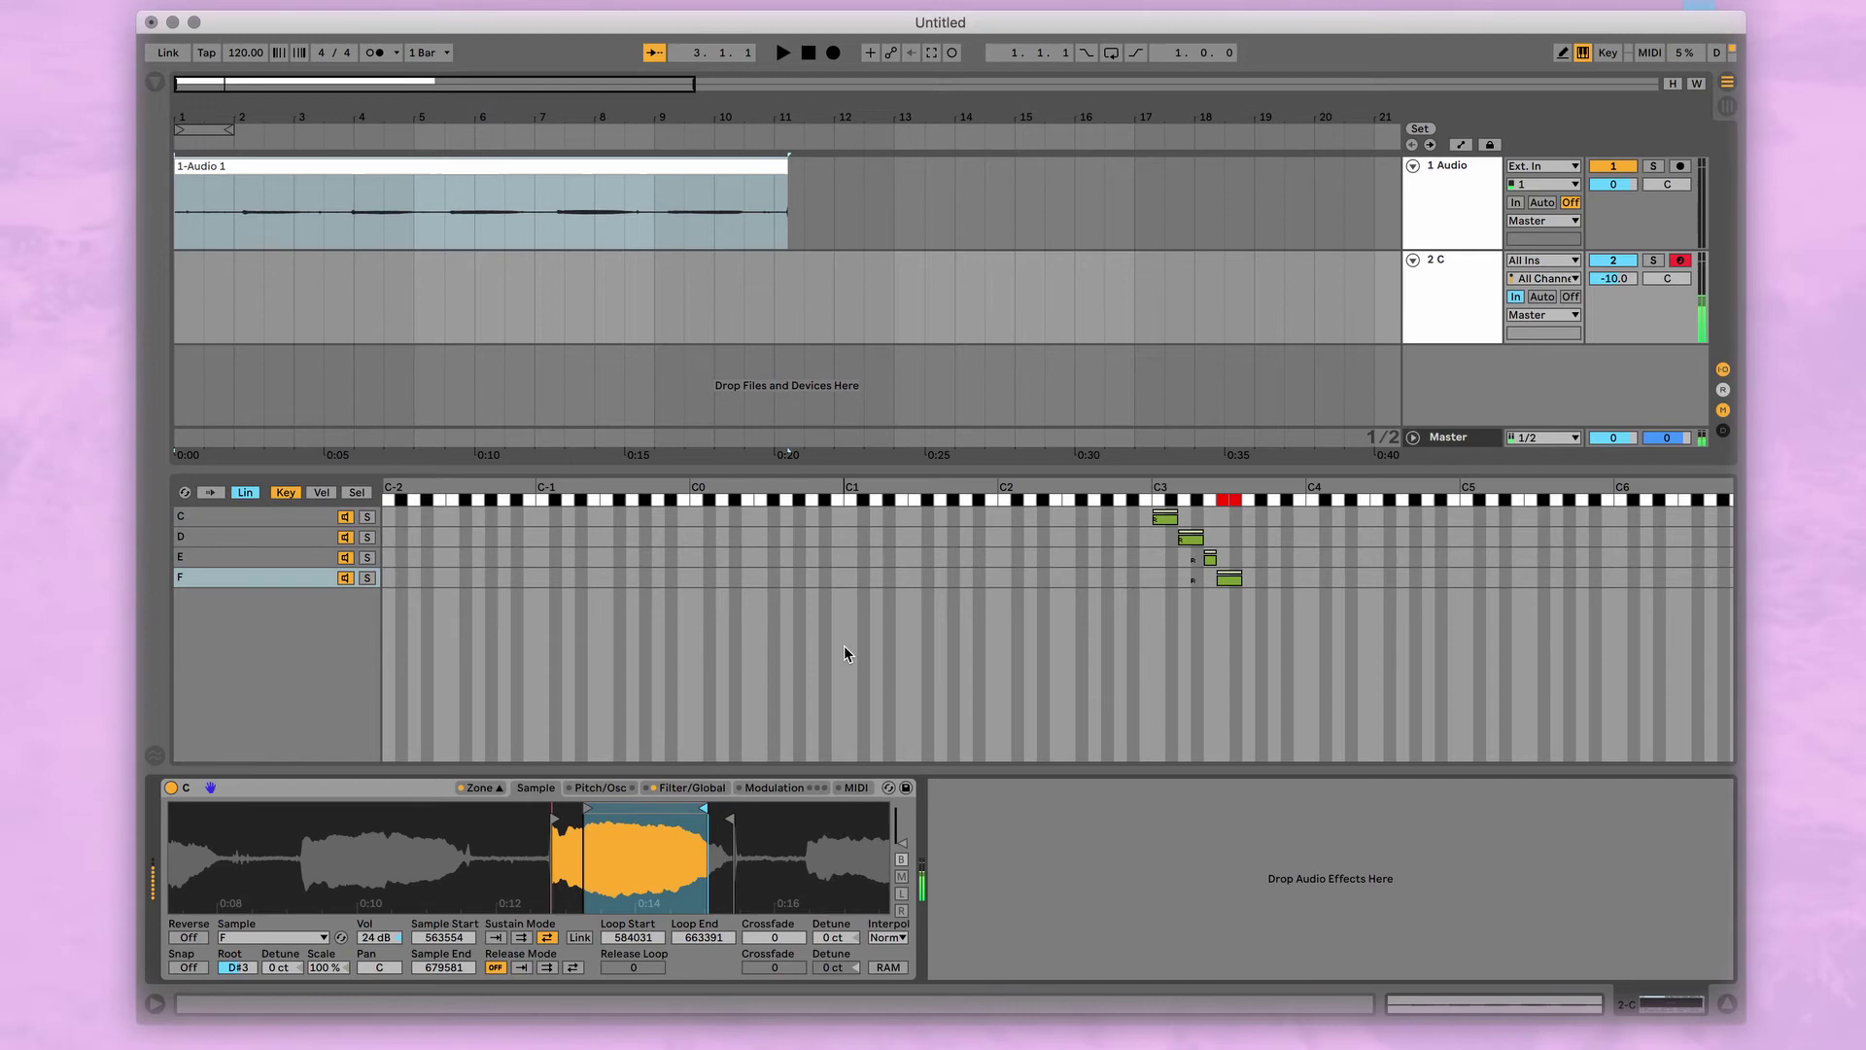
pyautogui.press('s')
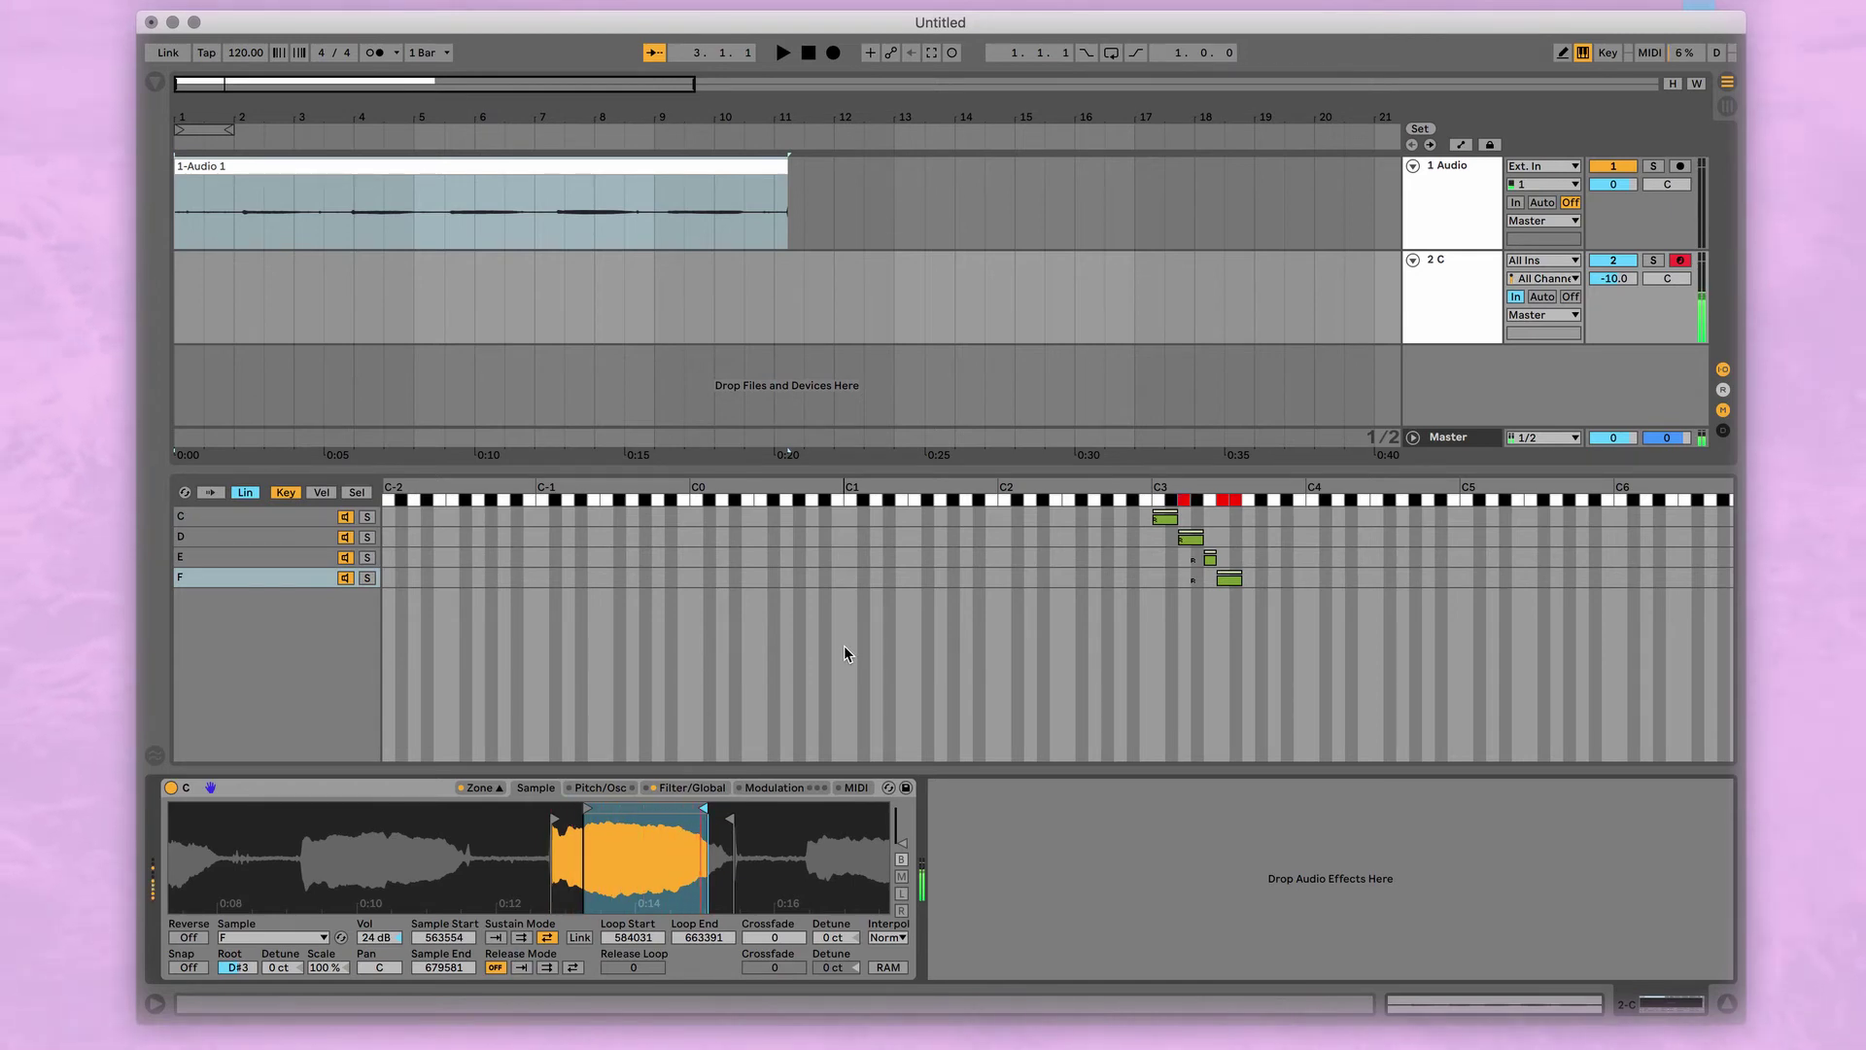
pyautogui.press('d')
pyautogui.press('a')
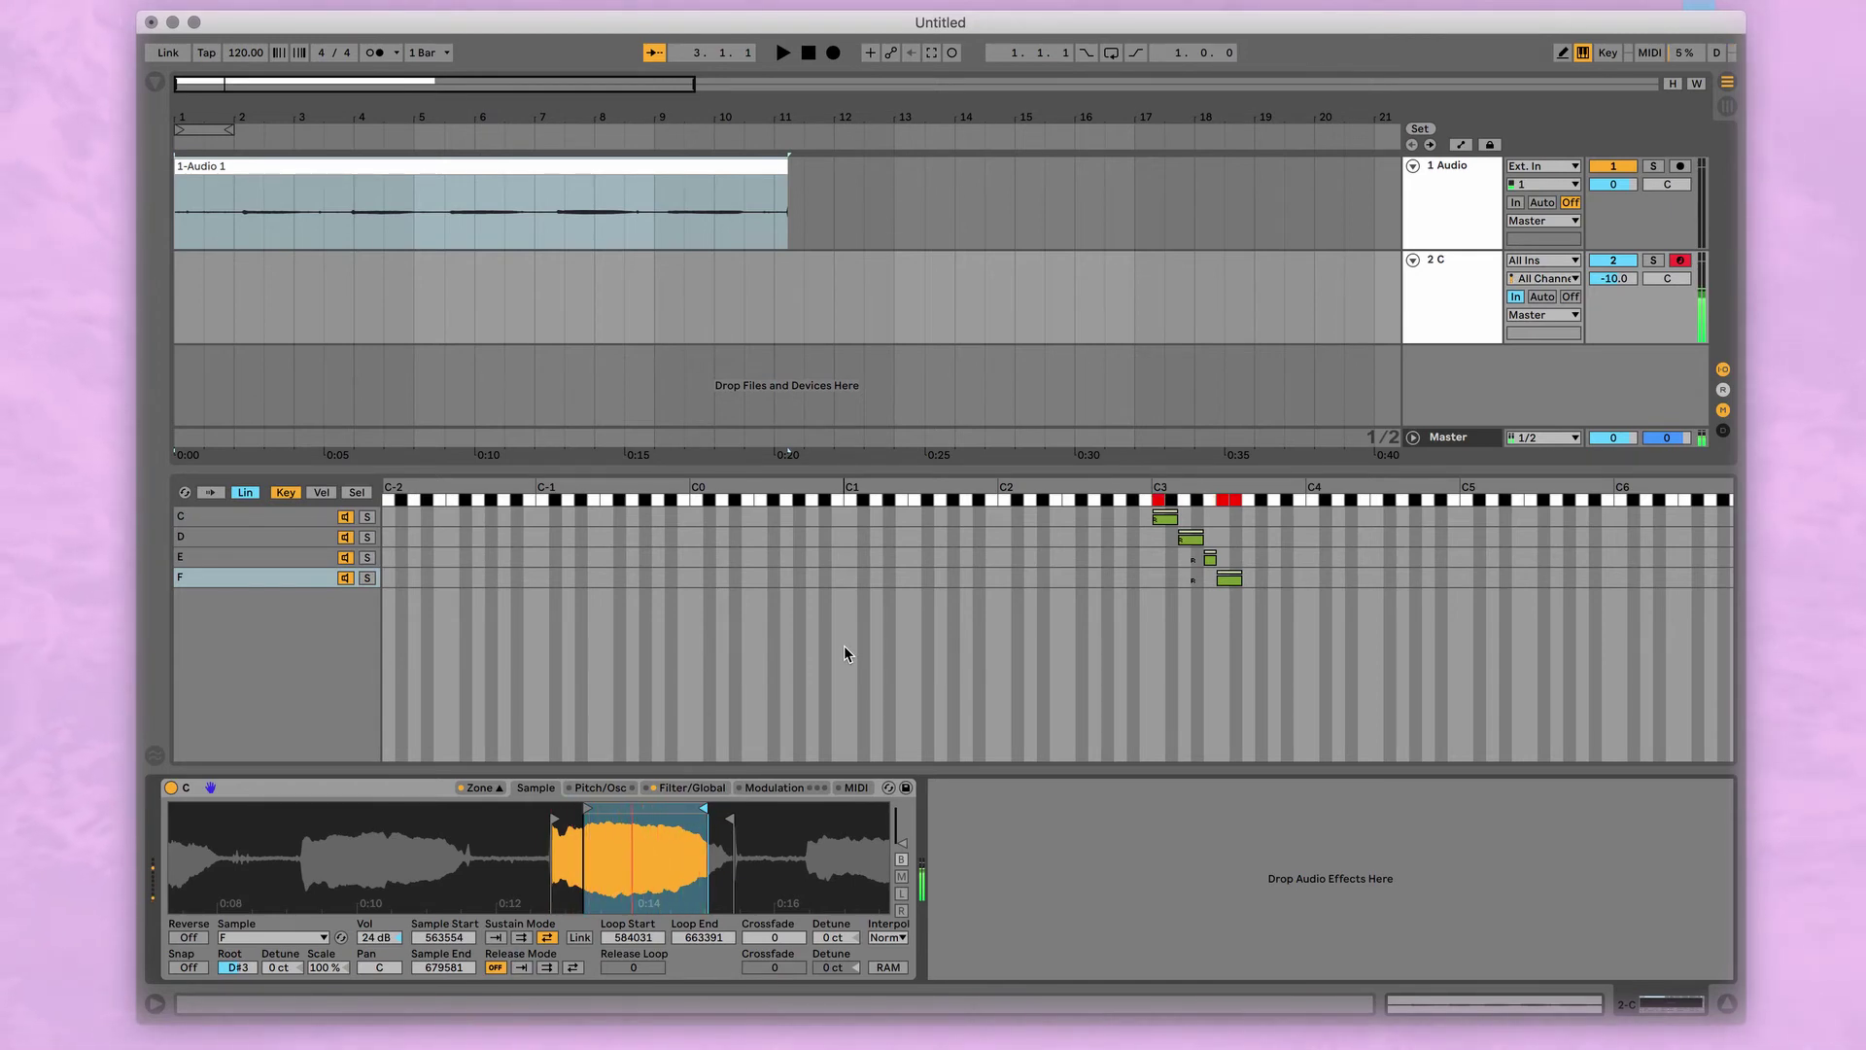
pyautogui.press('s')
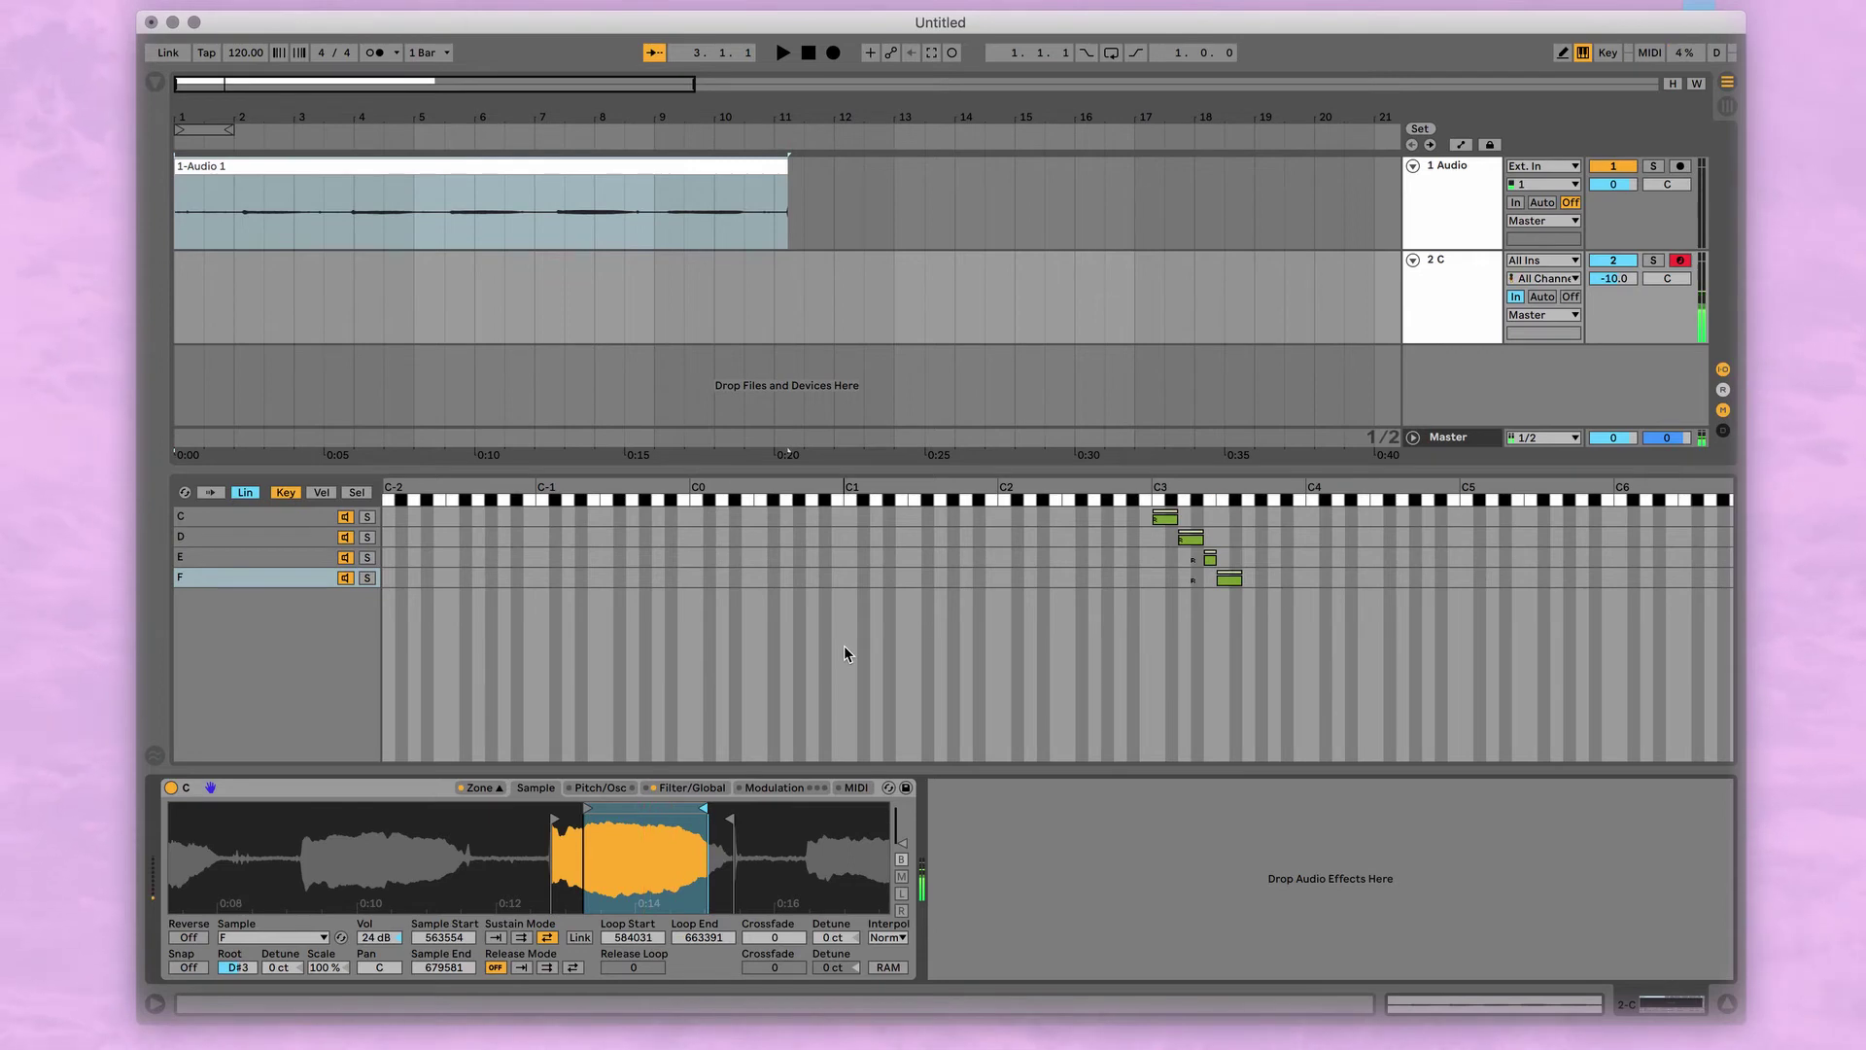
# Duplicate layer F as a new layer named G and place its key zone on G3 to G#3
pyautogui.moveTo(661, 856); pyautogui.dragTo(661, 816)
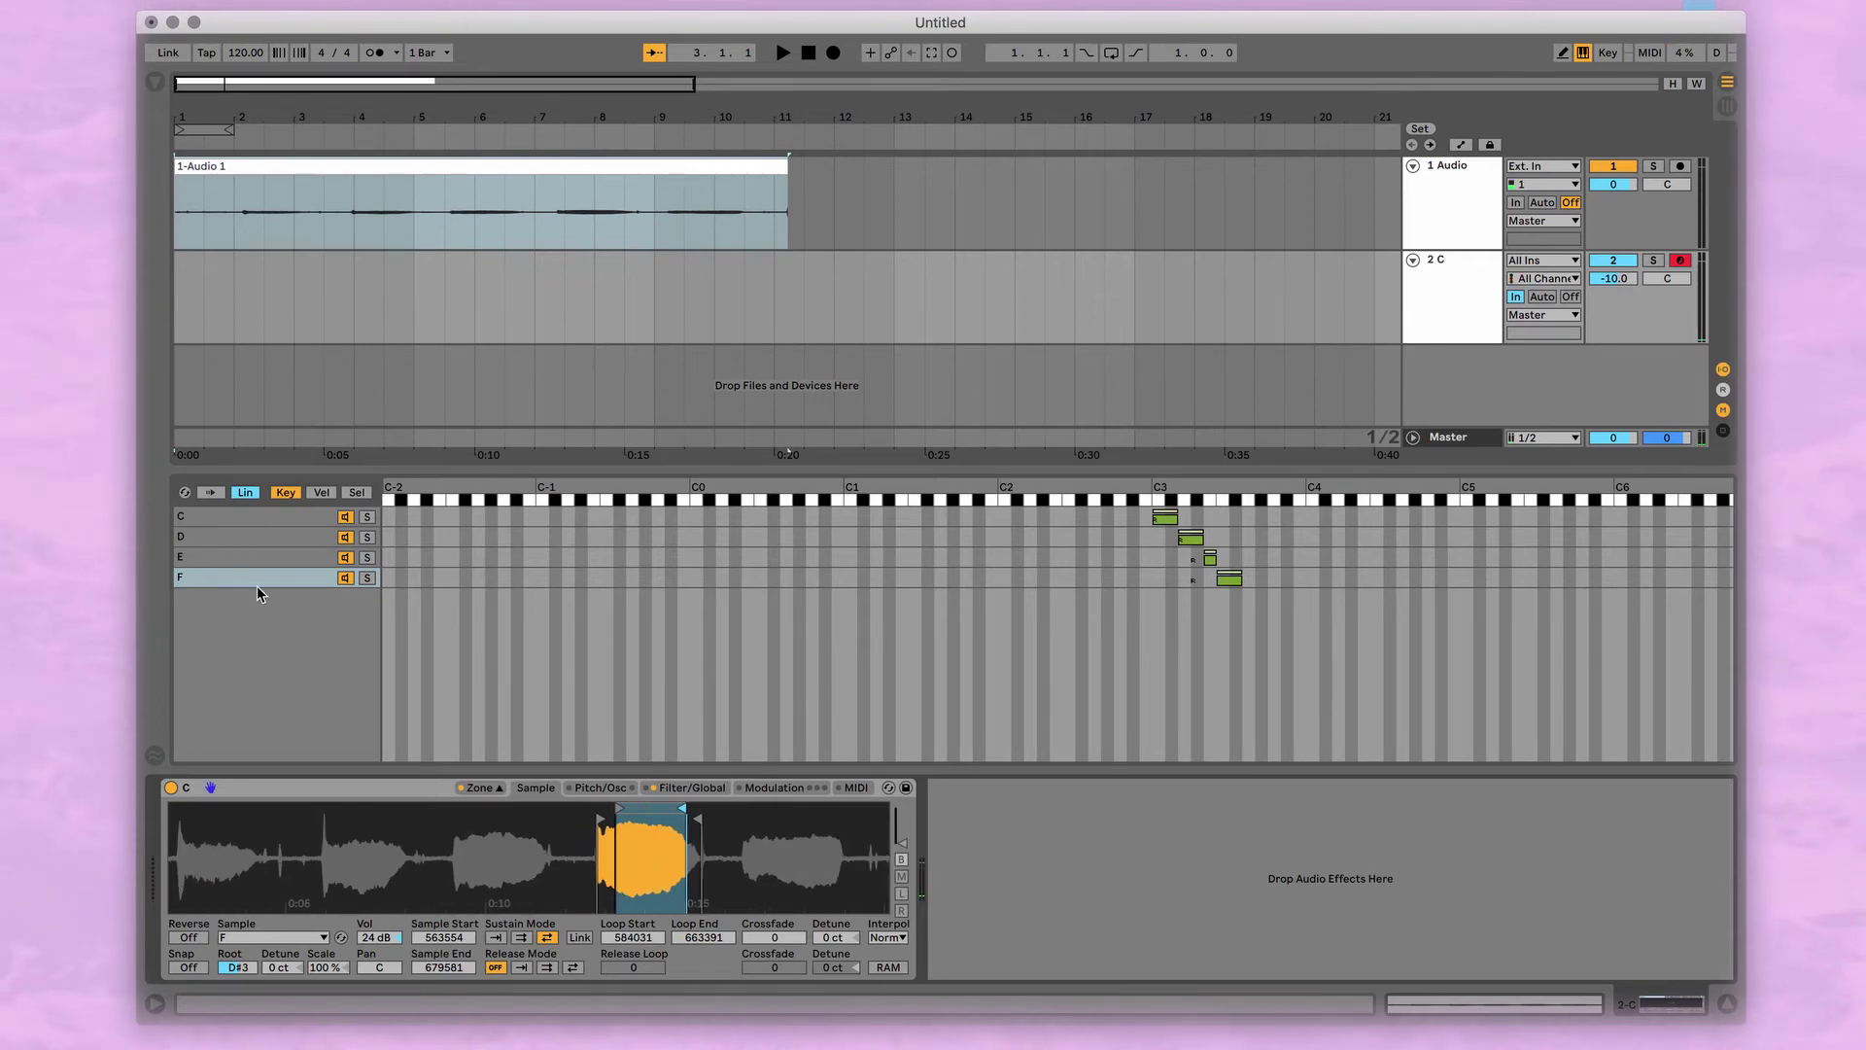
pyautogui.rightClick(217, 581)
pyautogui.click(207, 604)
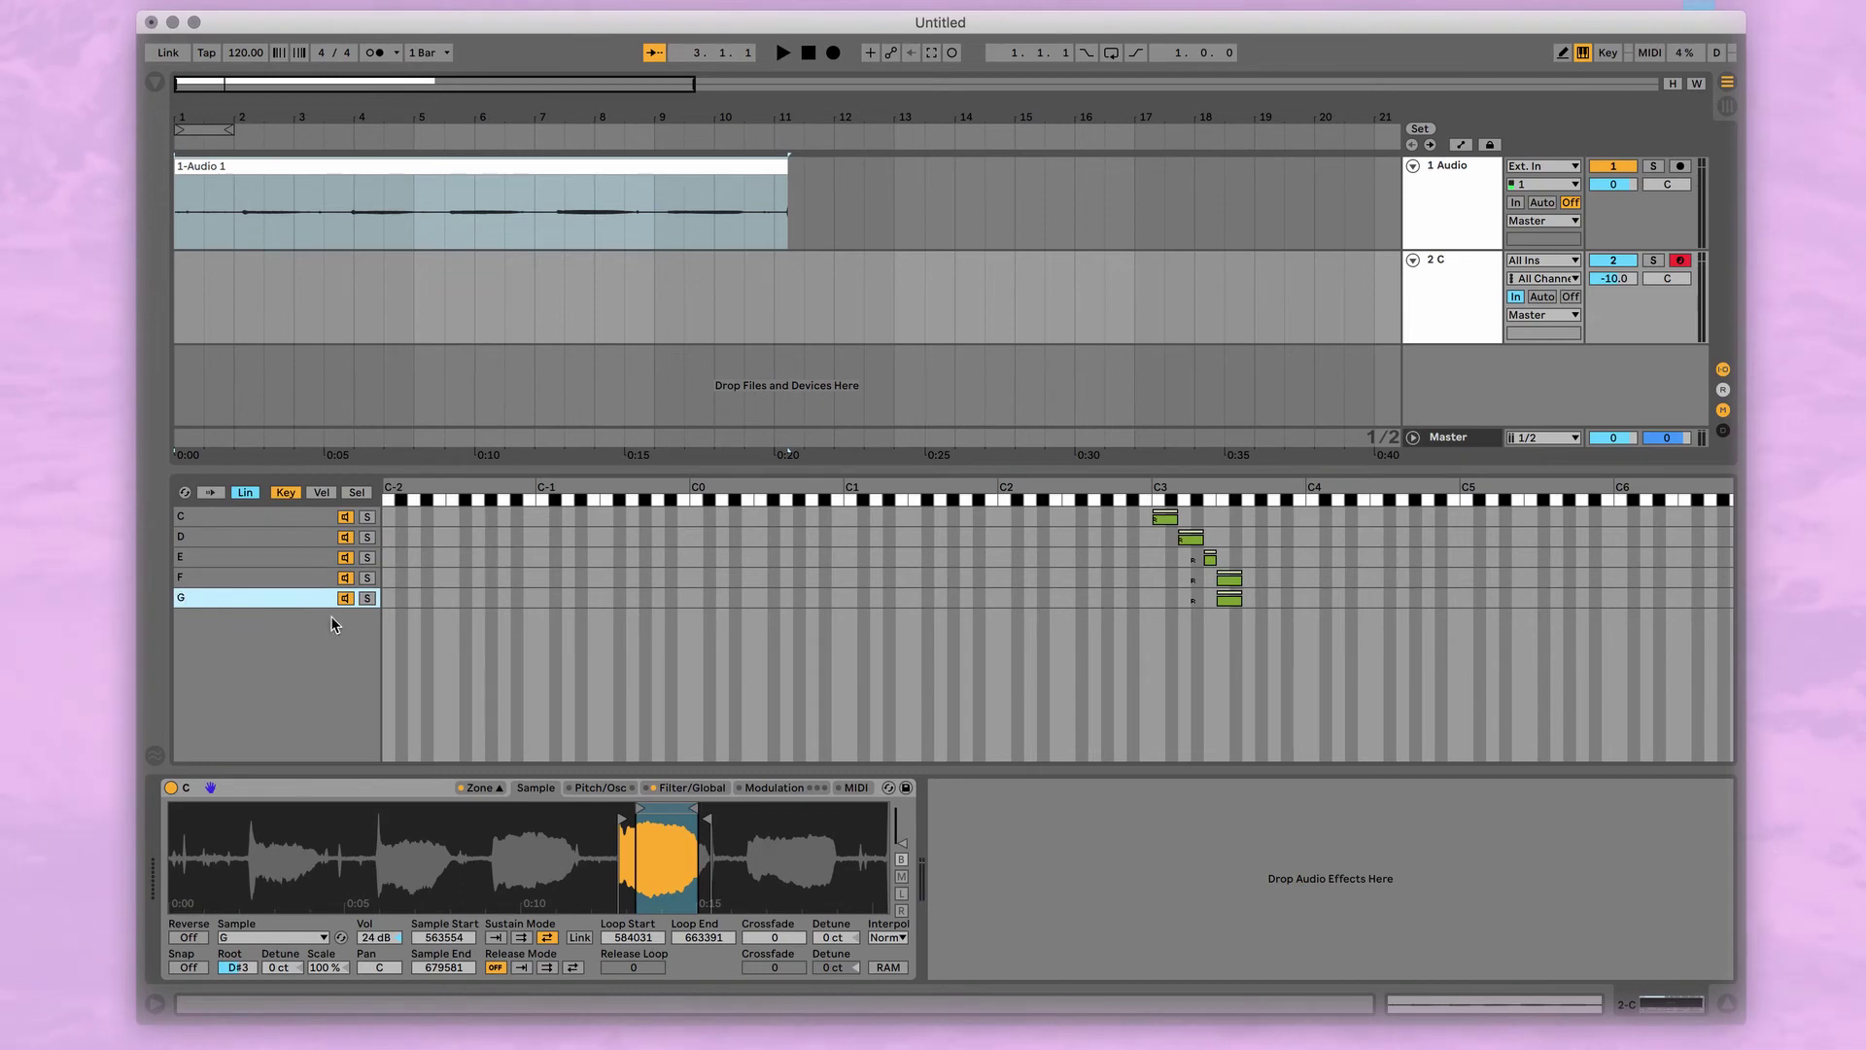
pyautogui.moveTo(1221, 604); pyautogui.dragTo(1245, 605)
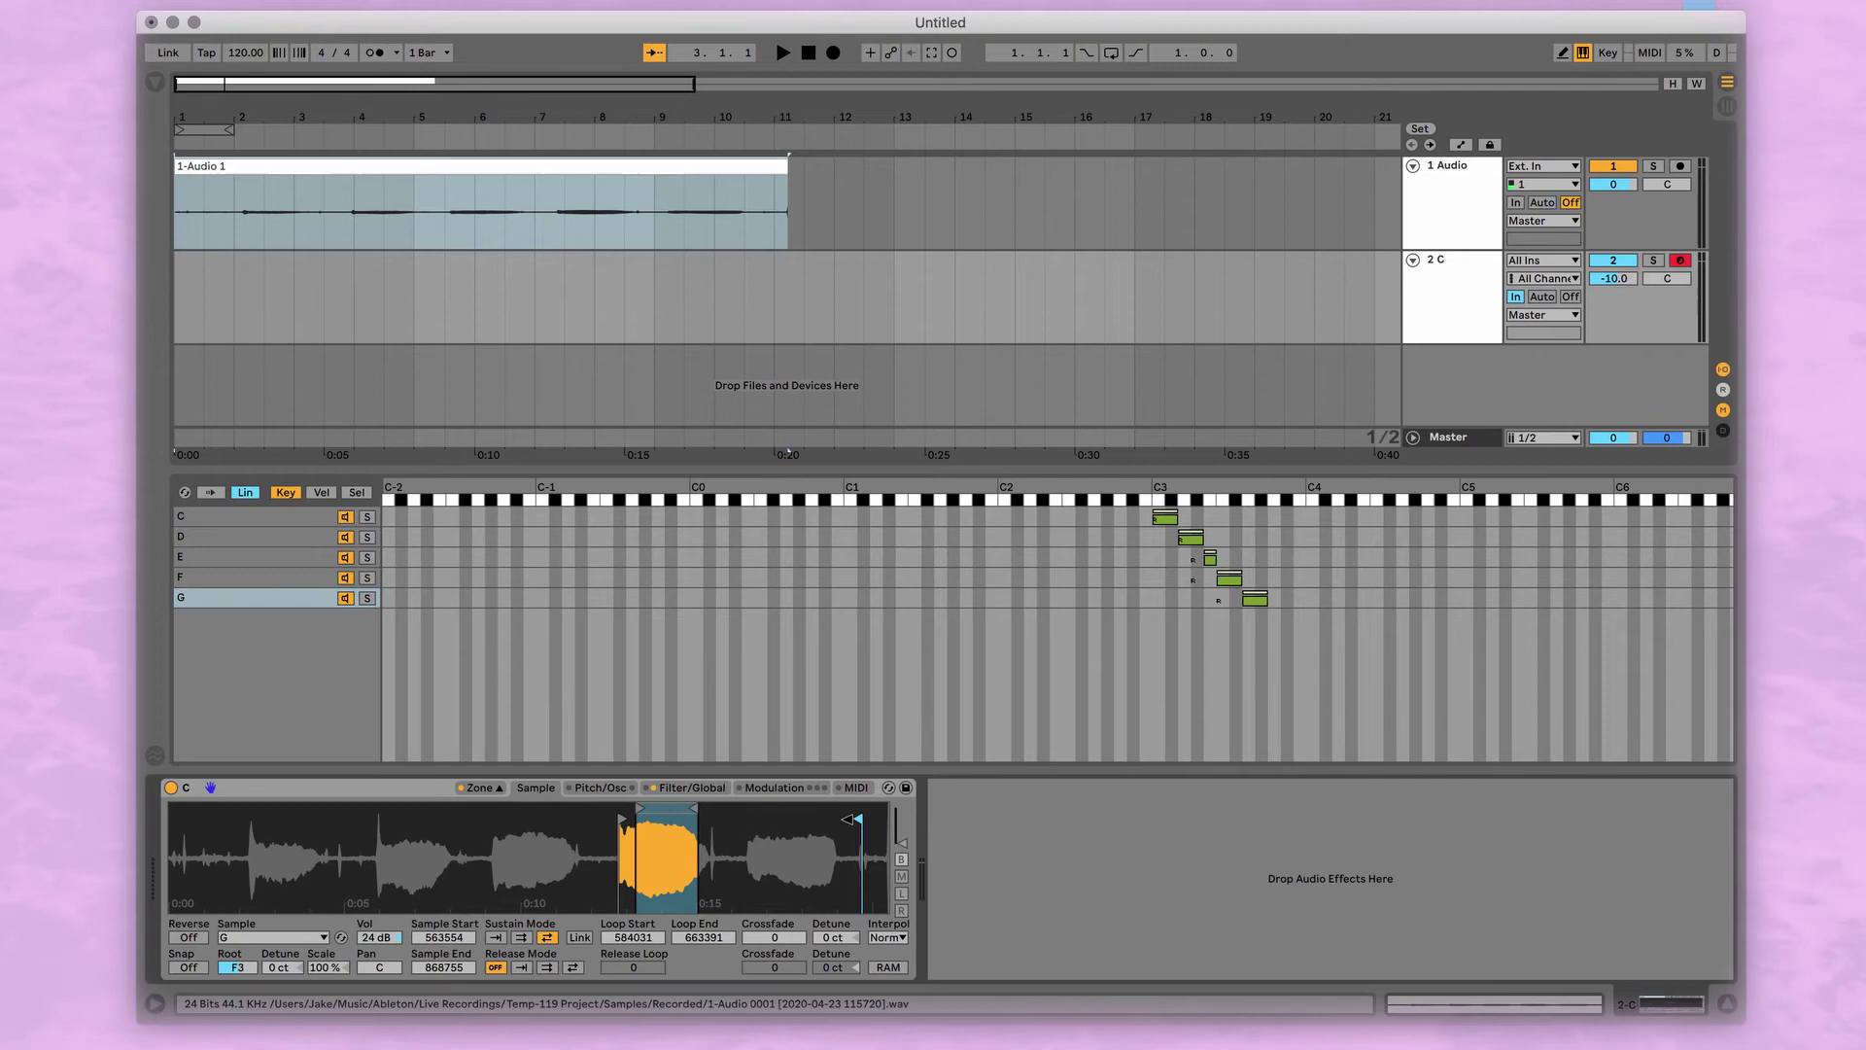
# Move layer G's markers onto the fifth recorded note, with sample range 725804 to 852667 and sustain loop 763681 to 825612
pyautogui.moveTo(663, 809); pyautogui.dragTo(782, 808)
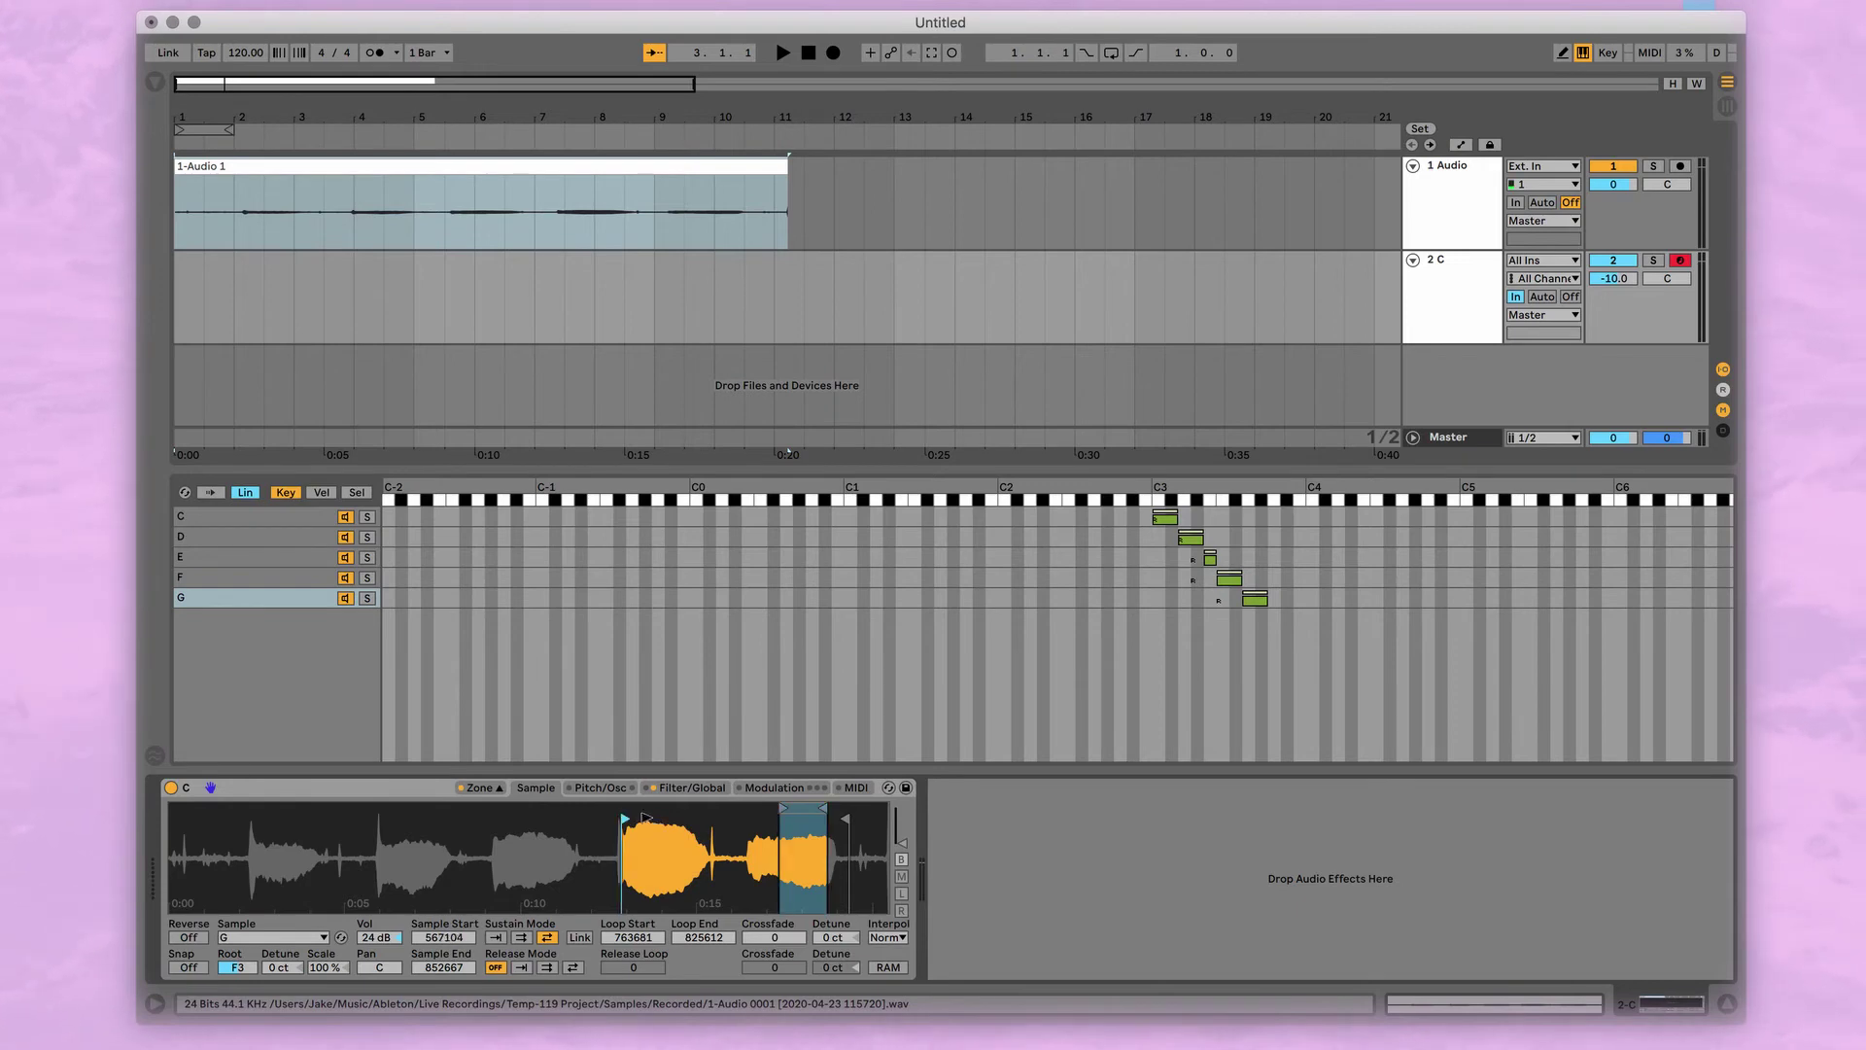
pyautogui.moveTo(624, 821)
pyautogui.mouseDown()
pyautogui.moveTo(763, 819)
pyautogui.moveTo(759, 904)
pyautogui.mouseUp()
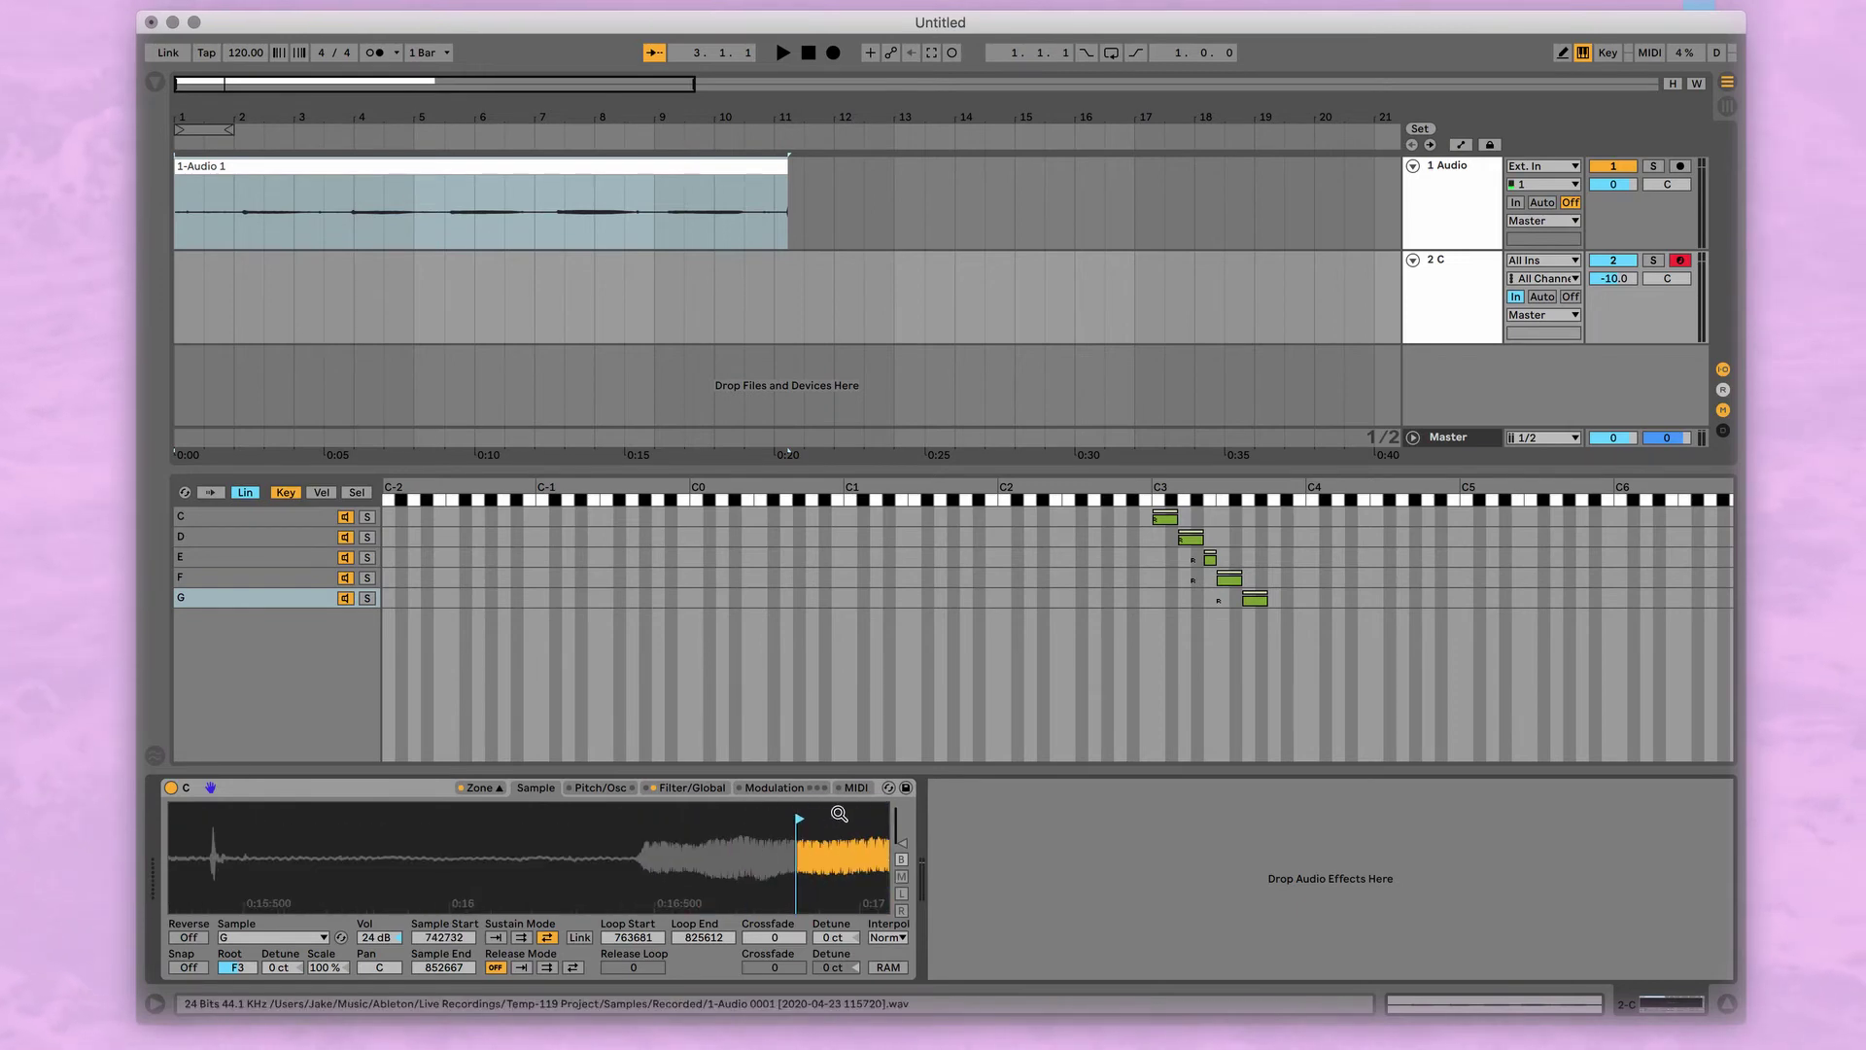
pyautogui.moveTo(799, 820); pyautogui.dragTo(638, 820)
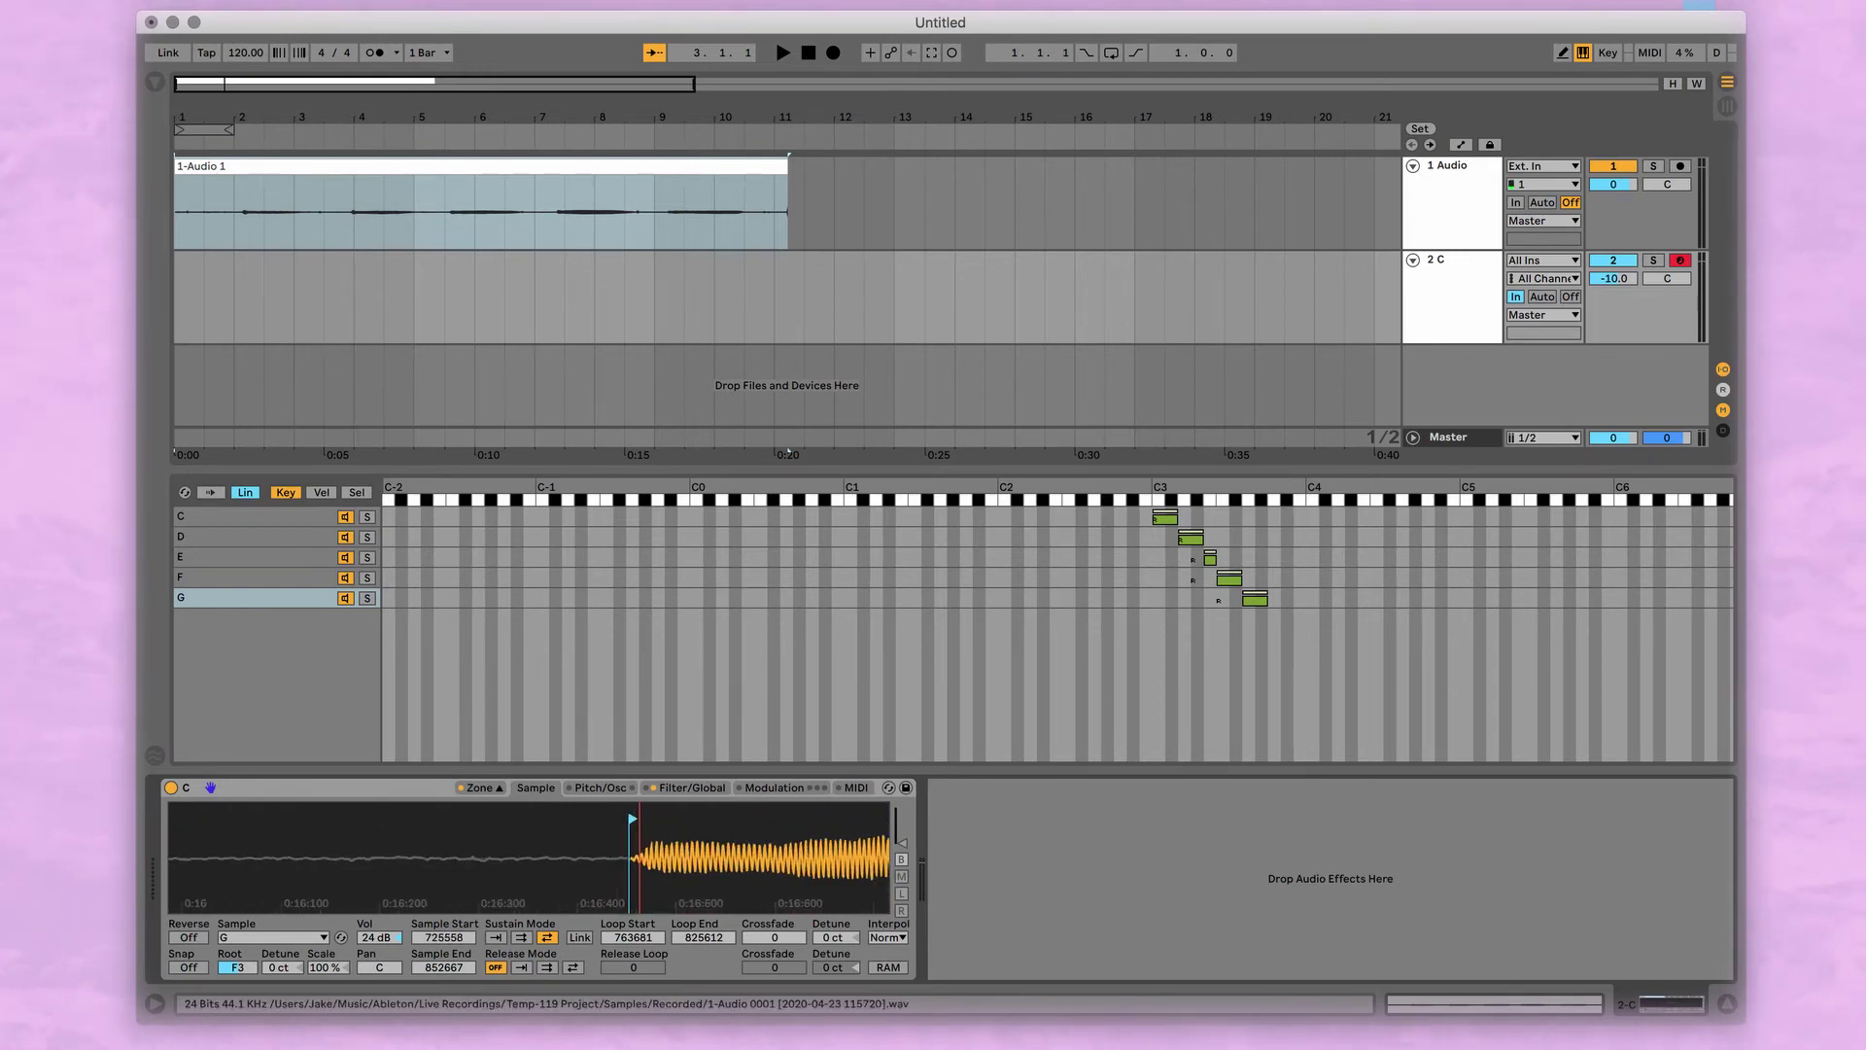
pyautogui.scroll(10, 641, 857)
pyautogui.moveTo(523, 820); pyautogui.dragTo(587, 819)
pyautogui.scroll(-10, 587, 855)
pyautogui.scroll(-8, 606, 856)
# While holding the G note, move layer G's loop start to 736868 and fine-tune its loop end to 825728
pyautogui.press('g')
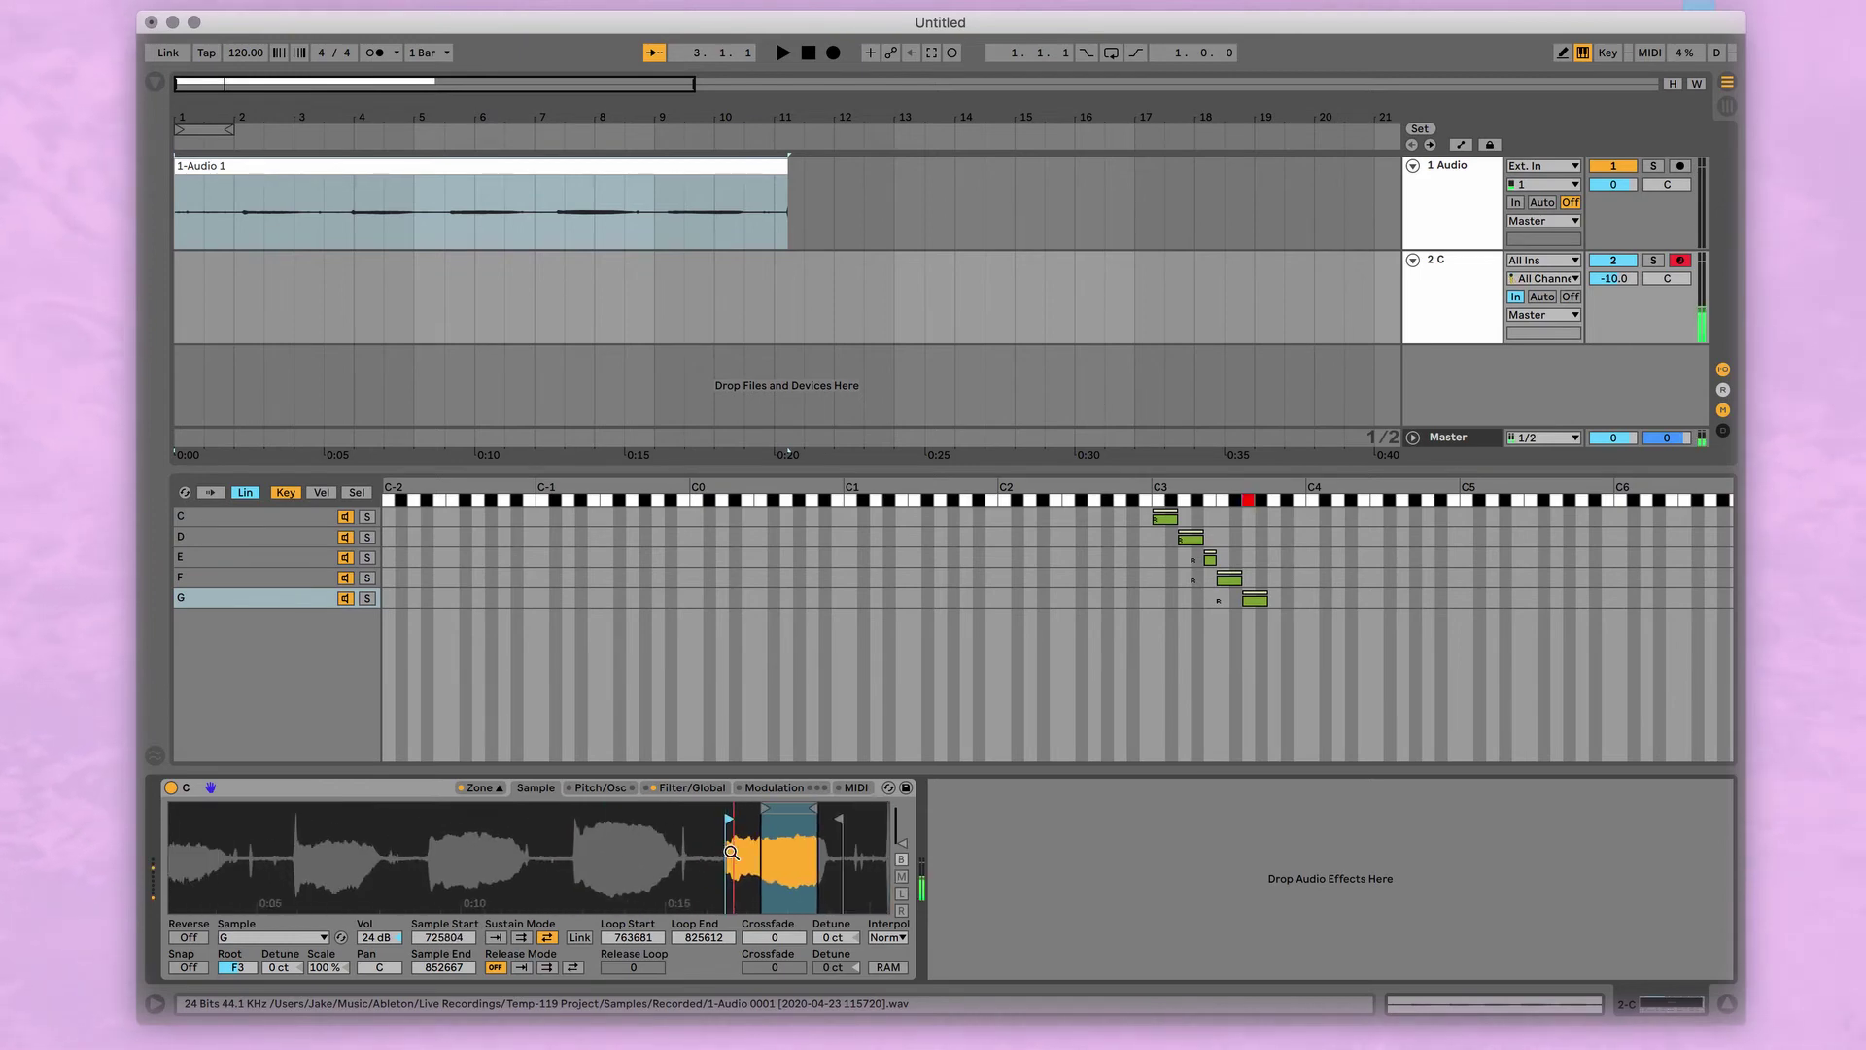
pyautogui.scroll(-2, 606, 856)
pyautogui.moveTo(782, 808)
pyautogui.mouseDown()
pyautogui.moveTo(737, 832)
pyautogui.moveTo(848, 846)
pyautogui.moveTo(830, 870)
pyautogui.moveTo(433, 909)
pyautogui.mouseUp()
pyautogui.moveTo(381, 808); pyautogui.dragTo(399, 810)
pyautogui.scroll(-10, 570, 847)
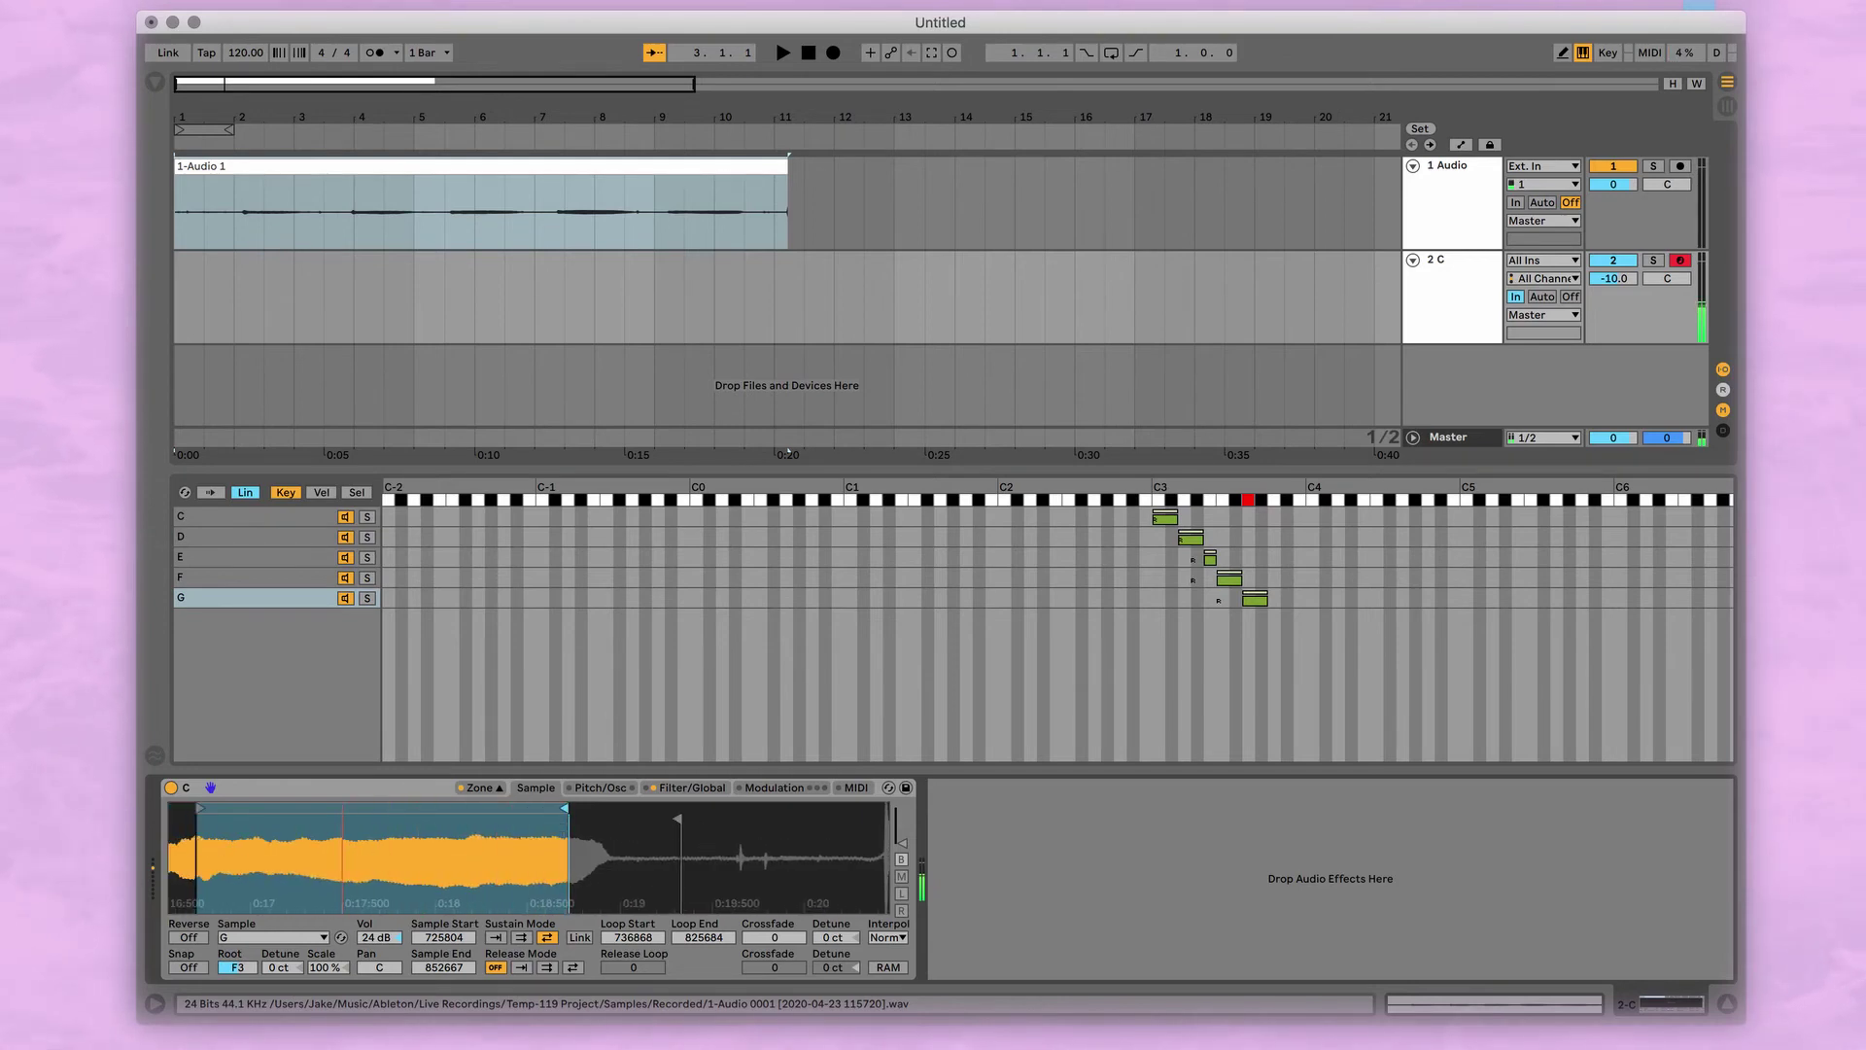
pyautogui.scroll(10, 506, 806)
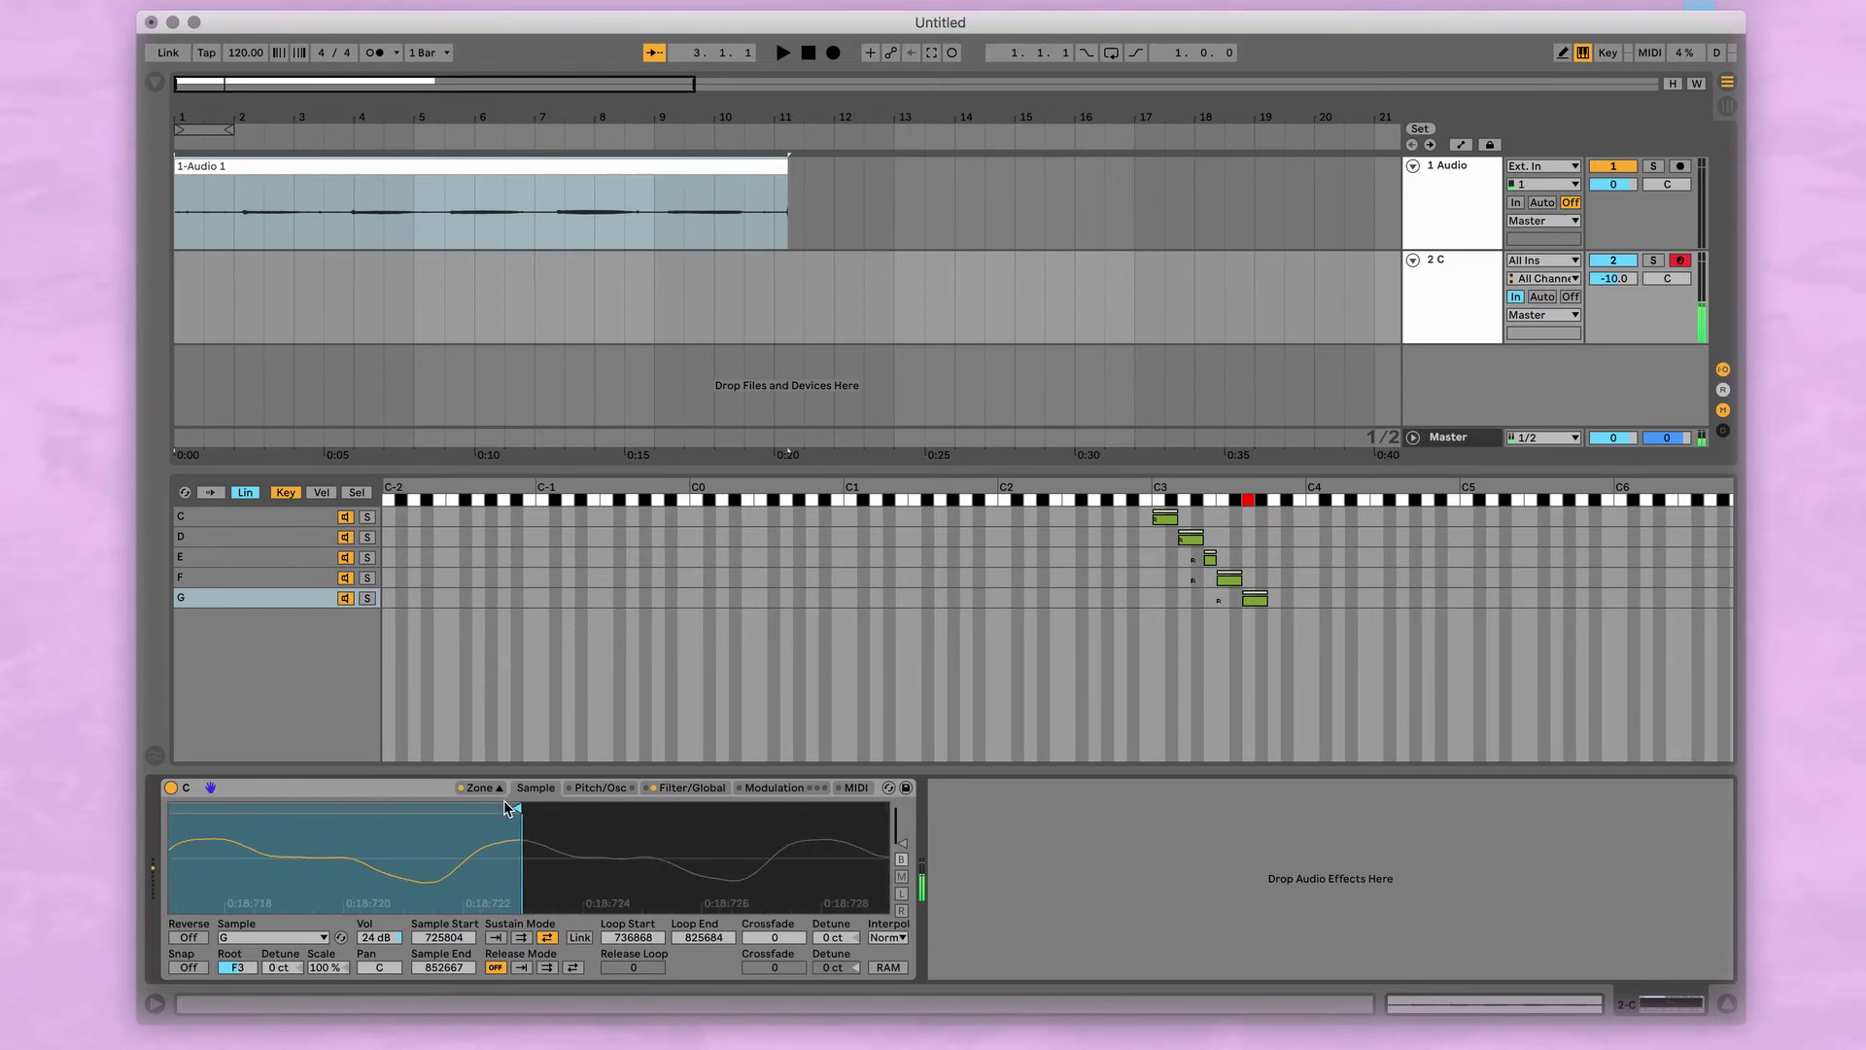
pyautogui.moveTo(524, 803); pyautogui.dragTo(570, 807)
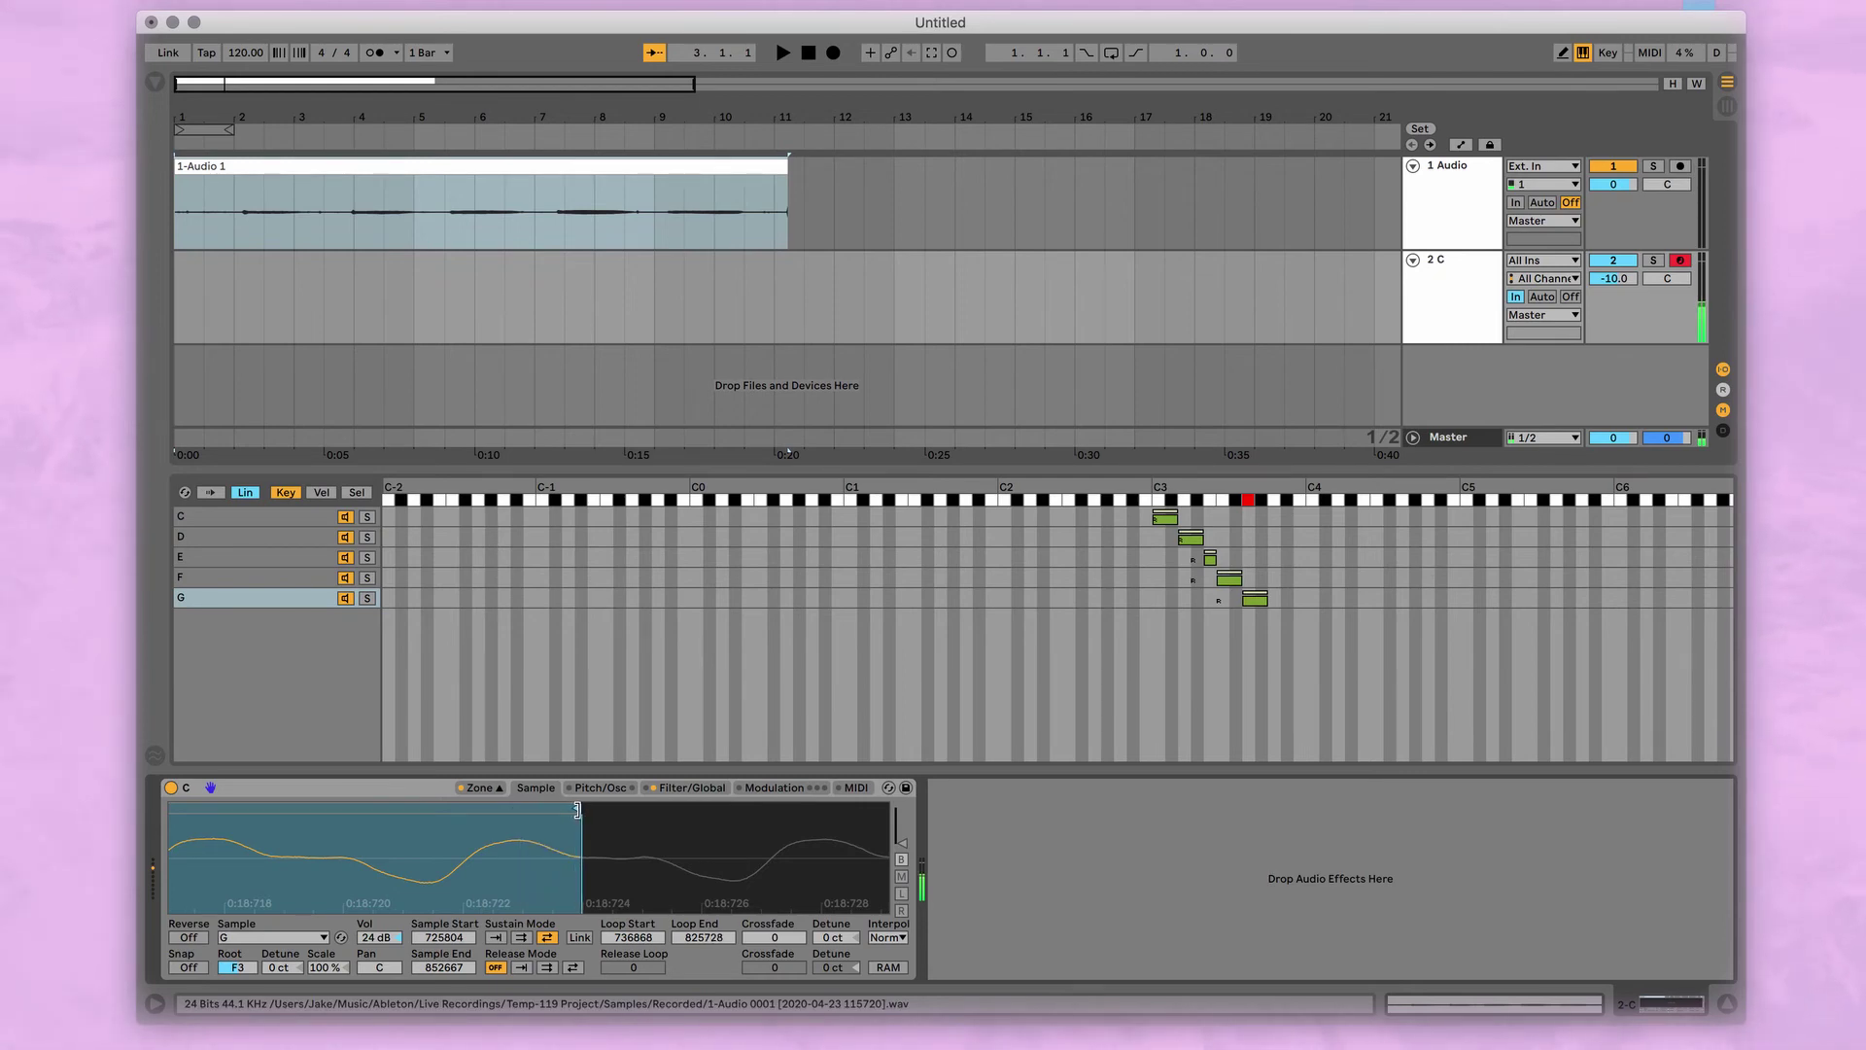
# Fine-tune layer G's loop start to 736942 at a matching point in the waveform
pyautogui.scroll(-10, 389, 837)
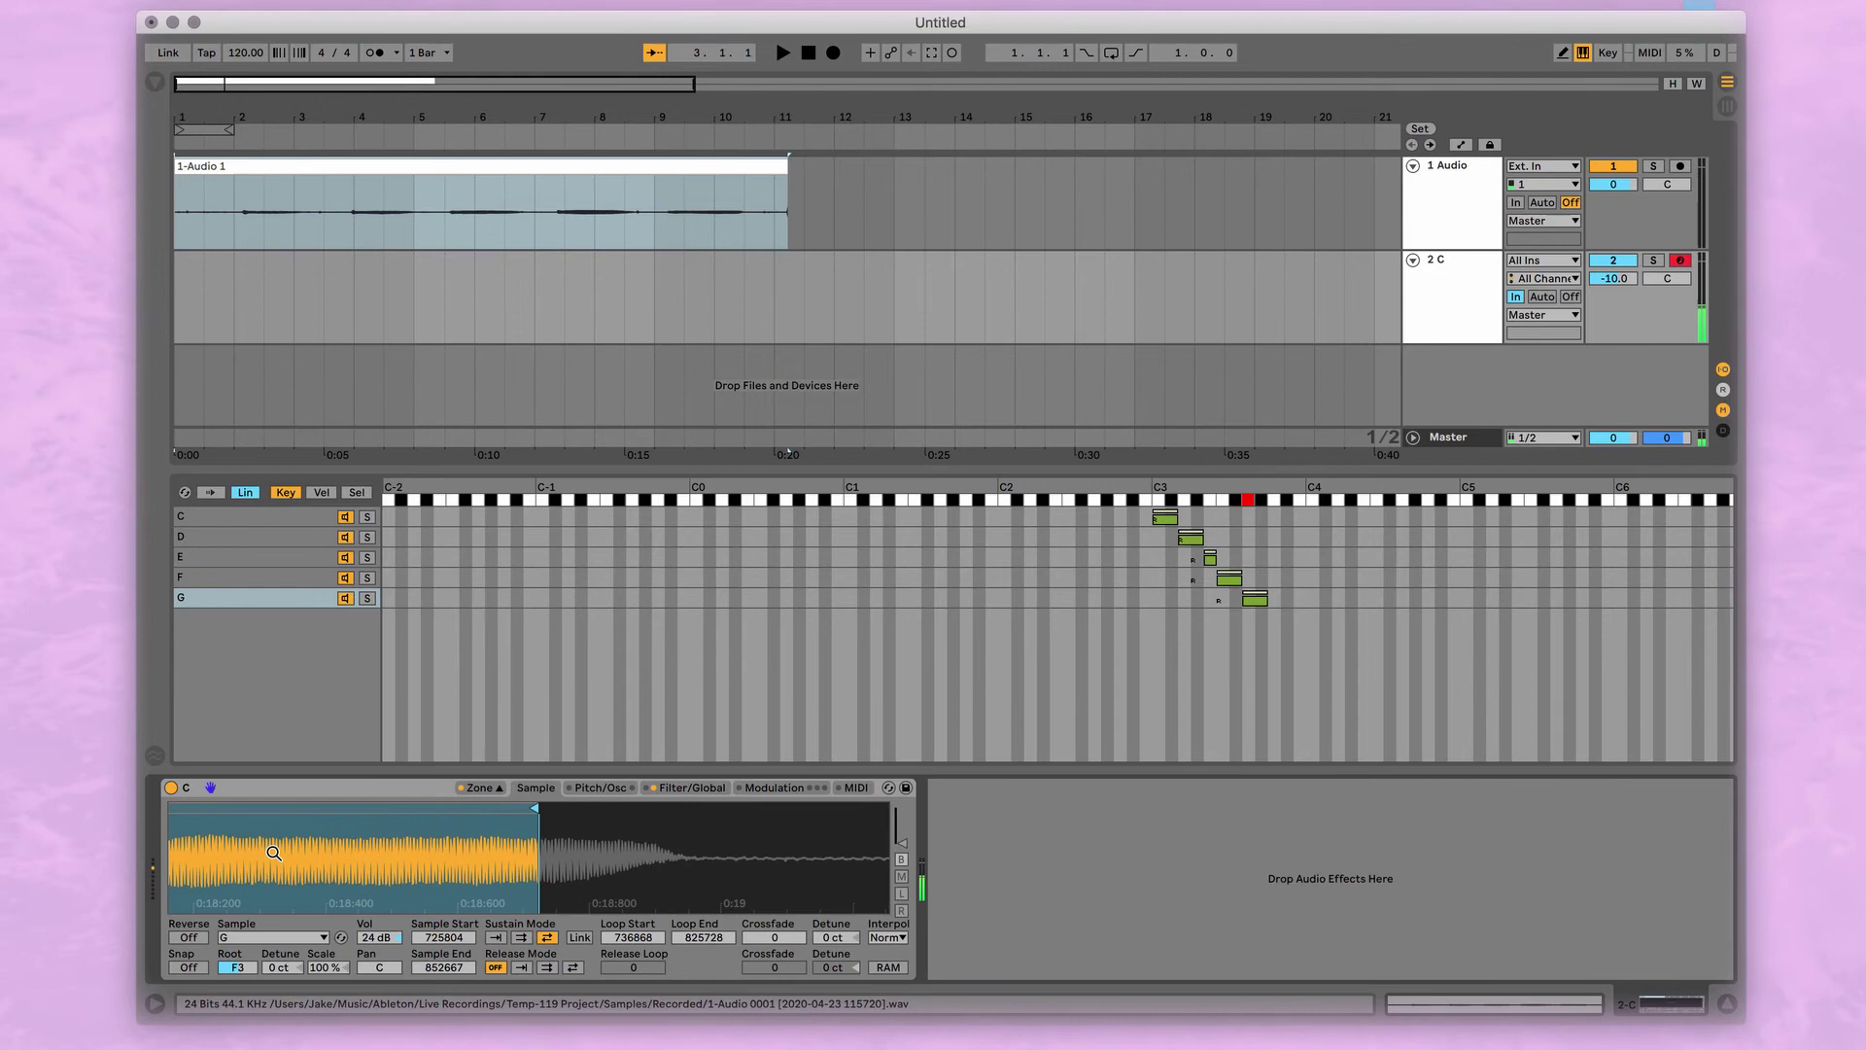
pyautogui.hscroll(-5, 392, 868)
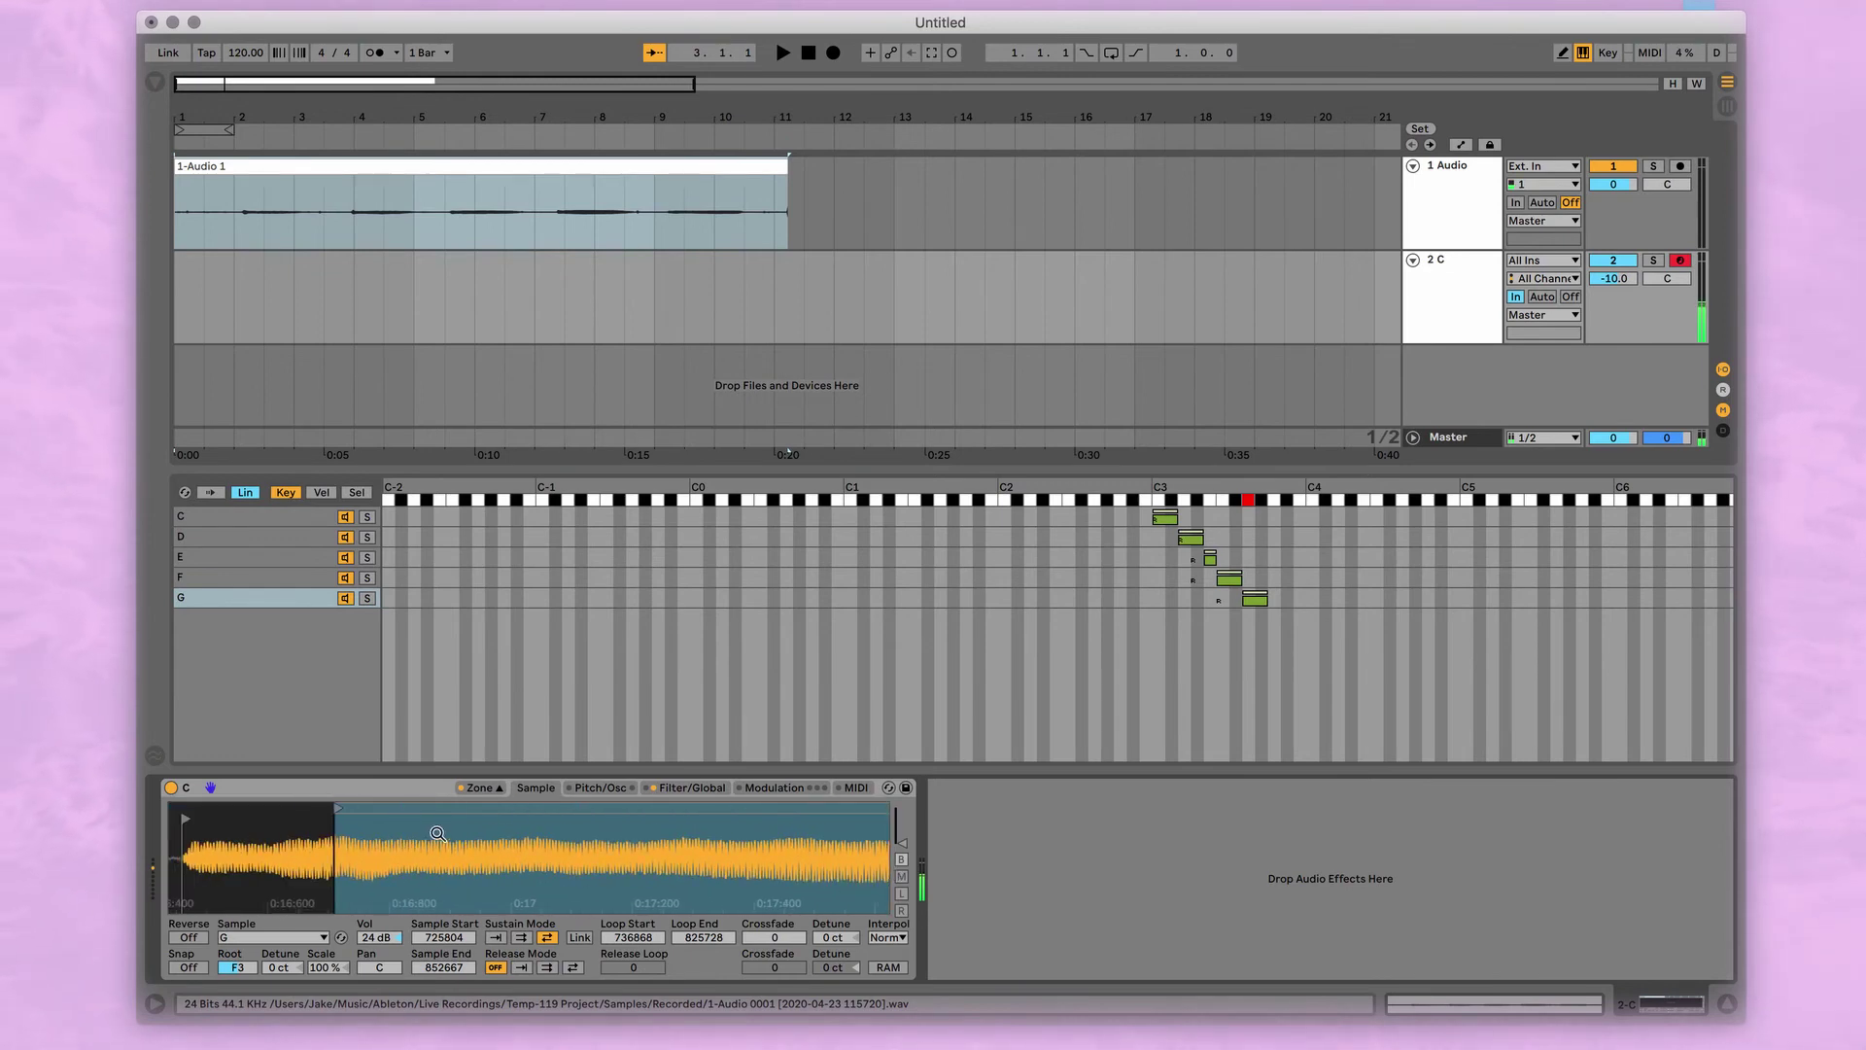
pyautogui.scroll(15, 428, 856)
pyautogui.moveTo(518, 807)
pyautogui.mouseDown()
pyautogui.moveTo(550, 809)
pyautogui.moveTo(534, 807)
pyautogui.mouseUp()
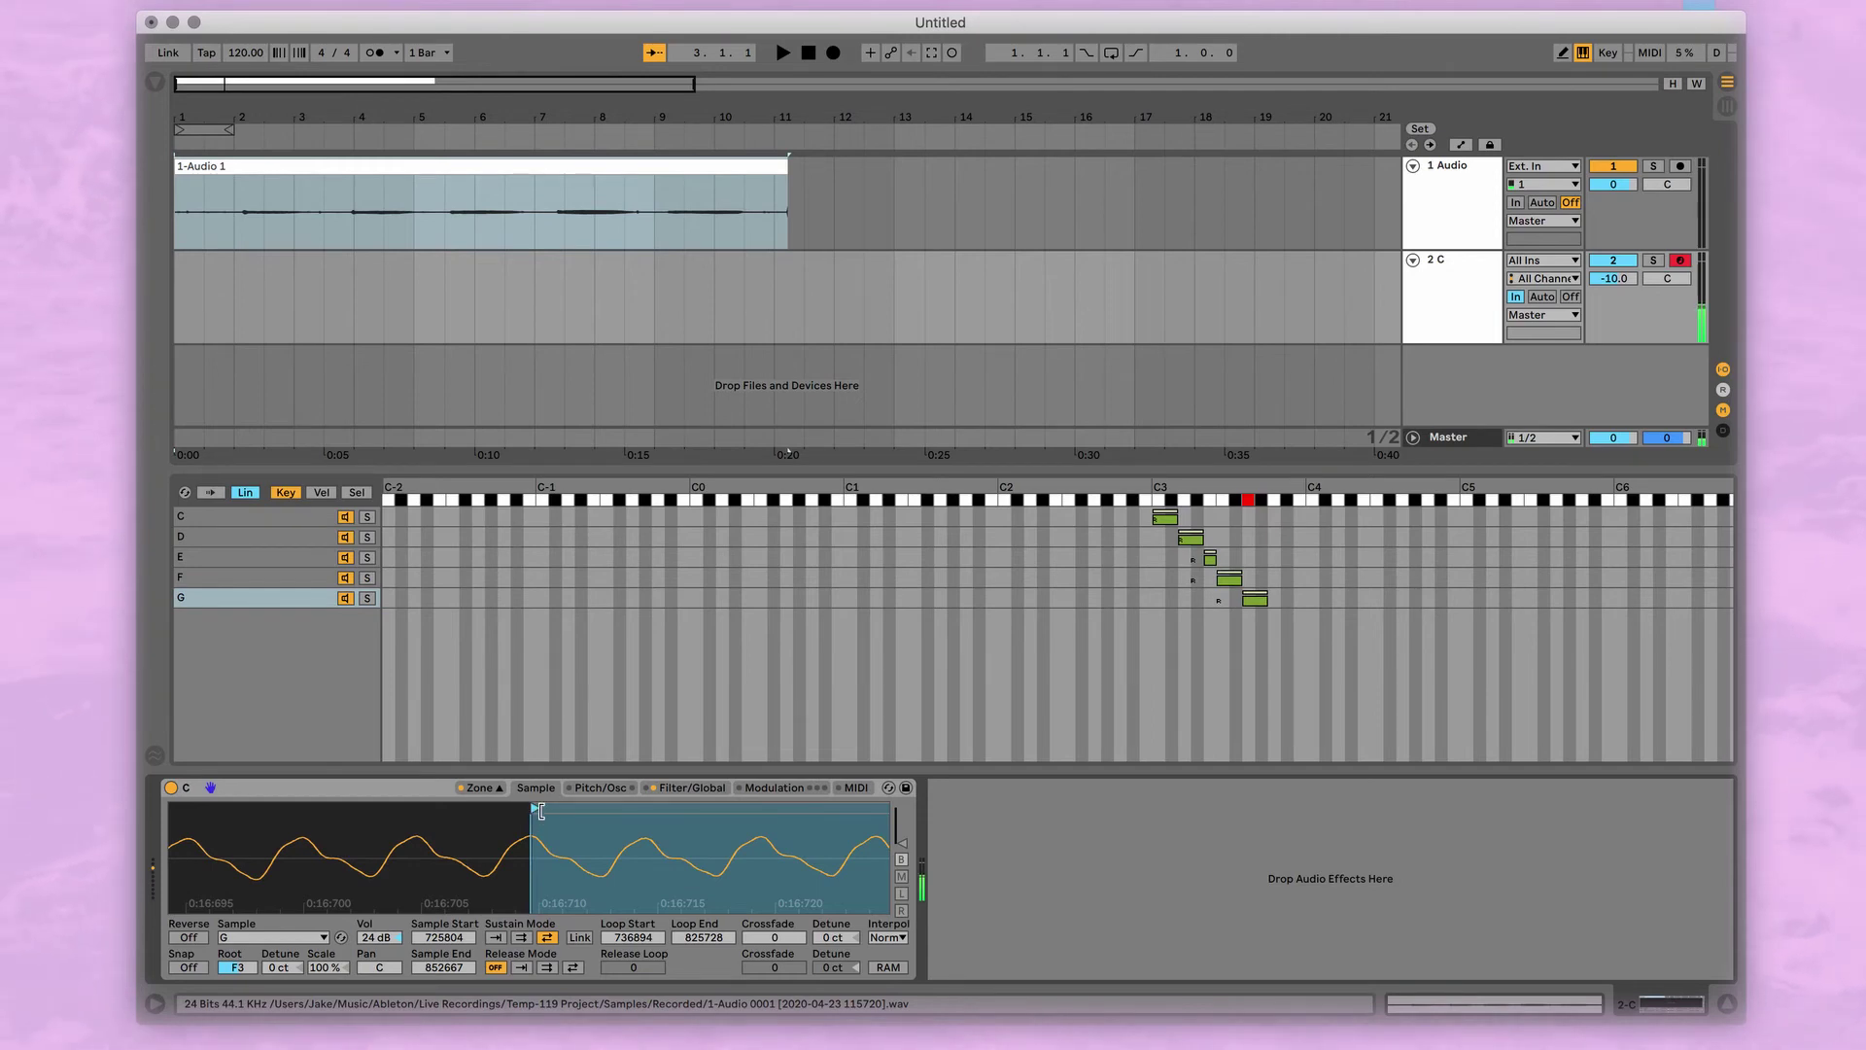
pyautogui.moveTo(537, 808); pyautogui.dragTo(560, 810)
pyautogui.moveTo(560, 875); pyautogui.dragTo(756, 839)
# Audition the C, D, E and F notes to compare how the layers are tuned
pyautogui.press('a')
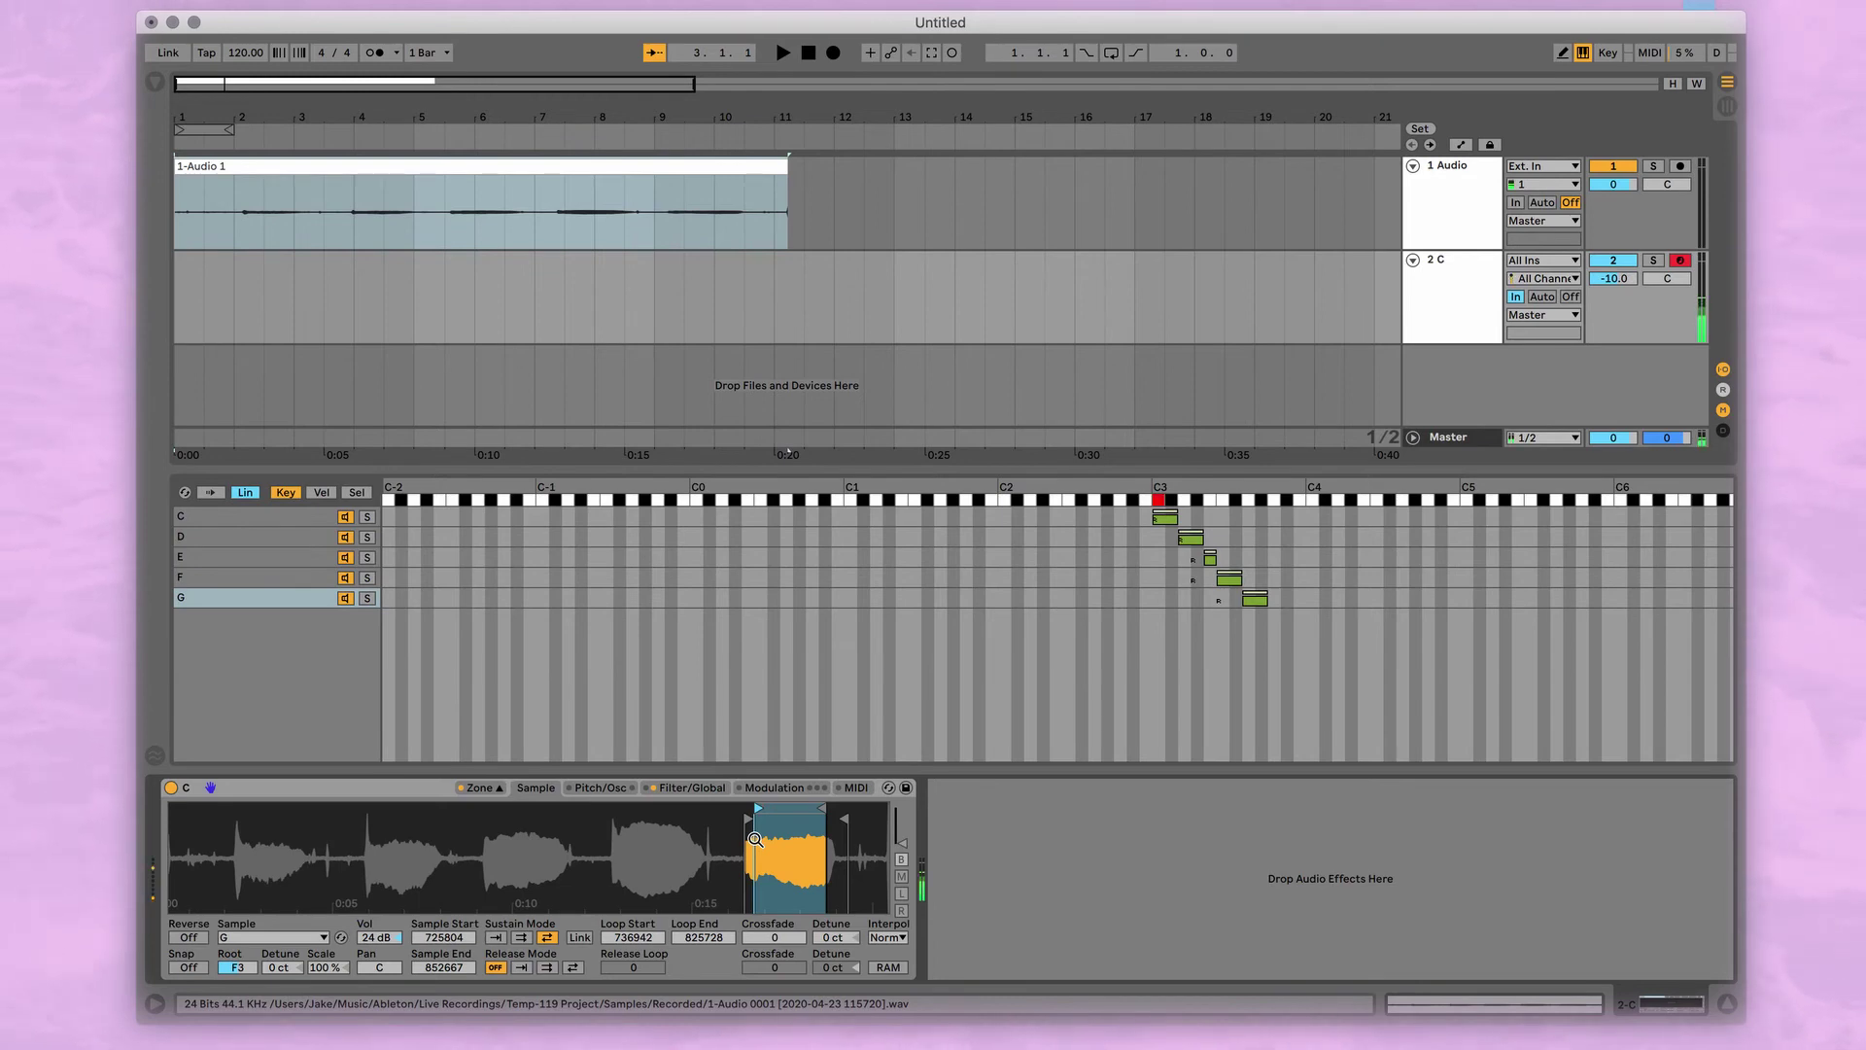
pyautogui.press('s')
pyautogui.press('d')
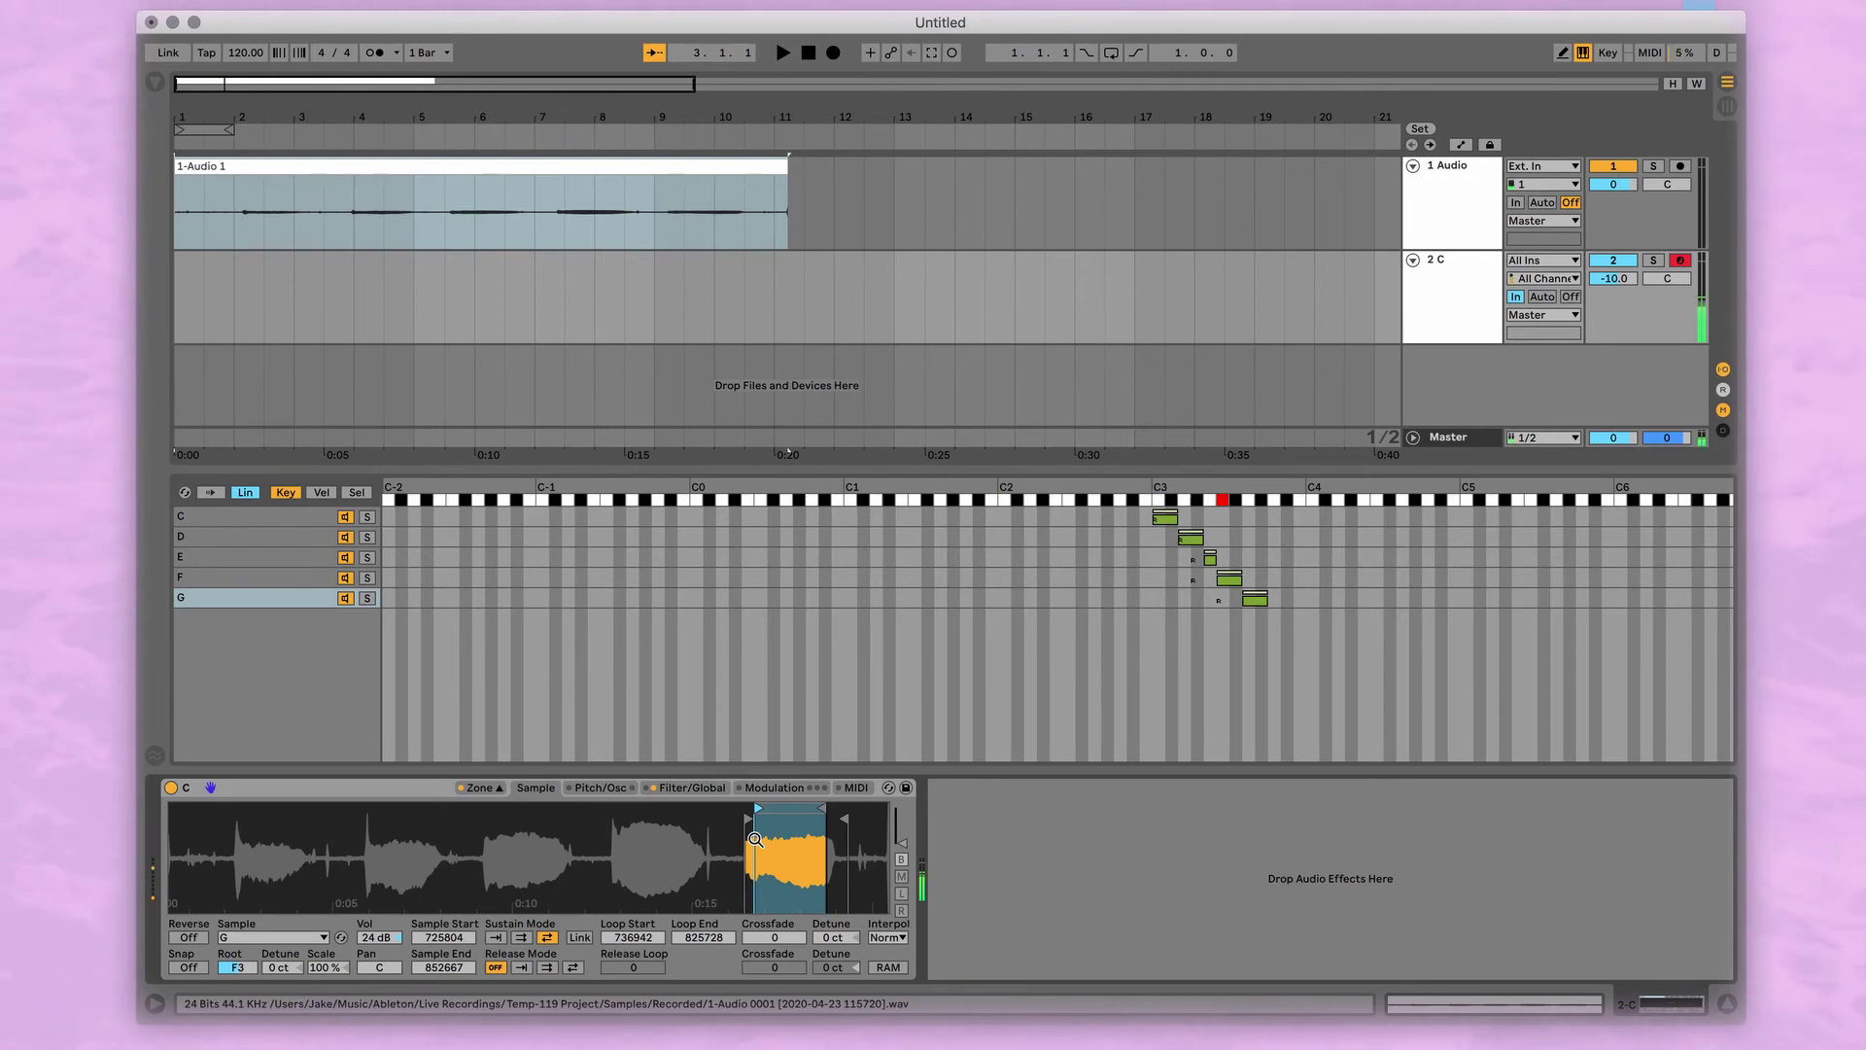
pyautogui.press('d')
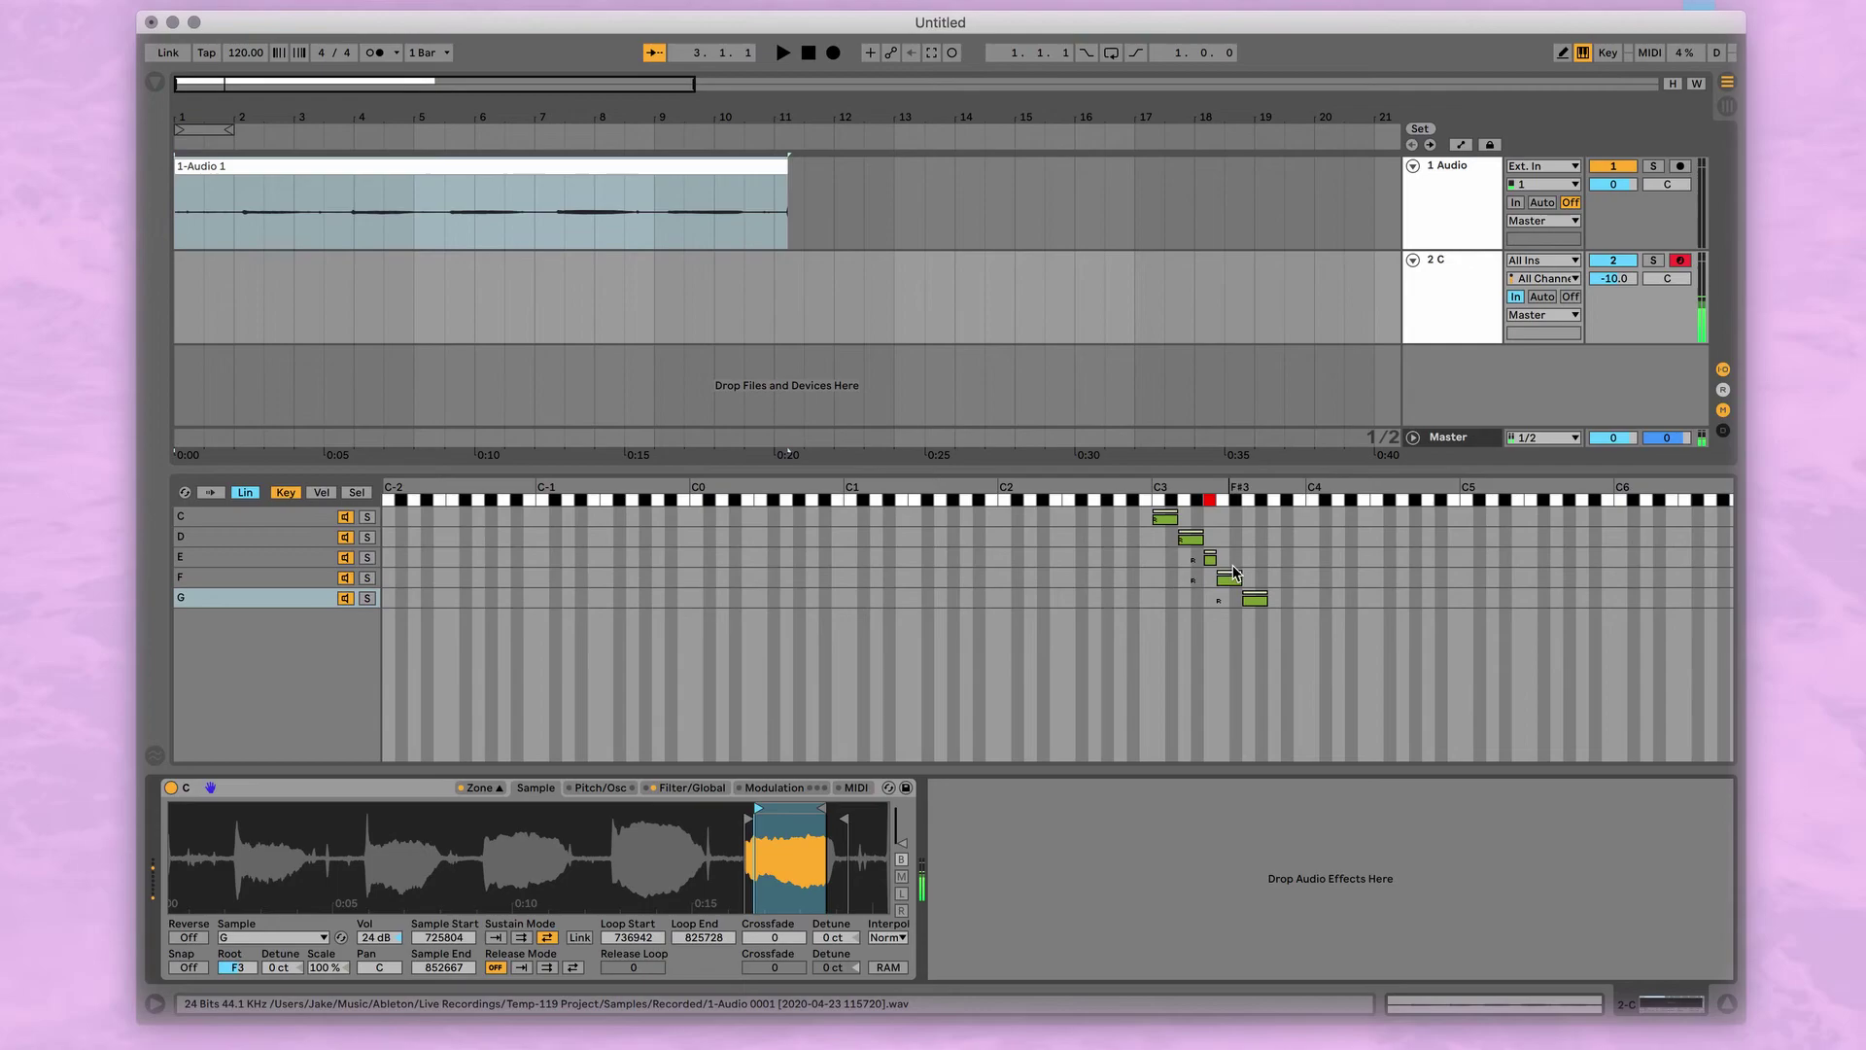
# Select layer E's zone and set its root key to E3
pyautogui.click(1212, 560)
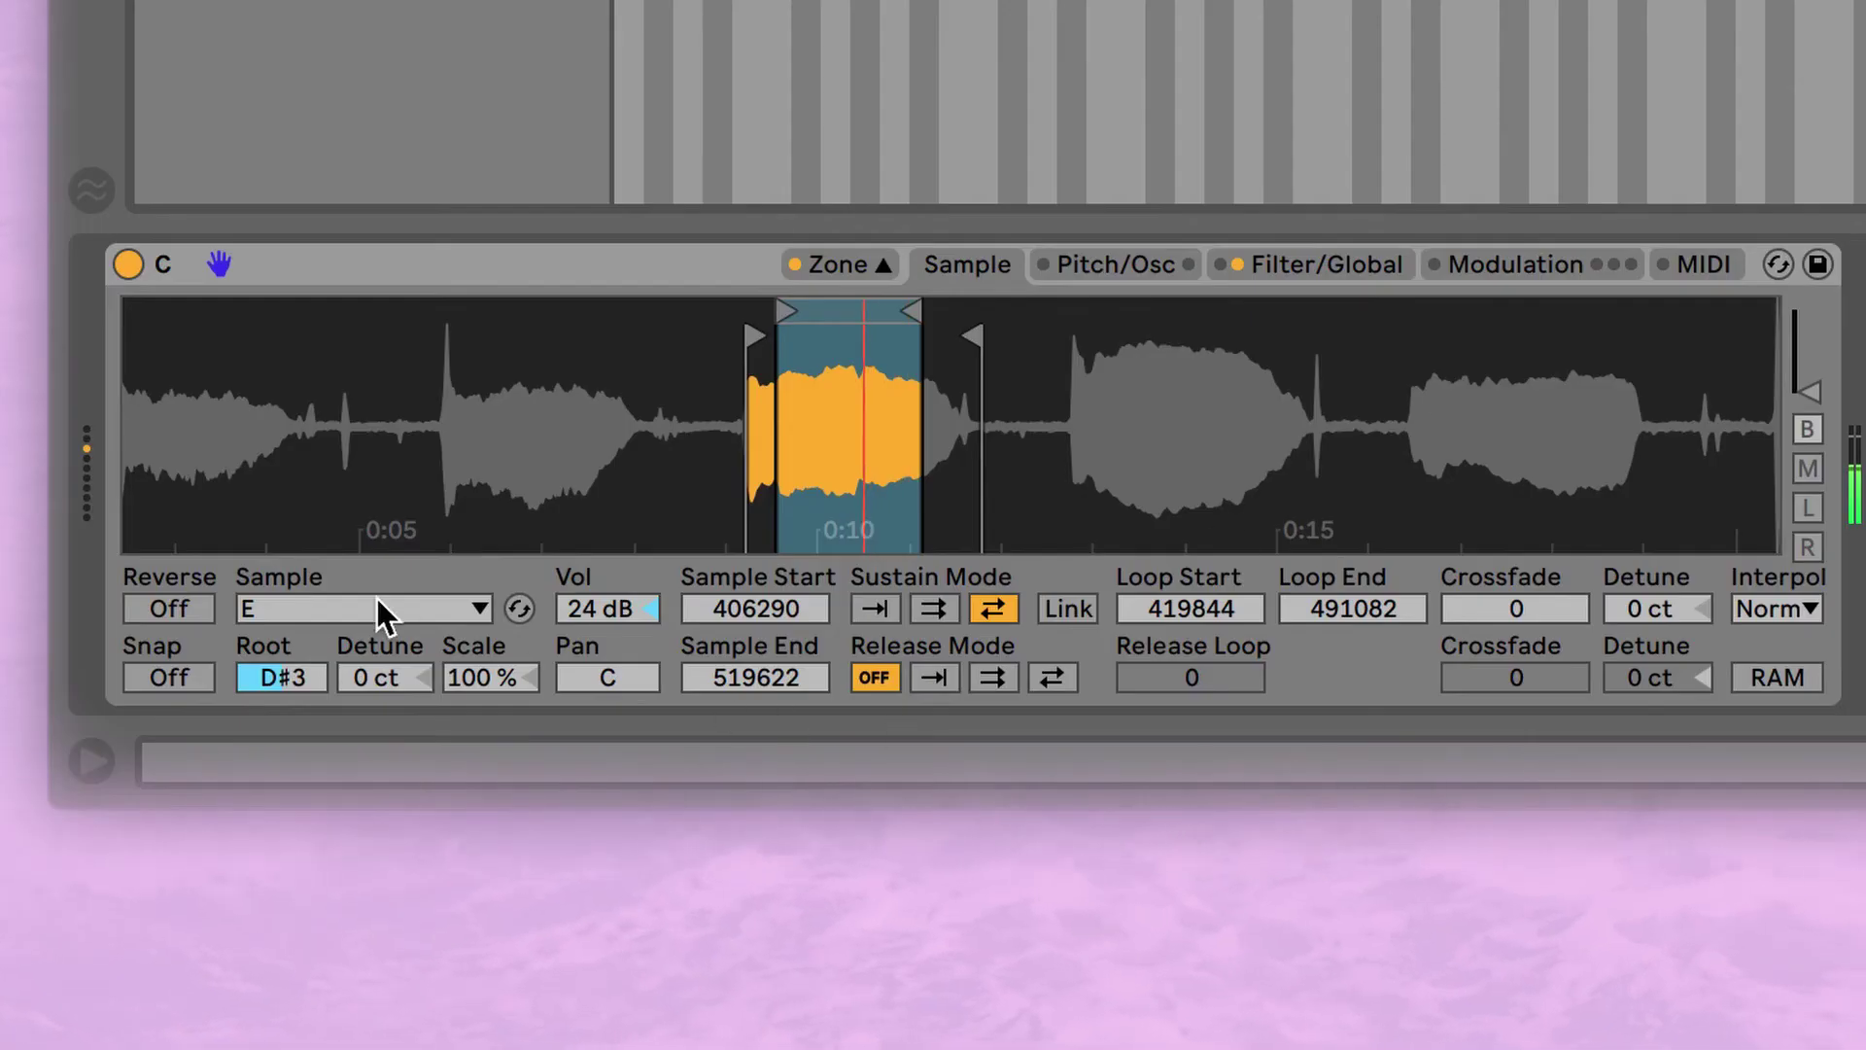
pyautogui.moveTo(290, 675); pyautogui.dragTo(287, 663)
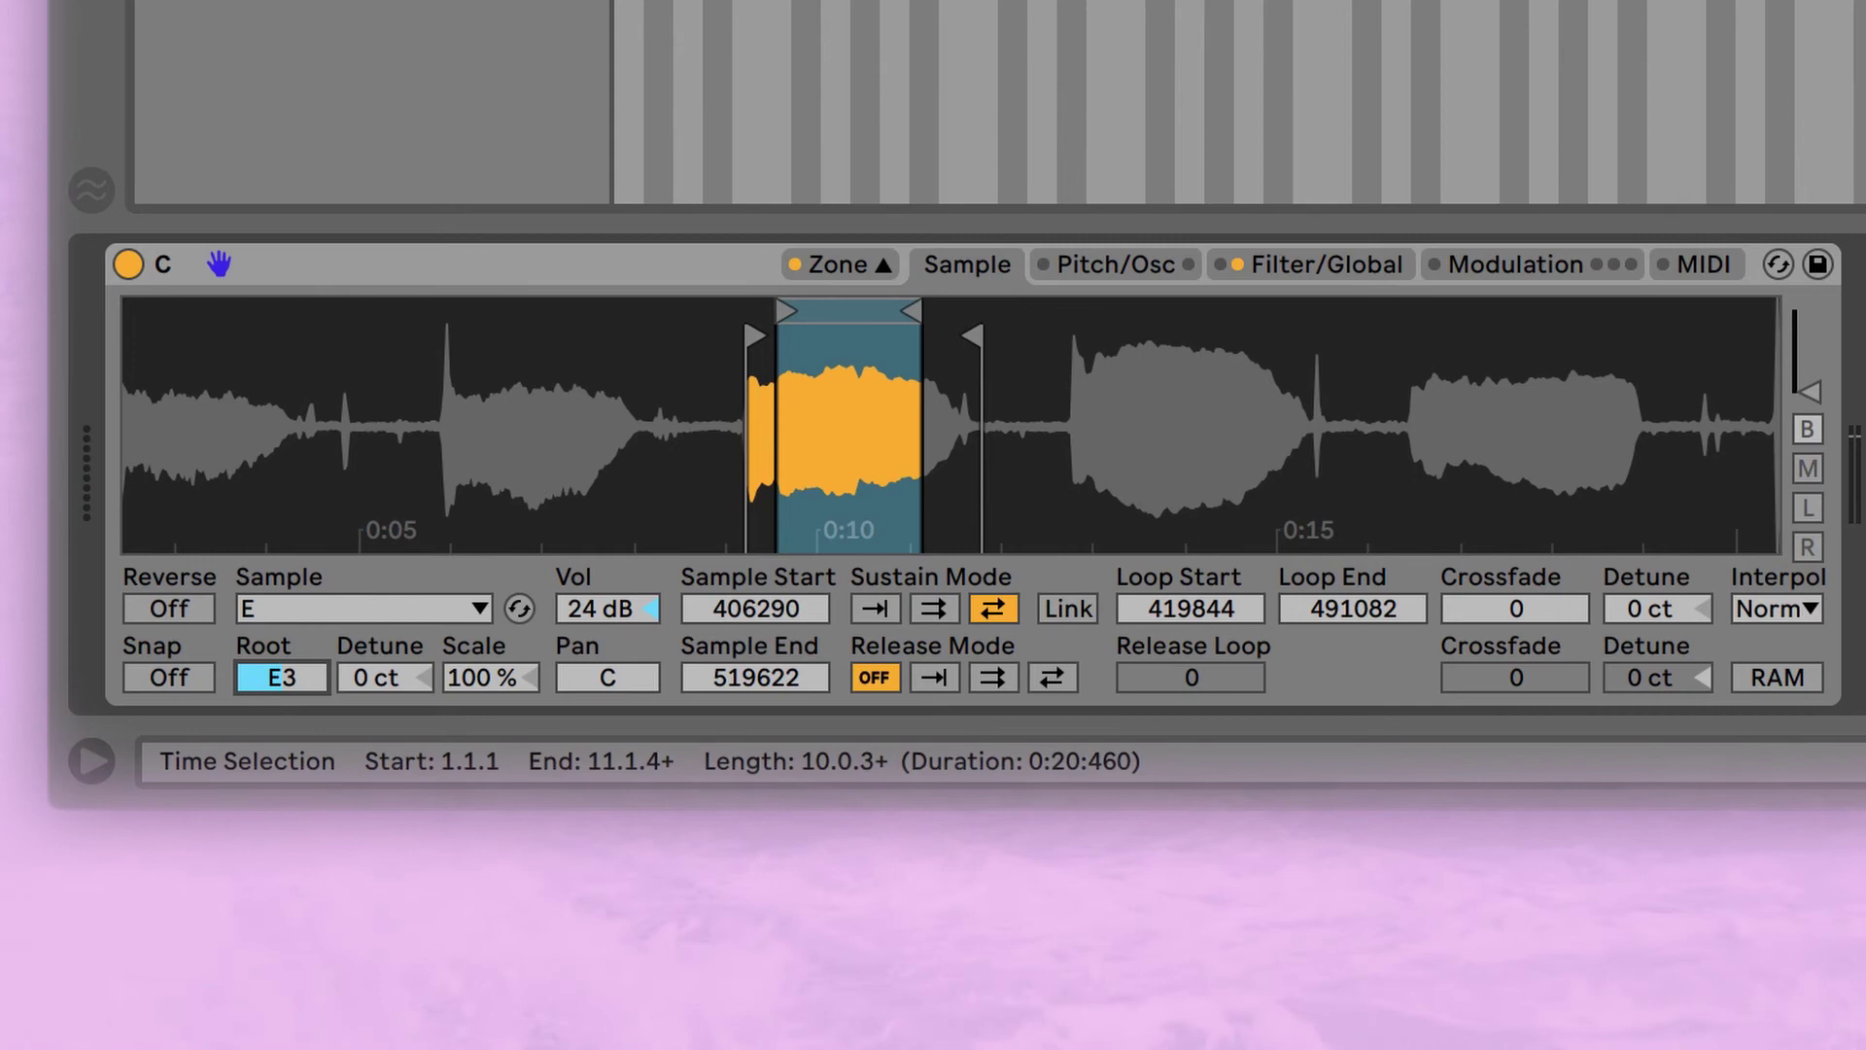
# Check the root keys of layers C and D and play the D note
pyautogui.press('Up')
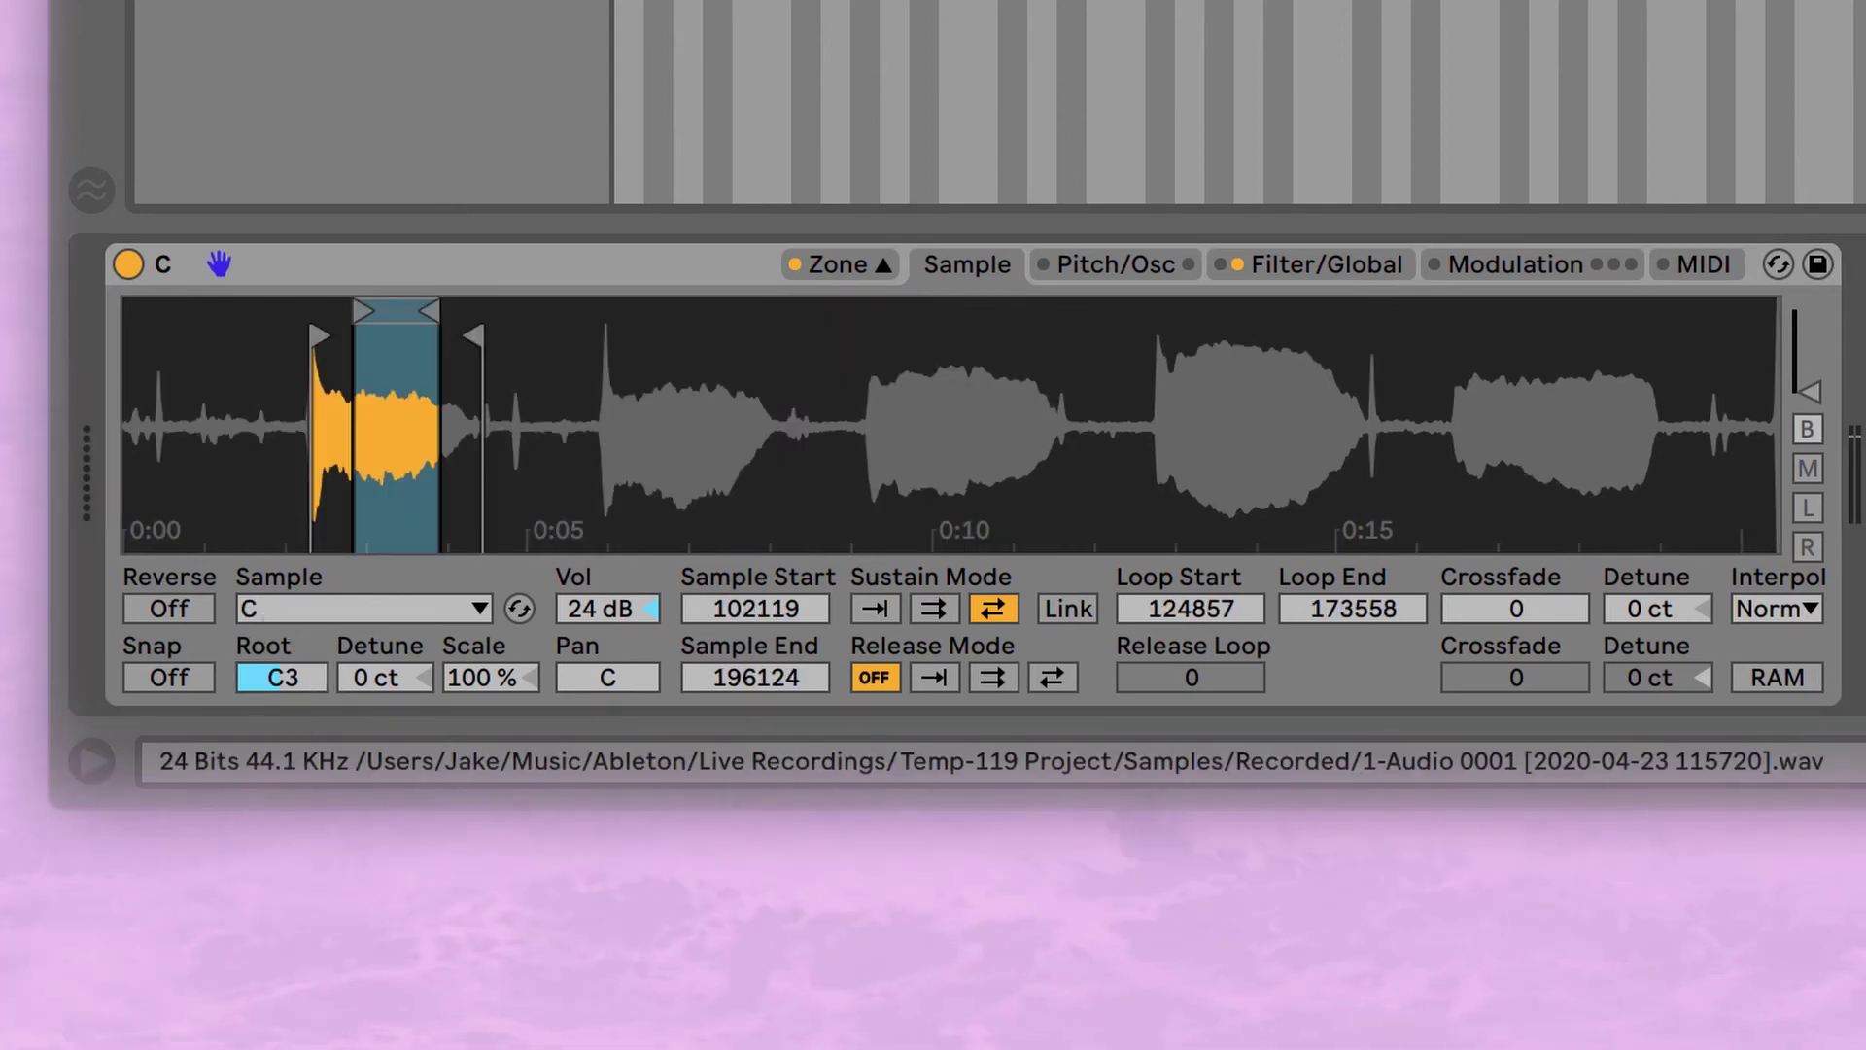
pyautogui.press('s')
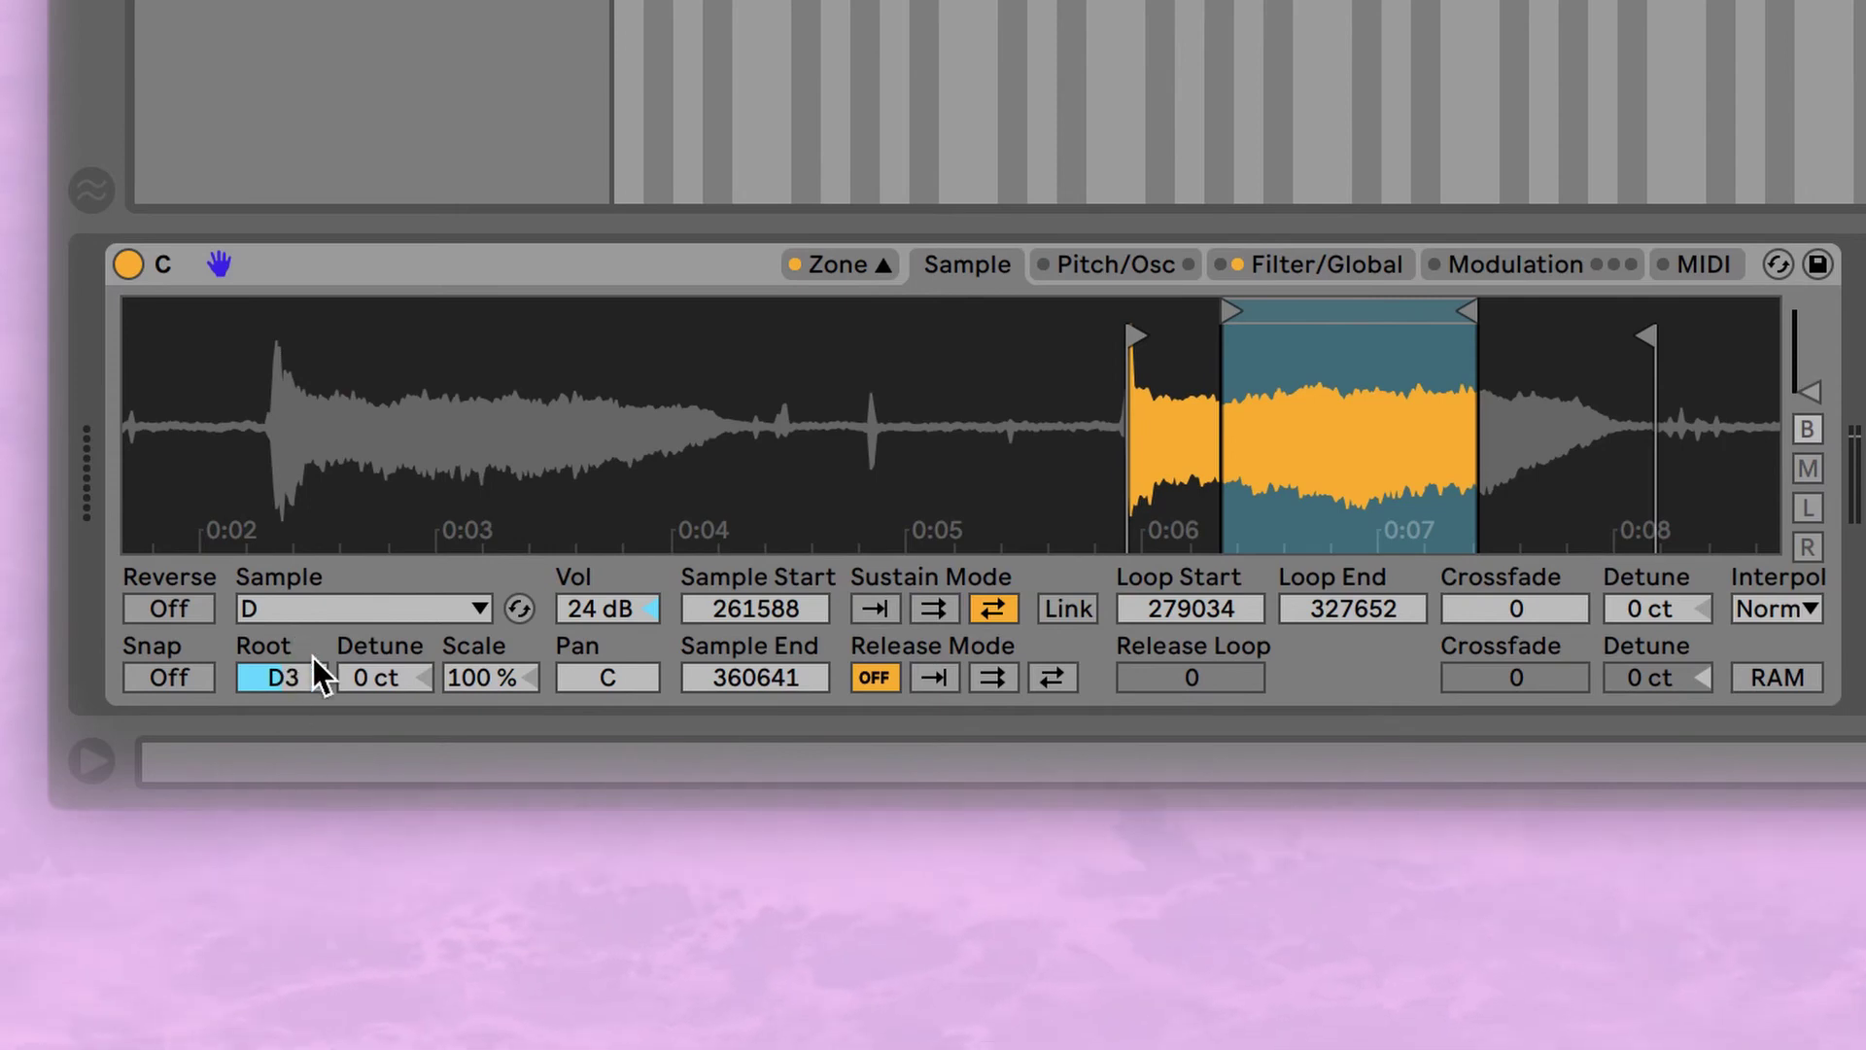
pyautogui.press('s')
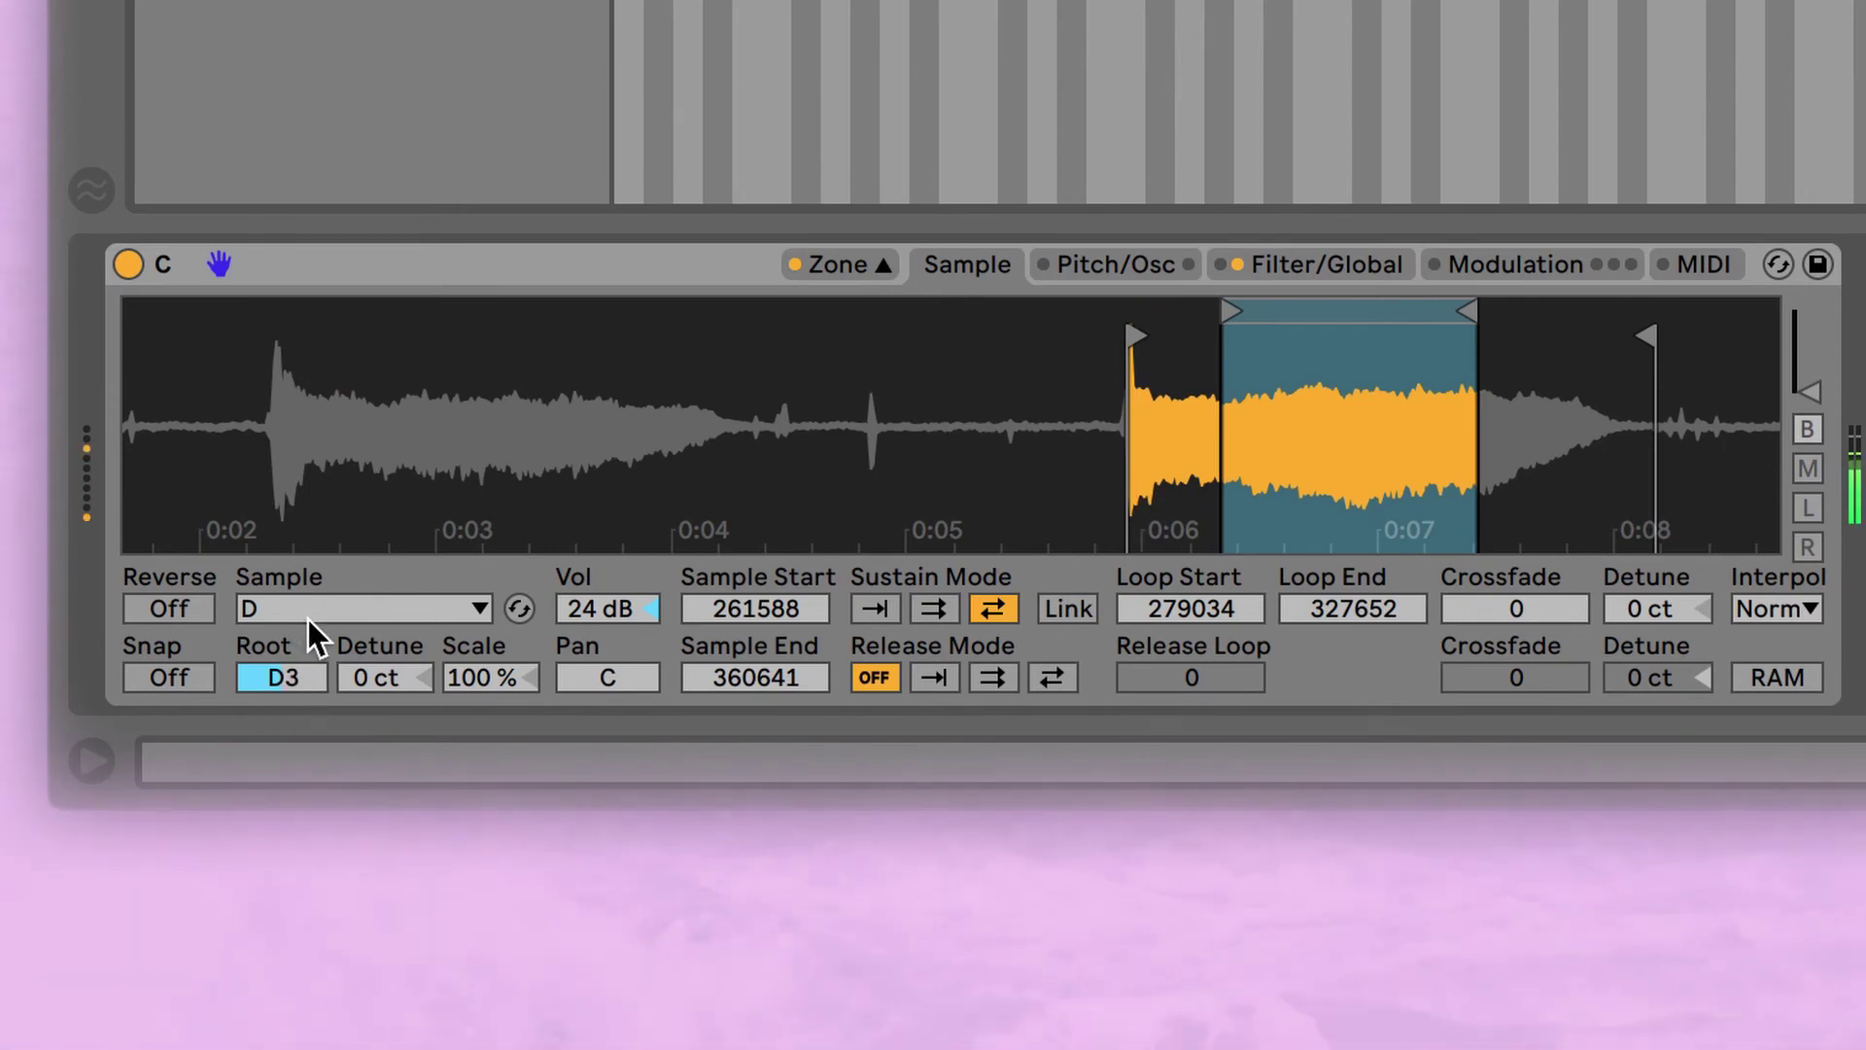
# Raise layer F's root key to match its own note and set layer G's root key to G3
pyautogui.click(307, 621)
pyautogui.click(307, 694)
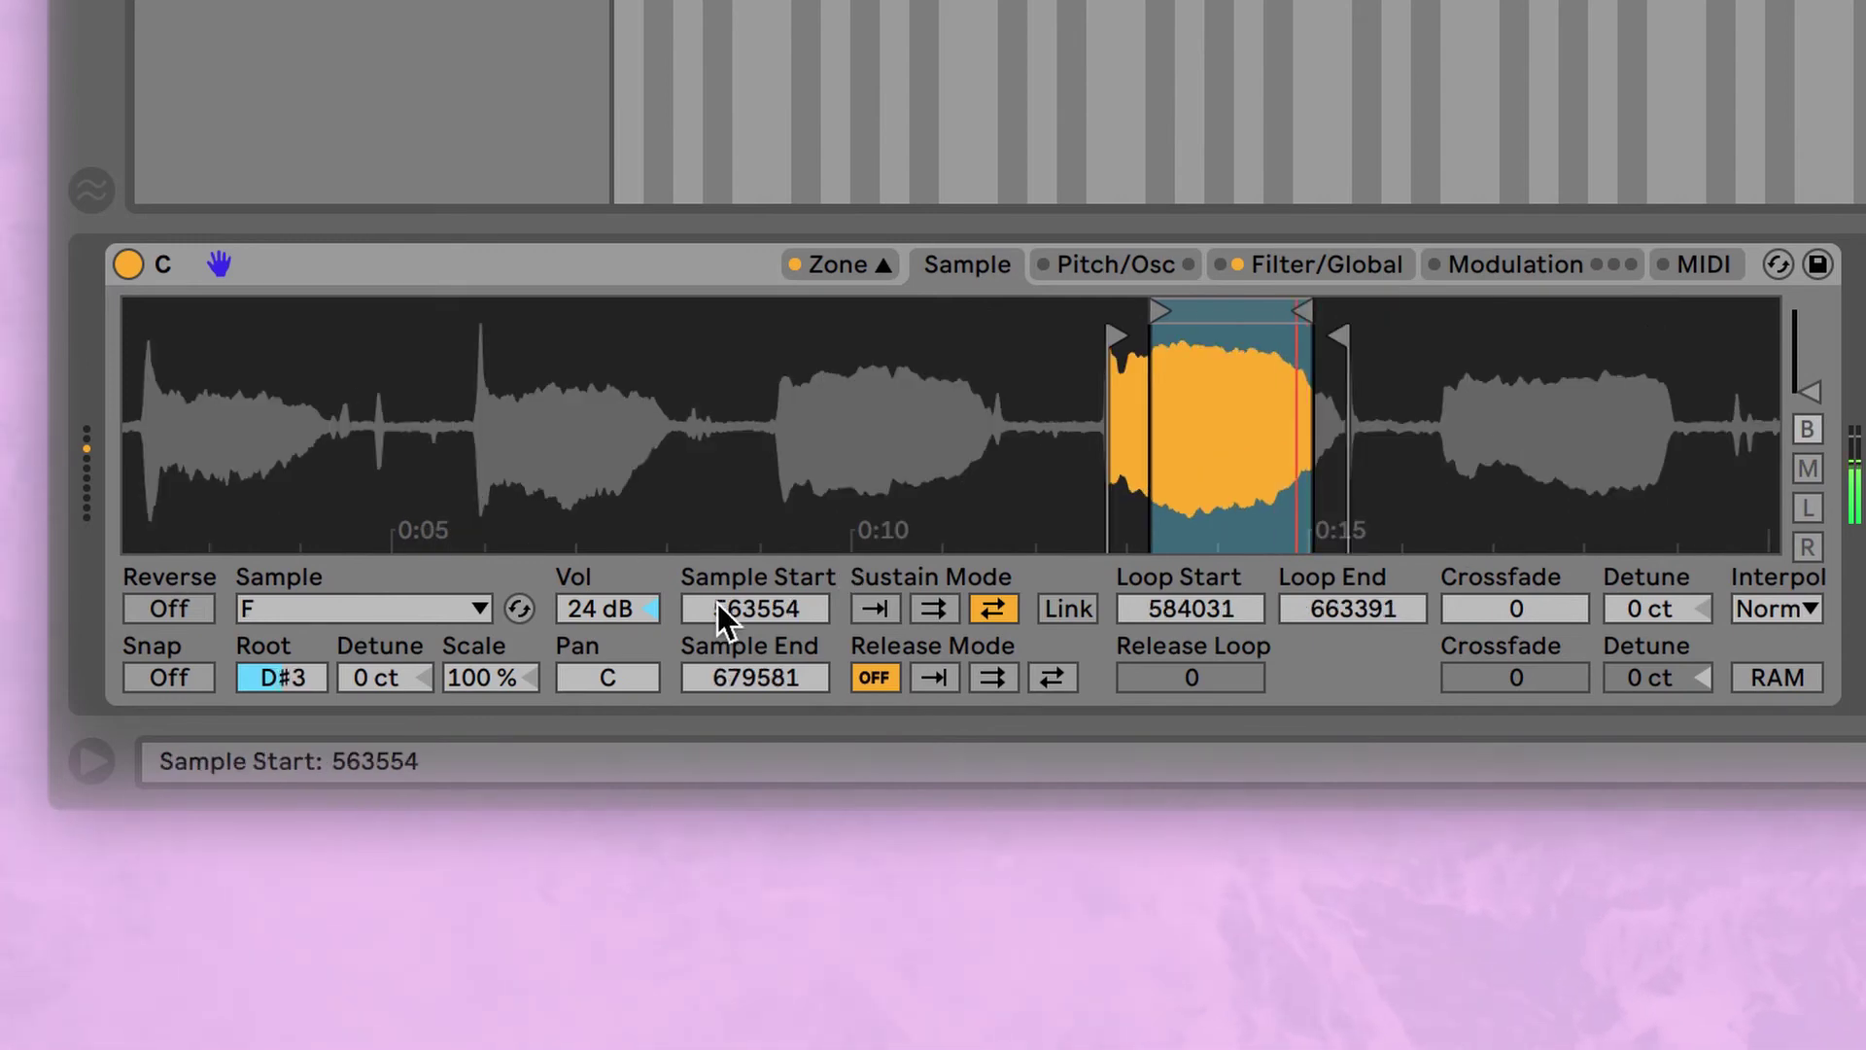
pyautogui.moveTo(278, 681); pyautogui.dragTo(278, 661)
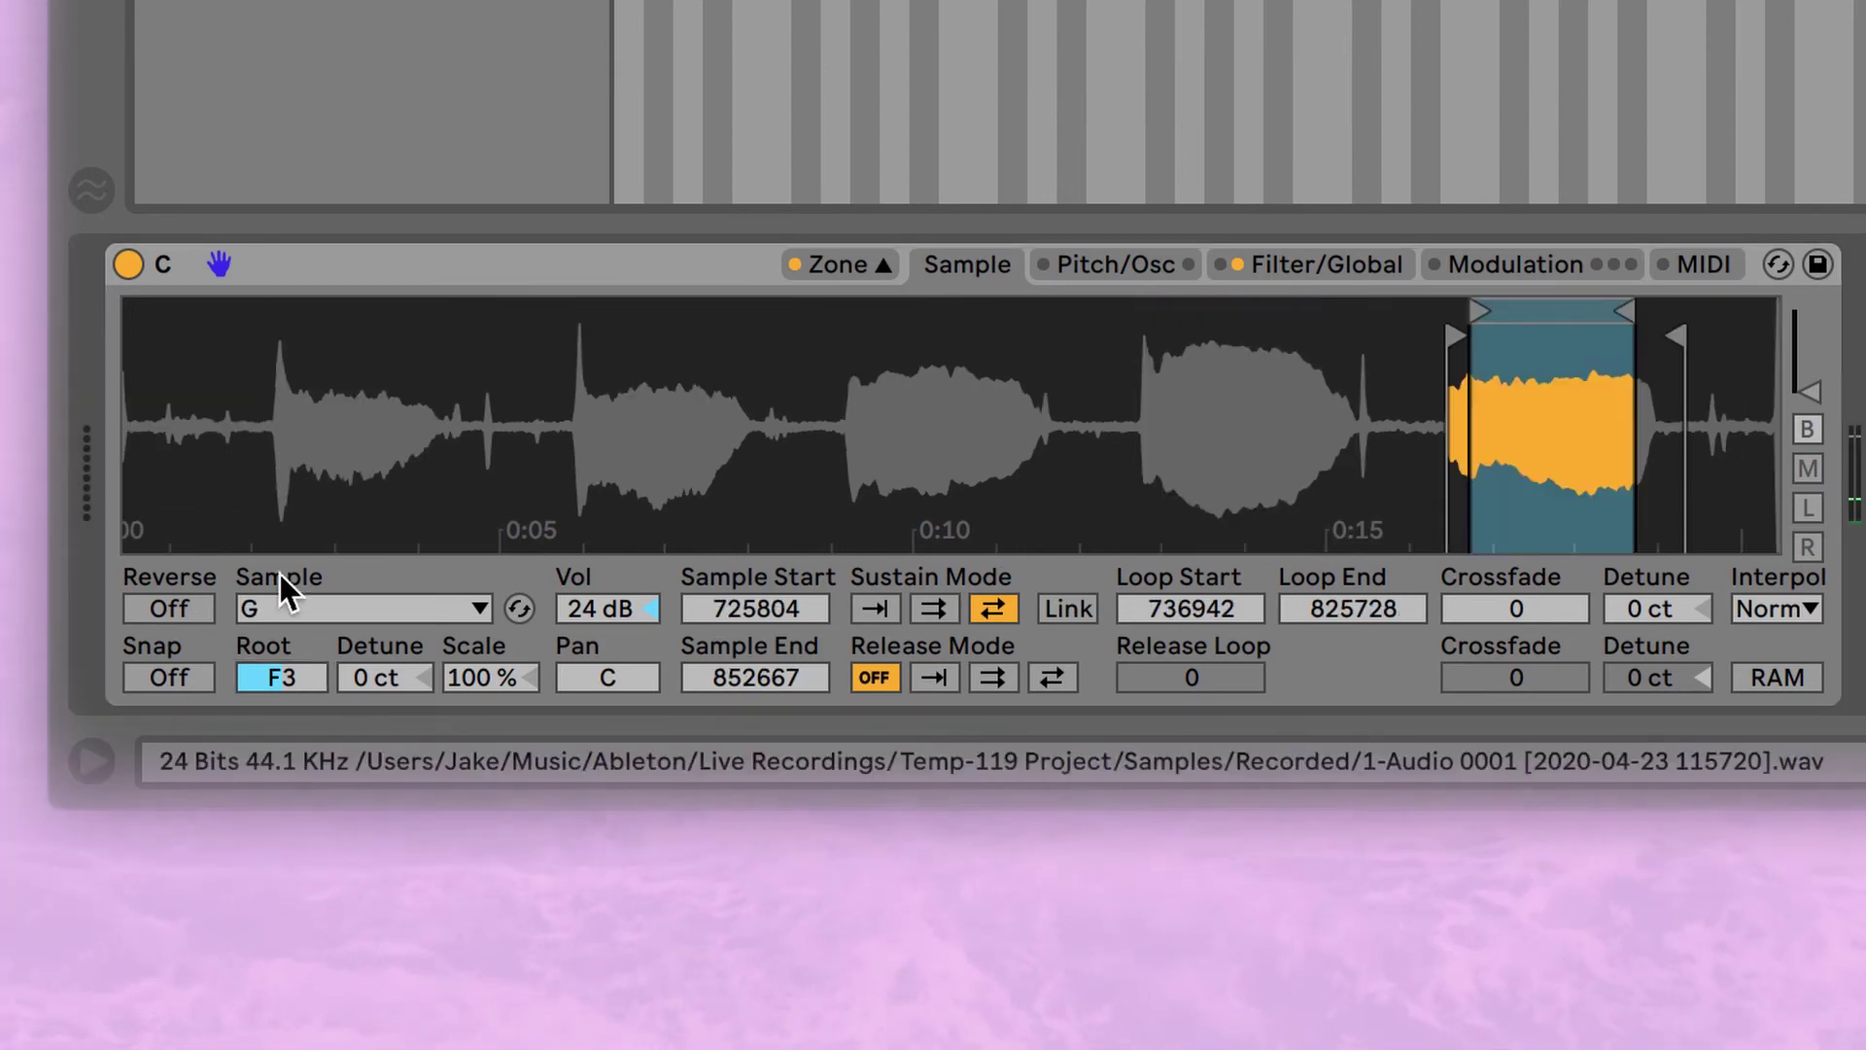
pyautogui.press('Up')
pyautogui.press('Up')
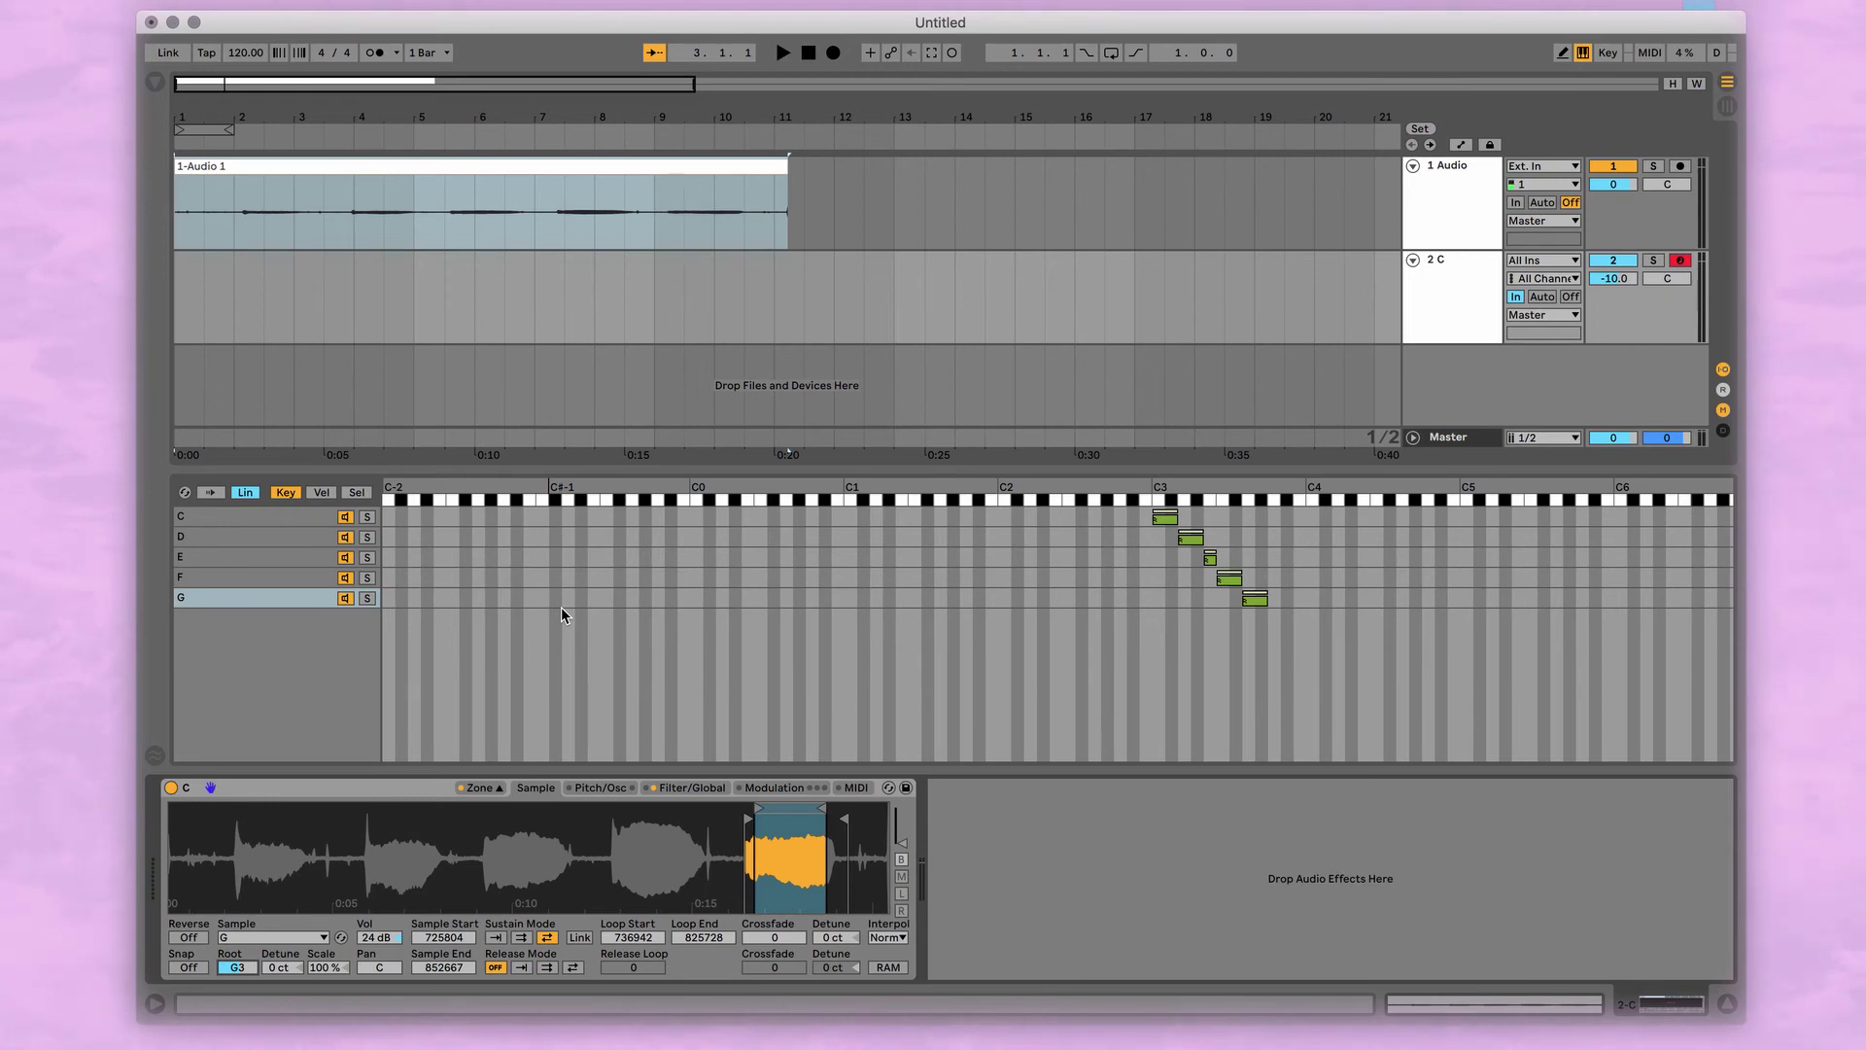
# Play the C to G notes together and lower the low-pass filter to about 14.5 kHz with 30% resonance
pyautogui.hscroll(5, 1127, 513)
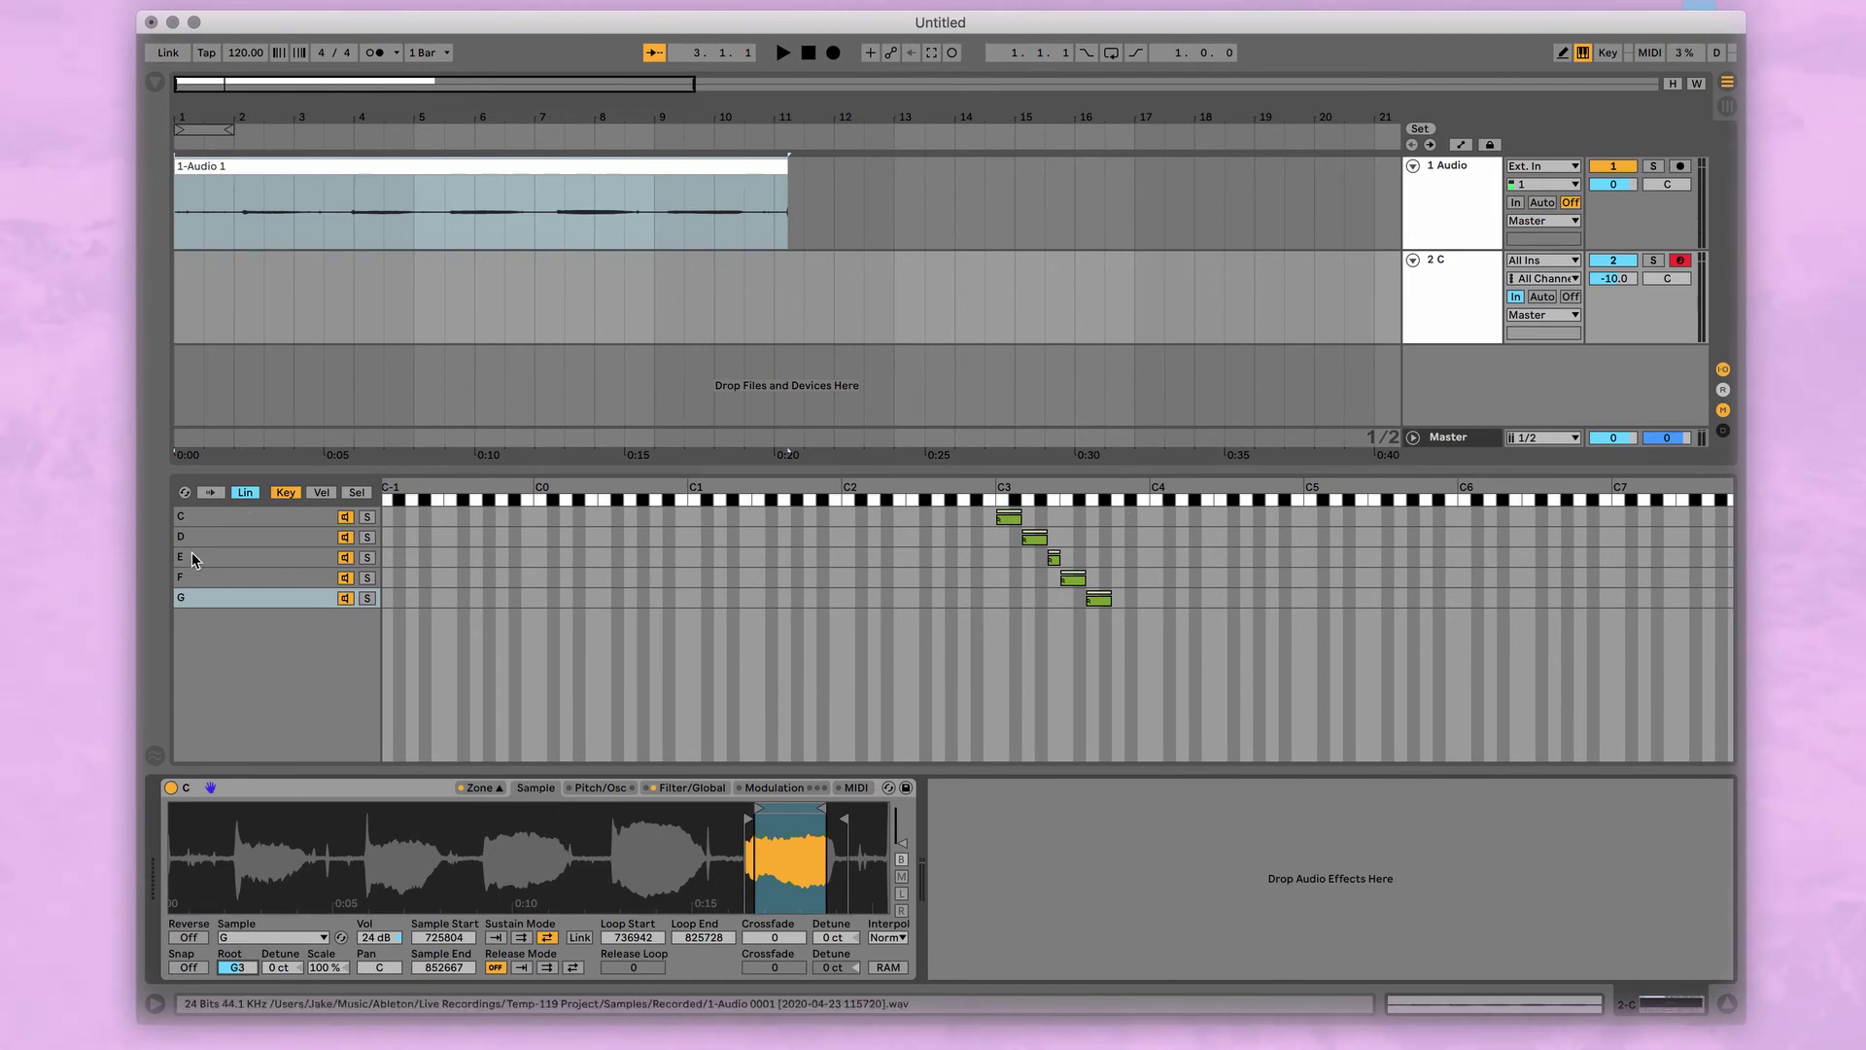
pyautogui.click(612, 791)
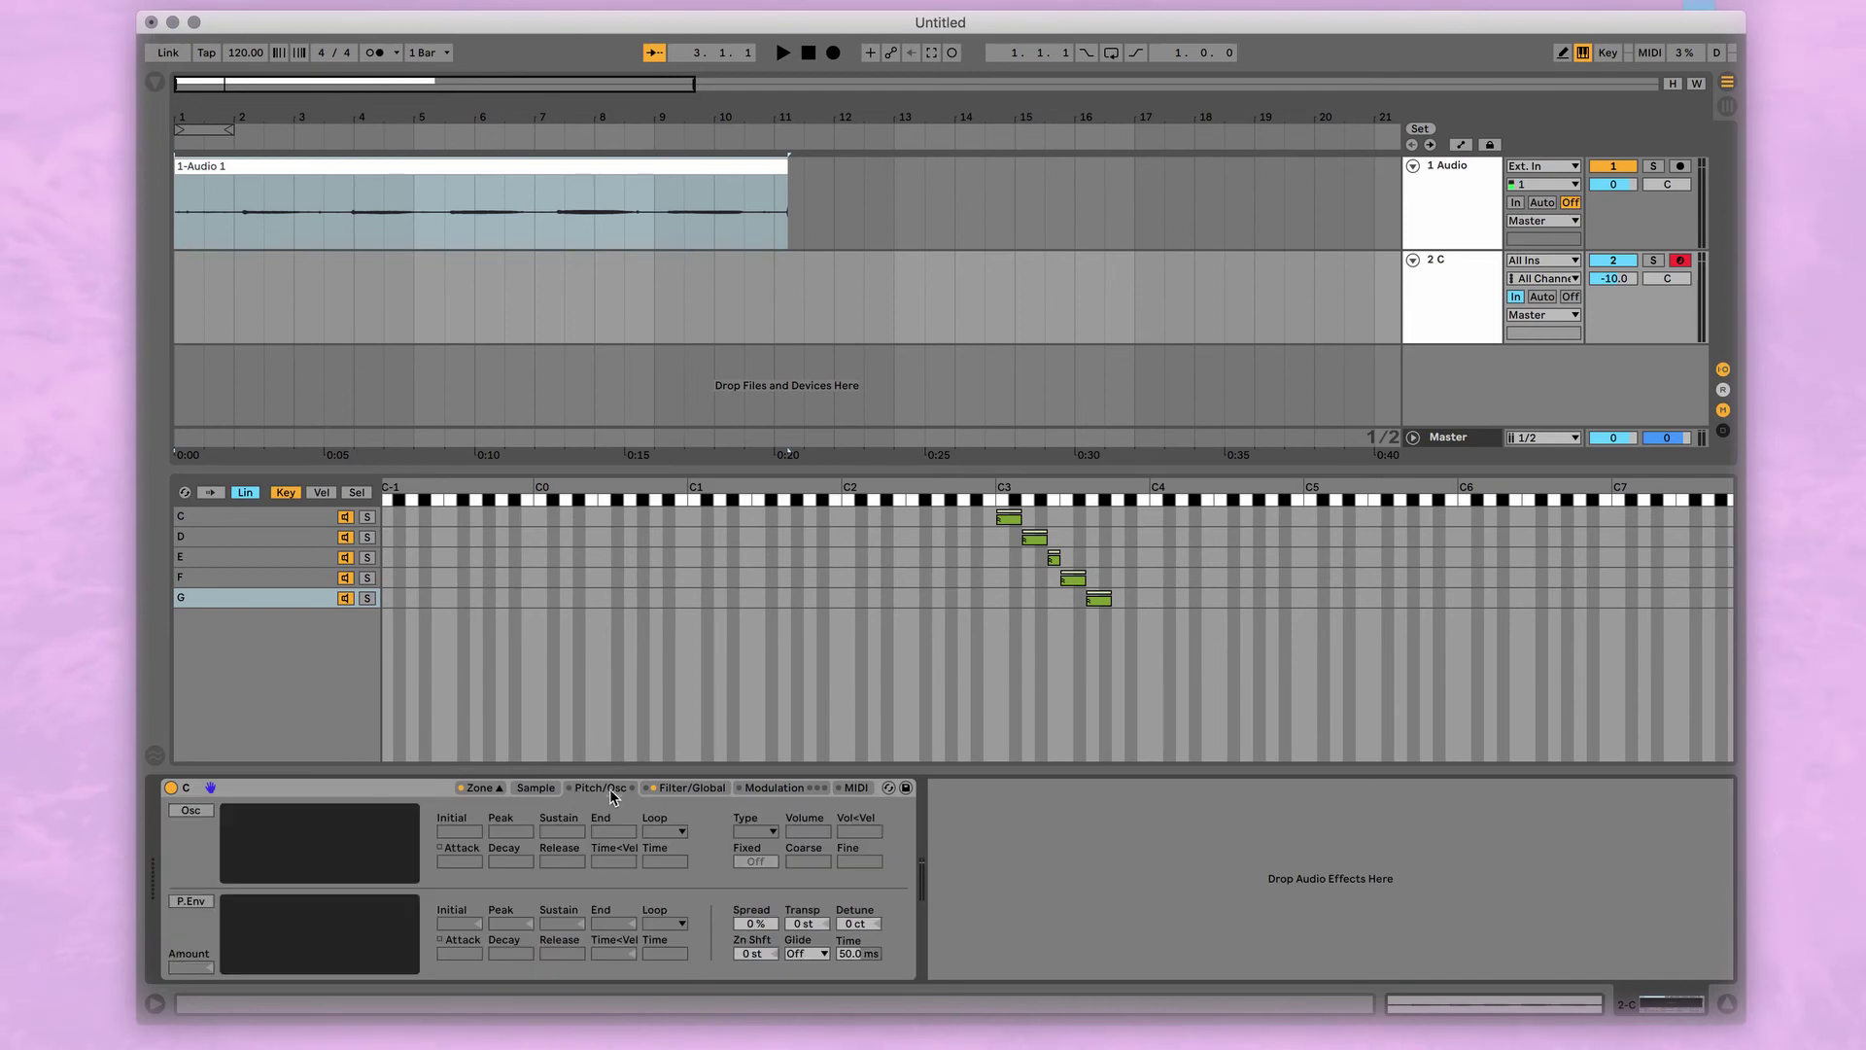
pyautogui.click(687, 789)
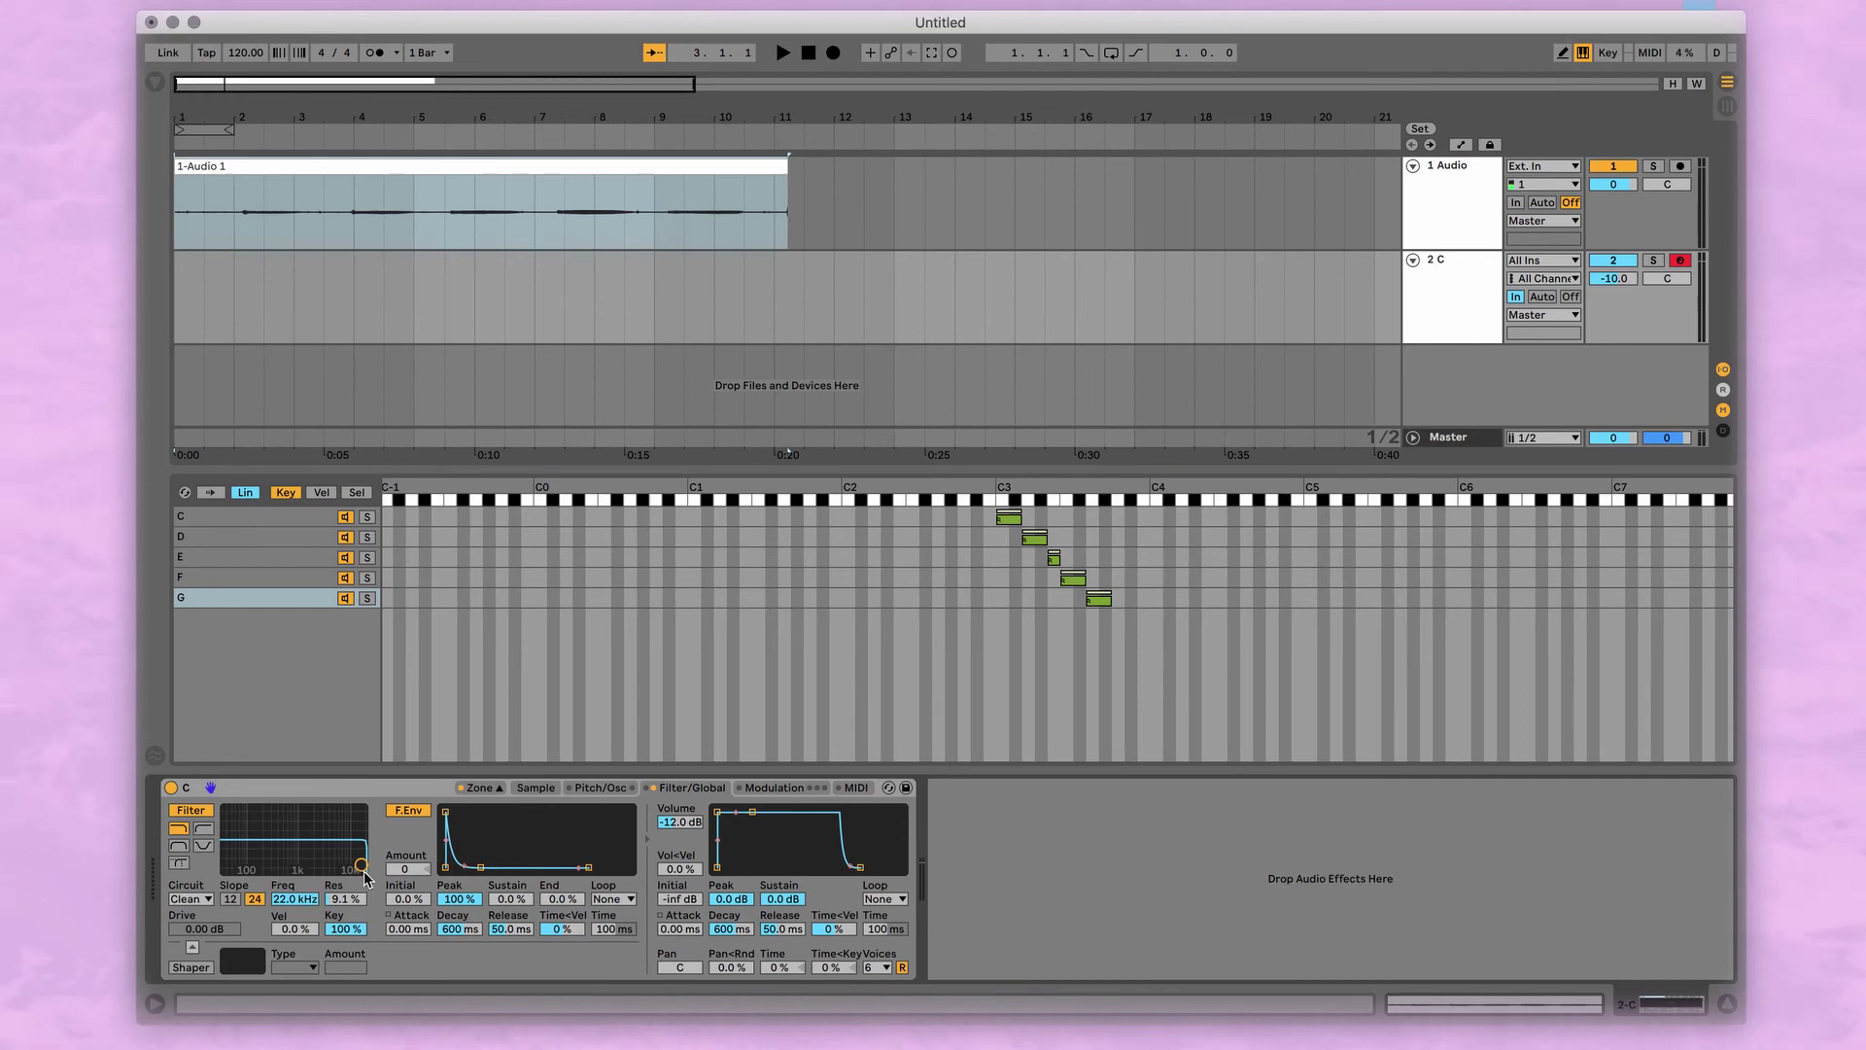
pyautogui.press('a')
pyautogui.press('s')
pyautogui.press('d')
pyautogui.press('f')
pyautogui.press('g')
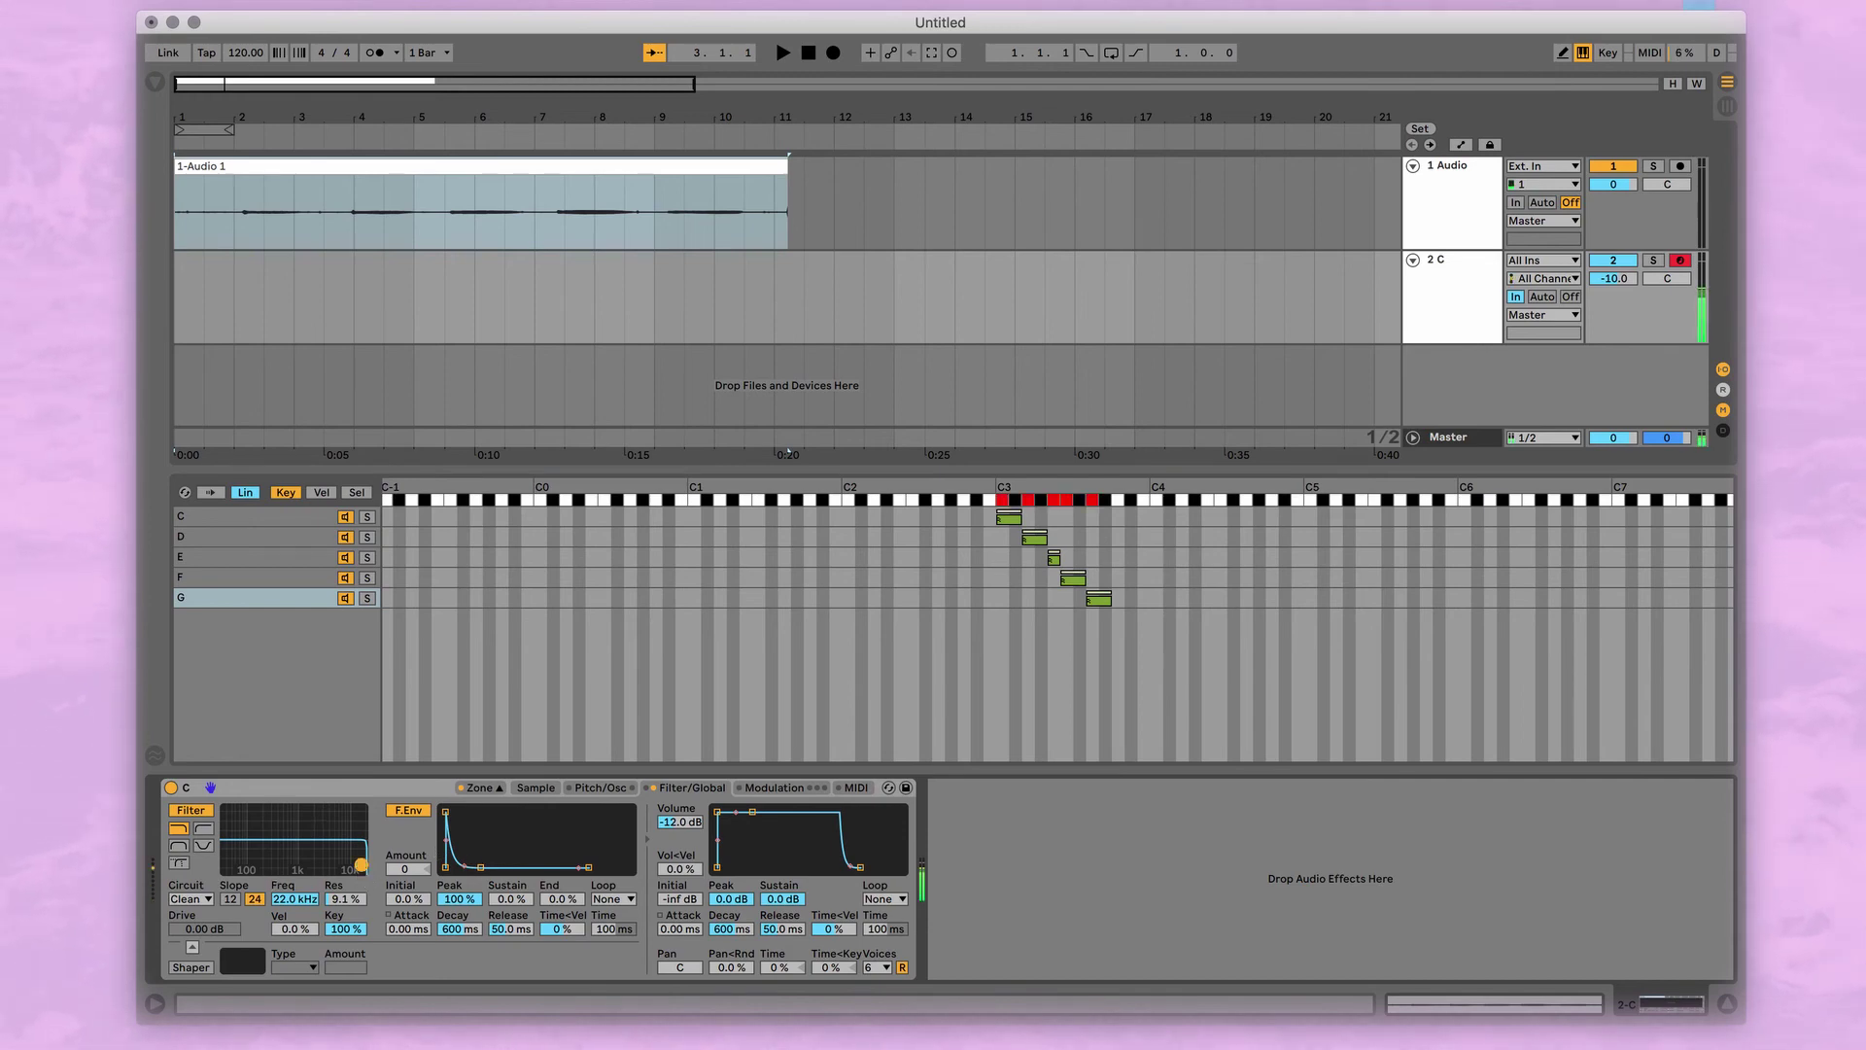
pyautogui.moveTo(360, 865)
pyautogui.mouseDown()
pyautogui.moveTo(265, 855)
pyautogui.moveTo(352, 854)
pyautogui.mouseUp()
# Turn on the filter's Shaper with the Soft type and audition the C to G notes
pyautogui.click(191, 968)
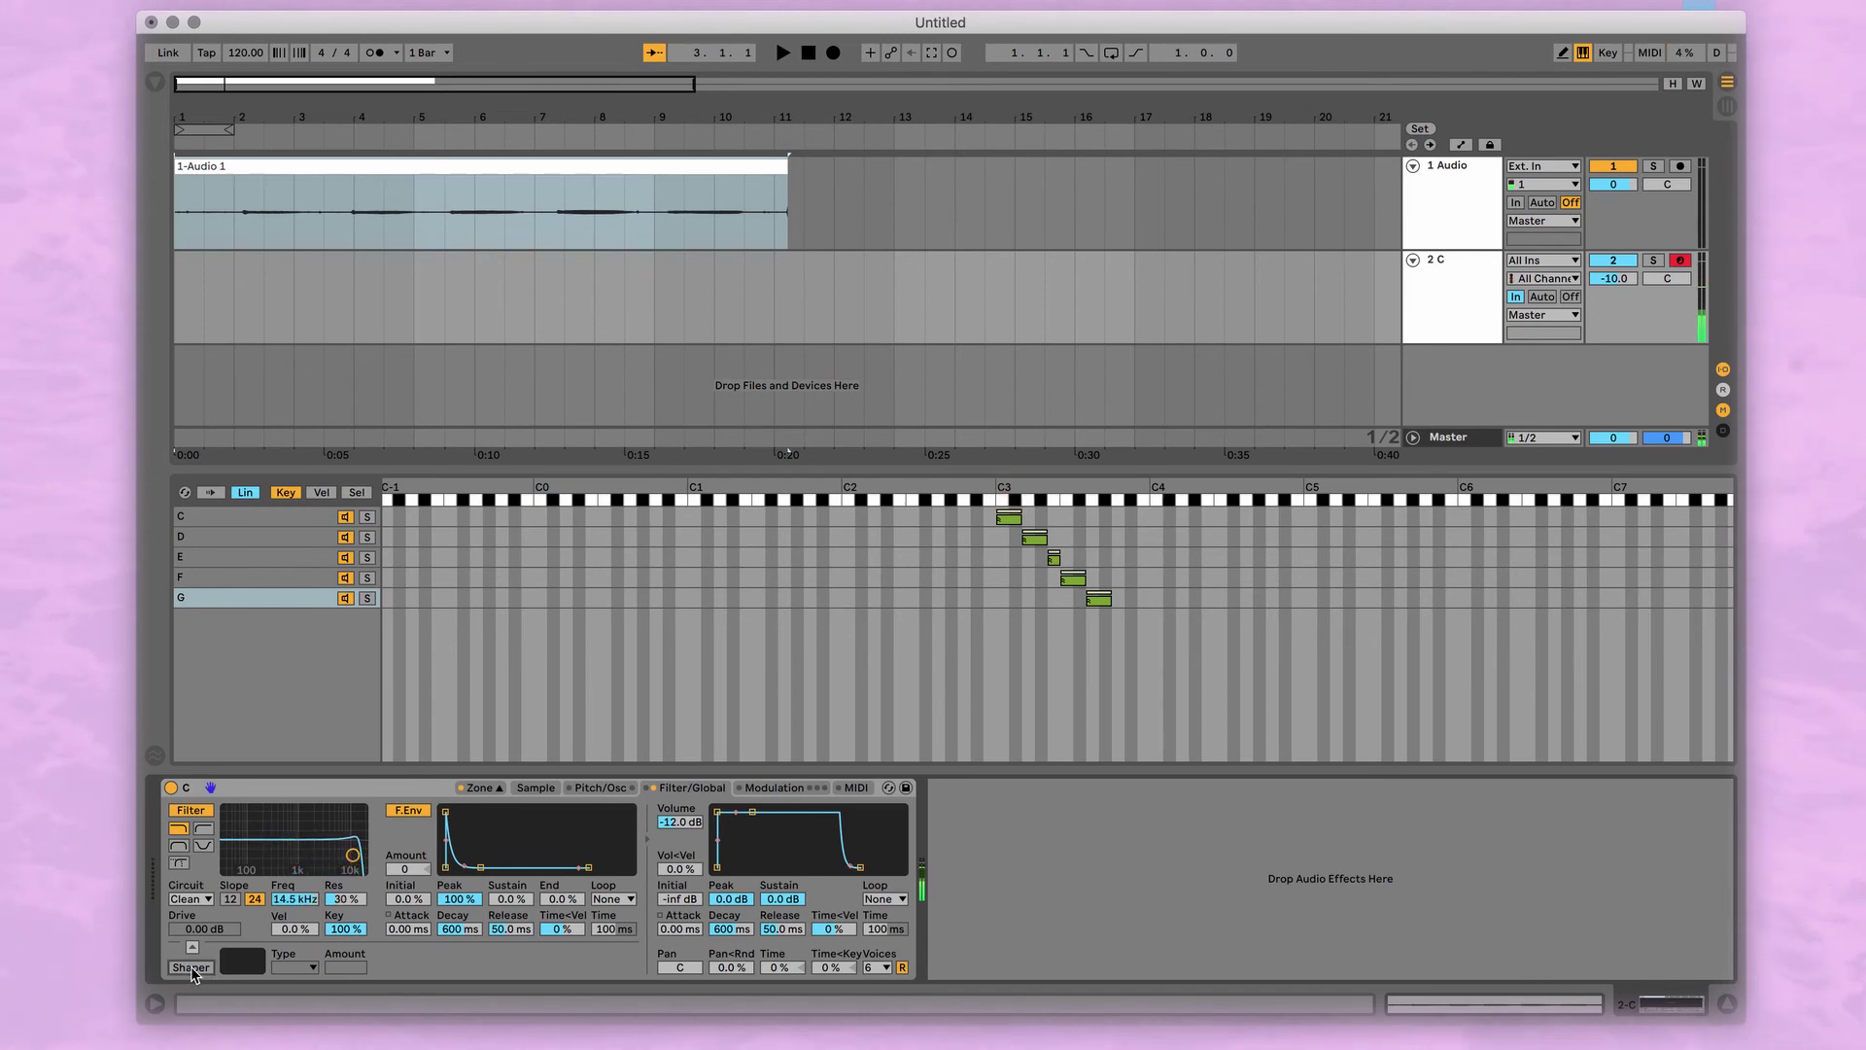
pyautogui.click(309, 967)
pyautogui.click(309, 982)
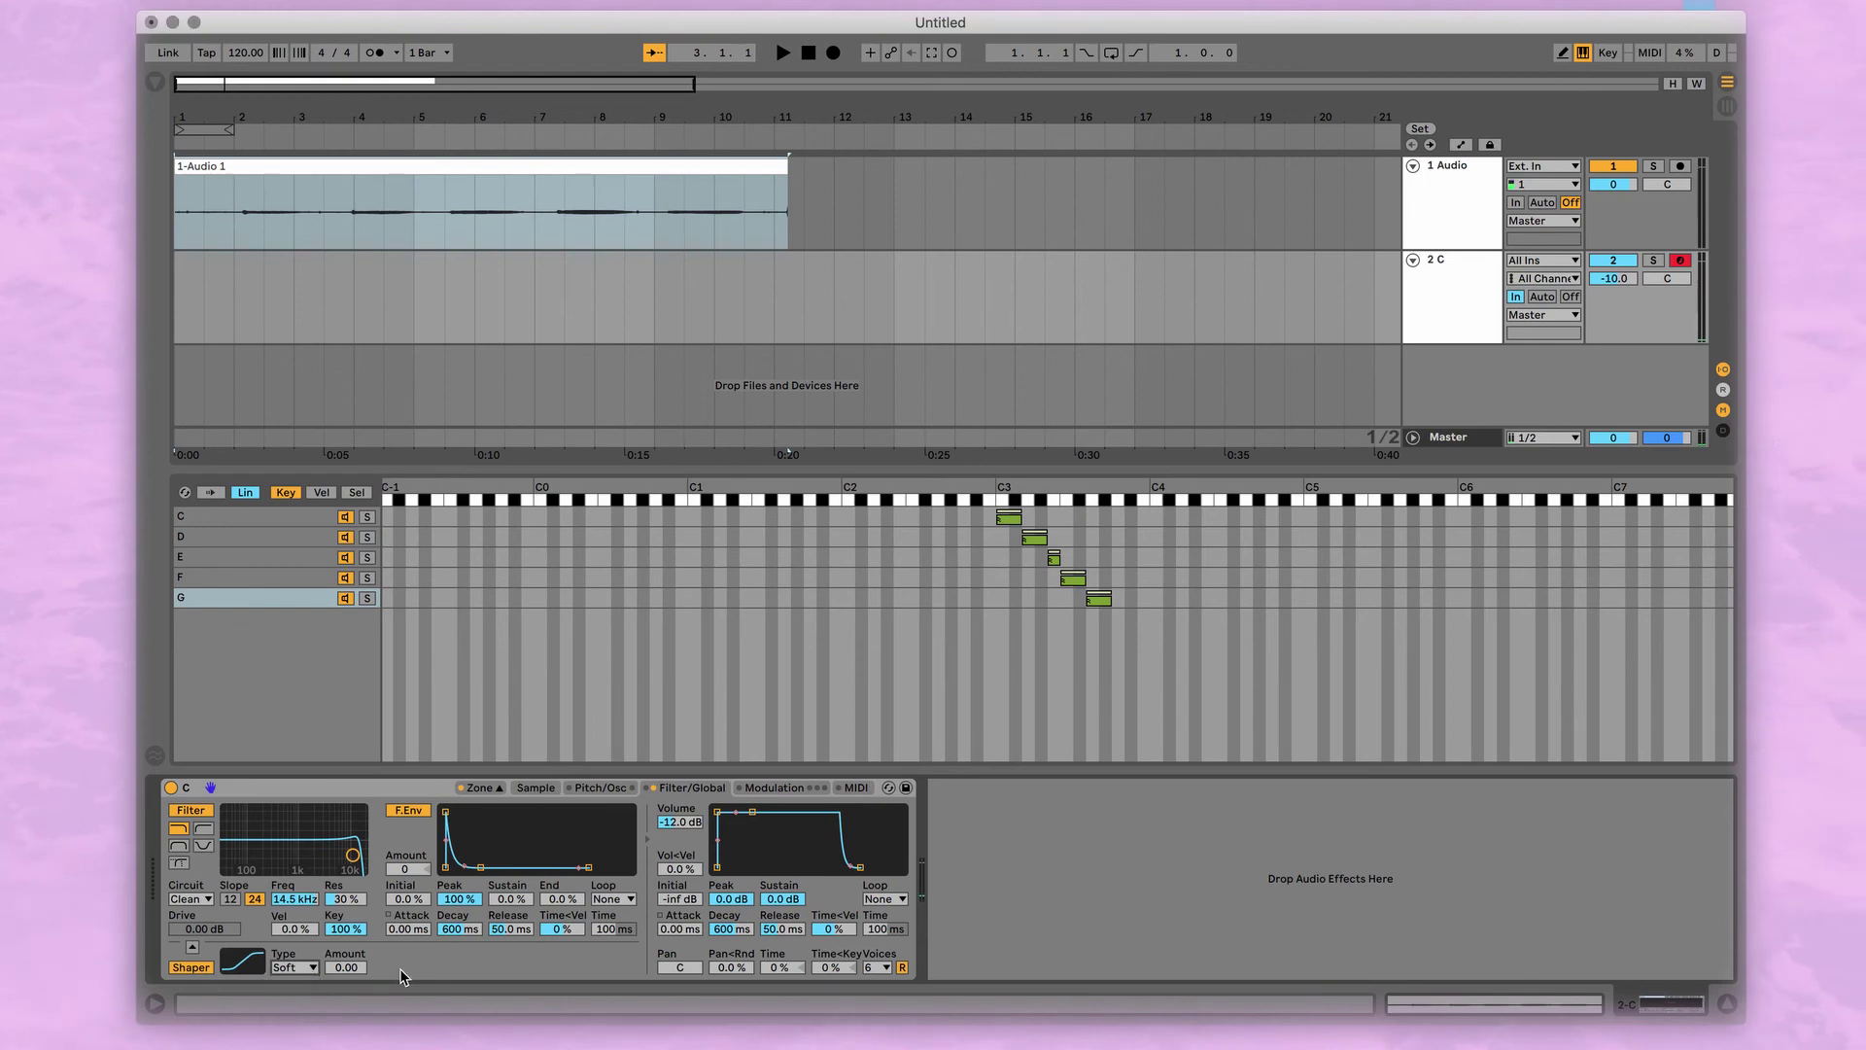
pyautogui.press('a')
pyautogui.press('s')
pyautogui.press('d')
pyautogui.press('f')
pyautogui.press('g')
# Raise the Shaper amount to about 52 while playing notes to hear the saturation
pyautogui.moveTo(346, 967)
pyautogui.mouseDown()
pyautogui.moveTo(346, 945)
pyautogui.moveTo(346, 966)
pyautogui.mouseUp()
pyautogui.press('a')
pyautogui.press('s')
pyautogui.press('d')
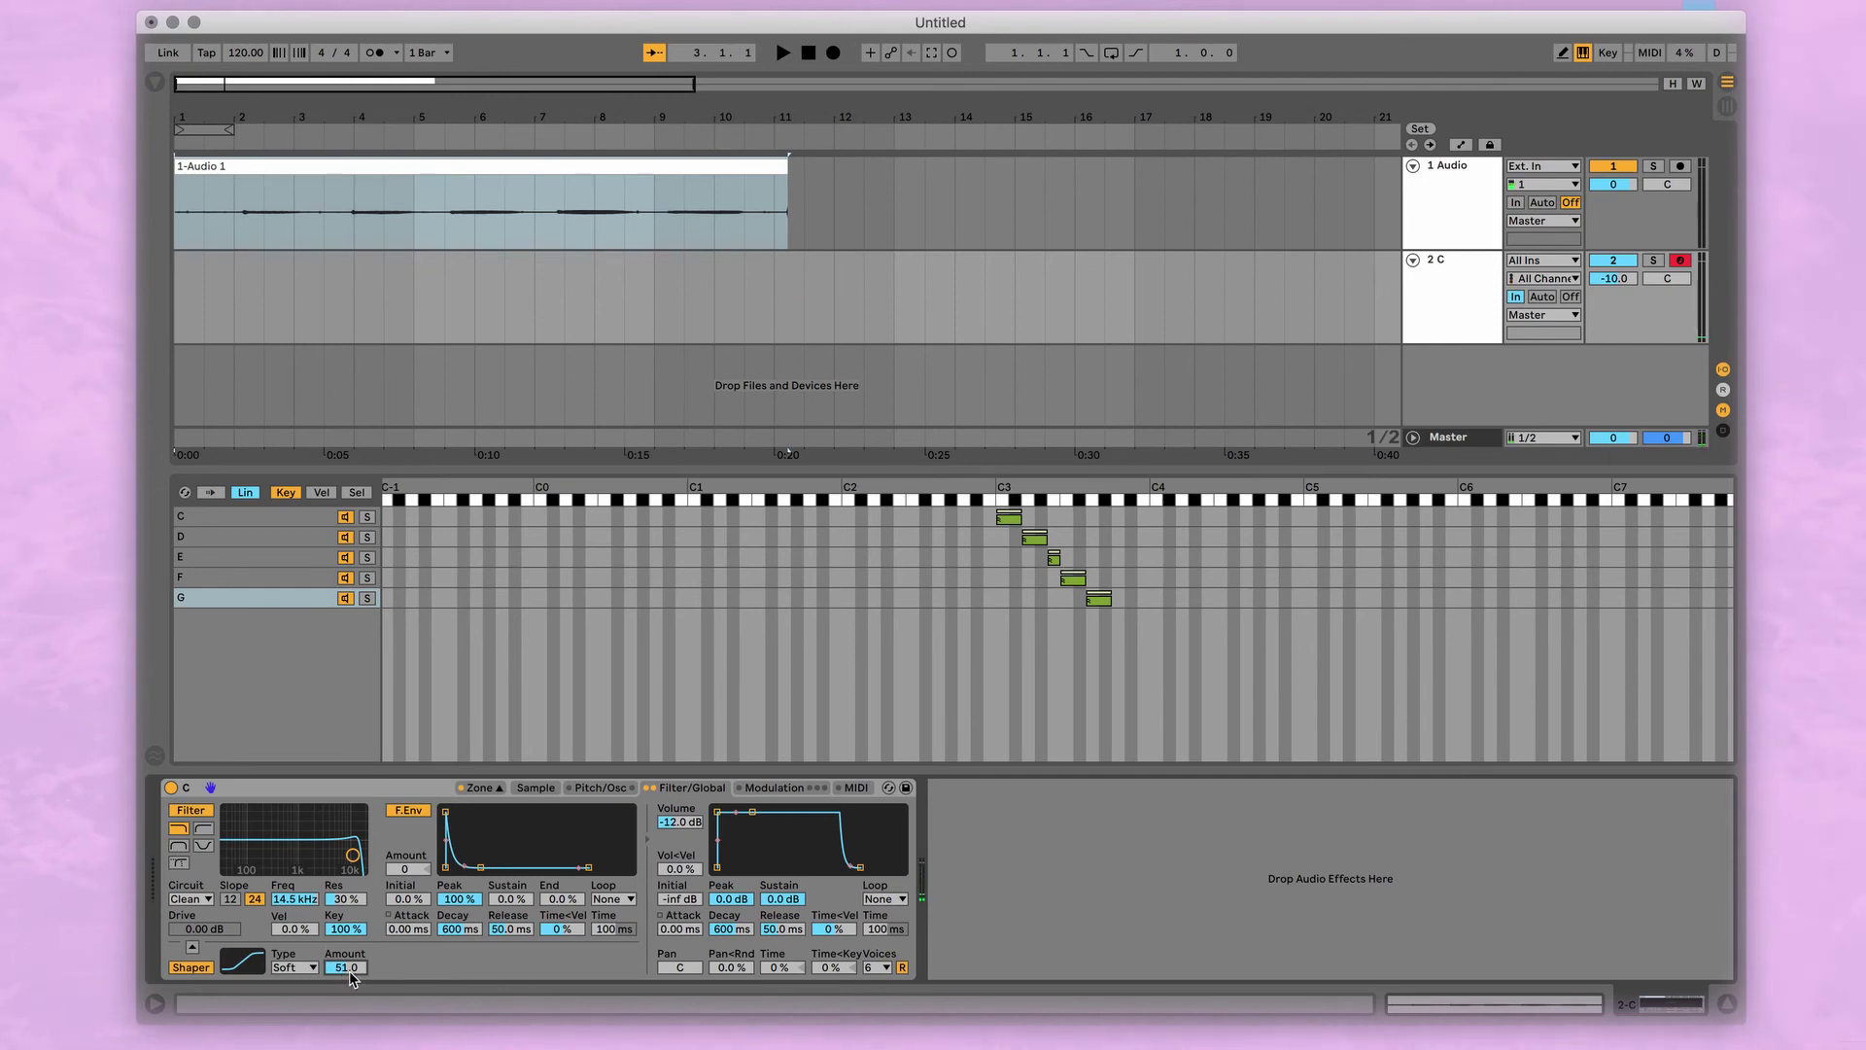
pyautogui.press('a')
pyautogui.press('s')
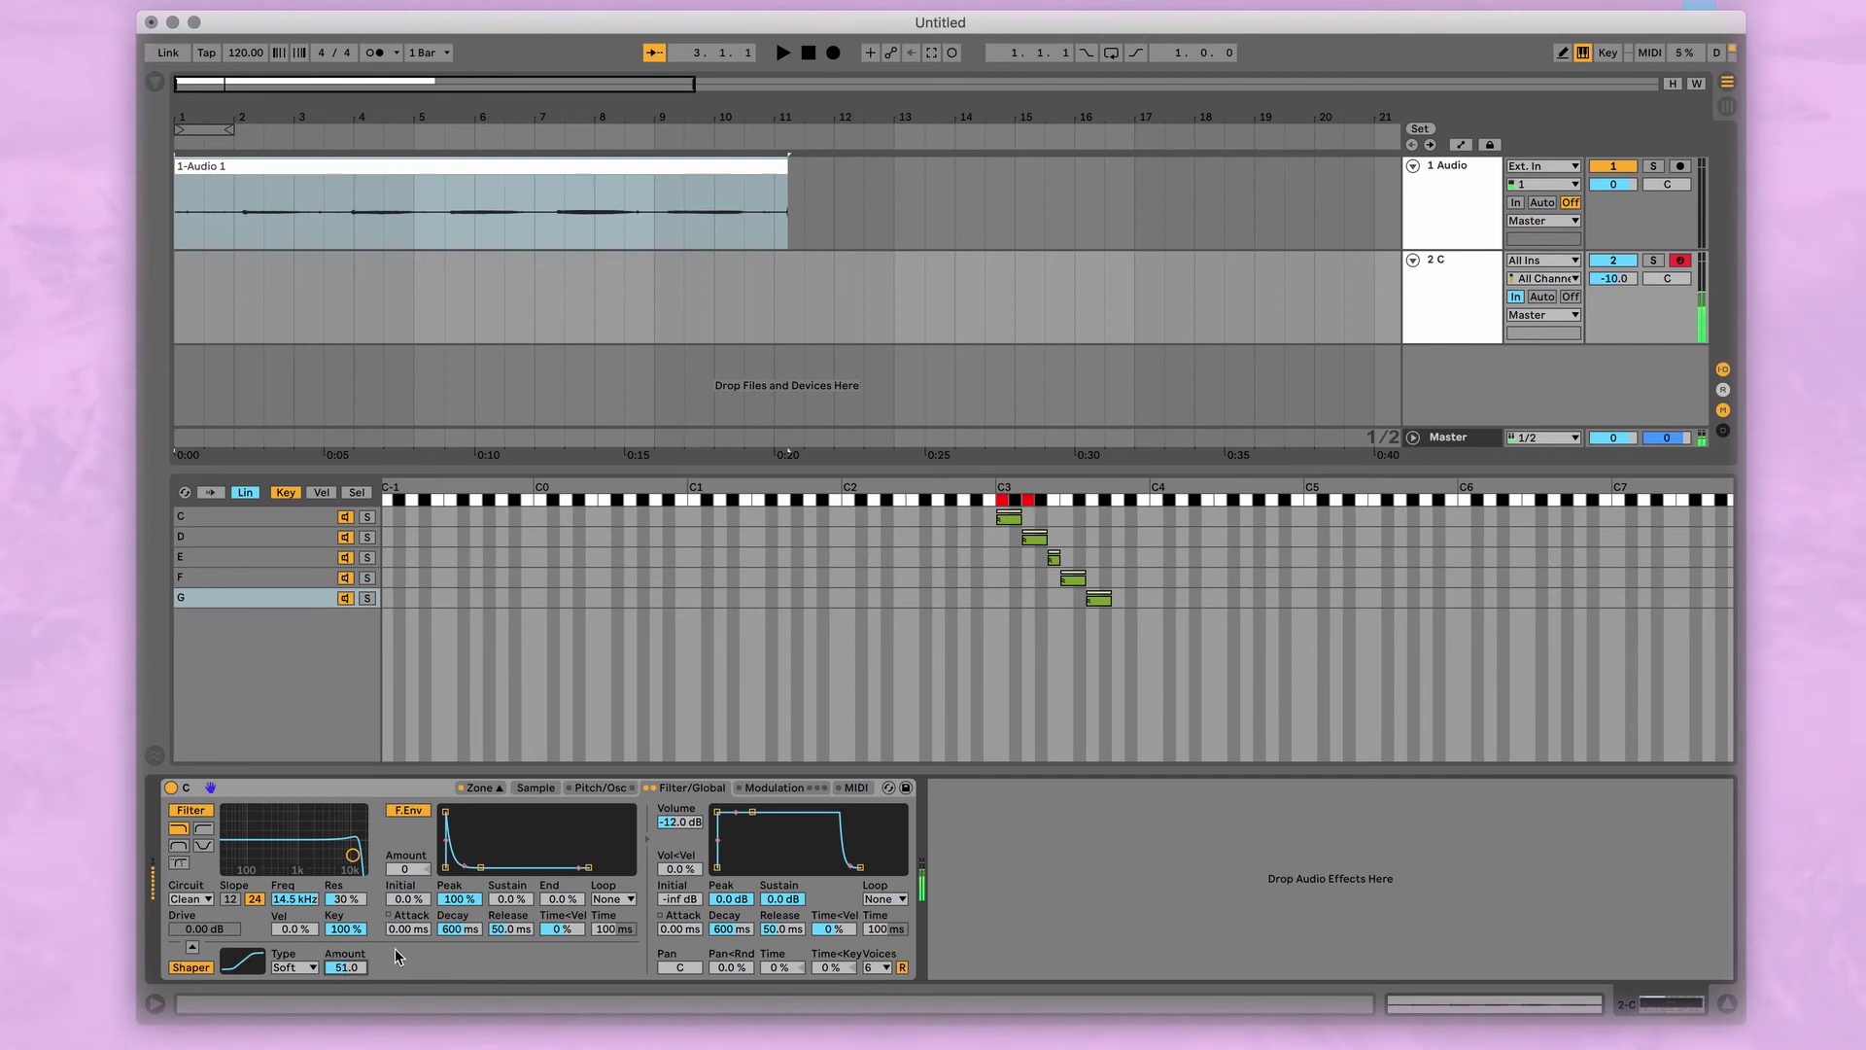
pyautogui.press('g')
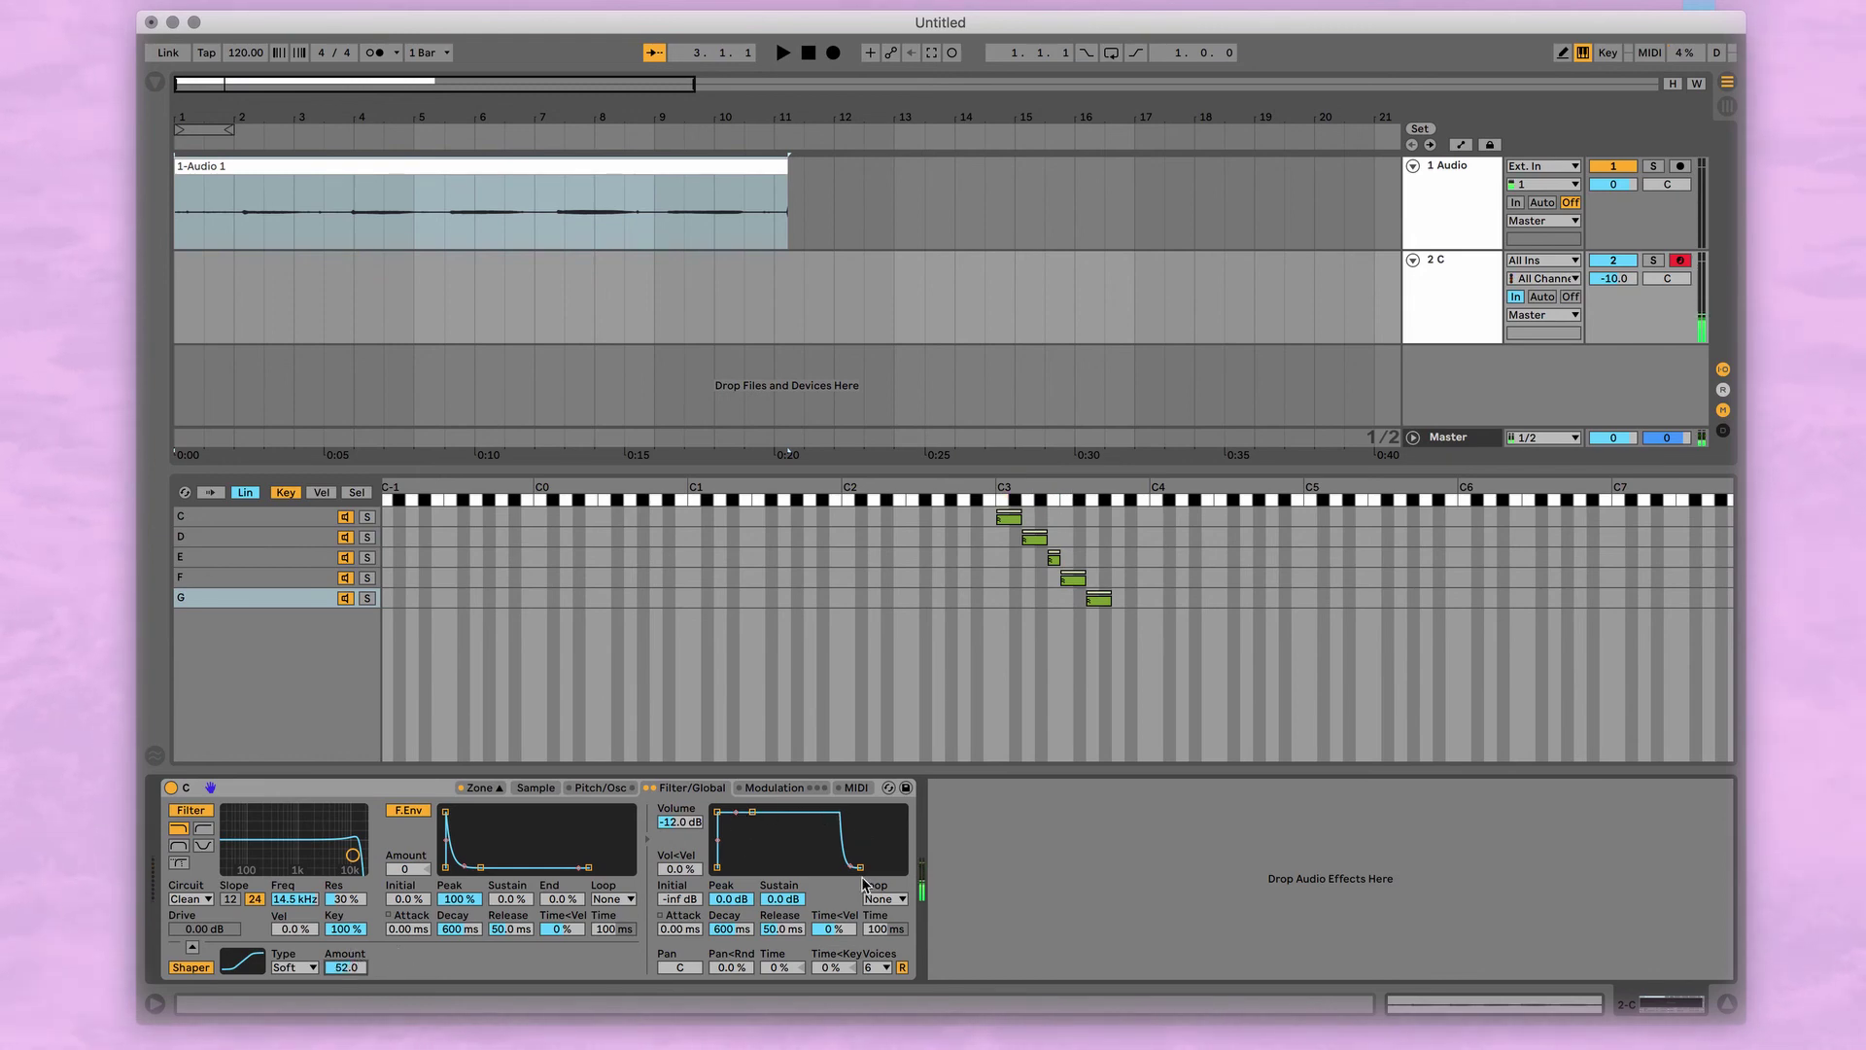
# Set the volume envelope's release to about 1.26 s and its attack to about 650 ms
pyautogui.moveTo(860, 867); pyautogui.dragTo(866, 867)
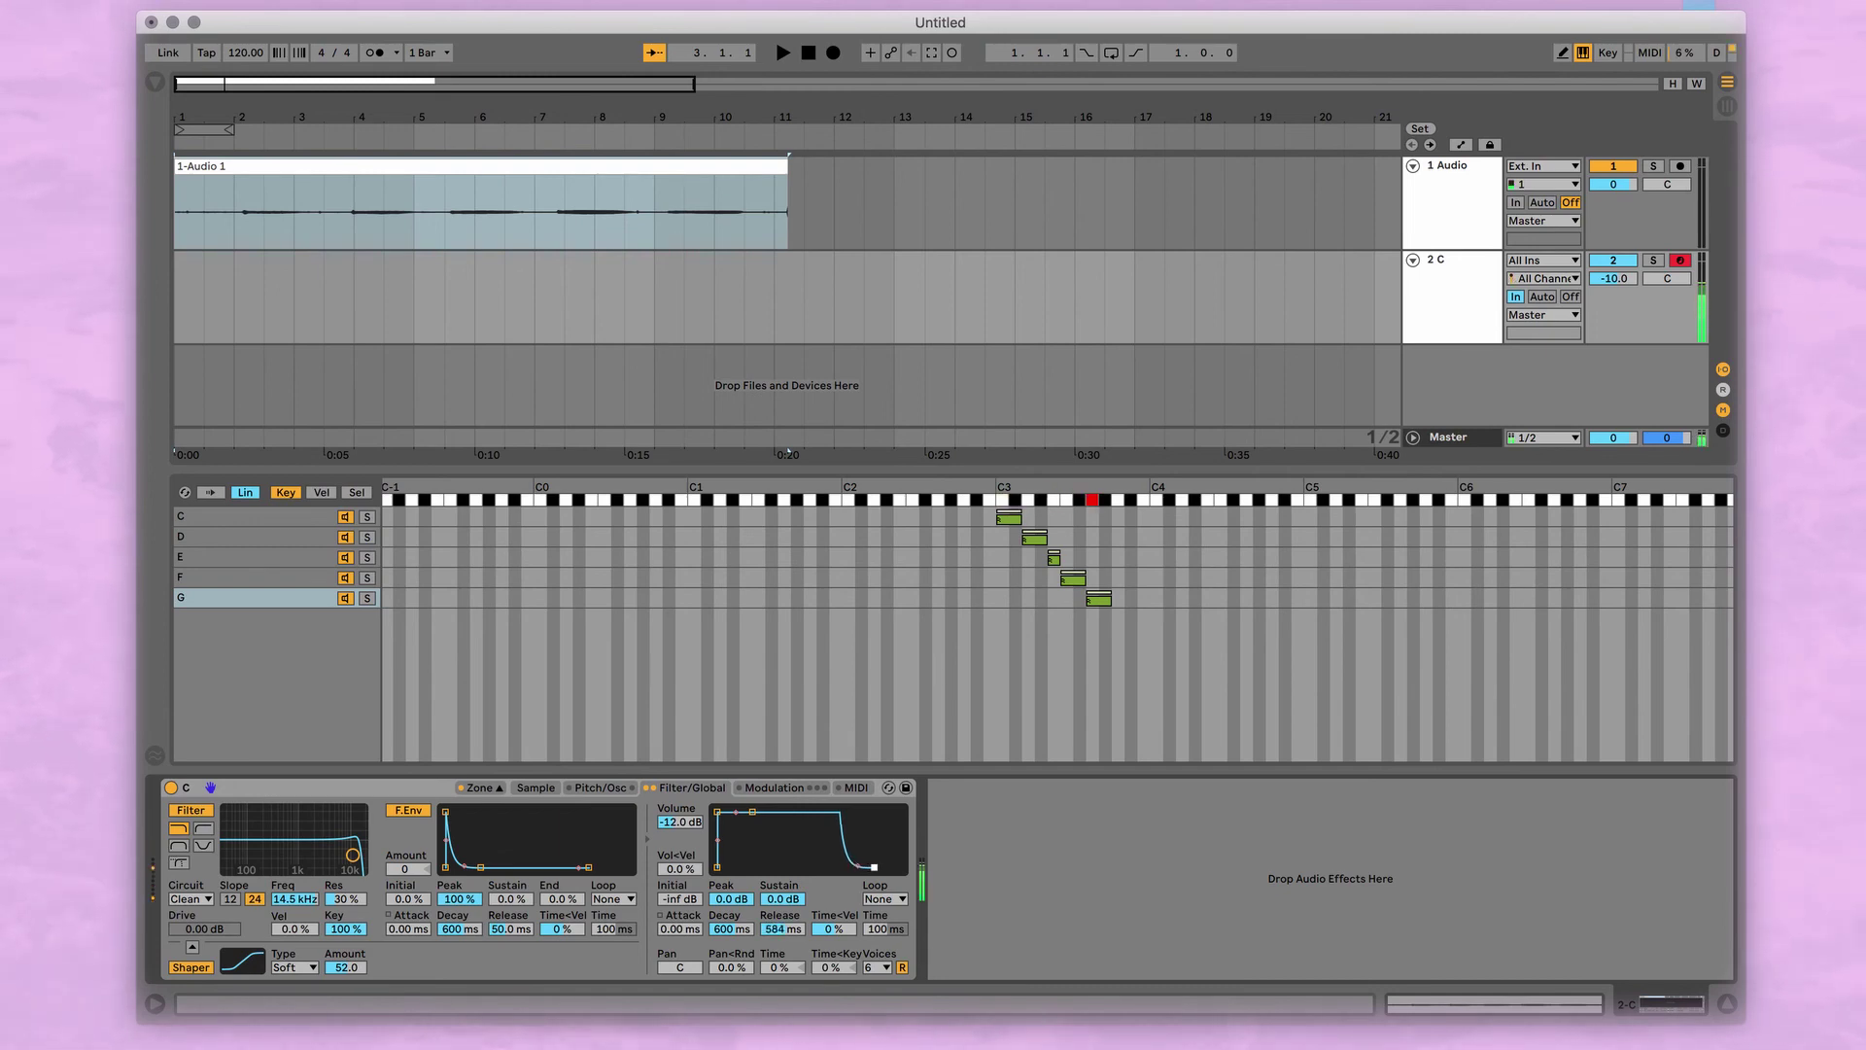
pyautogui.moveTo(874, 867); pyautogui.dragTo(876, 867)
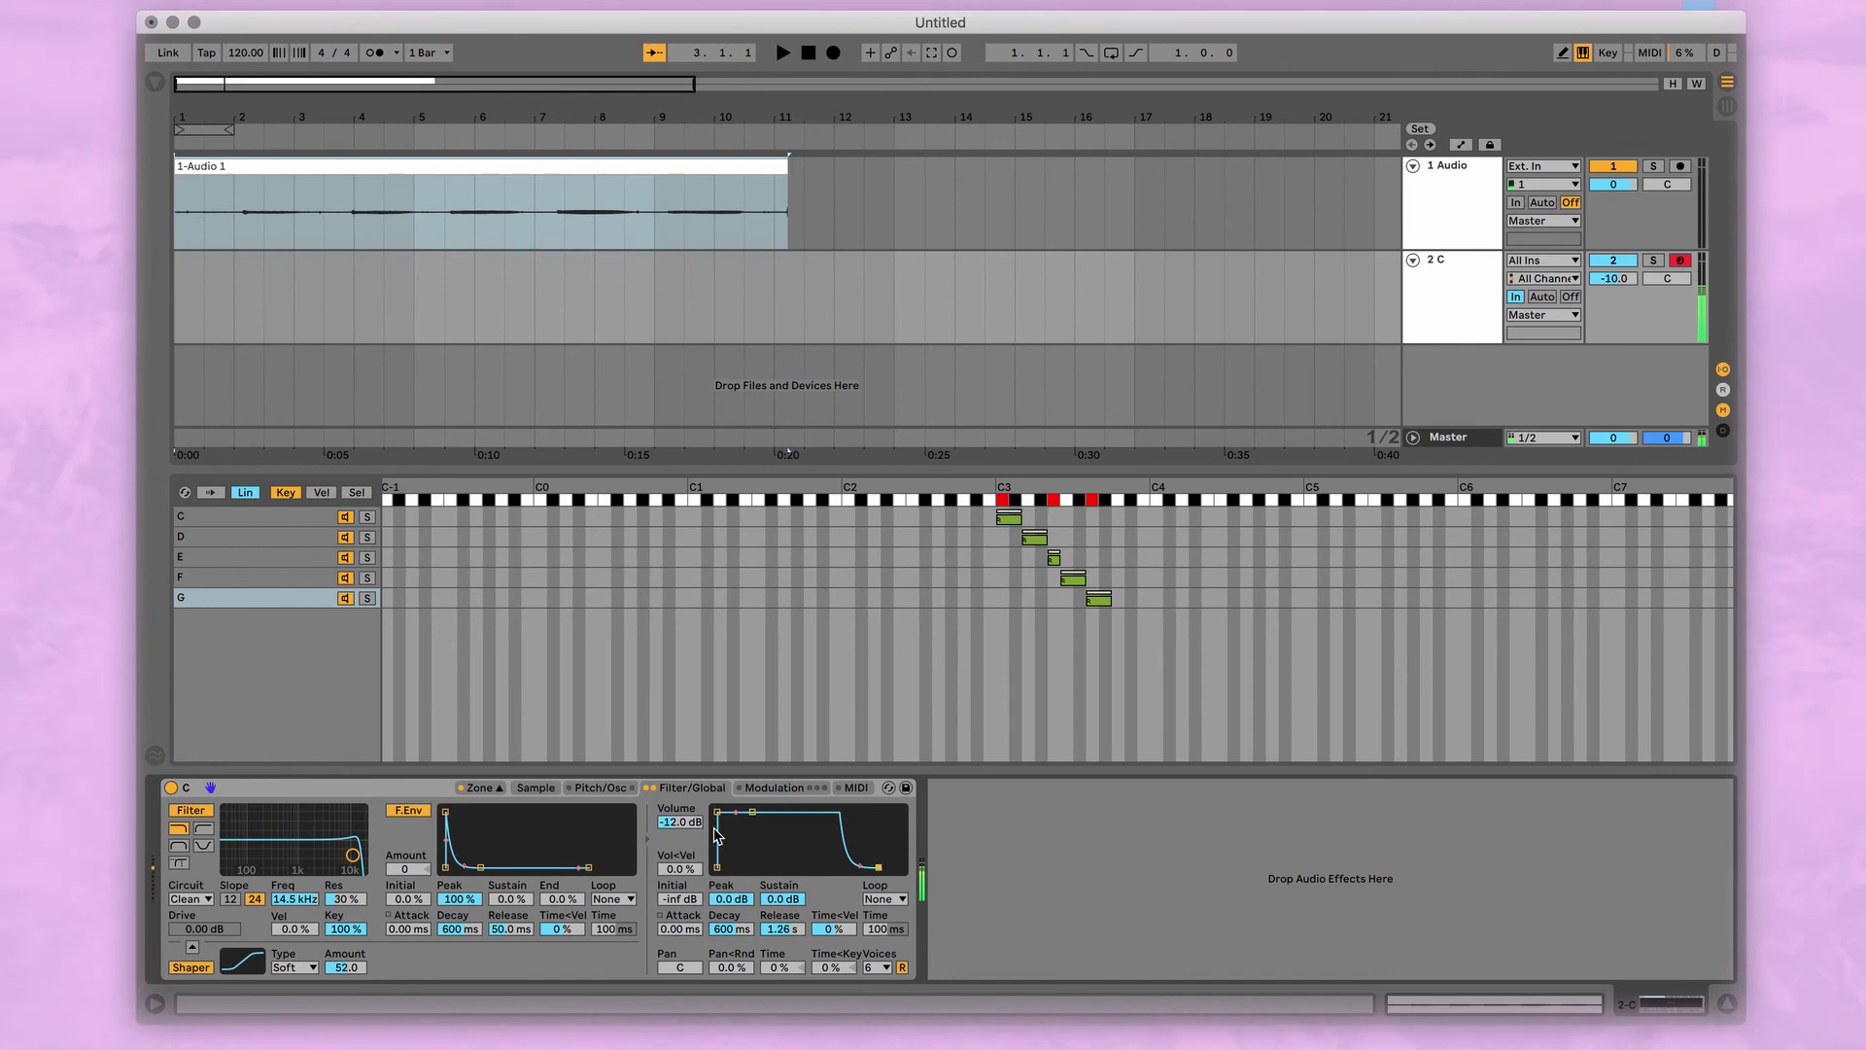
pyautogui.moveTo(720, 815); pyautogui.dragTo(764, 815)
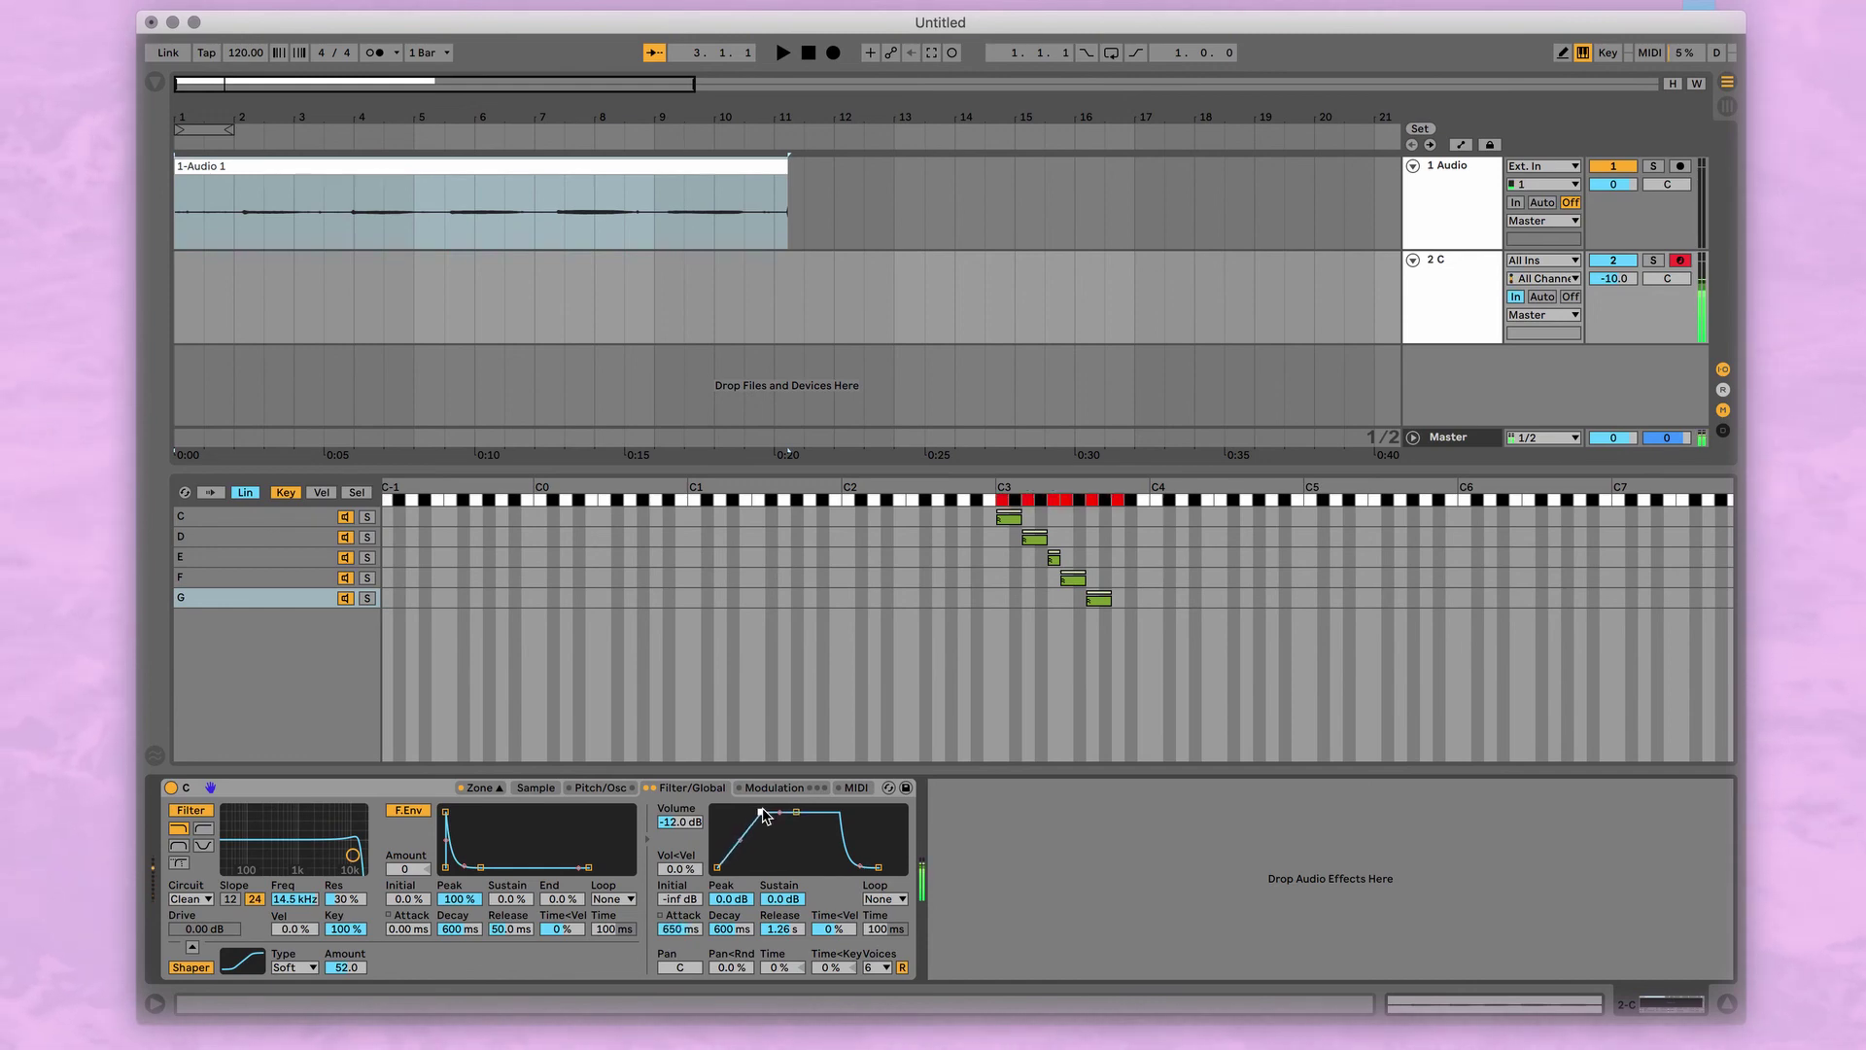
# Lower the filter to about 1.88 kHz and shape its envelope with amount 72, attack about 17.2 ms and decay about 4.88 s
pyautogui.moveTo(353, 855)
pyautogui.mouseDown()
pyautogui.moveTo(297, 846)
pyautogui.moveTo(320, 853)
pyautogui.mouseUp()
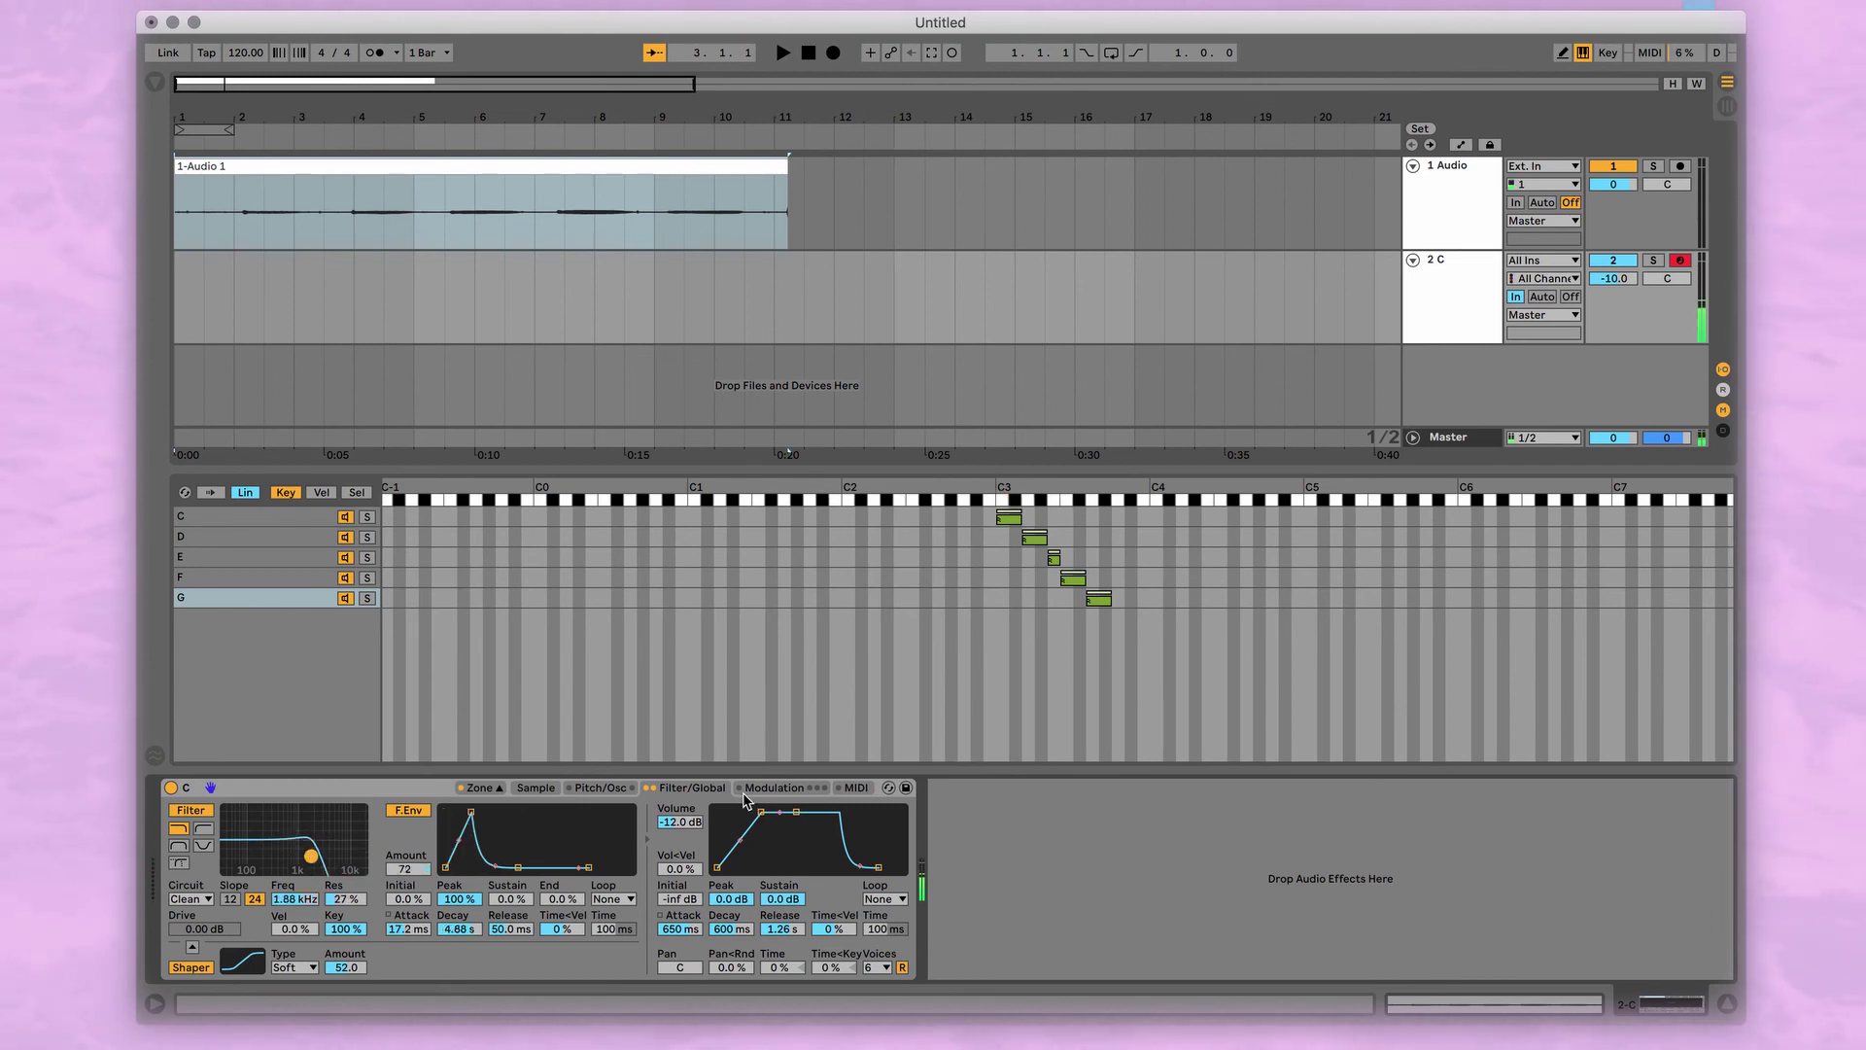
# Turn on LFO 1 in the modulation settings and play the C to F notes
pyautogui.click(744, 792)
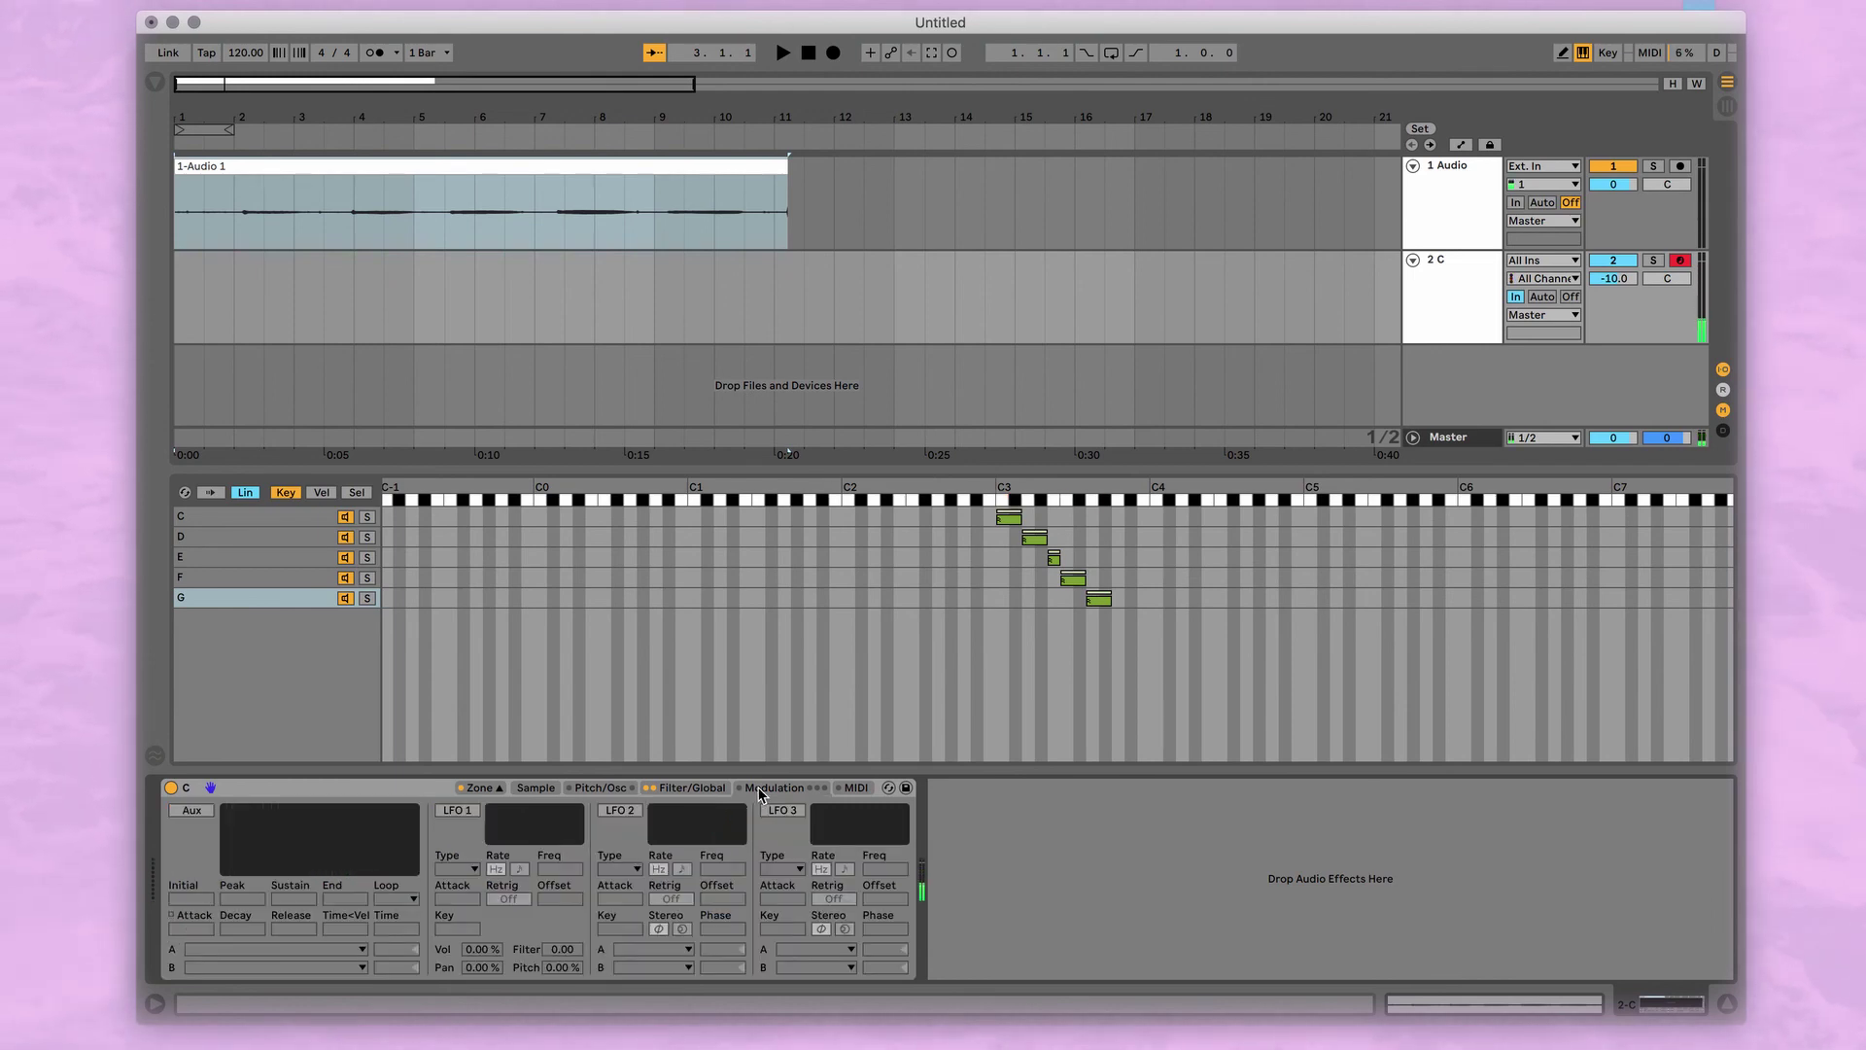
pyautogui.click(456, 809)
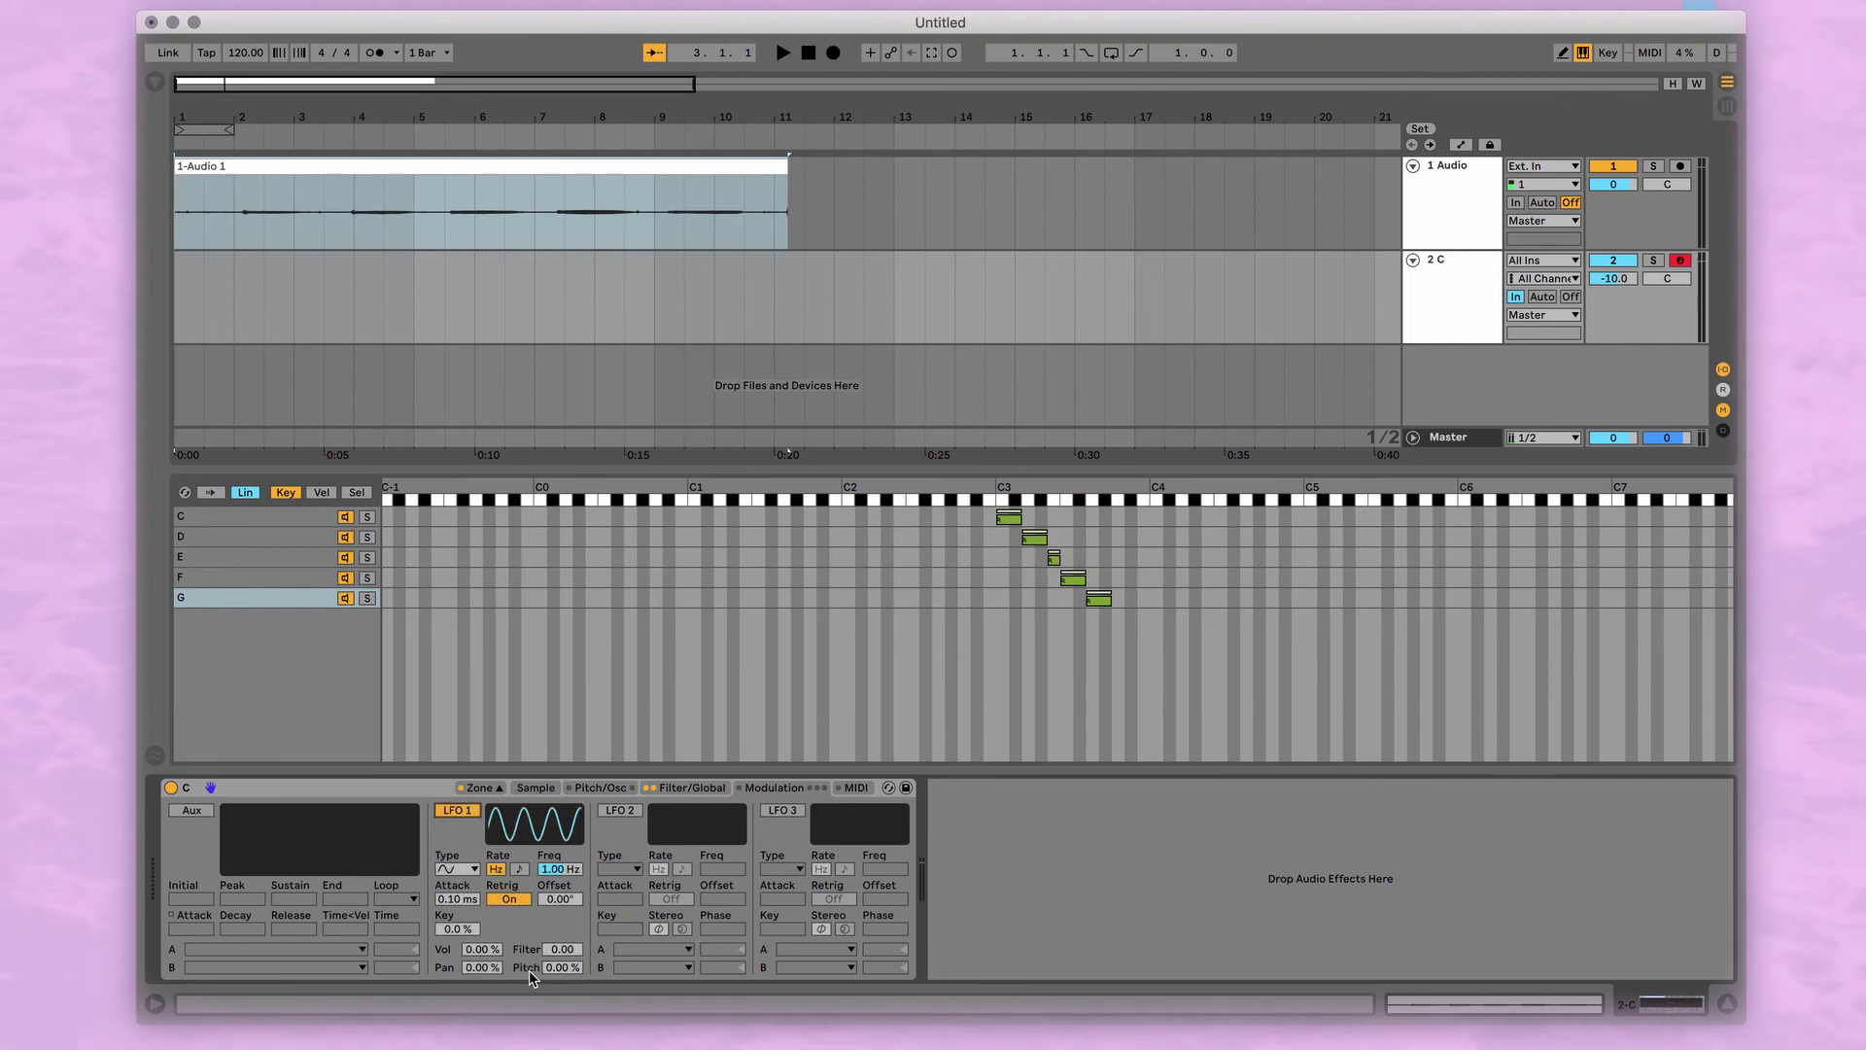
pyautogui.press('a')
pyautogui.press('s')
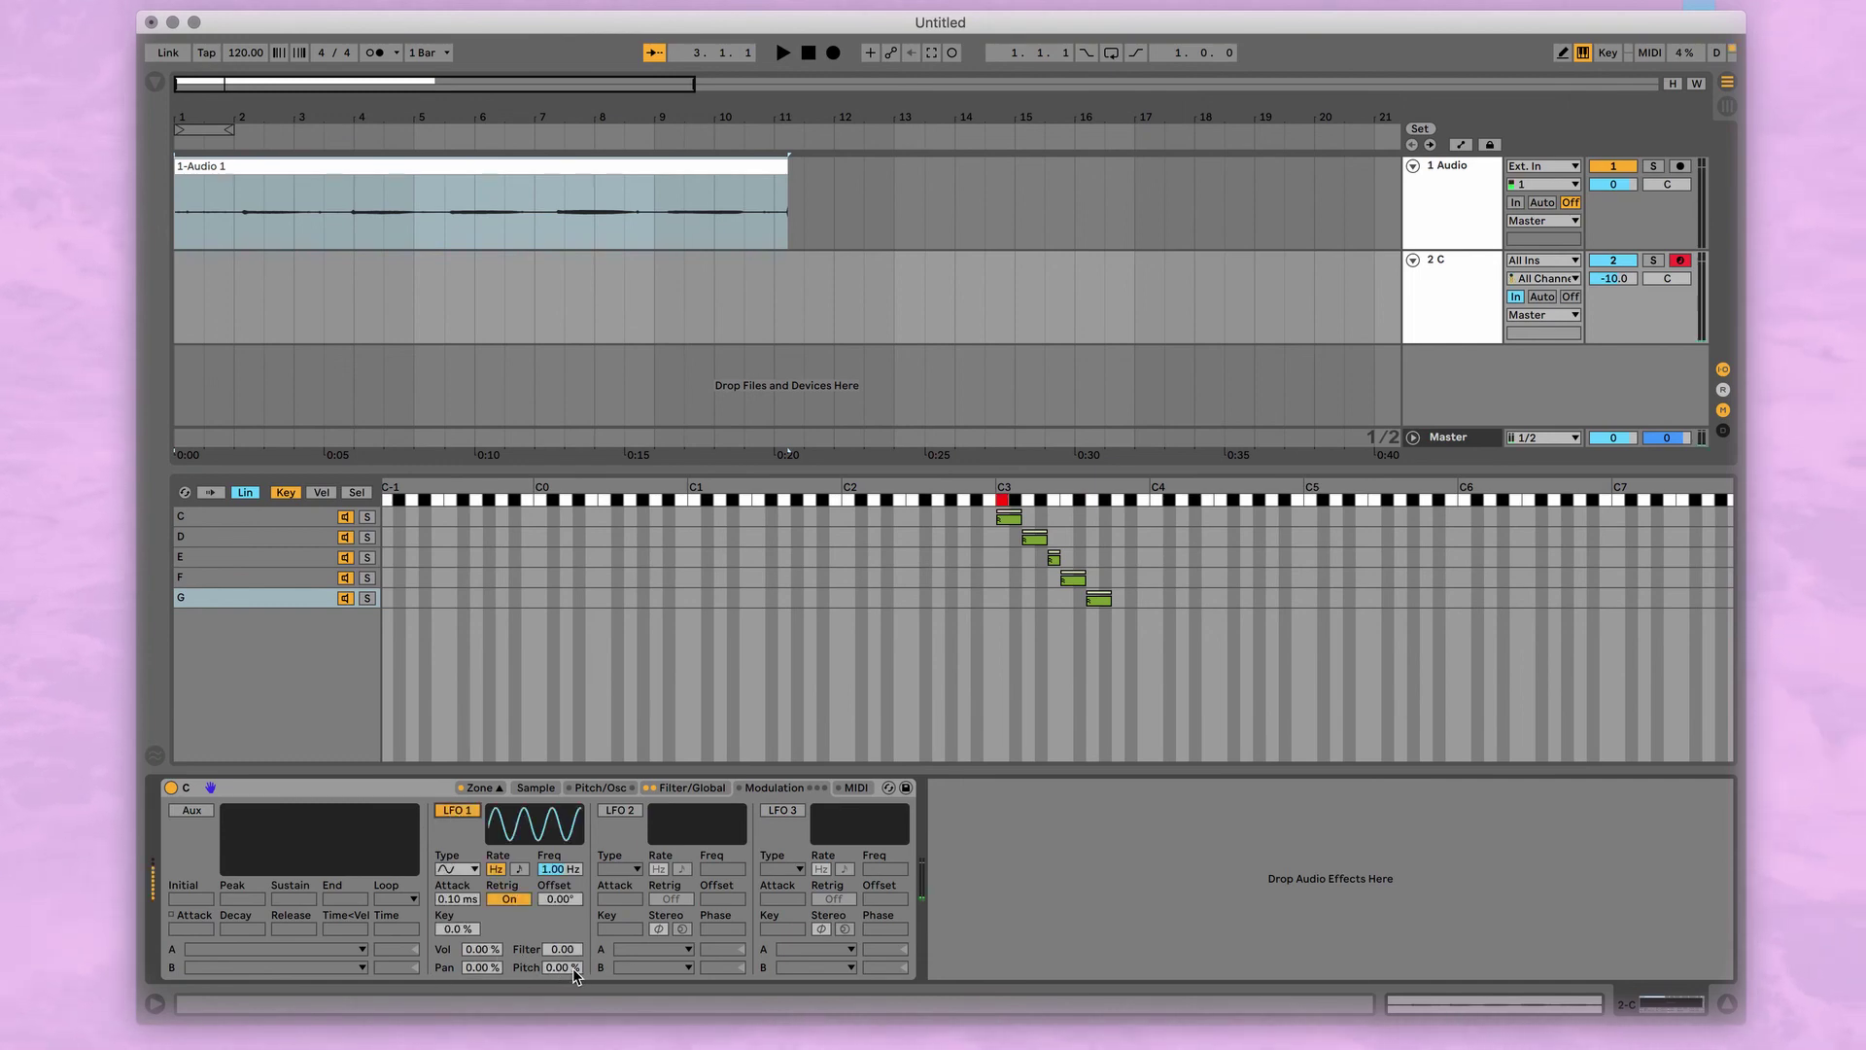
pyautogui.press('d')
pyautogui.press('f')
# Add vibrato with LFO 1 by setting its frequency to about 5.54 Hz and its pitch amount to 1.76%
pyautogui.click(573, 969)
pyautogui.moveTo(563, 967)
pyautogui.mouseDown()
pyautogui.moveTo(566, 830)
pyautogui.moveTo(561, 982)
pyautogui.mouseUp()
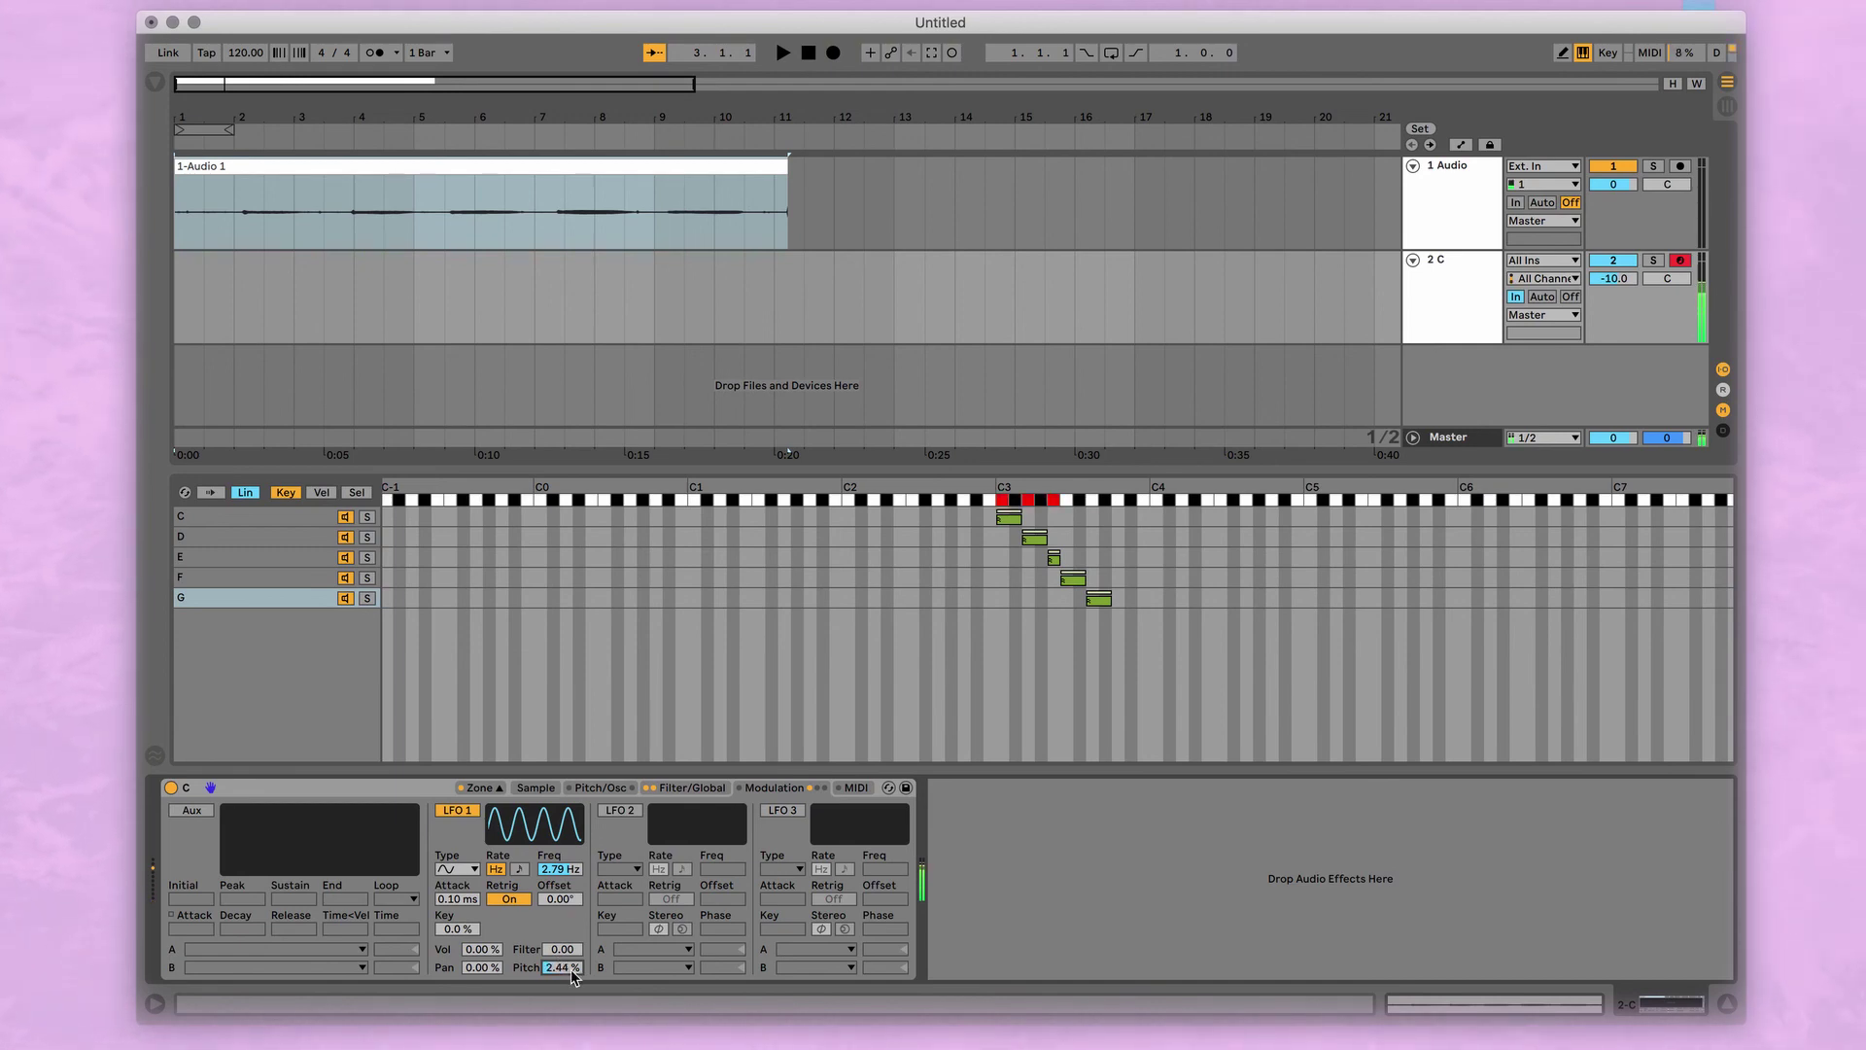
pyautogui.moveTo(560, 869)
pyautogui.mouseDown()
pyautogui.moveTo(560, 826)
pyautogui.moveTo(560, 877)
pyautogui.mouseUp()
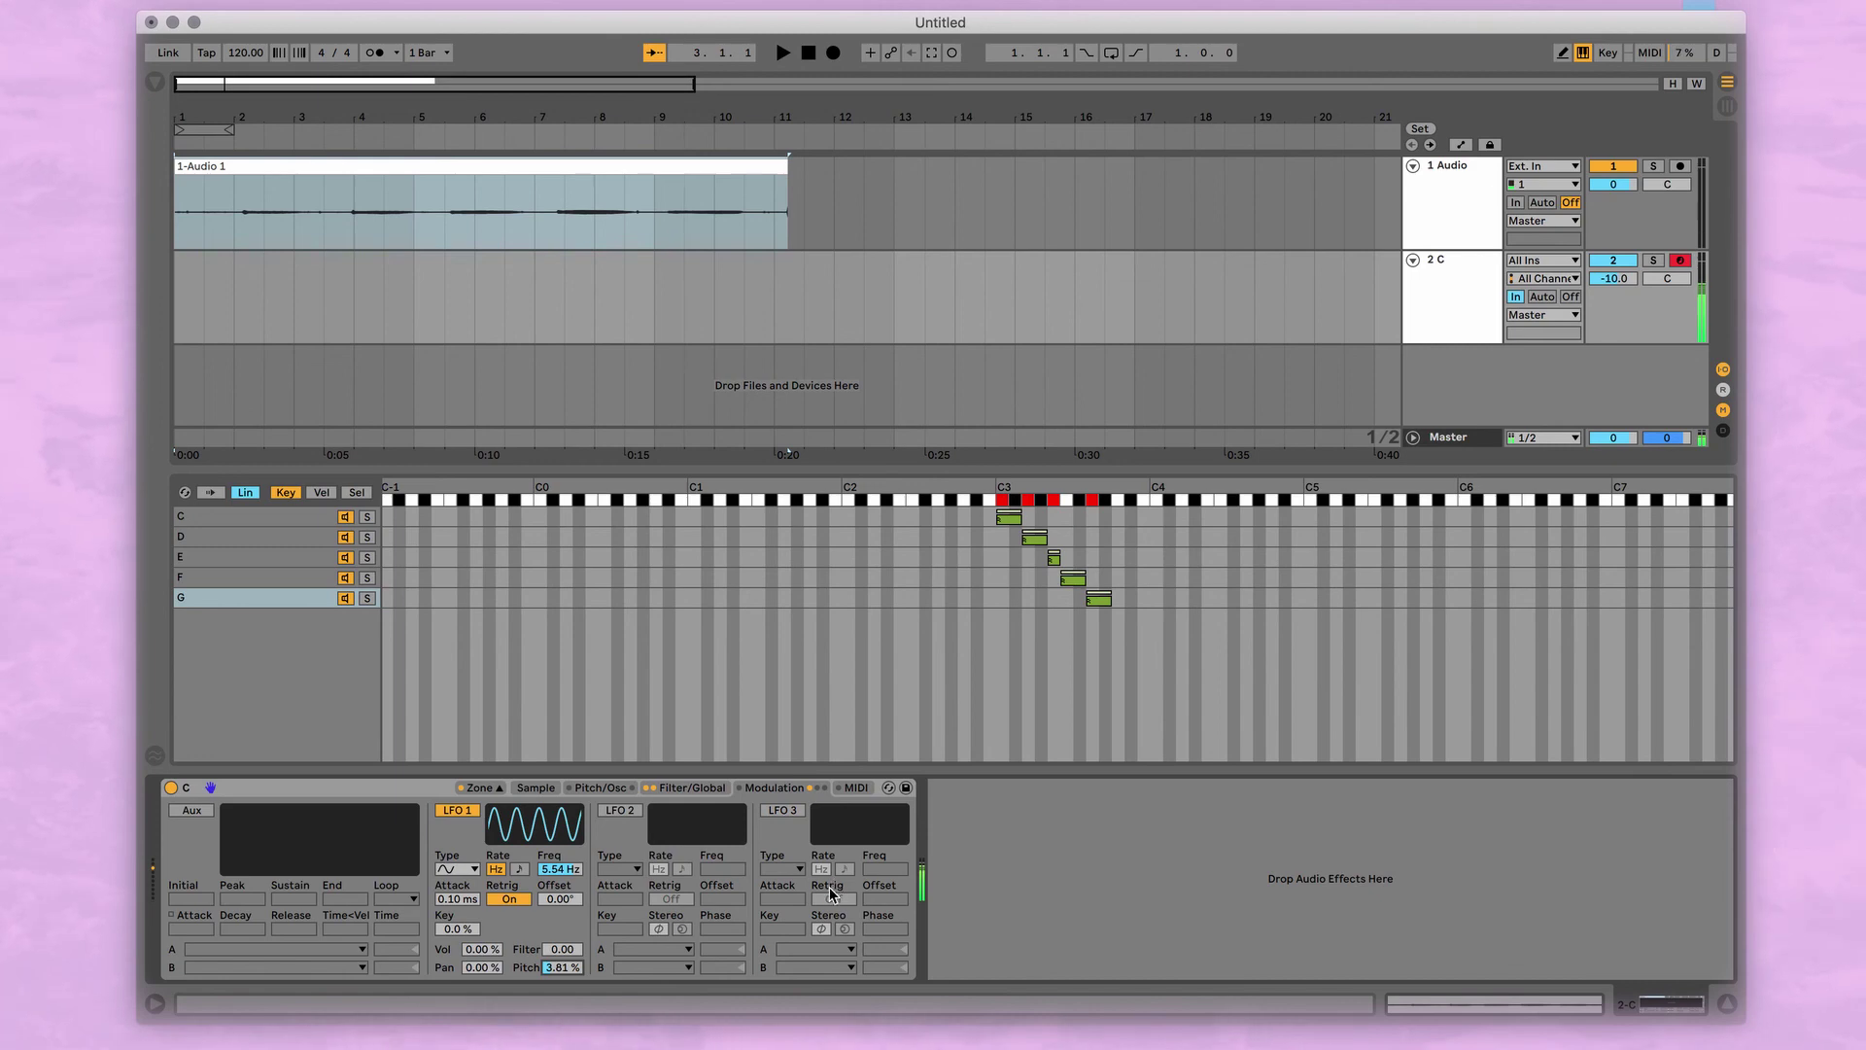
pyautogui.moveTo(562, 967); pyautogui.dragTo(568, 978)
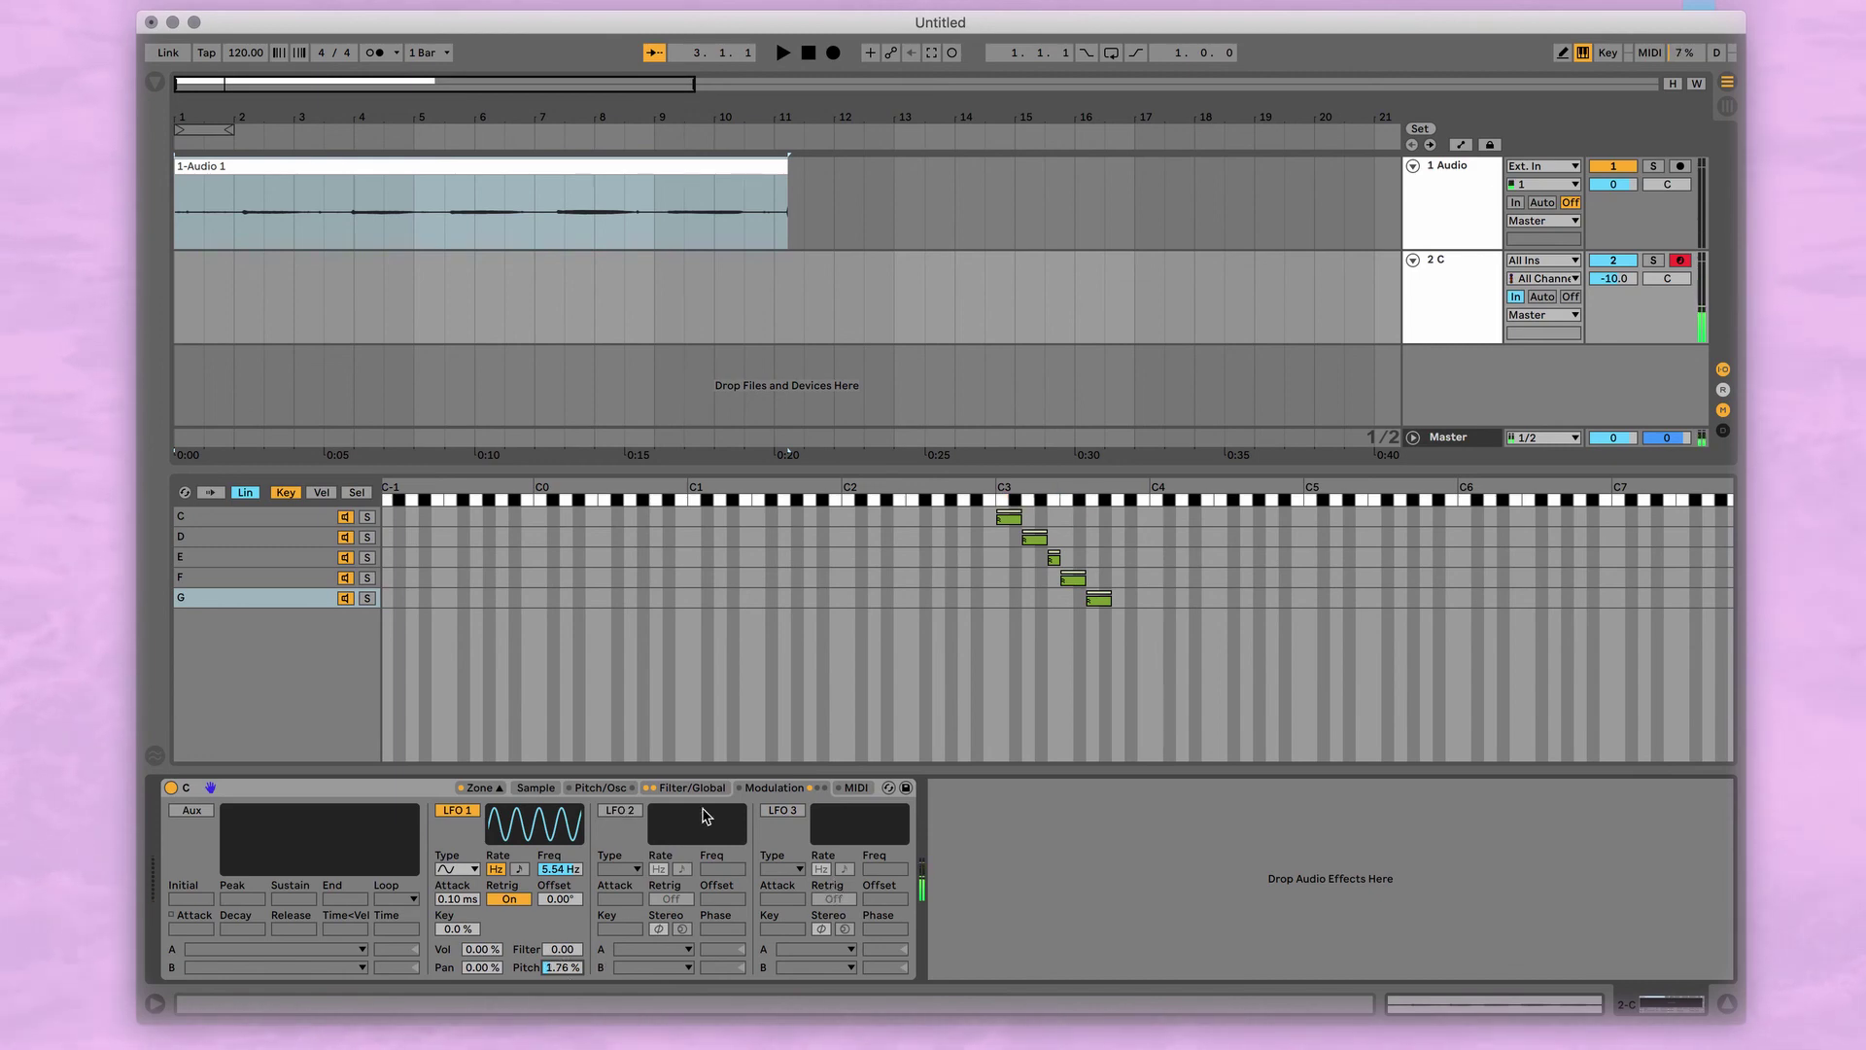
# Review the instrument's MIDI routing, filter and sample settings, and display layer C's sample
pyautogui.click(856, 787)
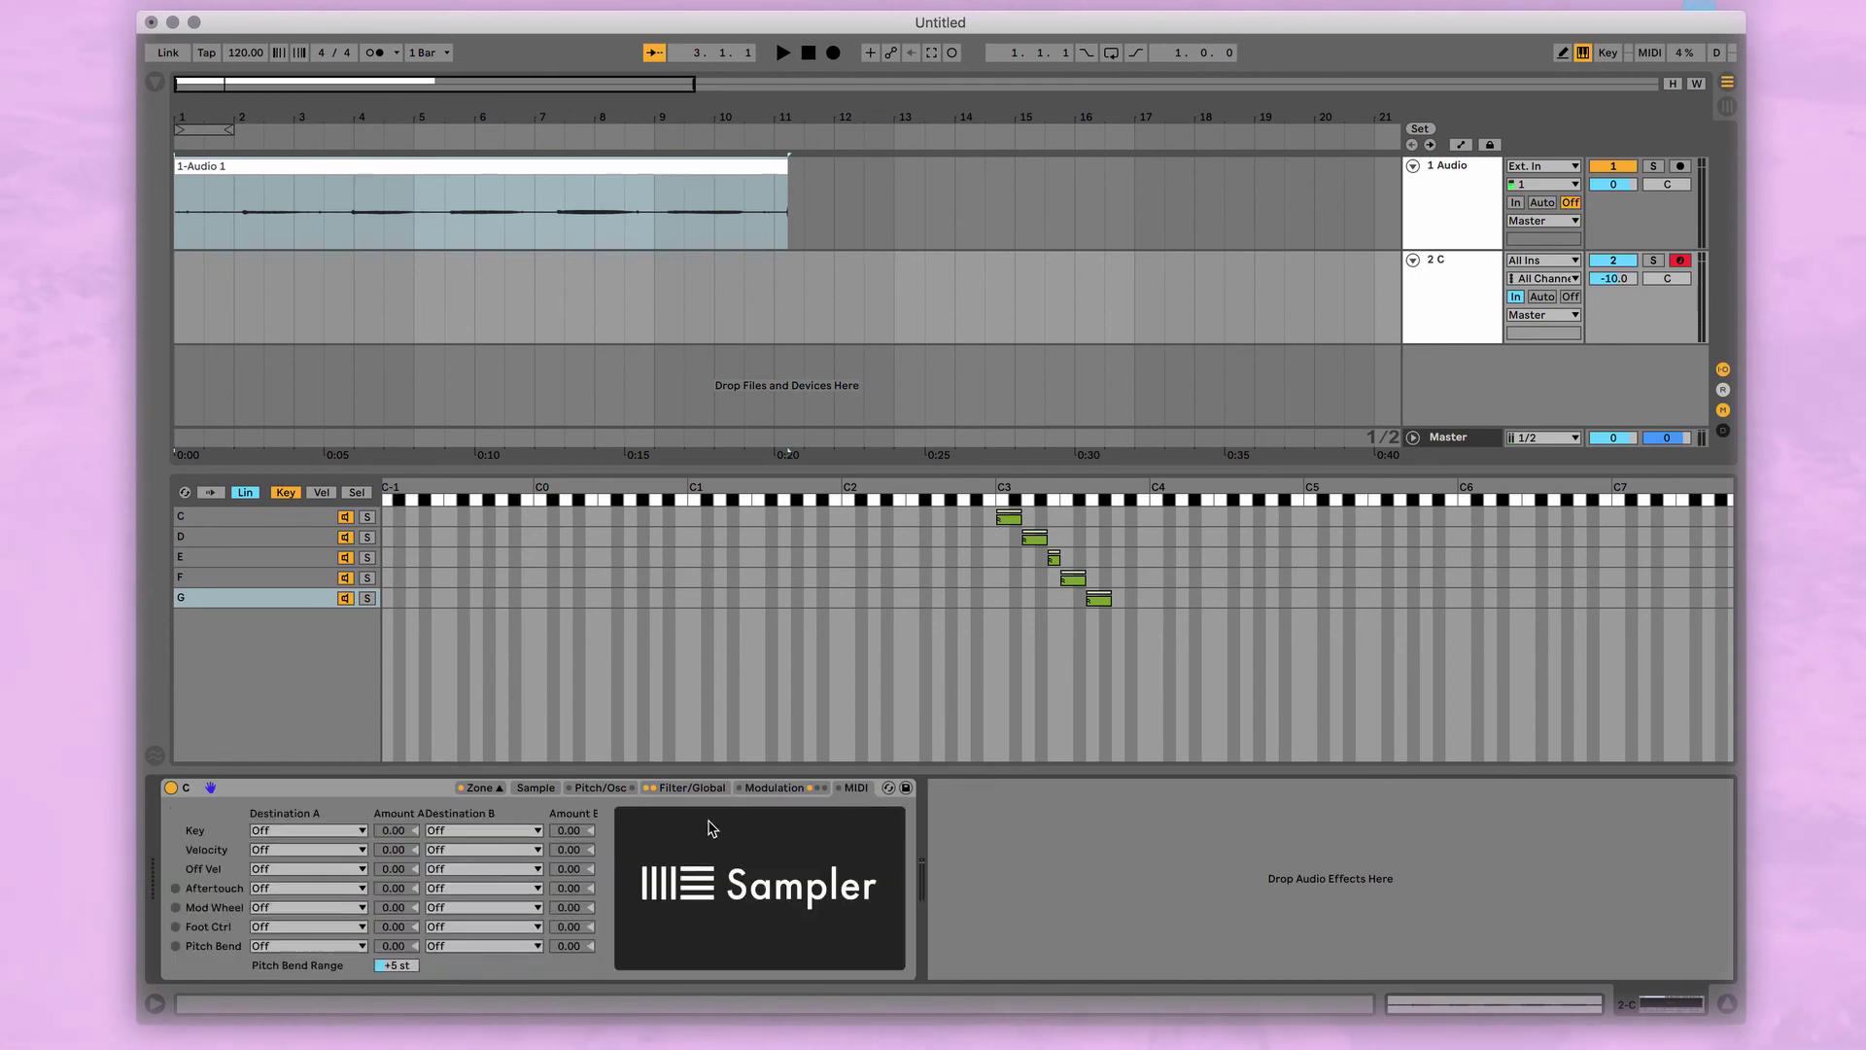
pyautogui.click(662, 792)
pyautogui.click(535, 787)
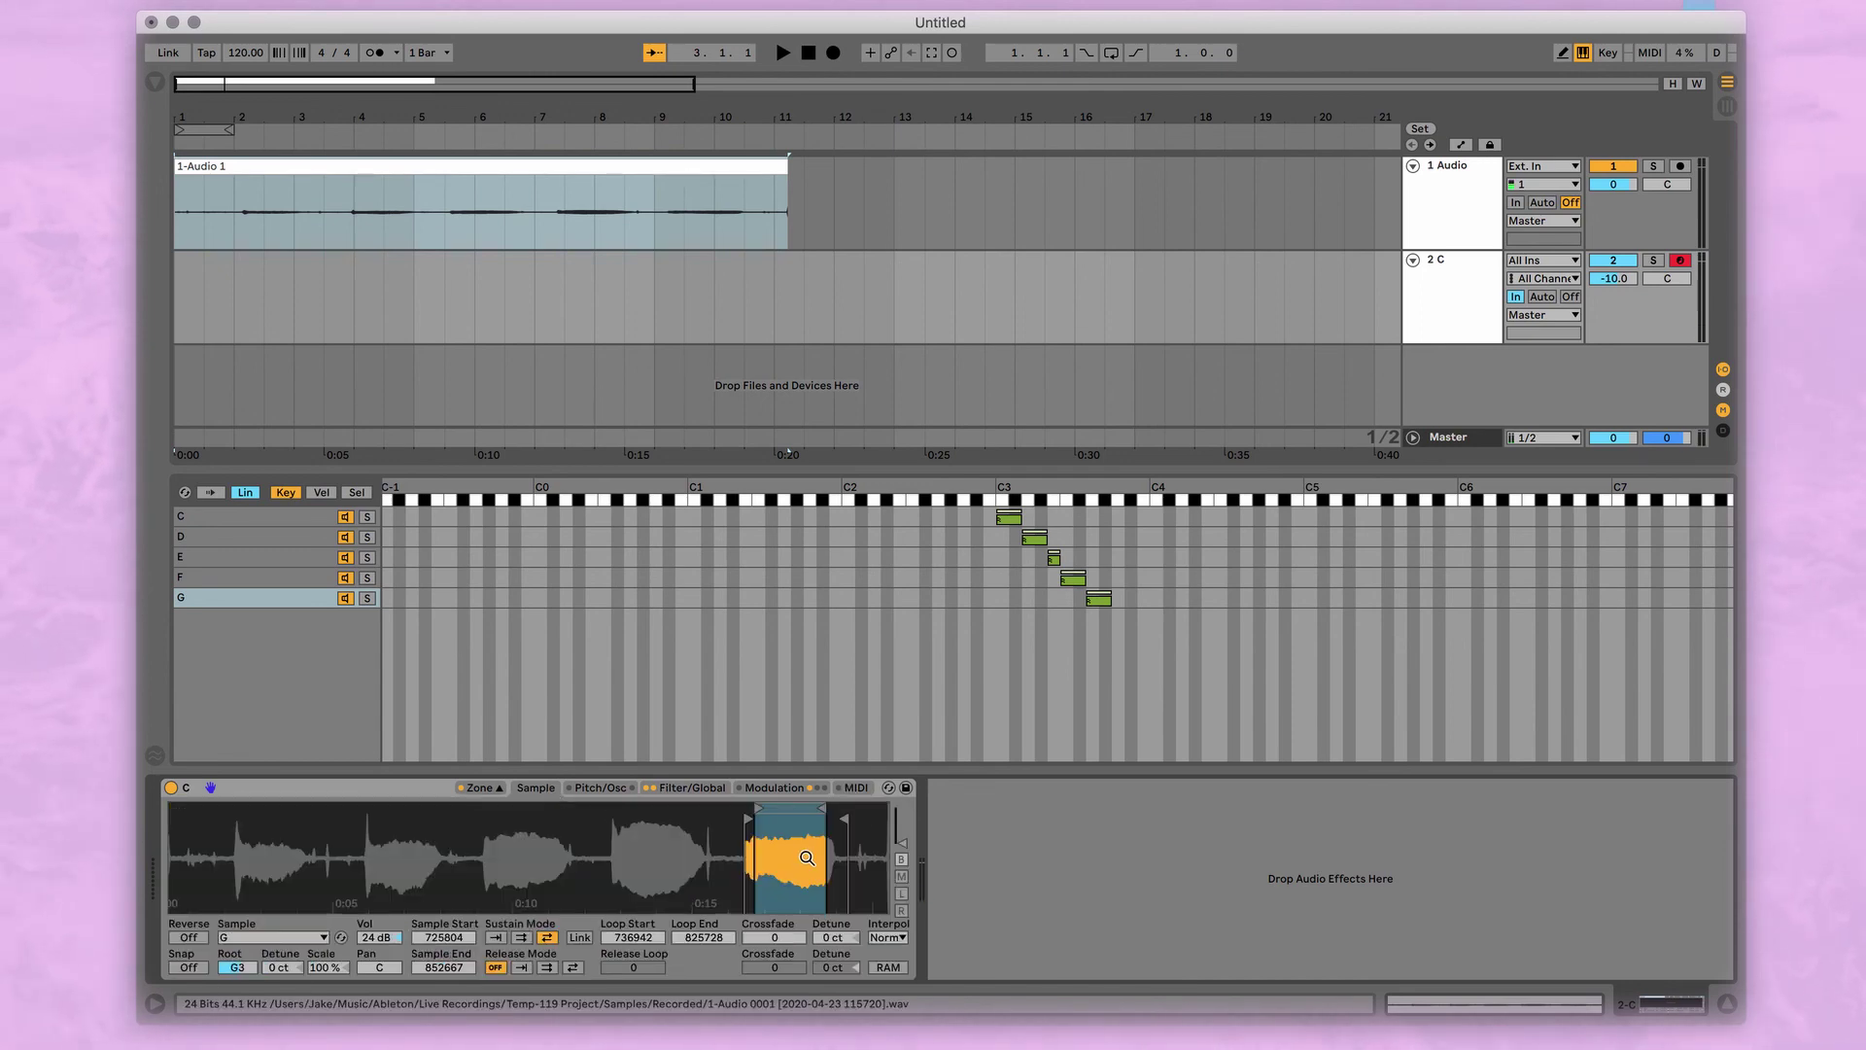
pyautogui.moveTo(502, 872); pyautogui.dragTo(512, 872)
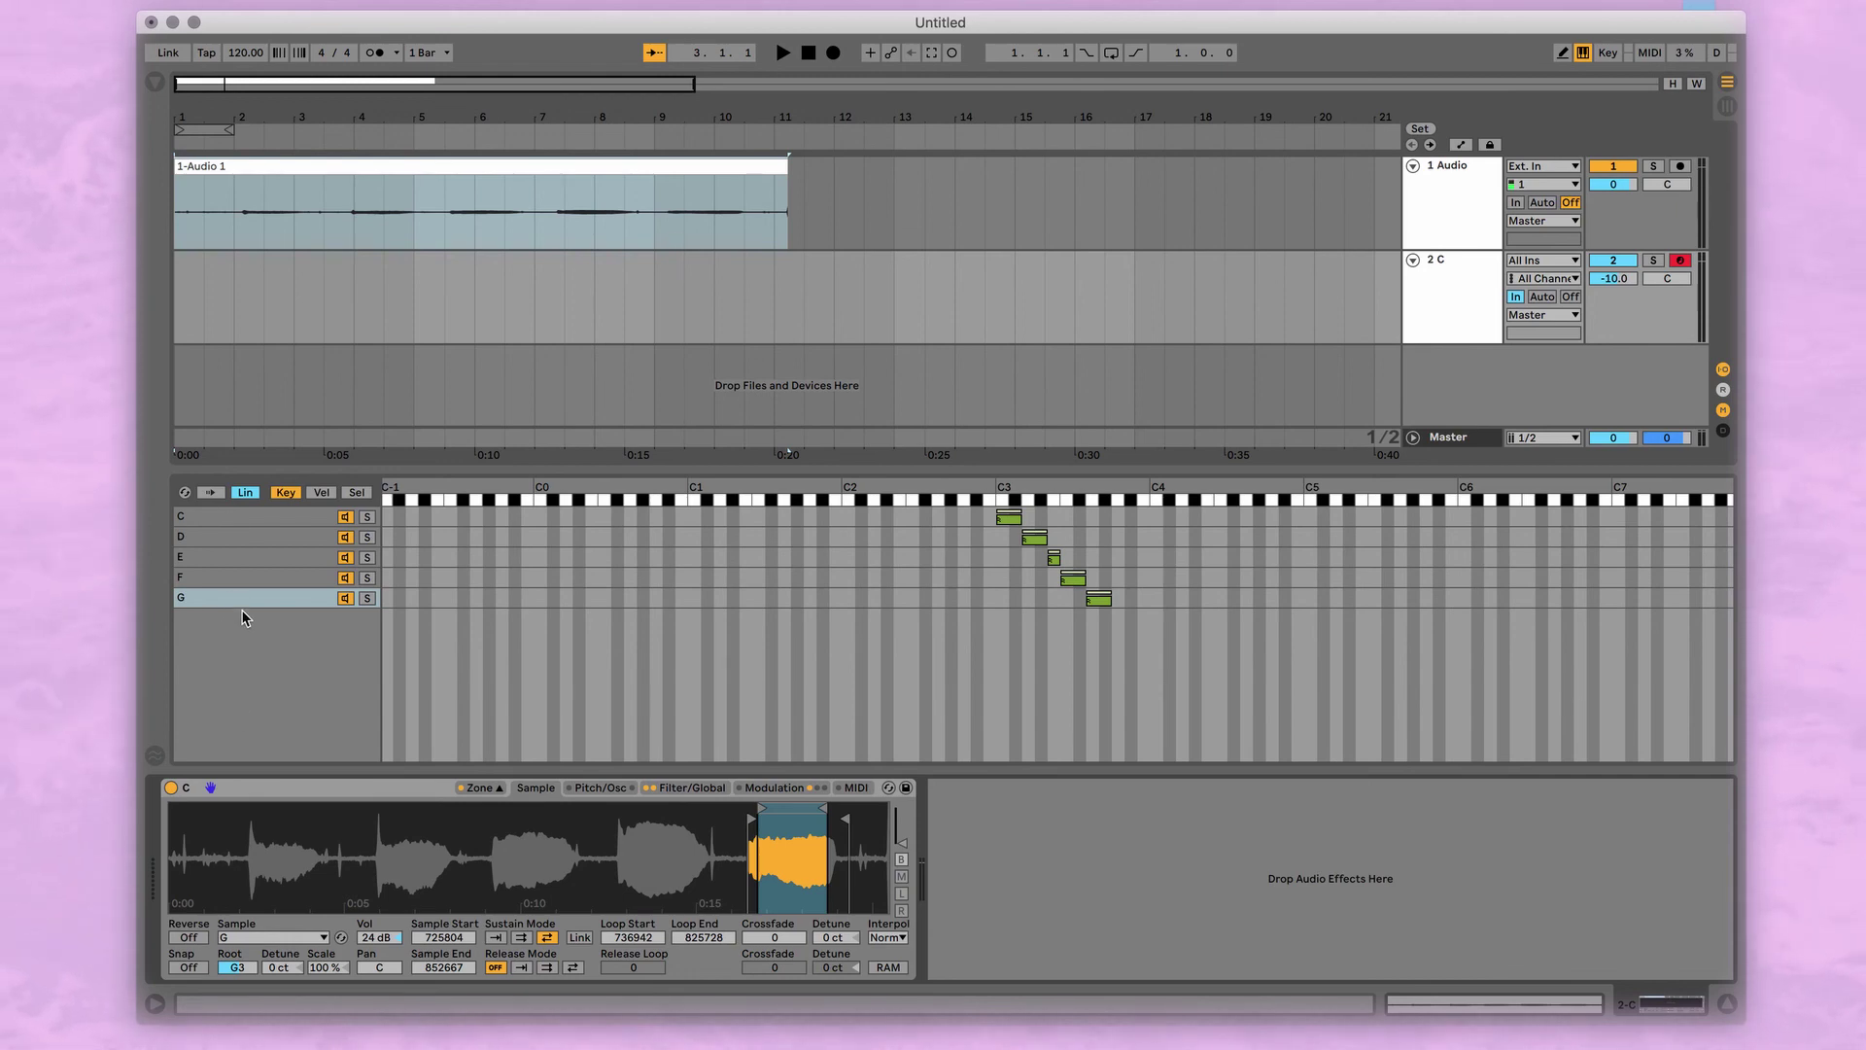
pyautogui.click(286, 633)
pyautogui.click(240, 521)
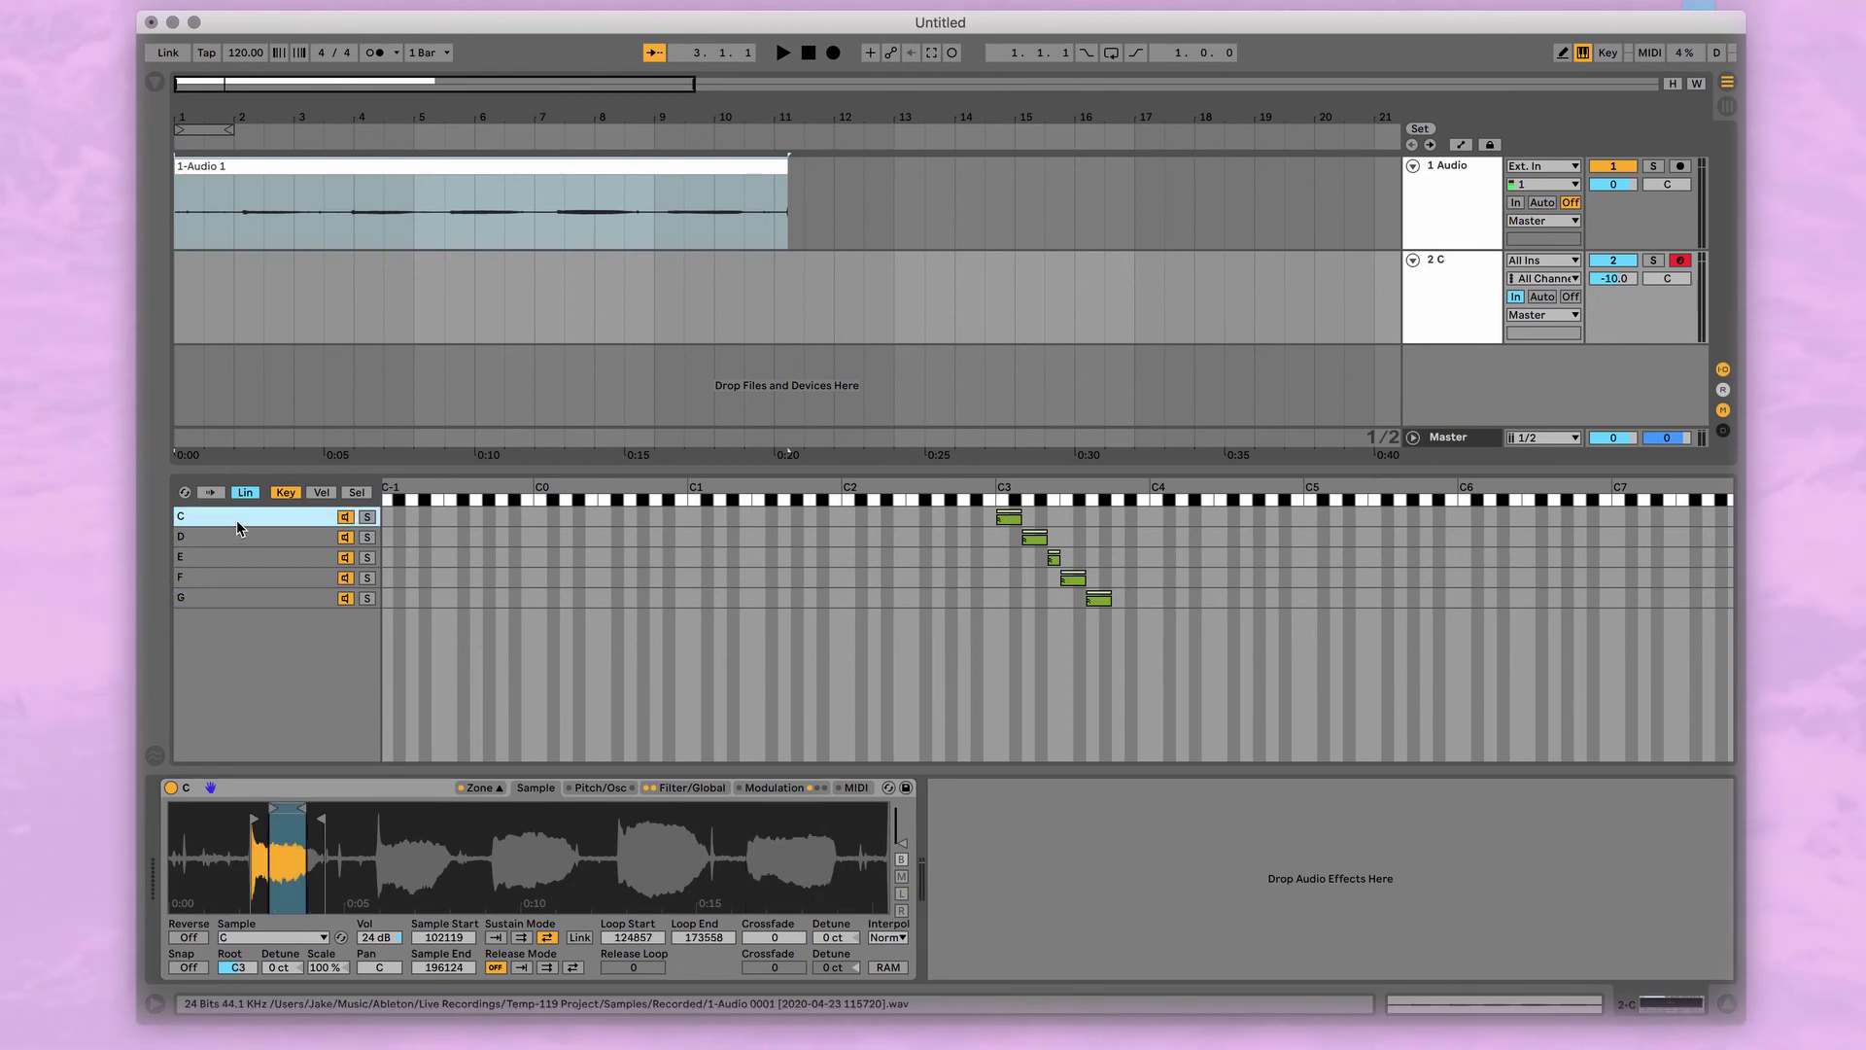